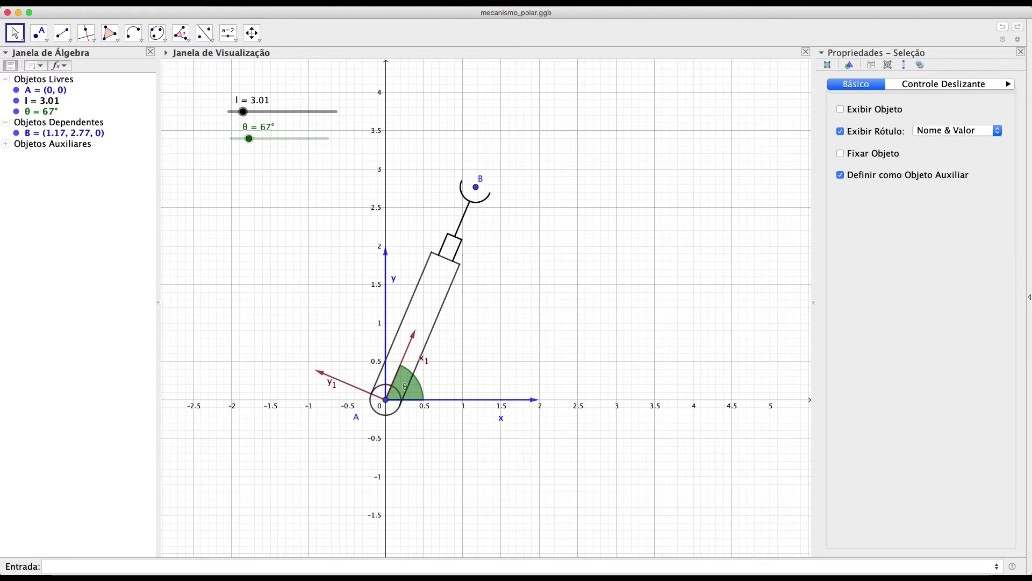
# Save a copy of the construction as mecanismo_polar_tempo.ggb in the Downloads folder
pyautogui.press('super+s')
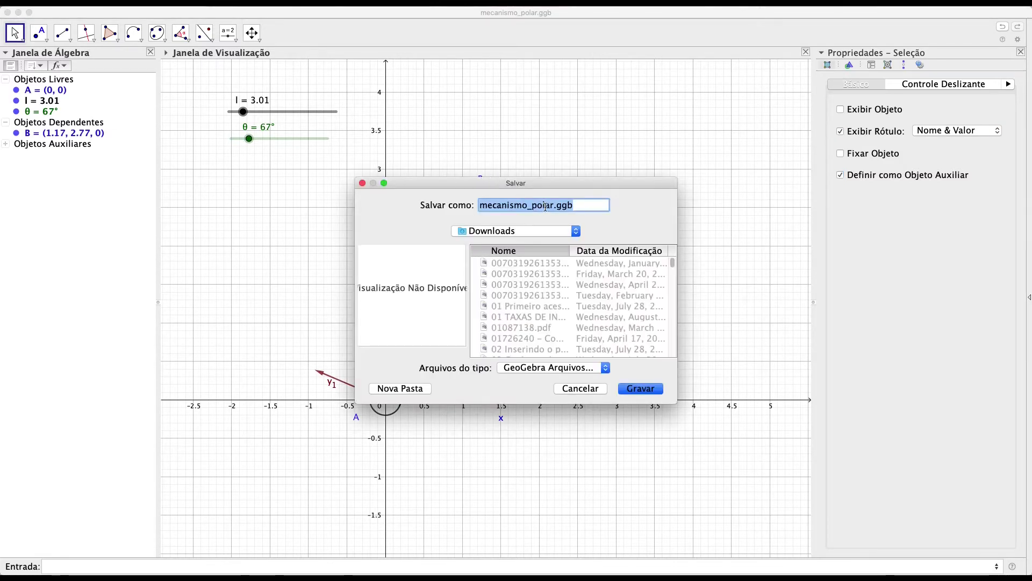
pyautogui.click(550, 207)
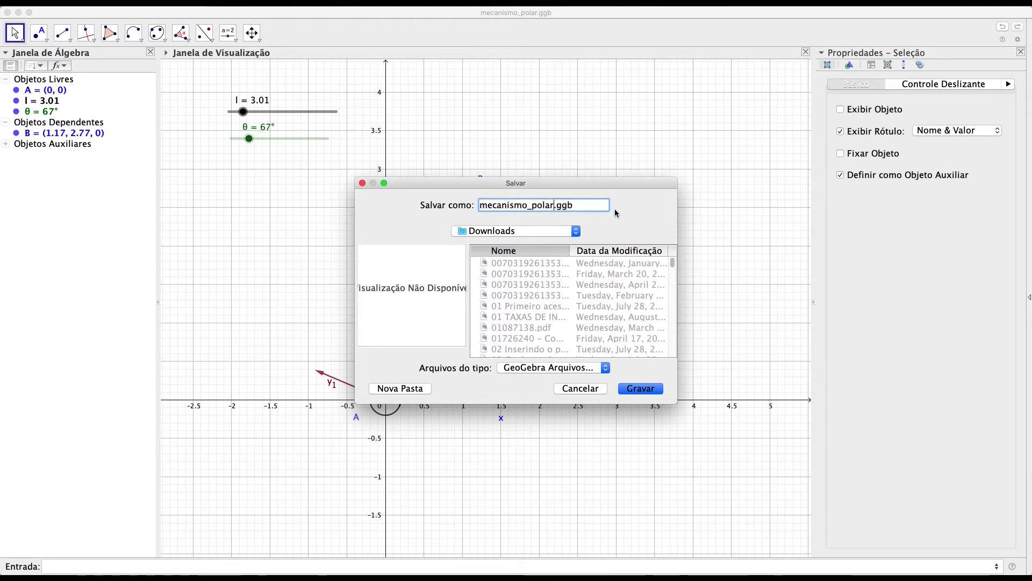
pyautogui.write('_tempo')
pyautogui.press('Return')
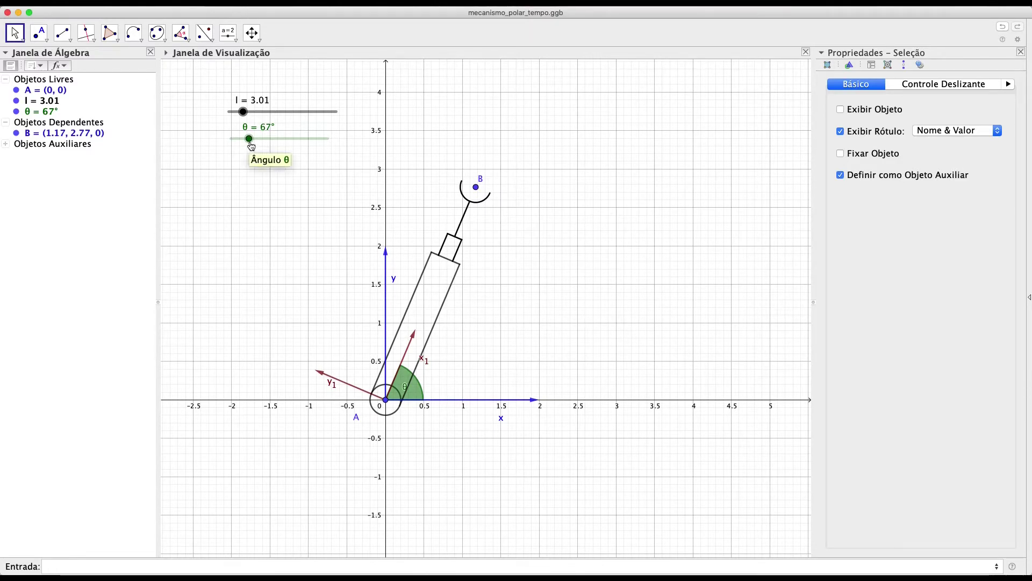
# Create a number slider named t with minimum 0 and maximum 5 below the θ slider
pyautogui.click(230, 34)
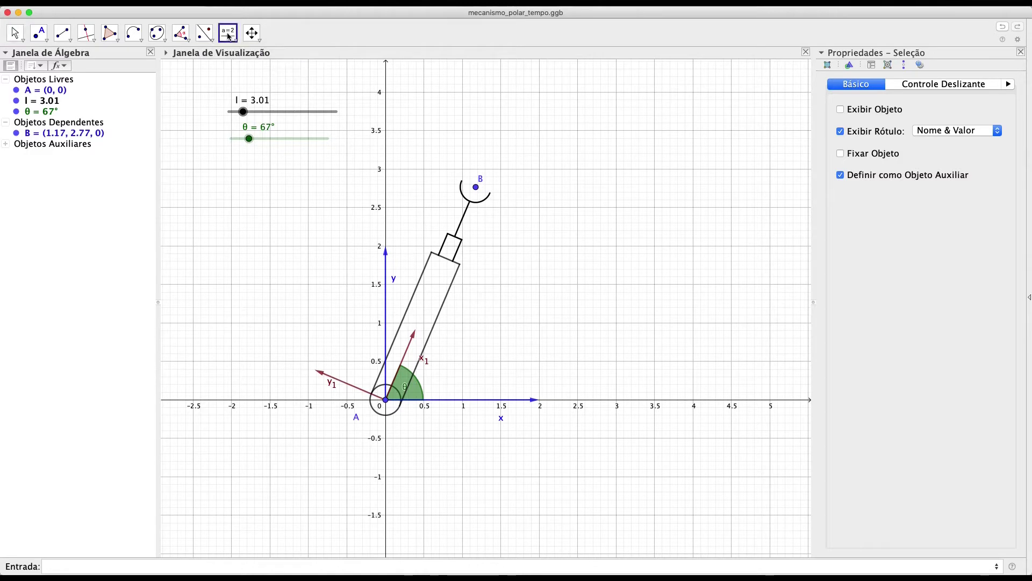
pyautogui.click(258, 158)
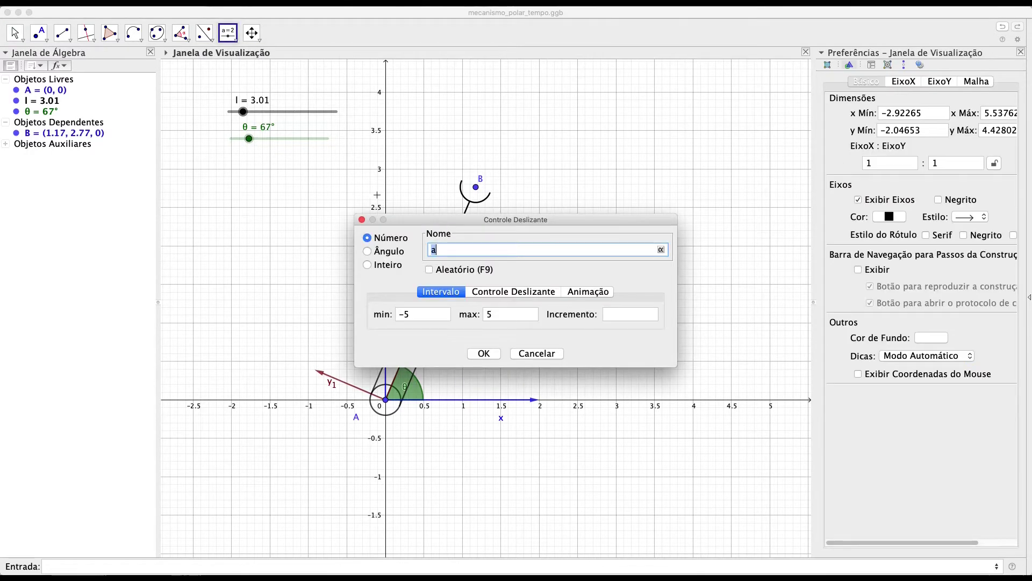
pyautogui.click(433, 315)
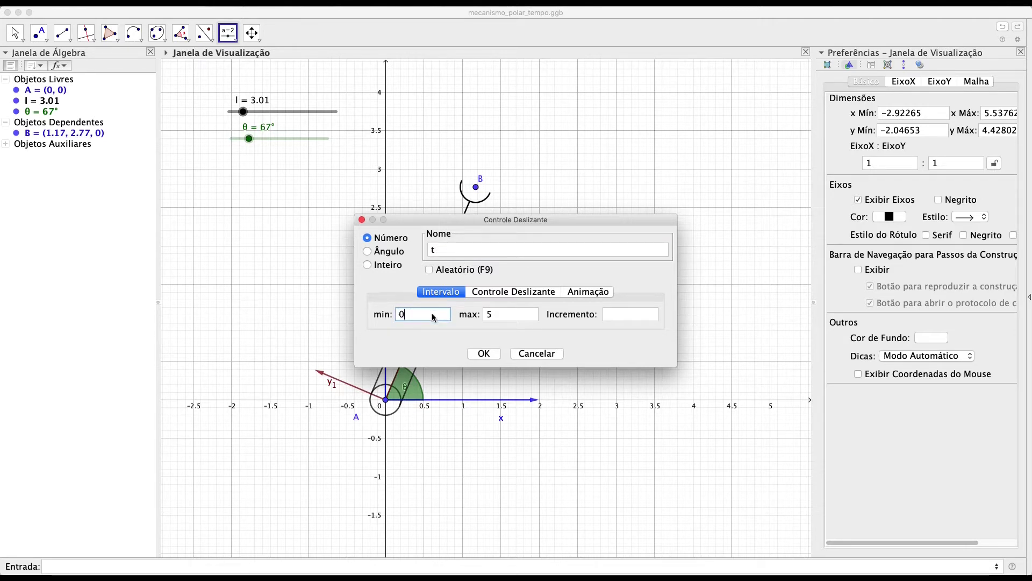
pyautogui.press('Tab')
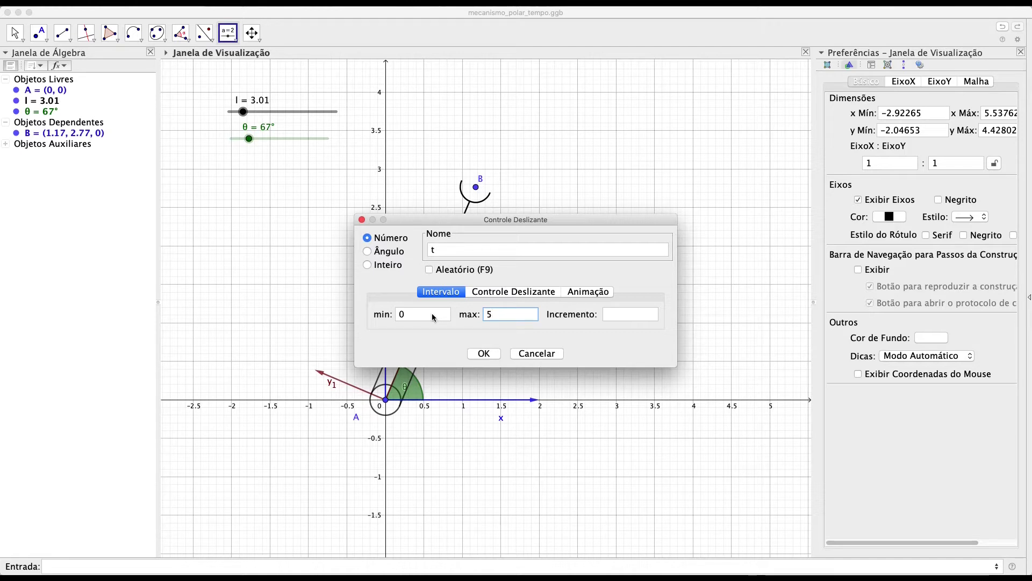
pyautogui.click(483, 353)
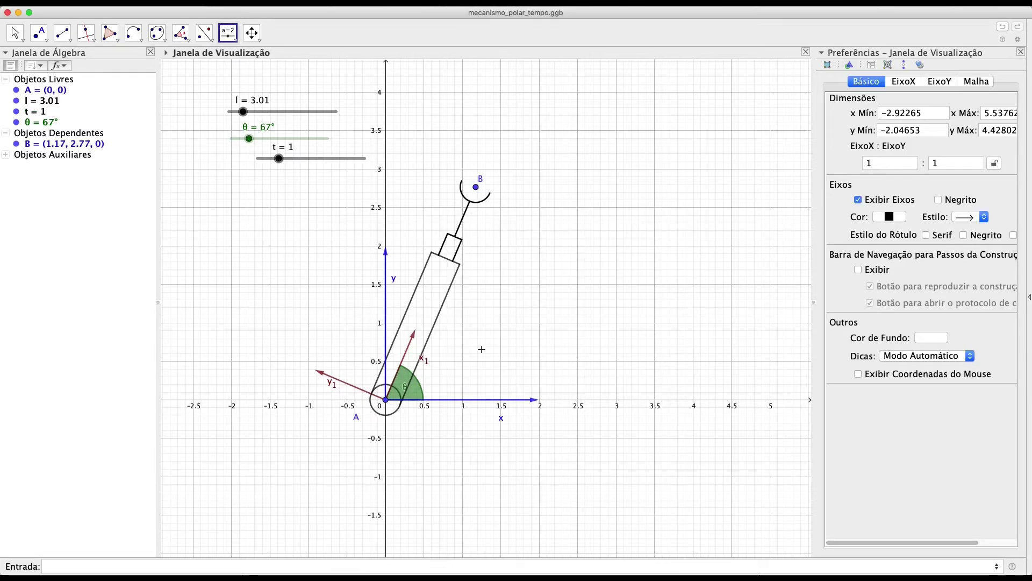
# Align the t slider under the l and θ sliders and set t to 0
pyautogui.click(311, 164)
pyautogui.moveTo(311, 164); pyautogui.dragTo(279, 171)
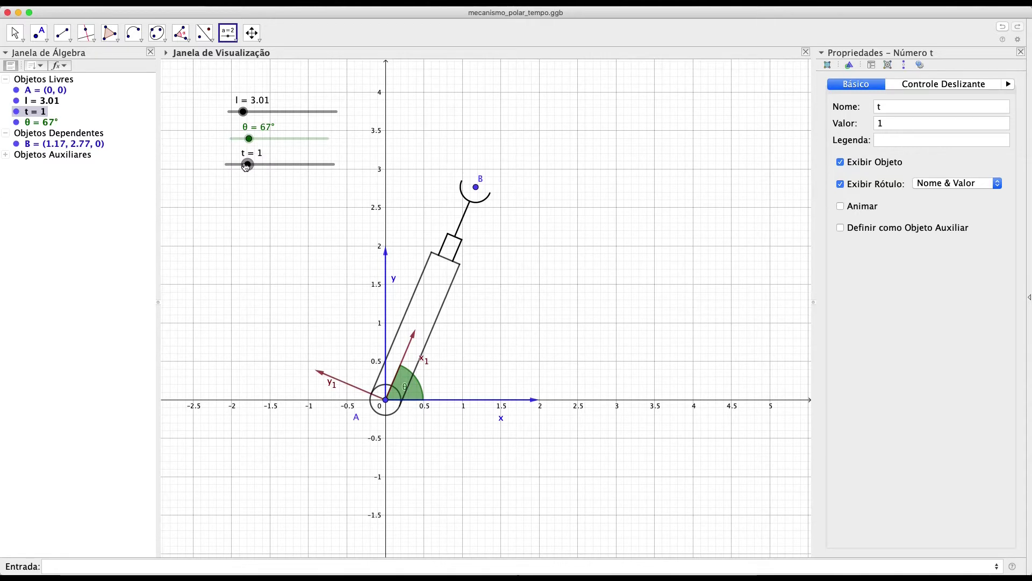
pyautogui.moveTo(247, 167); pyautogui.dragTo(221, 168)
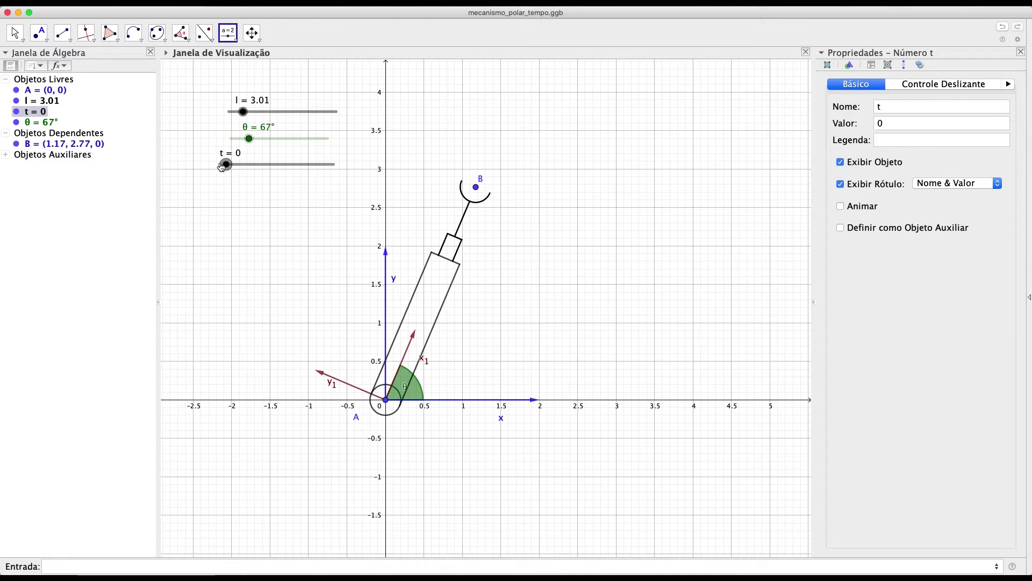
pyautogui.click(223, 167)
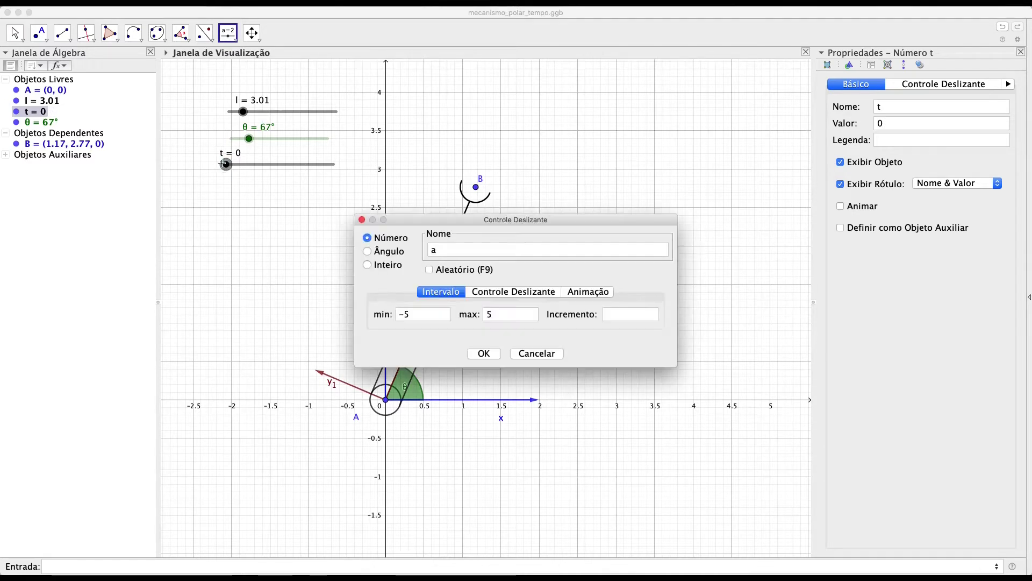
pyautogui.click(537, 352)
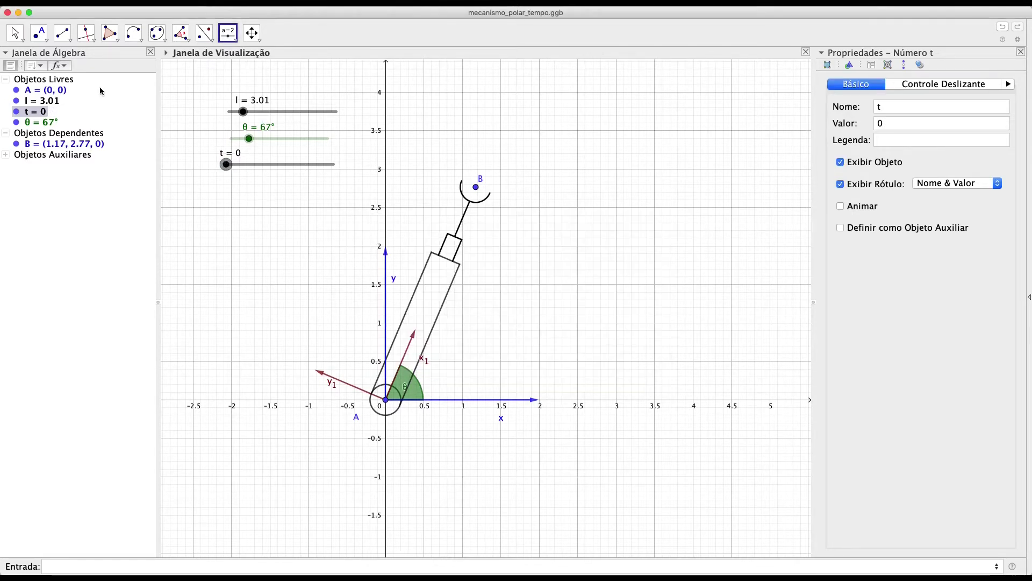
# Test the t slider by running it forward and returning it to 0, and adjust the angle θ to 70°
pyautogui.click(15, 33)
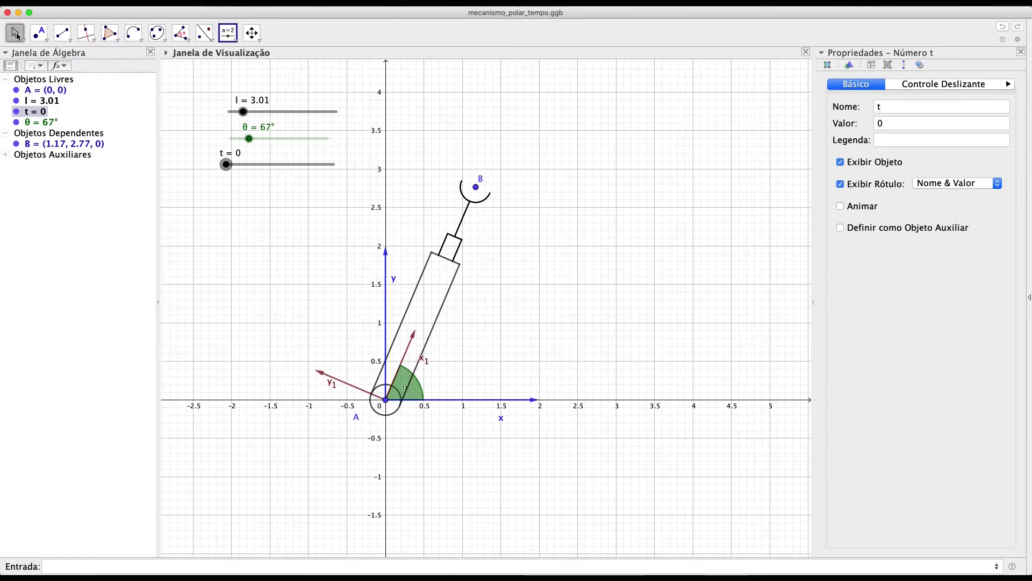
pyautogui.click(225, 166)
pyautogui.press('space')
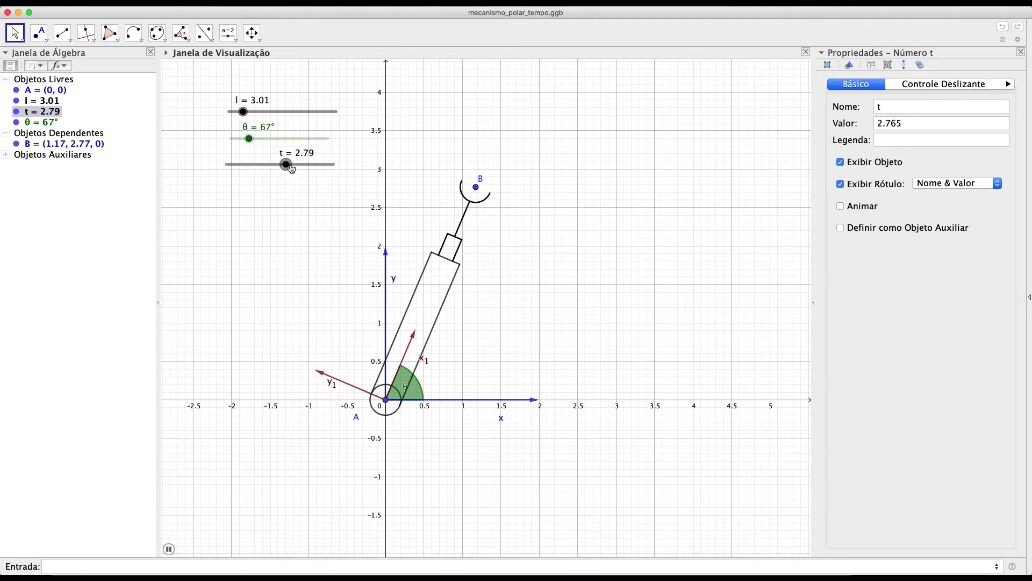
pyautogui.moveTo(292, 168); pyautogui.dragTo(227, 166)
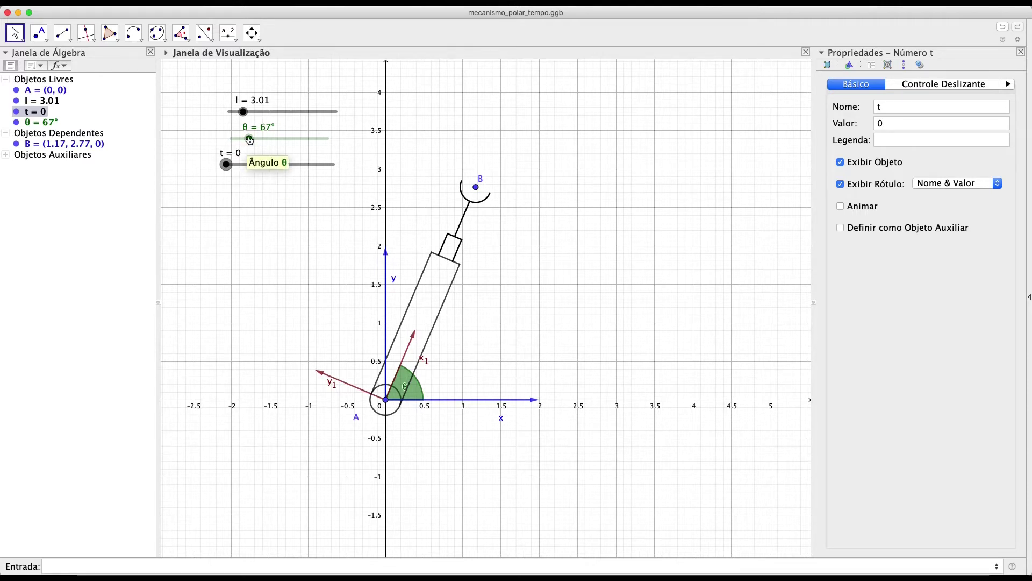
pyautogui.moveTo(249, 140); pyautogui.dragTo(251, 139)
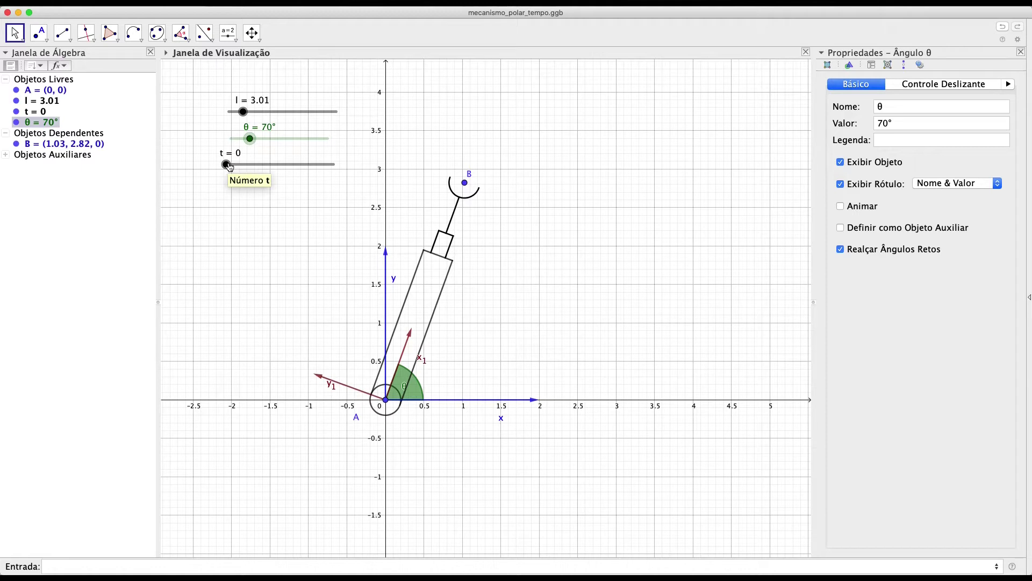
# Define the constants lpp = 0.1 and lp0 = 0.0
pyautogui.click(123, 565)
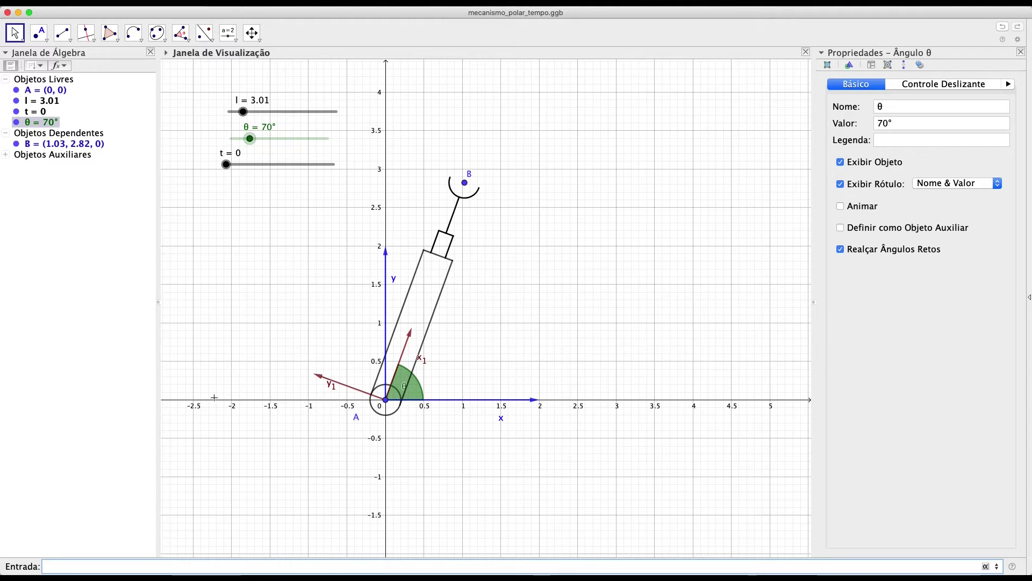
pyautogui.write('lpp')
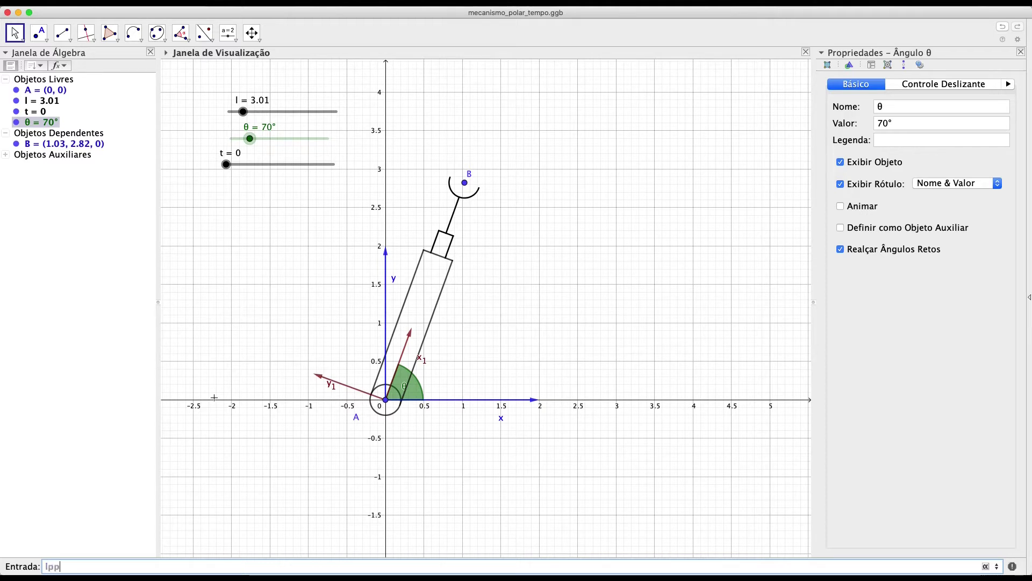
pyautogui.write(' =')
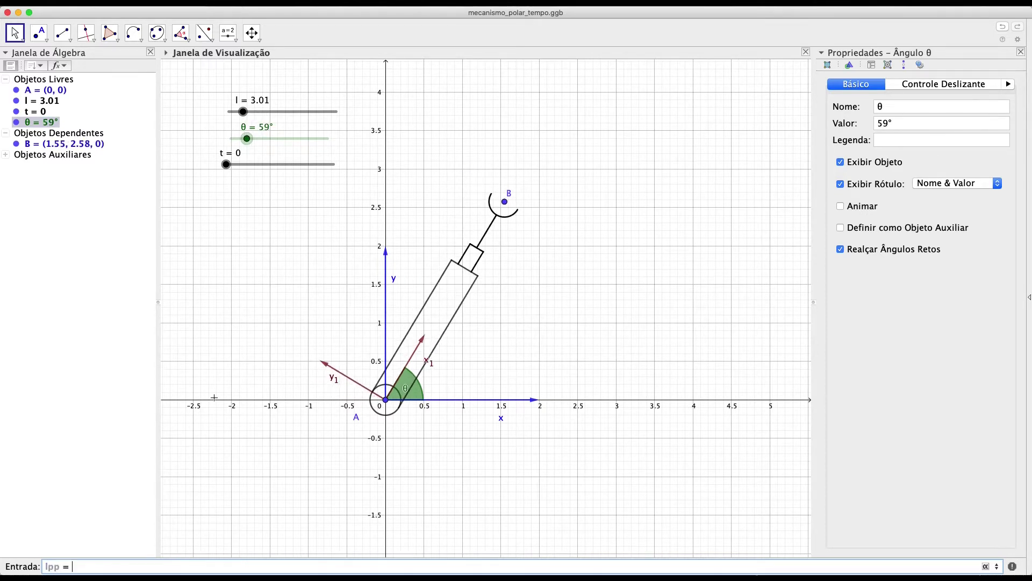
pyautogui.click(212, 215)
pyautogui.click(95, 566)
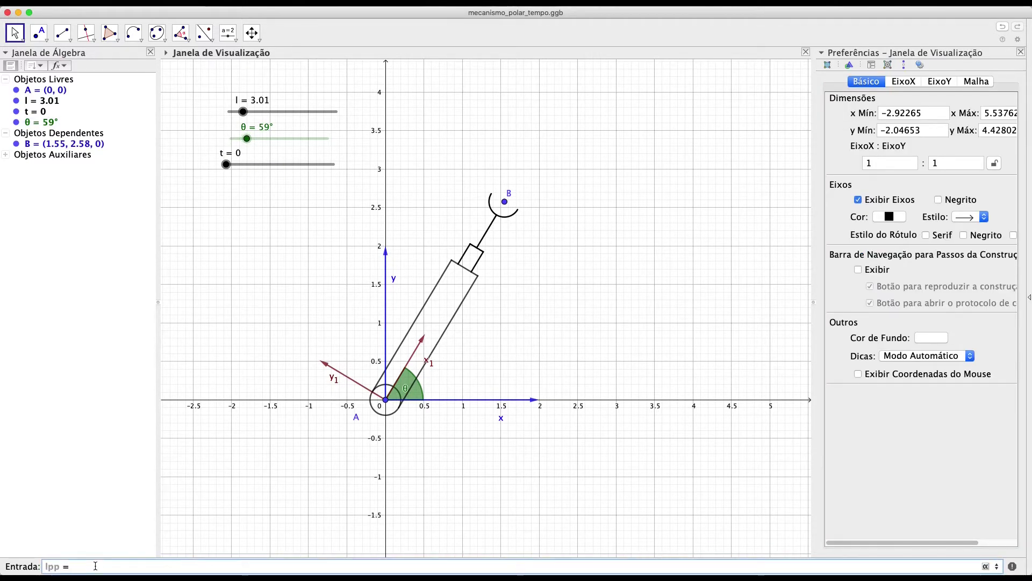
pyautogui.write('0.1')
pyautogui.press('Return')
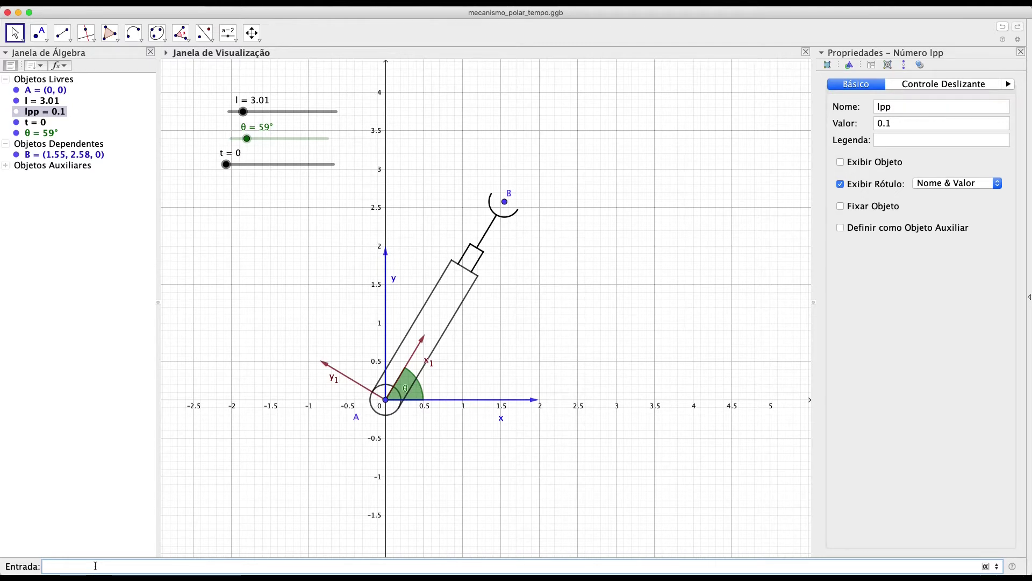
pyautogui.write('lp0 = 0.0')
pyautogui.press('Return')
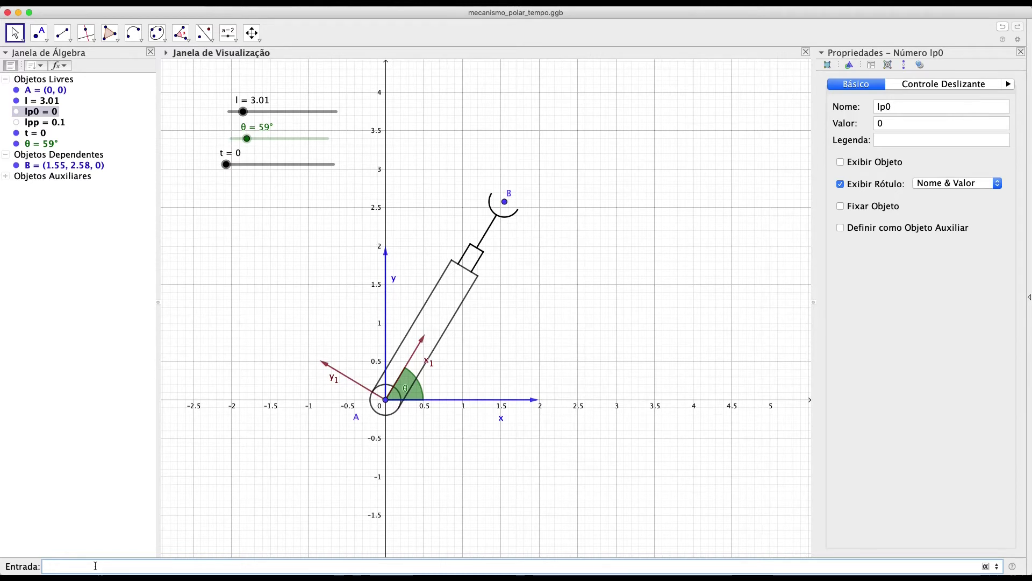
# Define the time-dependent velocity lp = lp0 + lpp*t
pyautogui.write('lp =')
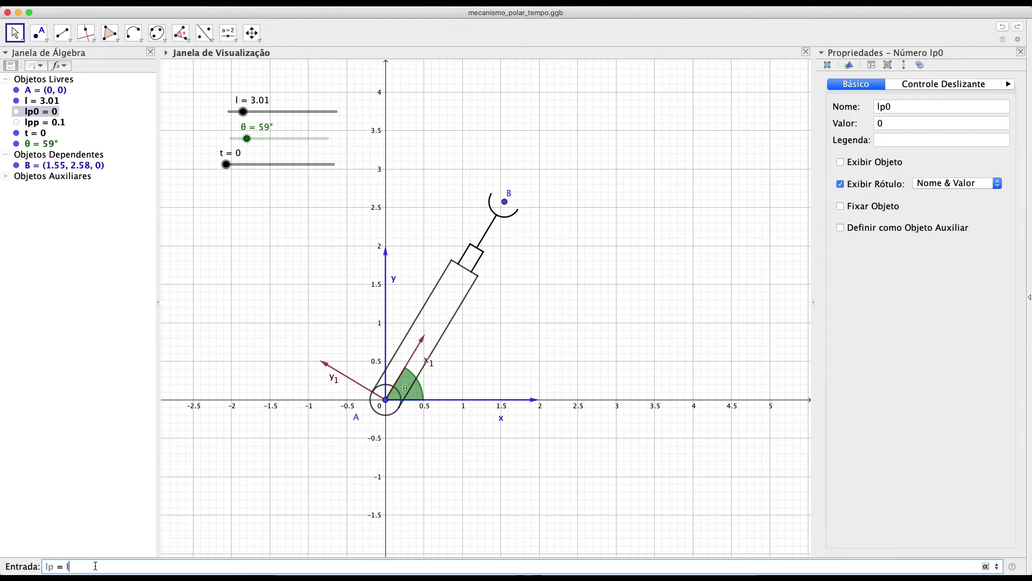
pyautogui.write('p0 +')
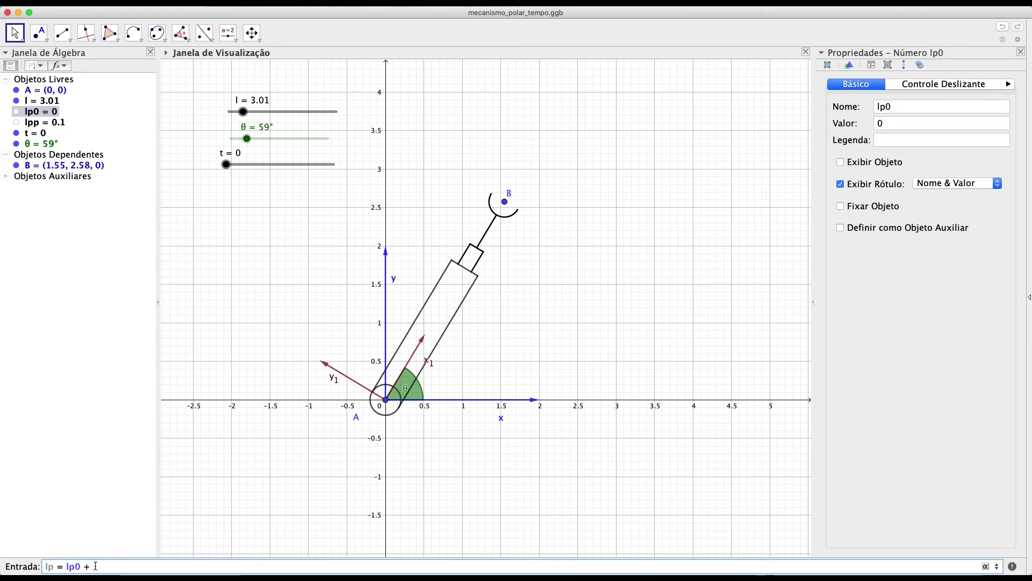
pyautogui.write(' lpp*')
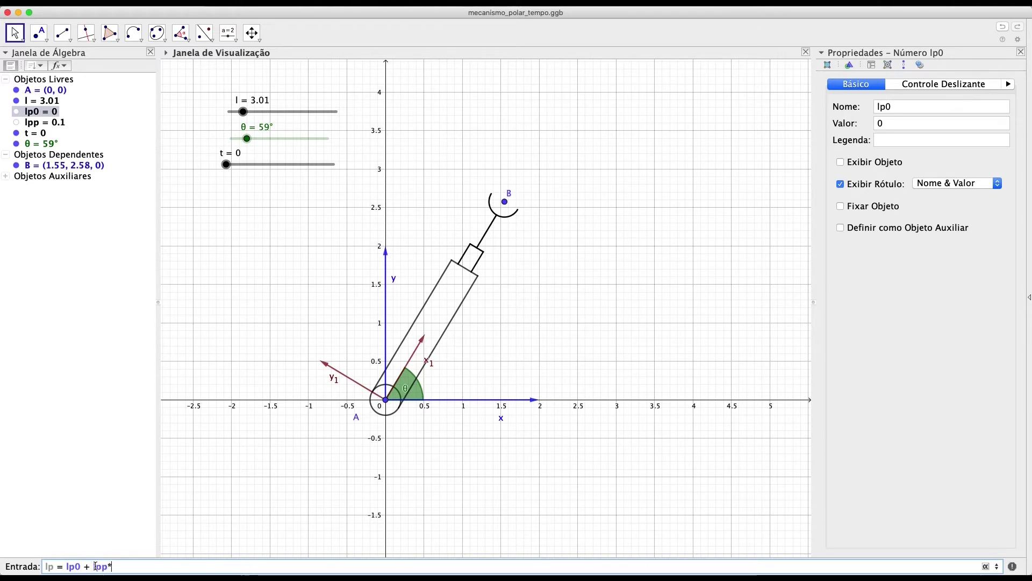
pyautogui.write('t')
pyautogui.press('Return')
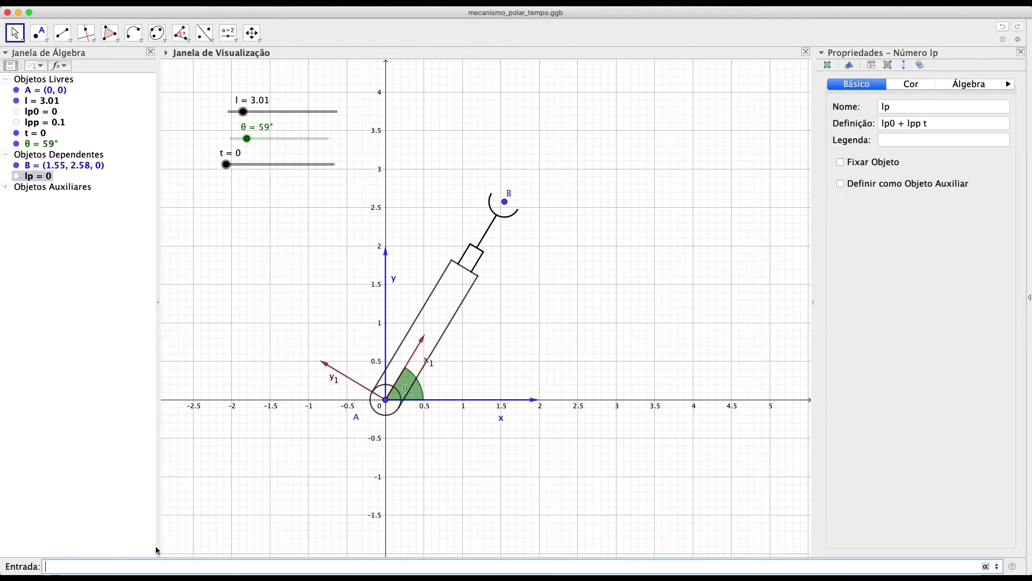
# Run t forward to check how lp varies with time, and return t to 0
pyautogui.click(229, 165)
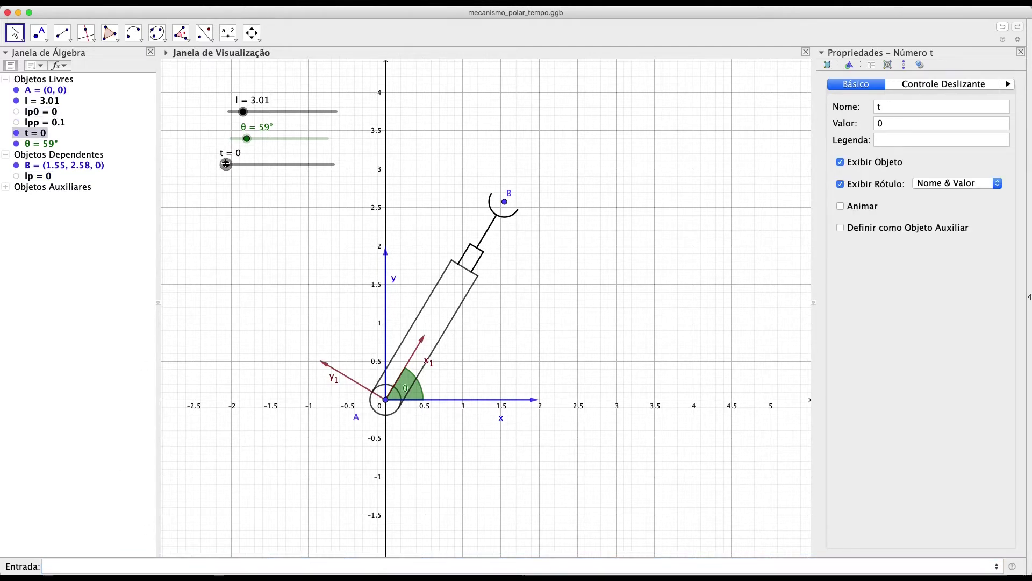
pyautogui.press('space')
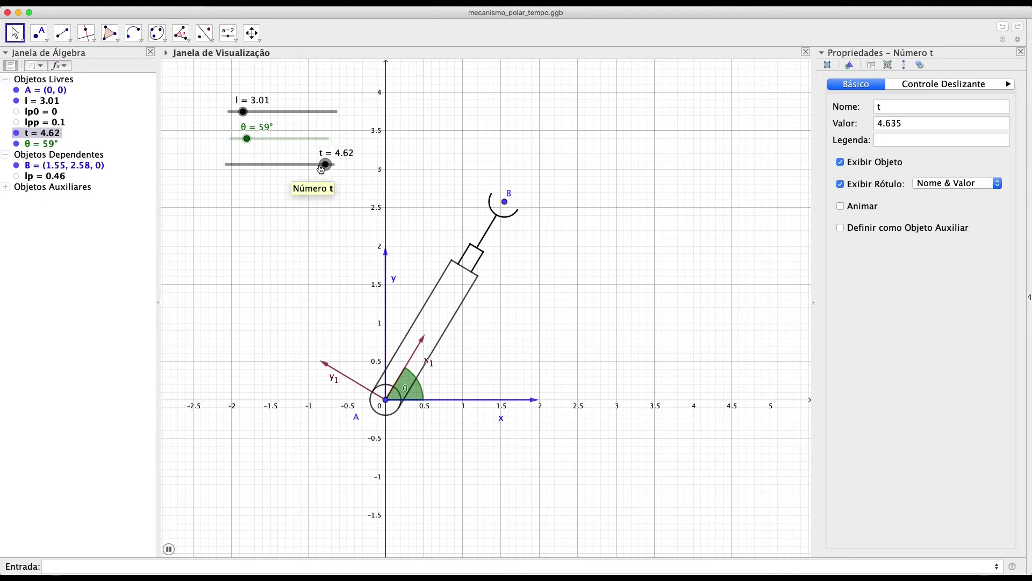
pyautogui.moveTo(322, 164); pyautogui.dragTo(226, 165)
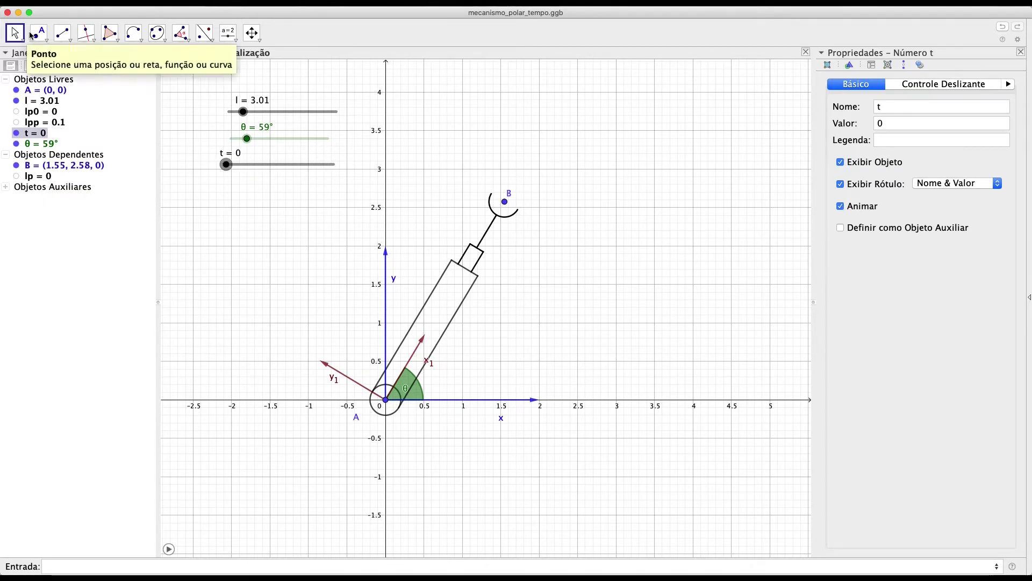
# Define the initial length l0 = 2.7 and set the l slider to 2.7
pyautogui.click(215, 261)
pyautogui.click(129, 565)
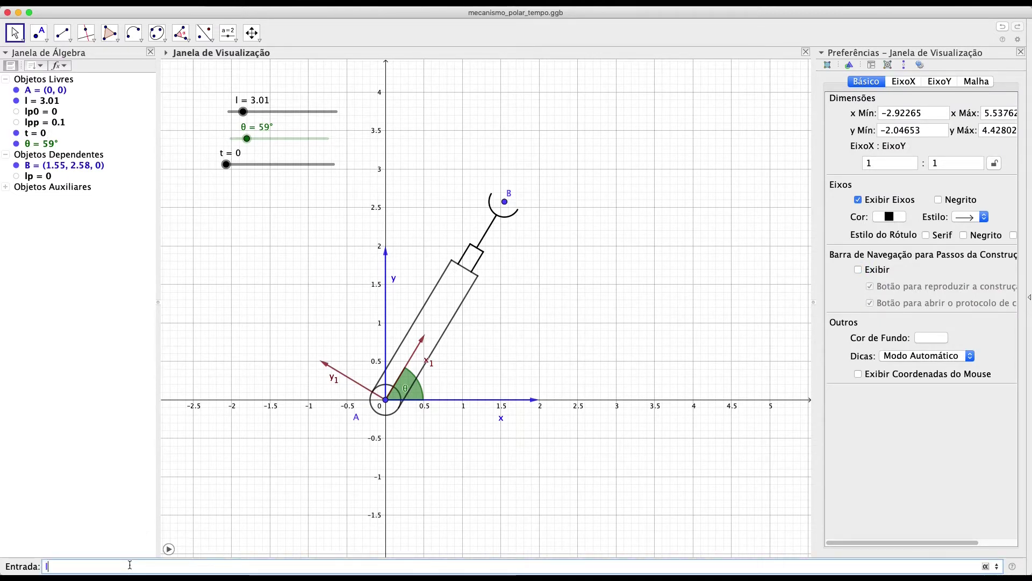
pyautogui.write('l0 =')
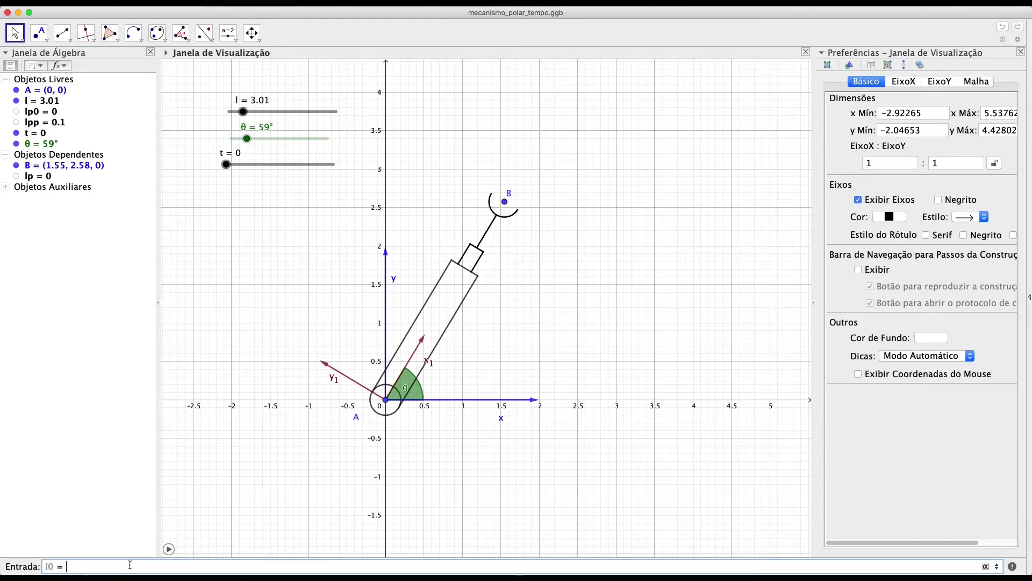
pyautogui.write('2.7')
pyautogui.press('Return')
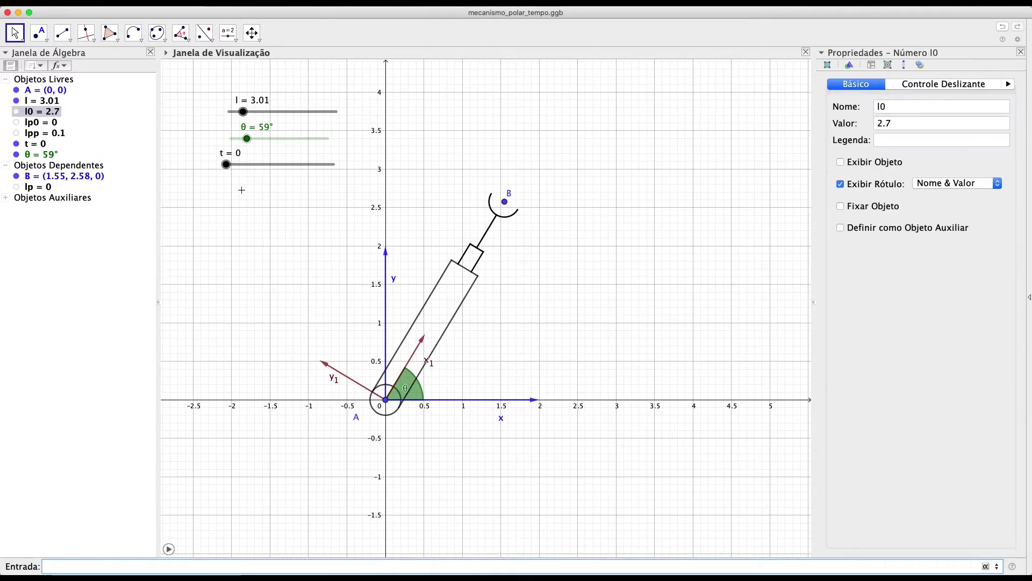
pyautogui.moveTo(244, 113); pyautogui.dragTo(214, 117)
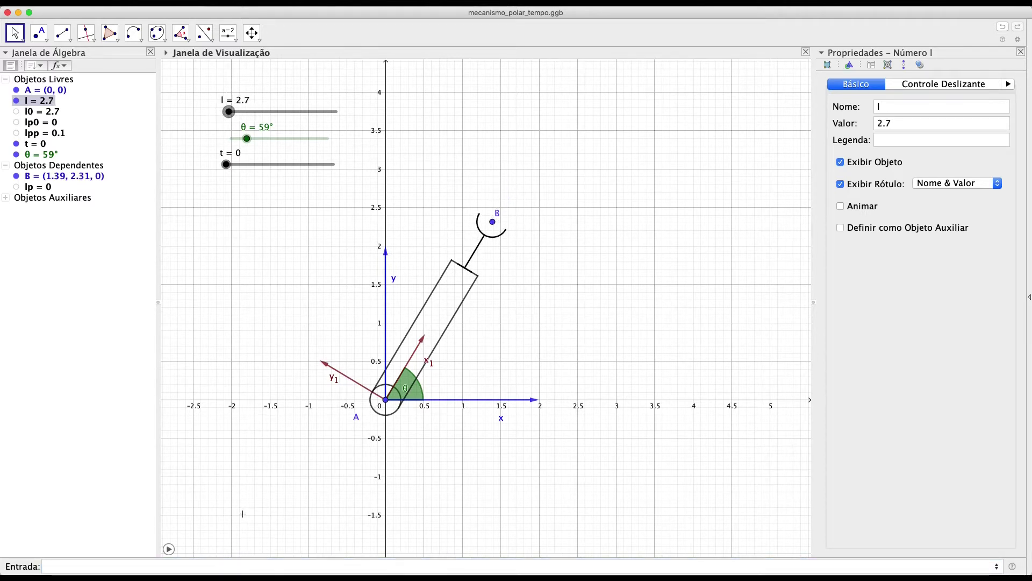
# Redefine the arm length as the time-dependent expression l = l0 + lp0*t + lpp*t^2/2
pyautogui.click(46, 113)
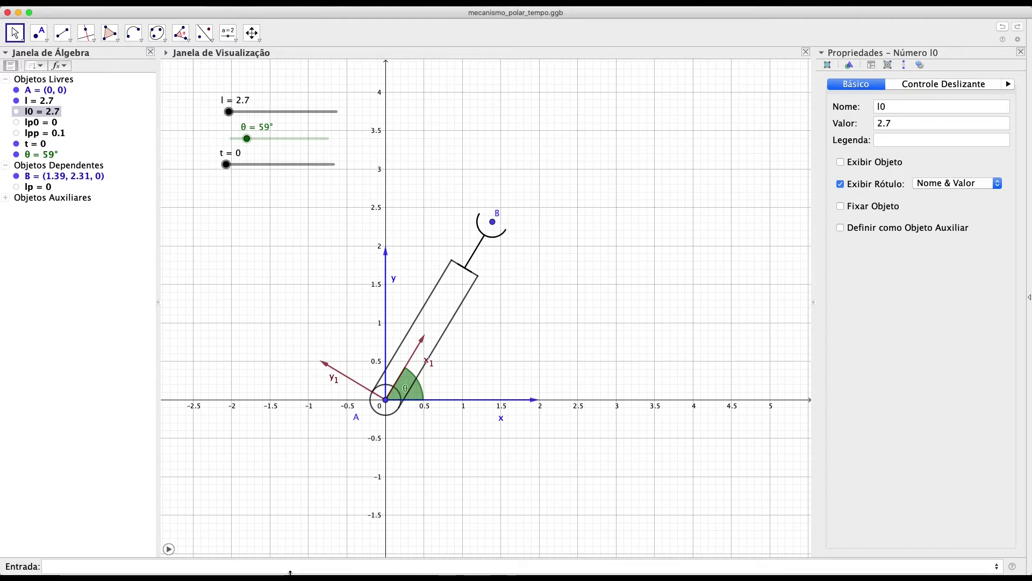
pyautogui.click(263, 569)
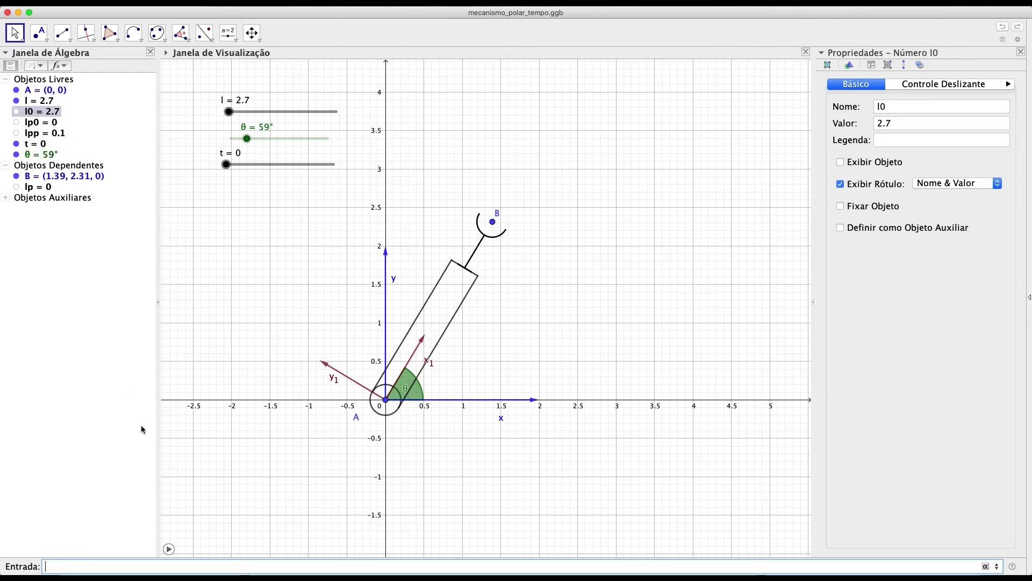
pyautogui.write('l')
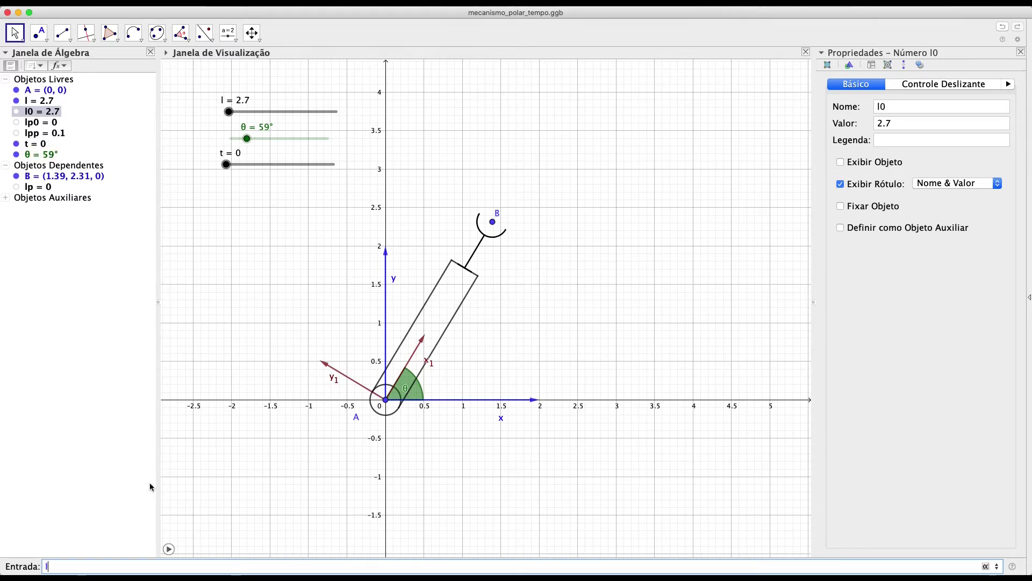
pyautogui.write(' =')
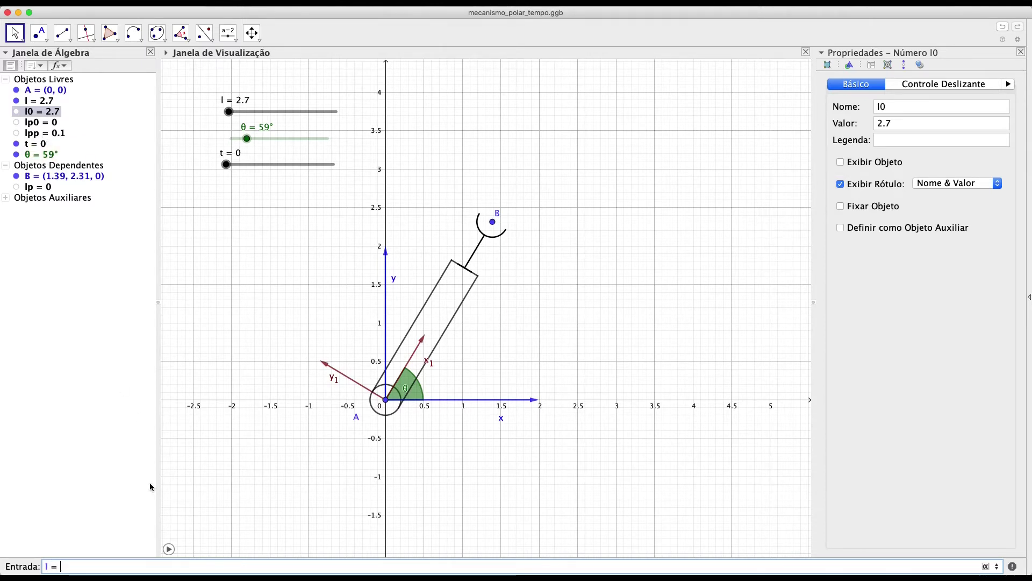
pyautogui.write(' l0 +')
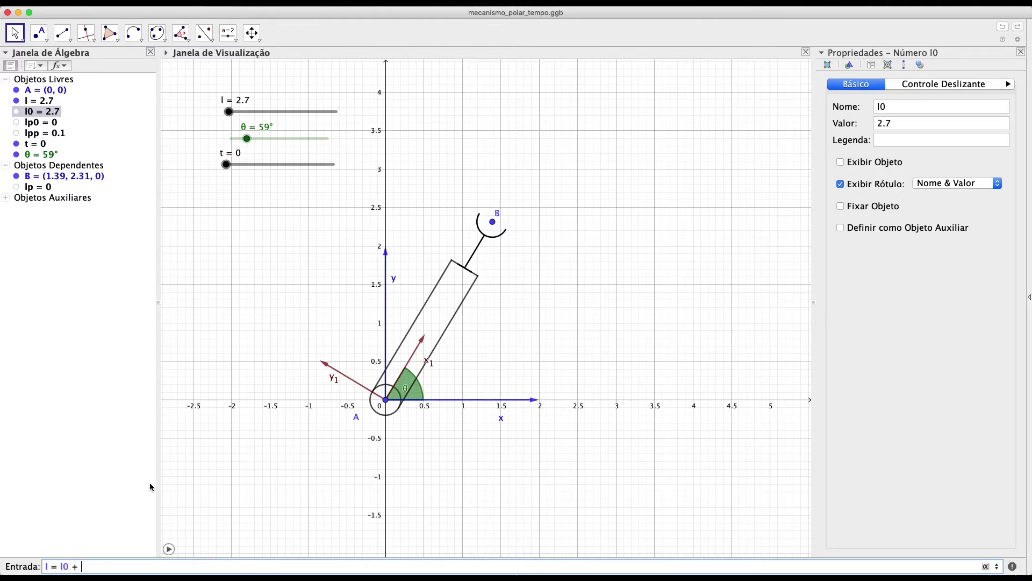
pyautogui.write(' lp0*t + ')
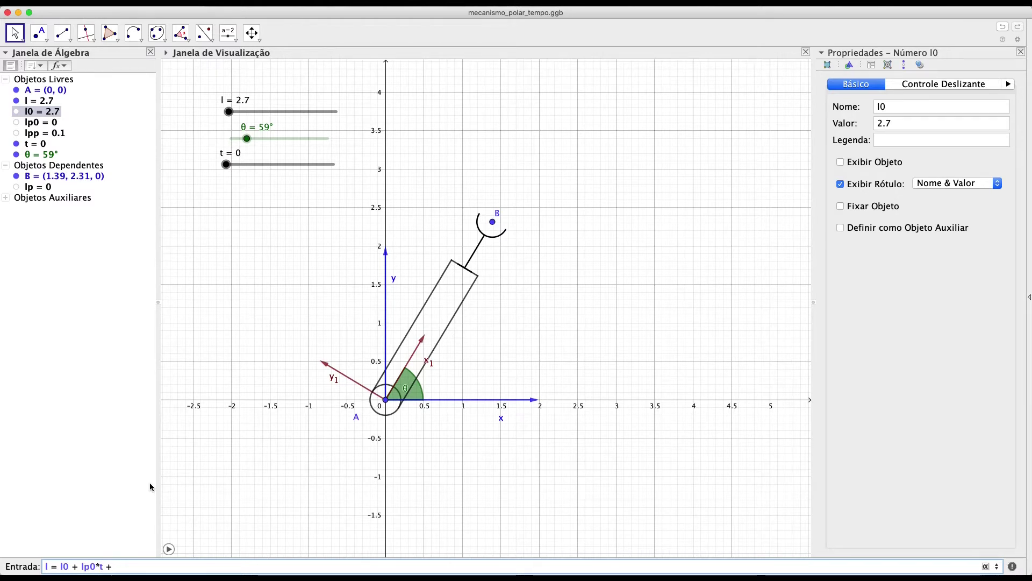
pyautogui.write('lpp*t')
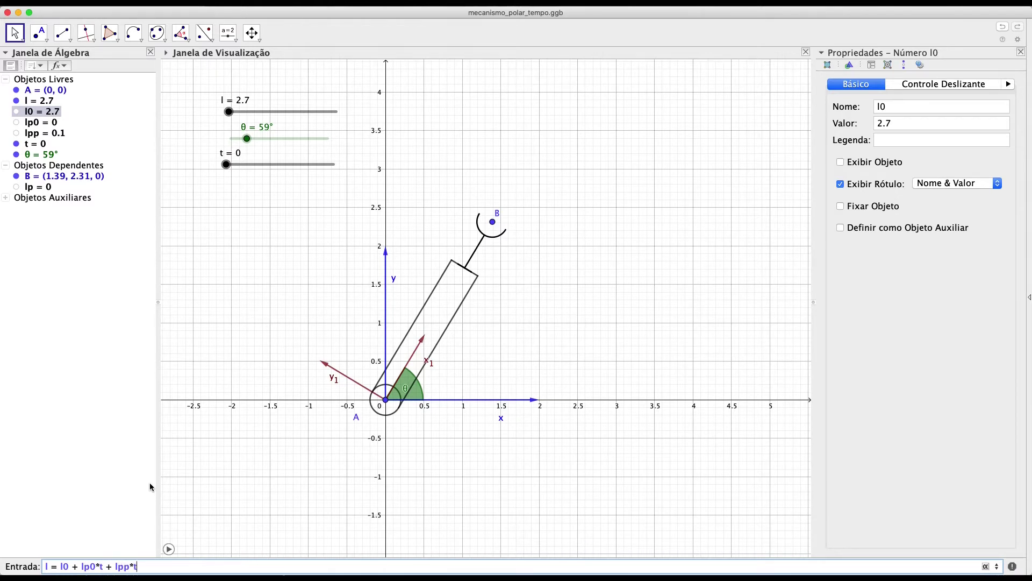
pyautogui.write('^2/2')
pyautogui.press('Return')
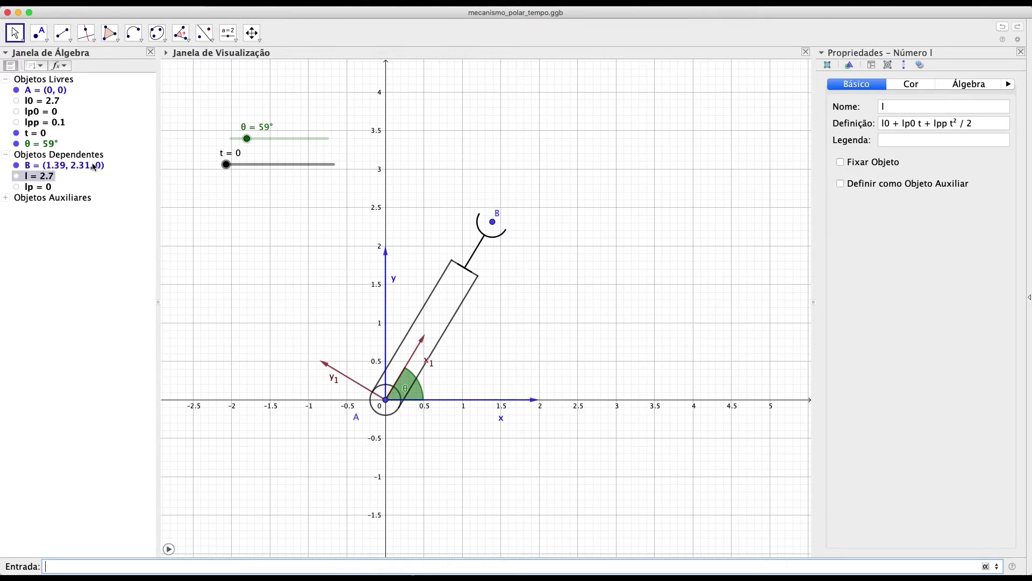
# Animate t to check how the arm extends over time, and return t to 0
pyautogui.click(225, 165)
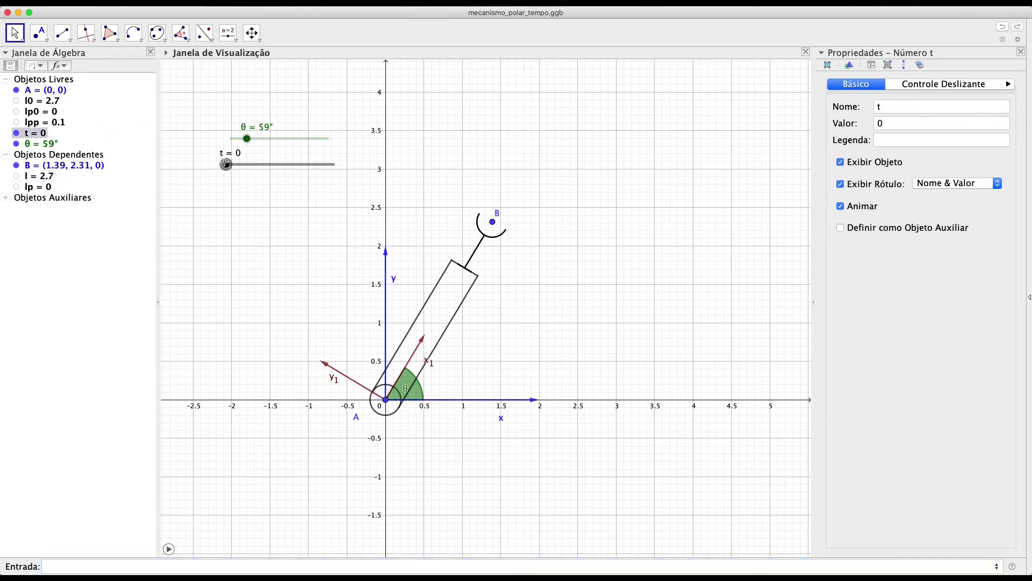
pyautogui.press('Right')
pyautogui.moveTo(228, 168); pyautogui.dragTo(224, 167)
pyautogui.press('space')
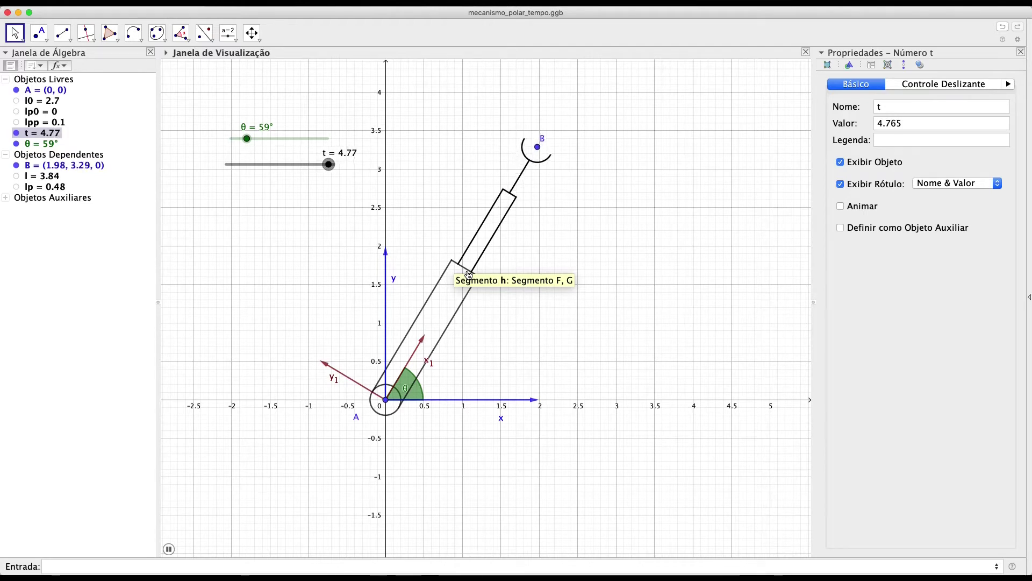
pyautogui.click(321, 171)
pyautogui.moveTo(322, 170); pyautogui.dragTo(226, 164)
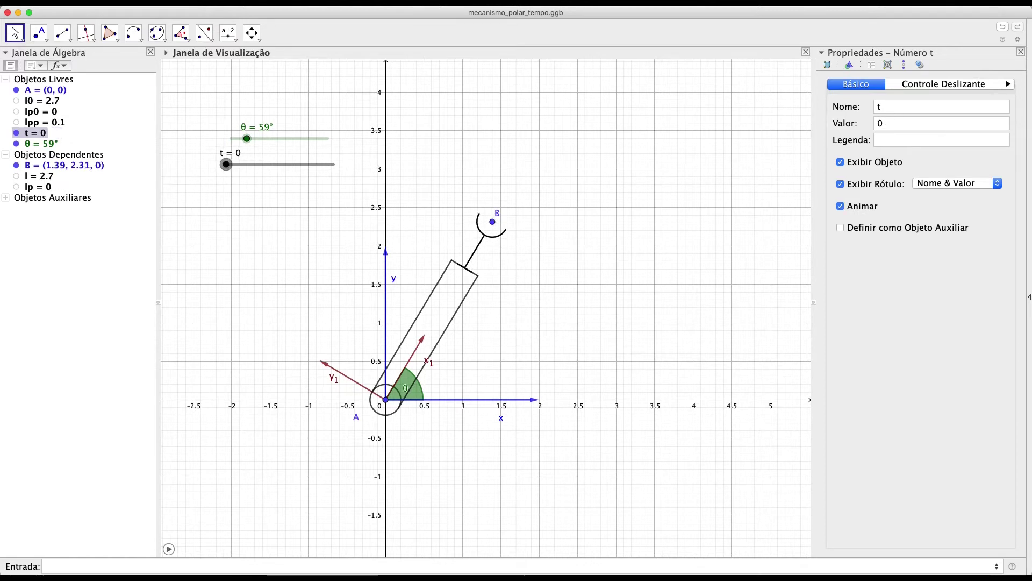
pyautogui.click(231, 254)
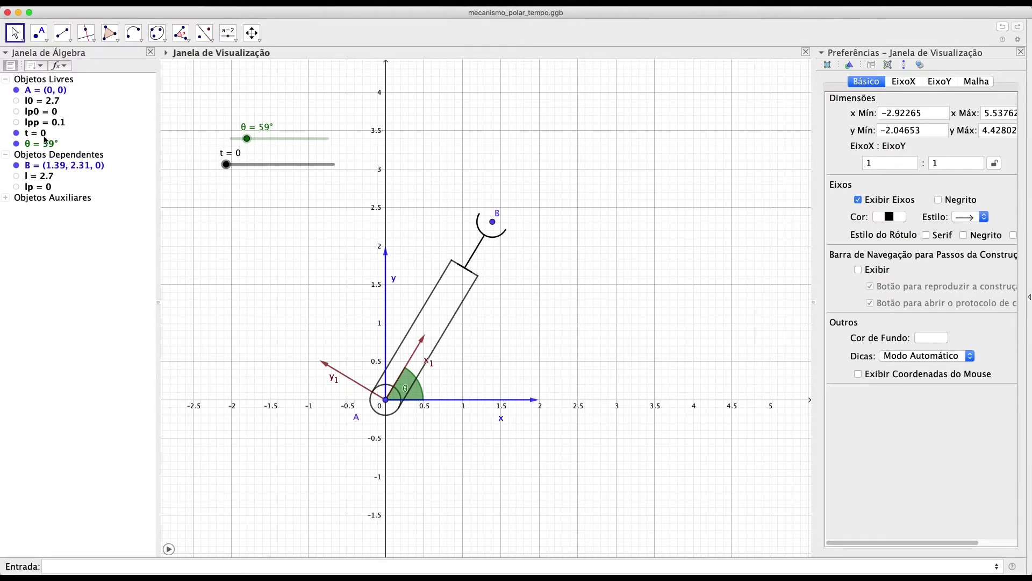
# Define the angular acceleration thpp = 0.1 and the initial angular velocity thp0 = 0.0
pyautogui.click(142, 563)
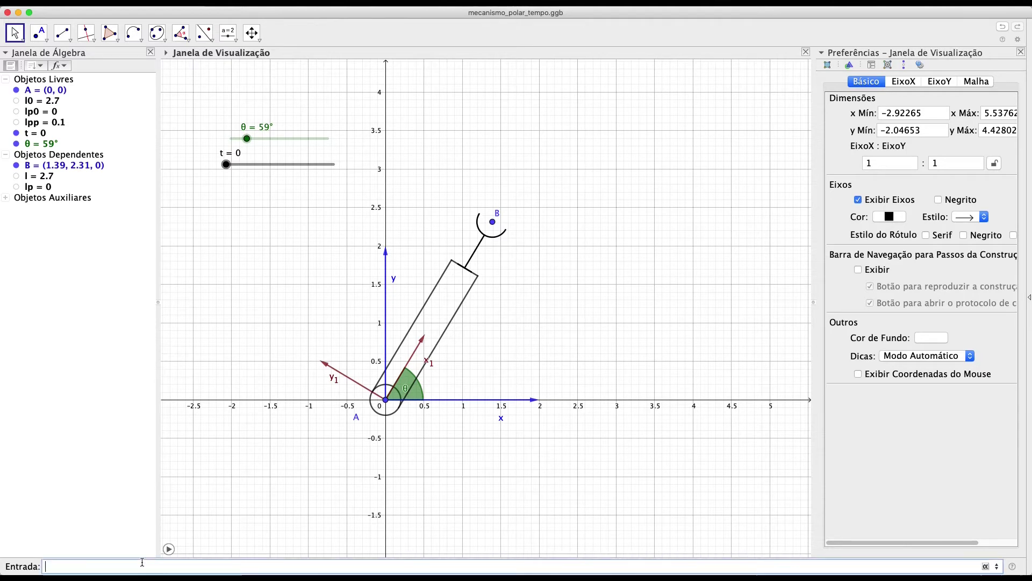
pyautogui.write('thpp')
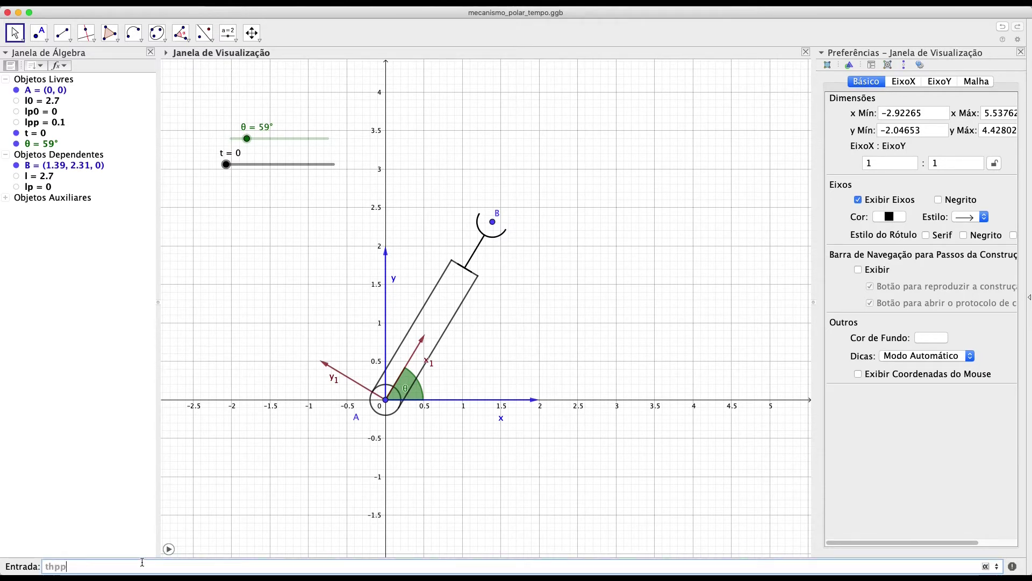
pyautogui.write(' = 0.1')
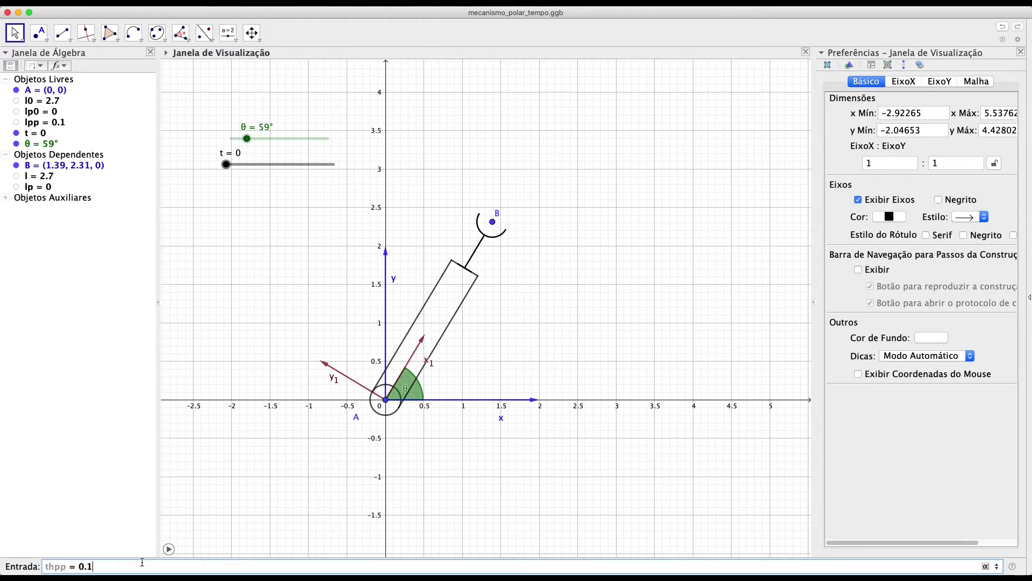
pyautogui.press('Return')
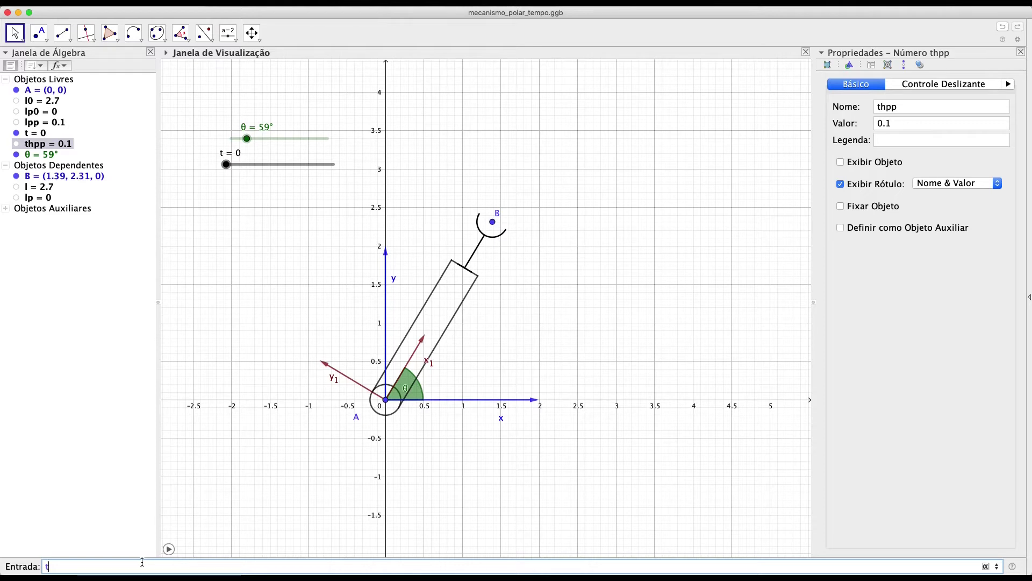
pyautogui.write('hp0 =')
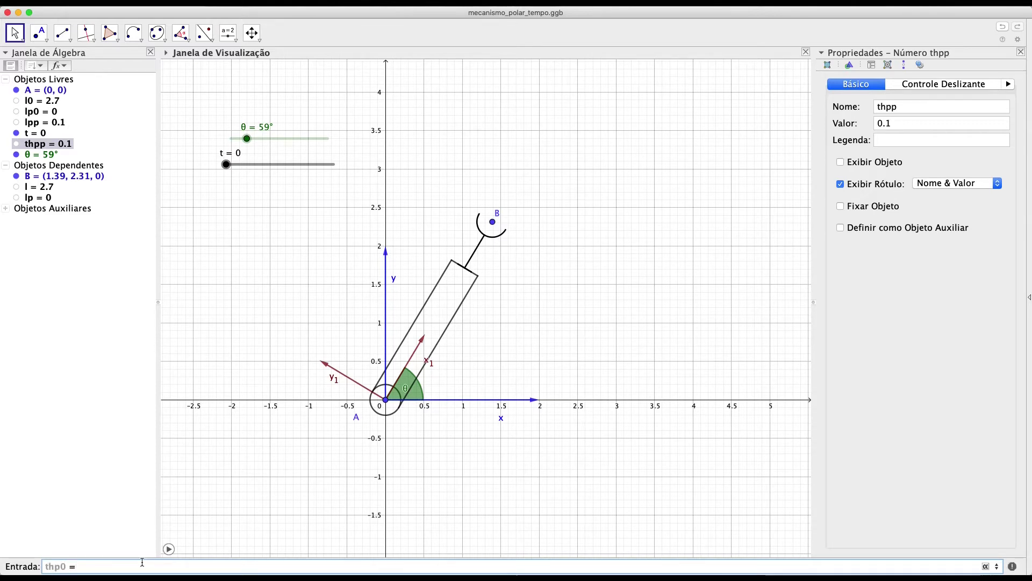
pyautogui.write(' 0.0')
pyautogui.press('Return')
# Define the time-dependent angular velocity thp = thp0 + thpp*t
pyautogui.write('t')
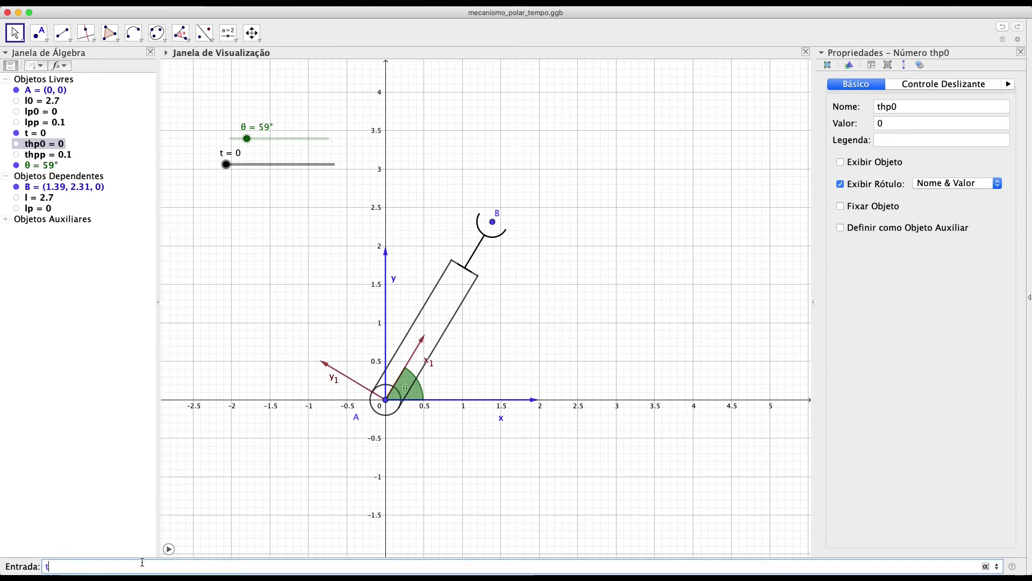
pyautogui.write('hp =')
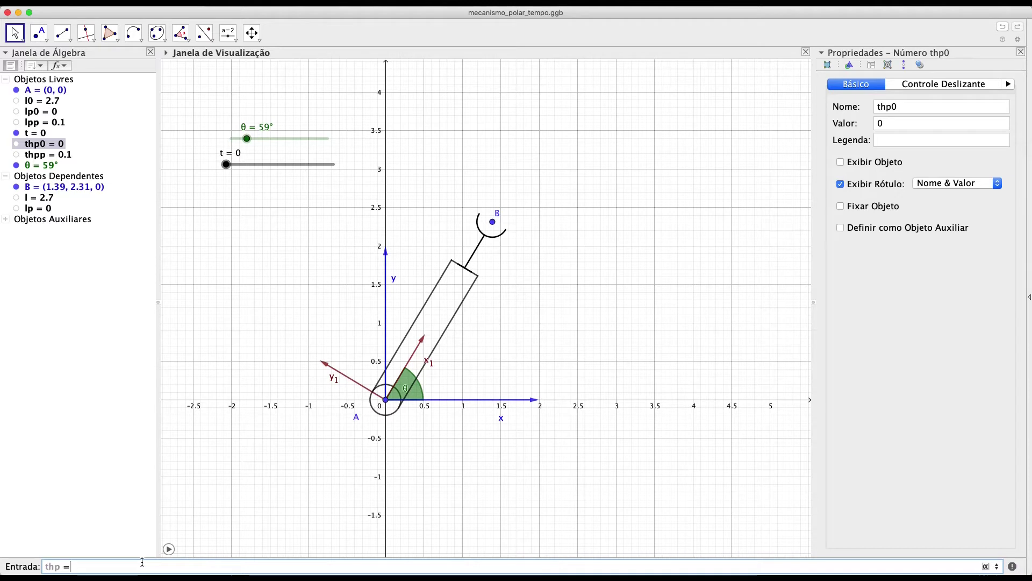
pyautogui.write(' thp0 +')
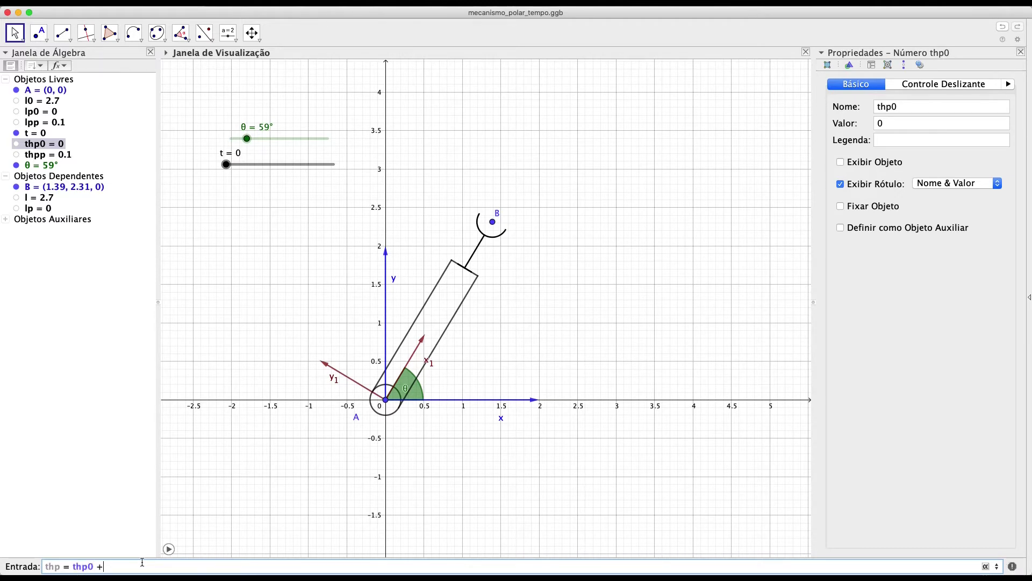
pyautogui.write(' thpp*t')
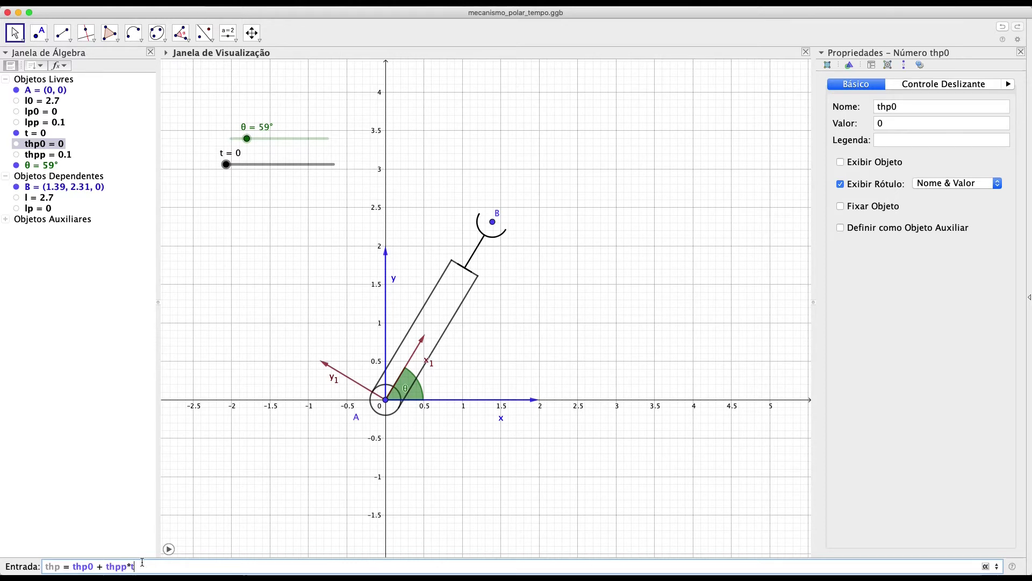
pyautogui.press('Return')
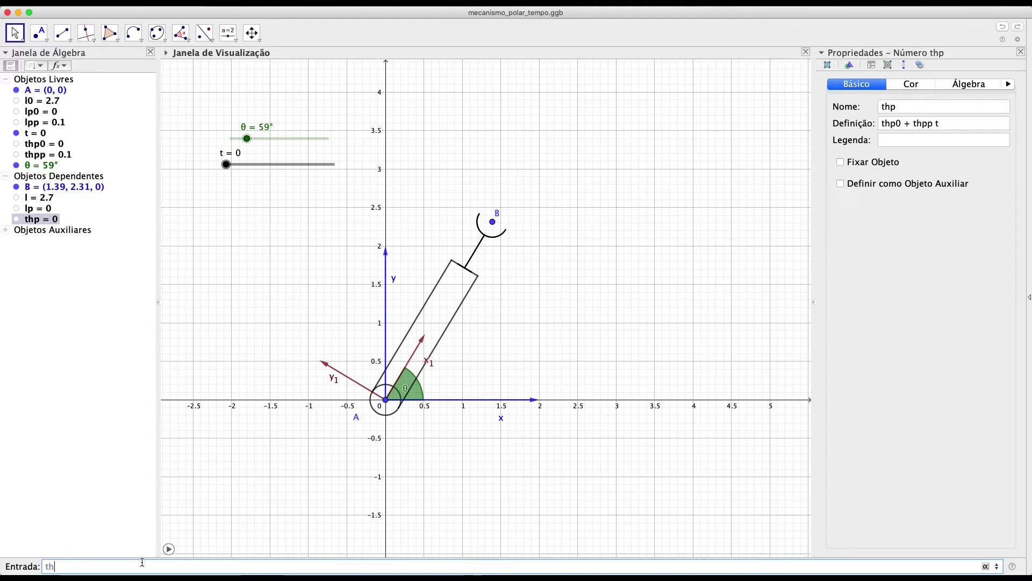
# Define the initial angle th0 = 0.0
pyautogui.write('th0=')
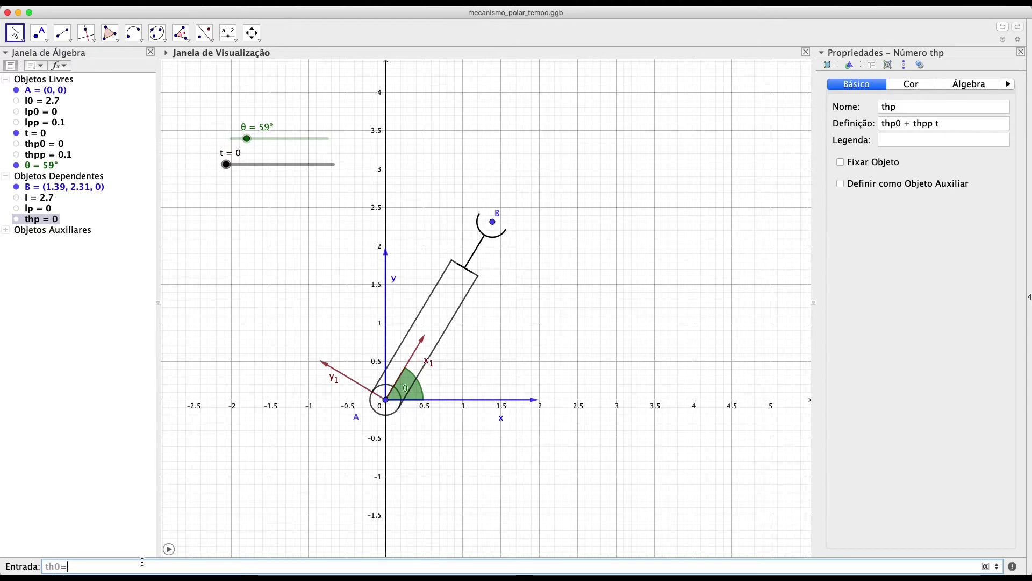
pyautogui.write(' 0.0')
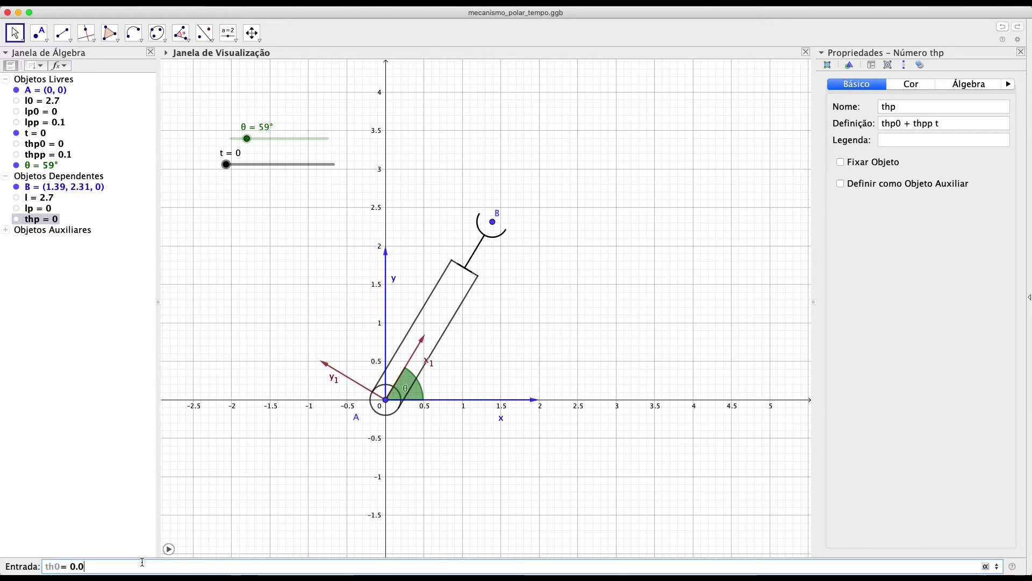
pyautogui.press('Return')
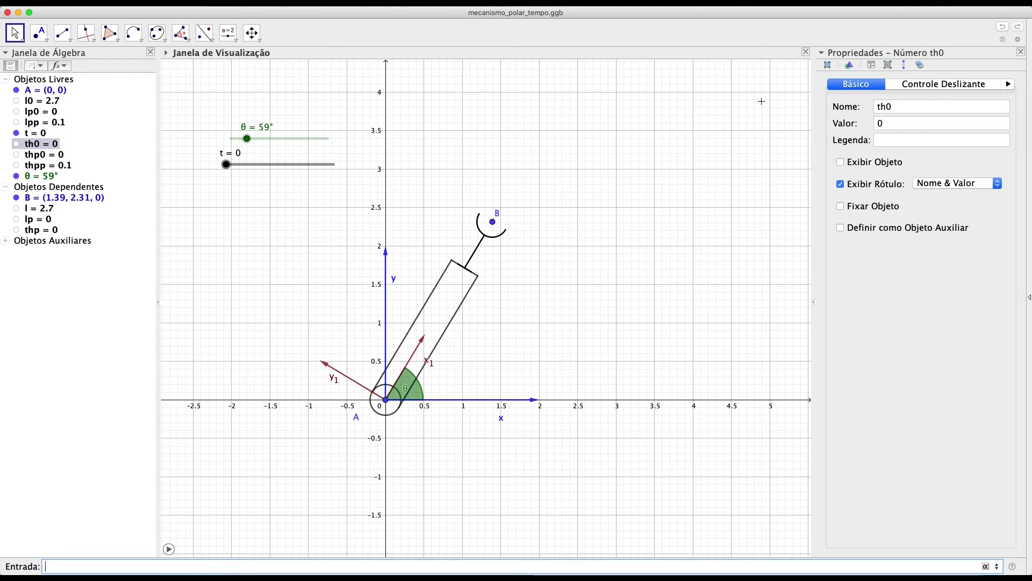
# Redefine the rotation angle as θ = th0 + thp0*t + thpp*t^2/2, replacing the free angle slider
pyautogui.click(50, 176)
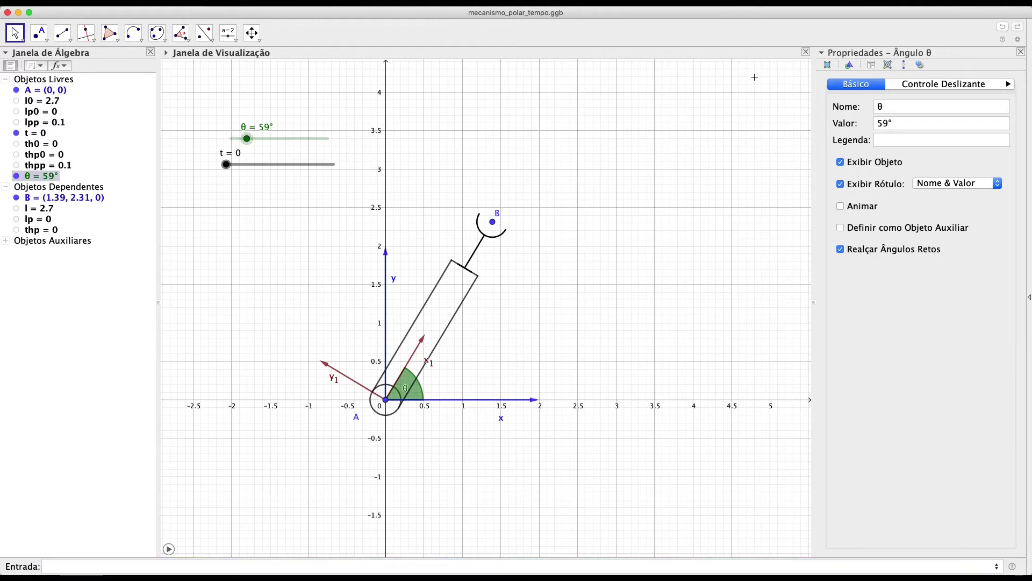
pyautogui.doubleClick(878, 106)
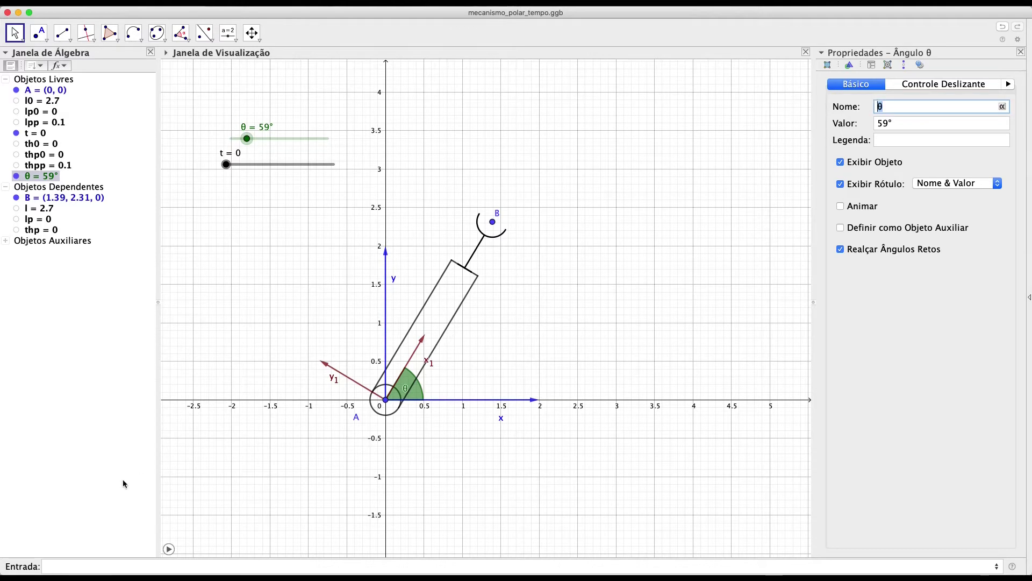
pyautogui.click(96, 566)
pyautogui.write('θ')
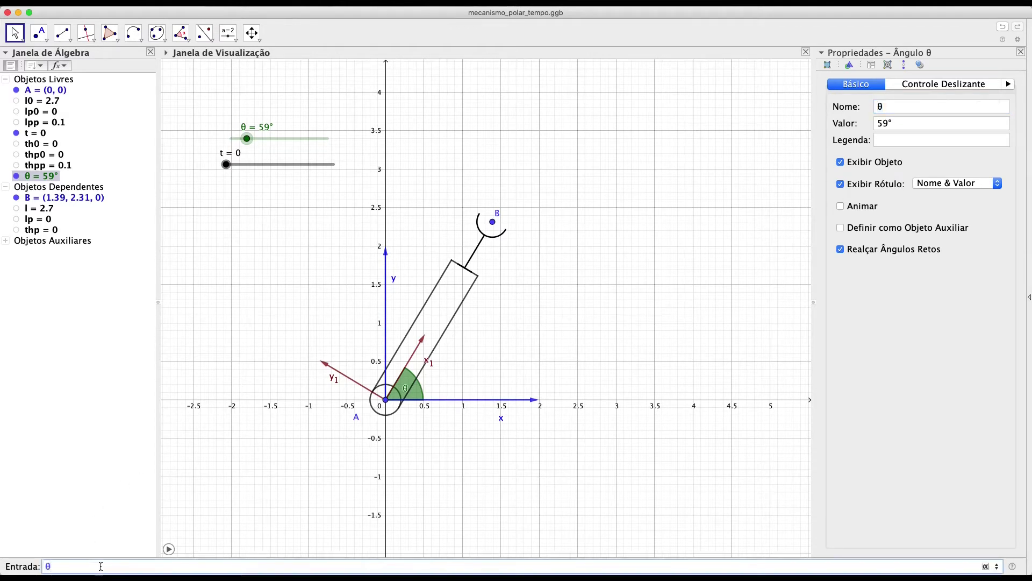
pyautogui.write(' =')
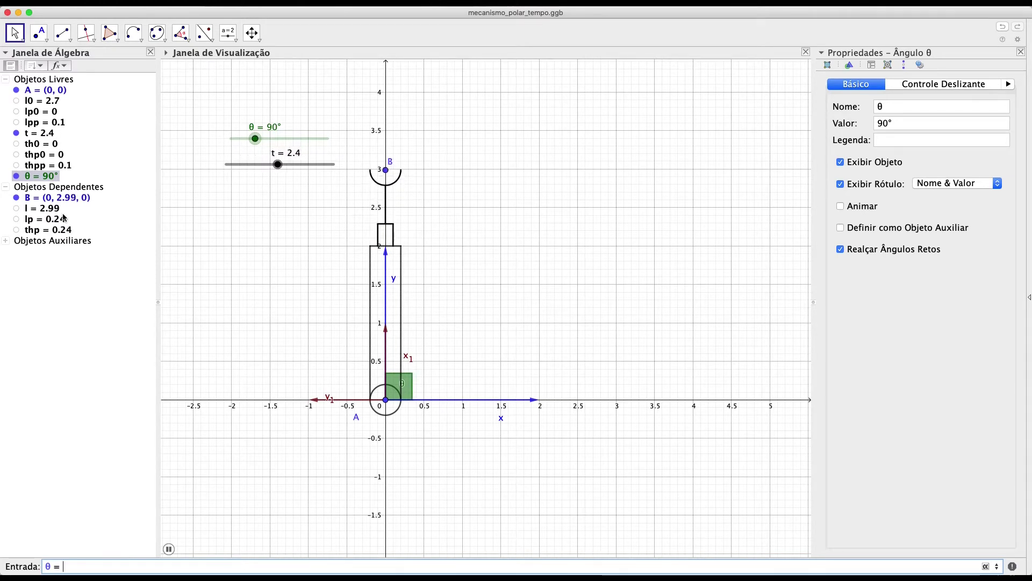
pyautogui.write('th0')
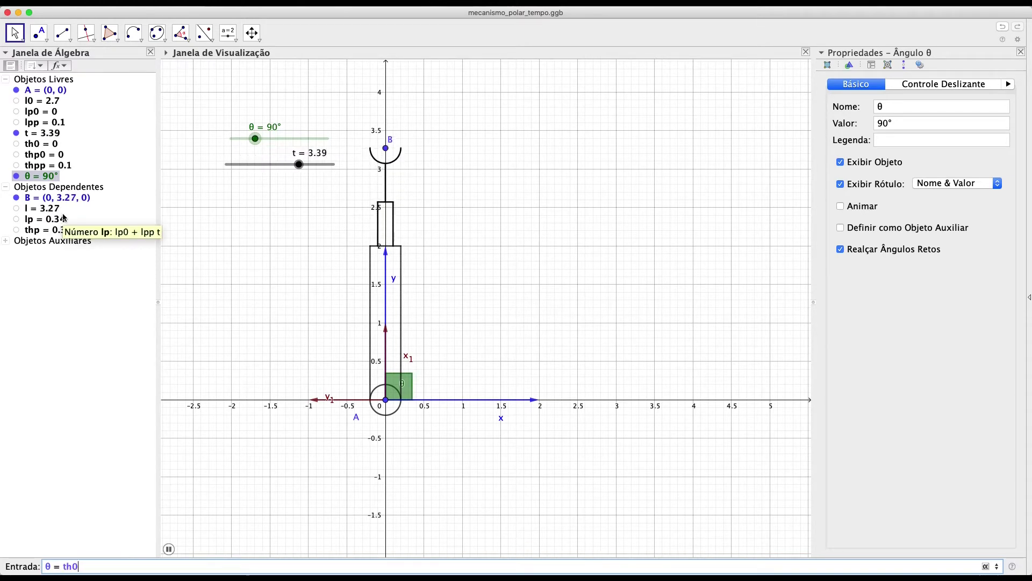
pyautogui.write(' + ')
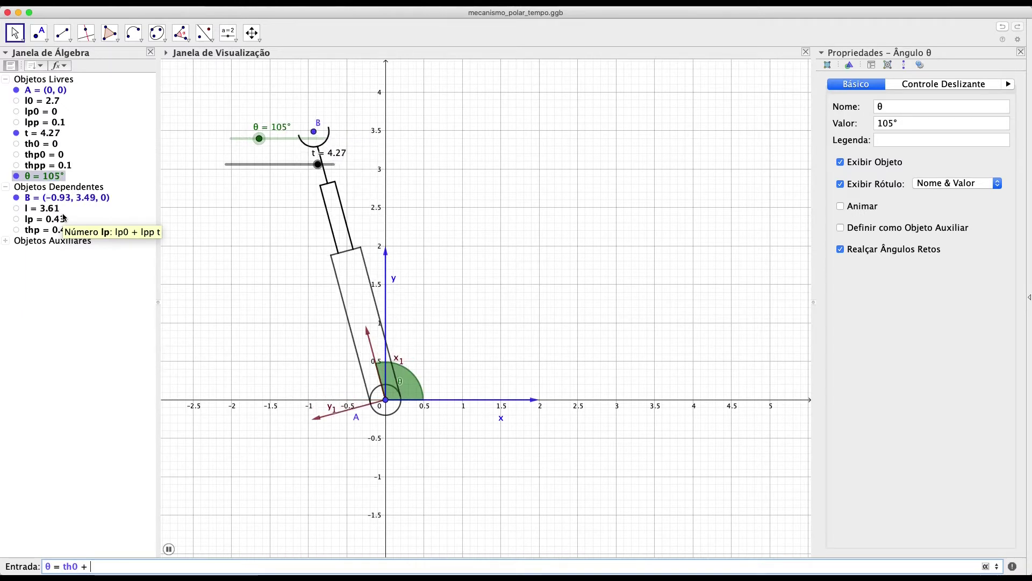
pyautogui.write('thp')
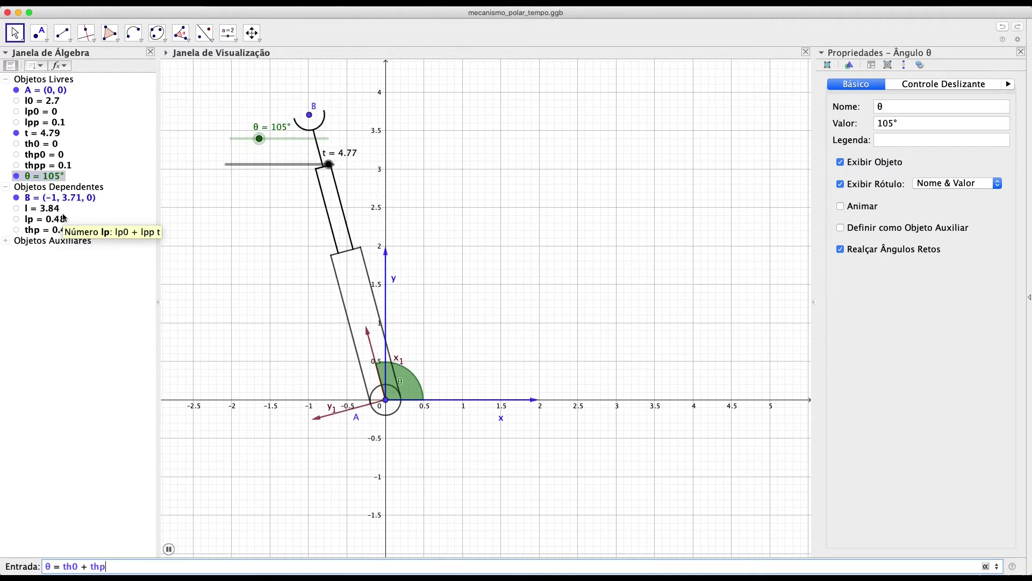
pyautogui.write('0*t')
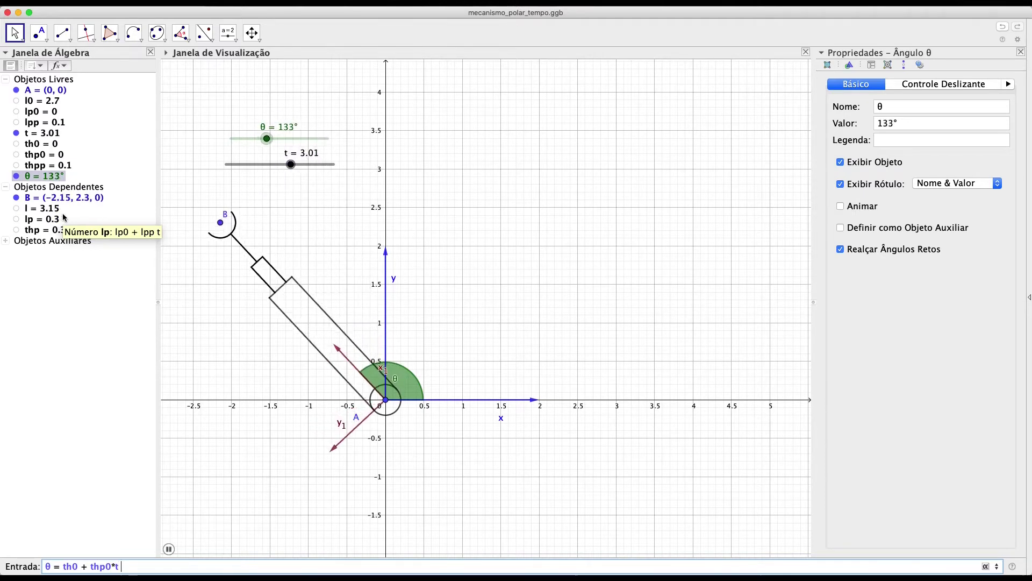
pyautogui.write(' +')
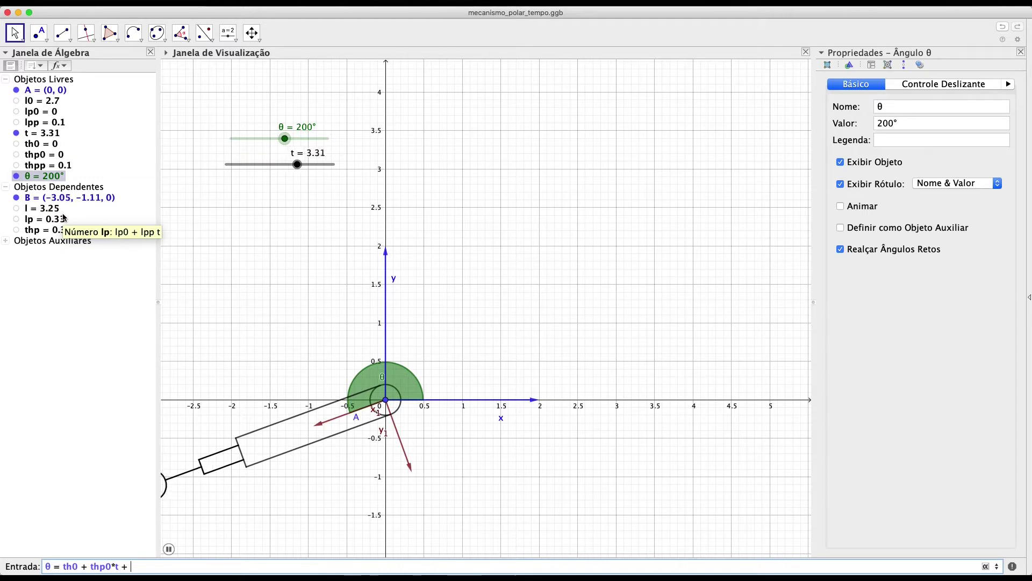
pyautogui.write('th')
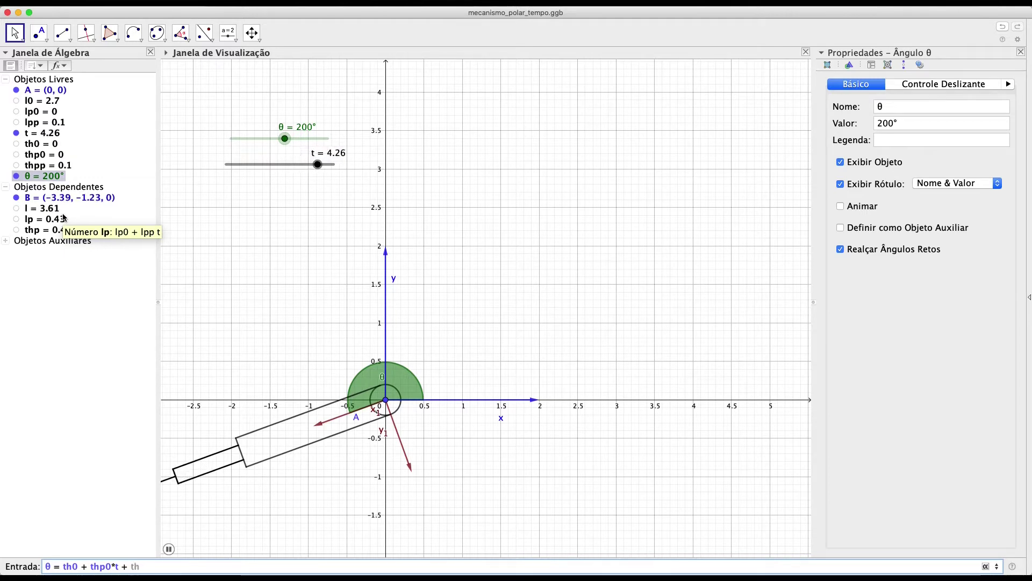
pyautogui.write('pp*t^')
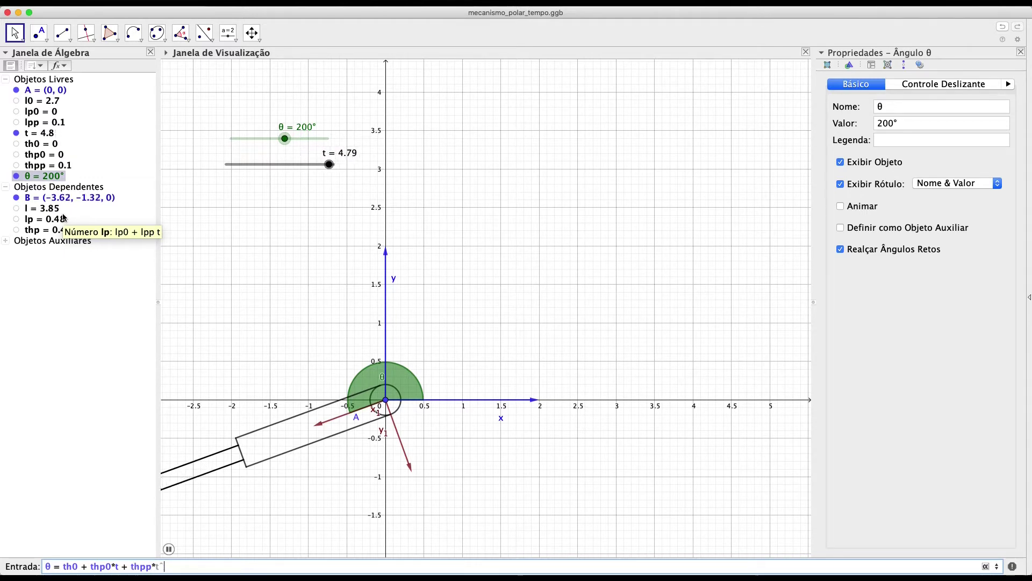
pyautogui.write('2/2')
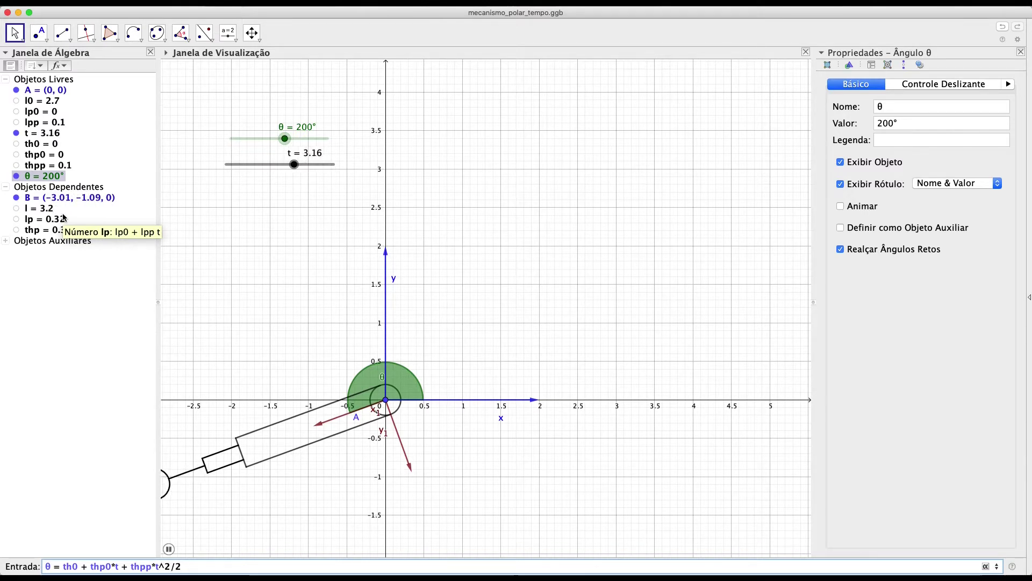
pyautogui.press('Return')
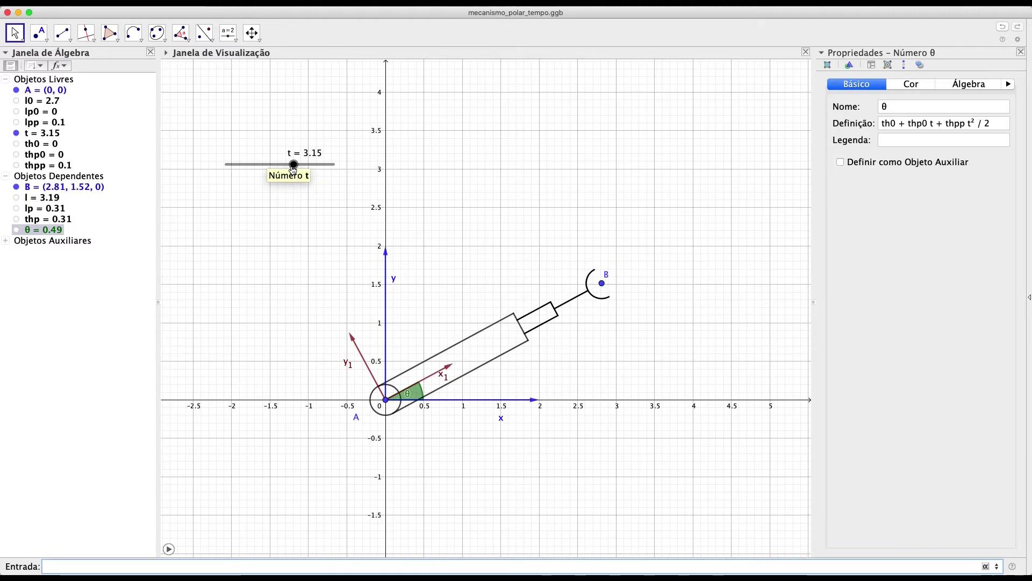
# Reset t to 0, animate it to check the arm's combined rotation and extension, and move t to about 4.43
pyautogui.moveTo(293, 165); pyautogui.dragTo(218, 168)
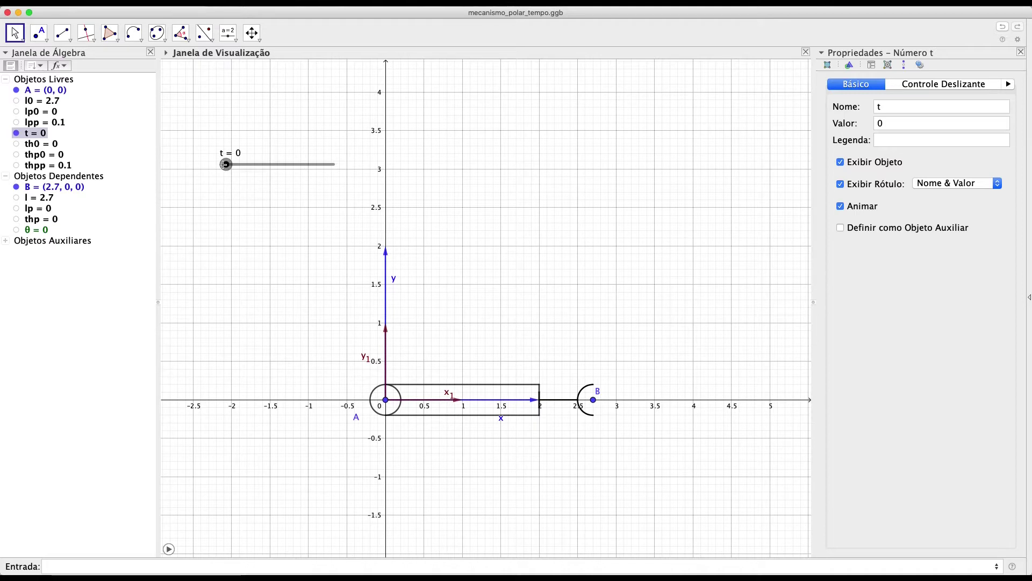
pyautogui.click(225, 165)
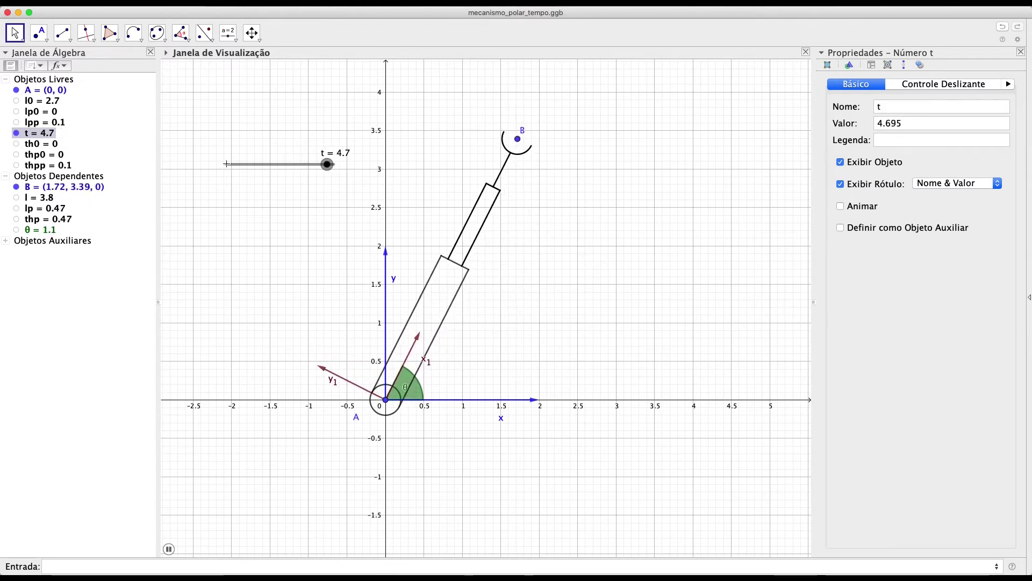
pyautogui.click(279, 169)
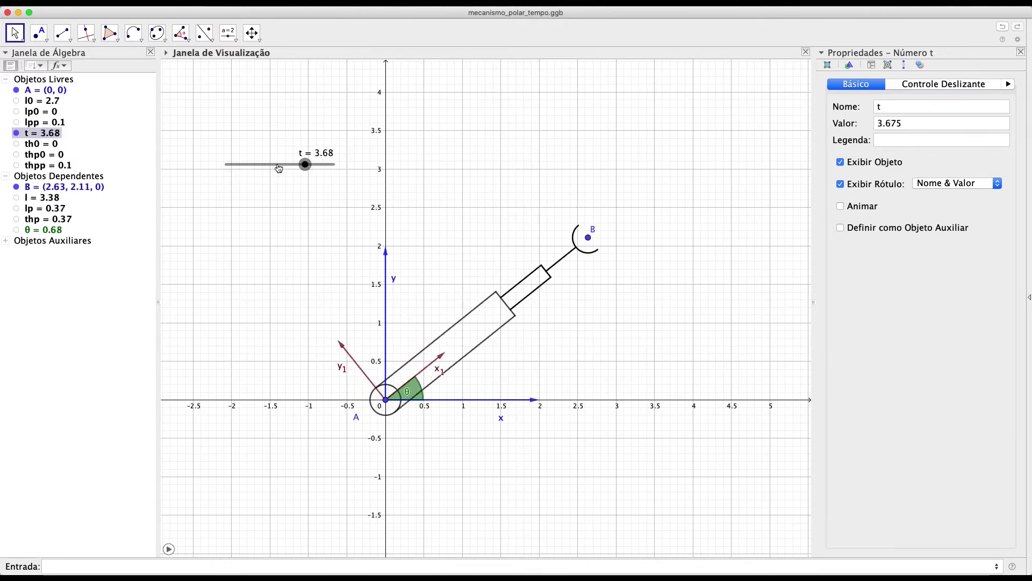
pyautogui.moveTo(279, 169); pyautogui.dragTo(322, 171)
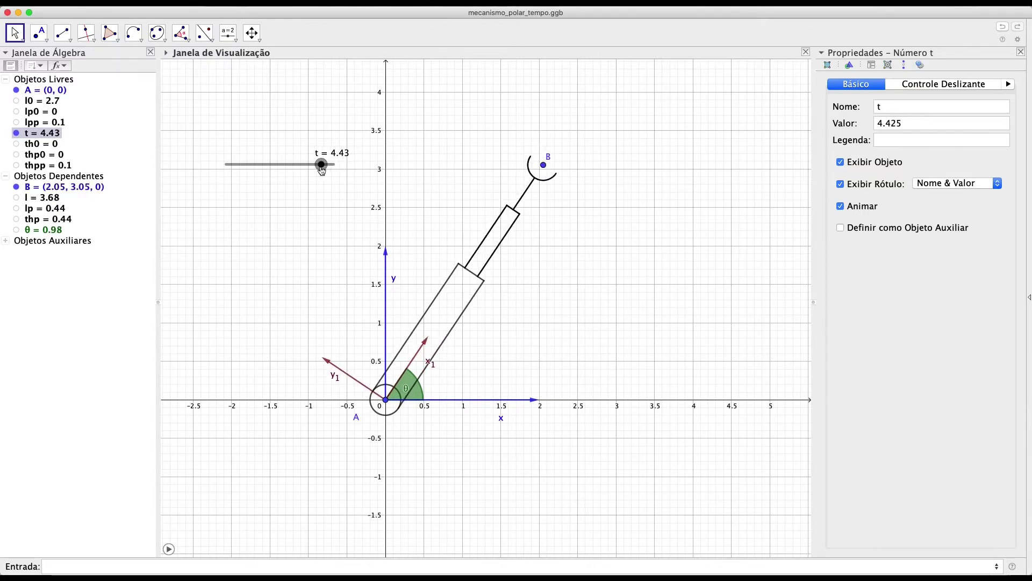
# Pause the animation of t and define the position vector r_{AB}1 = T1T*(l,0,0)
pyautogui.click(99, 568)
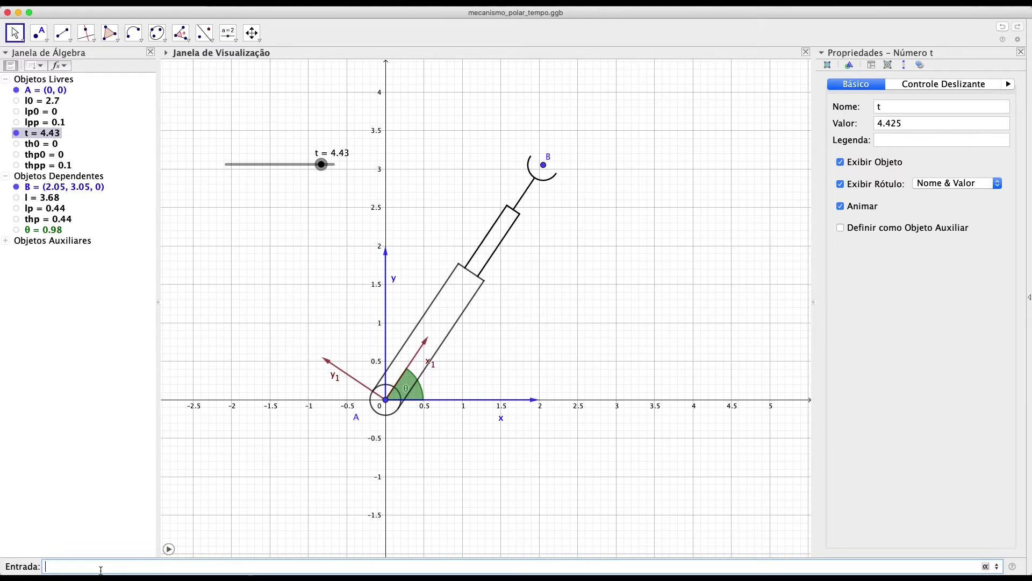
pyautogui.write('r_{')
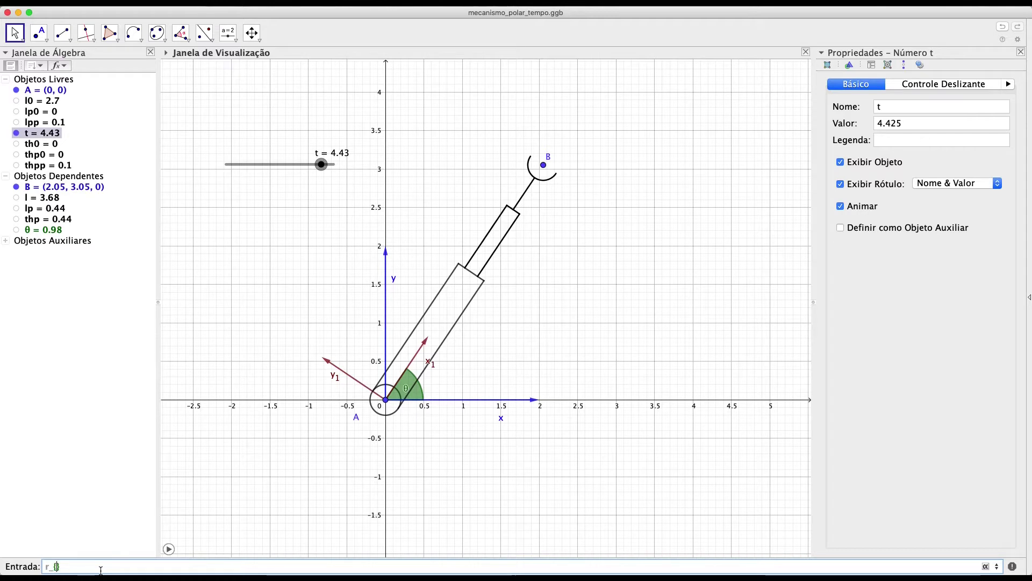
pyautogui.write('AB')
pyautogui.press('Right')
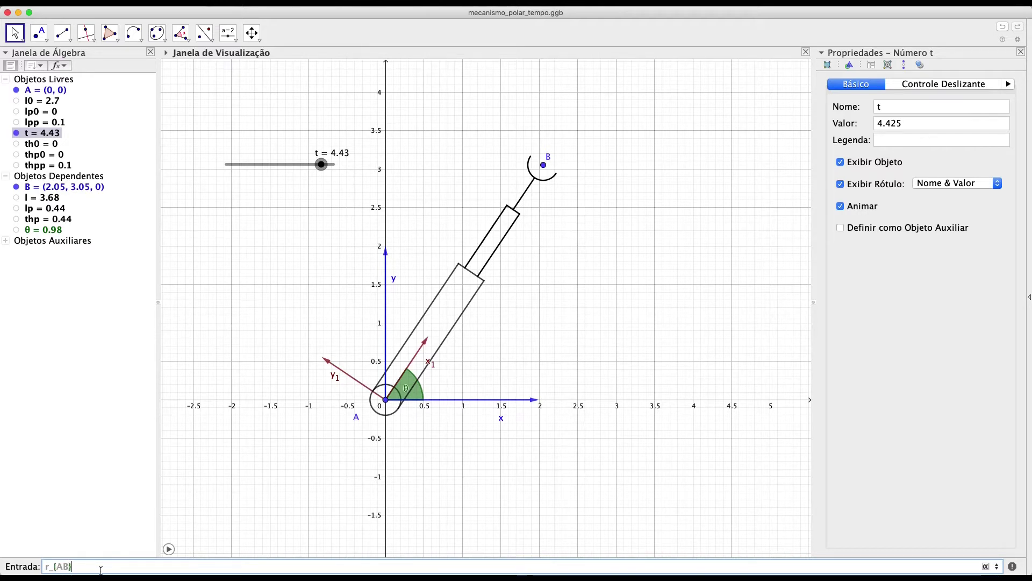
pyautogui.write('1 =')
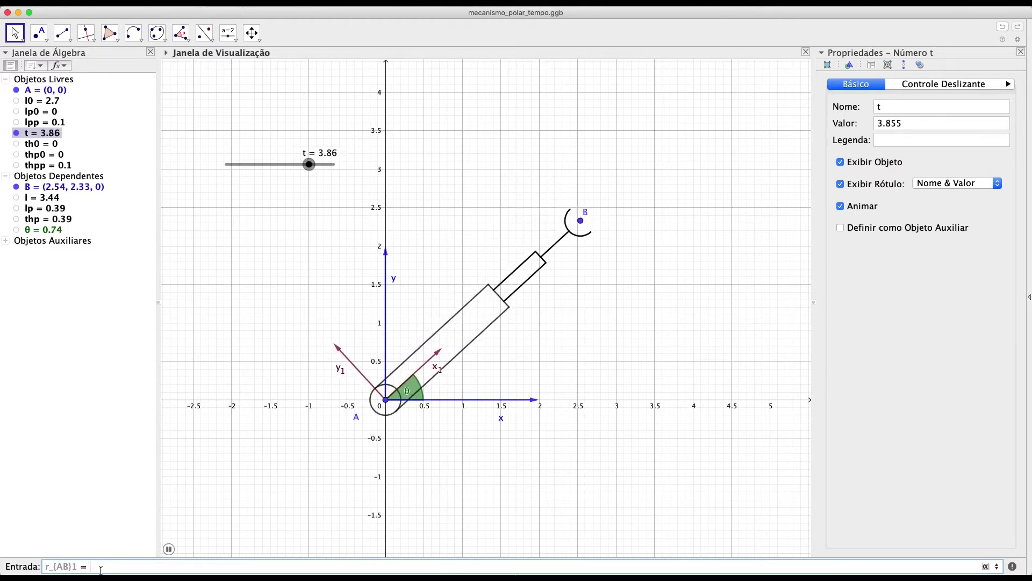
pyautogui.click(168, 549)
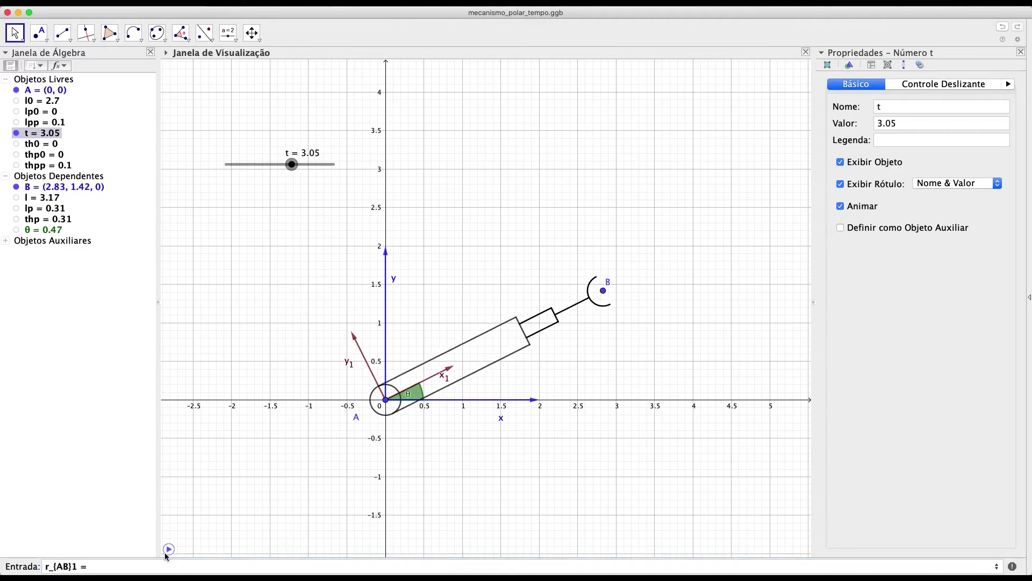
pyautogui.click(160, 564)
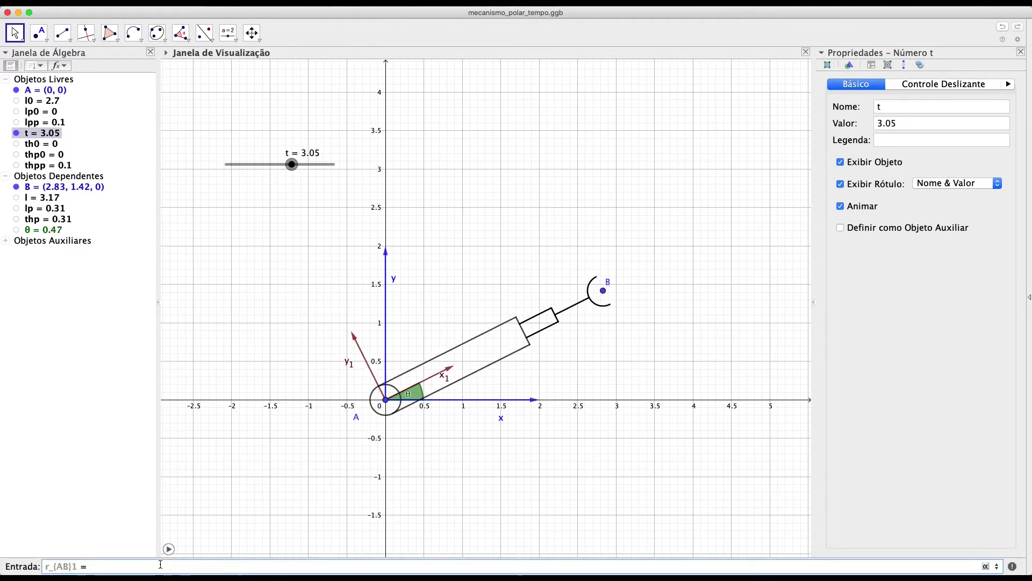
pyautogui.write('T1T*(')
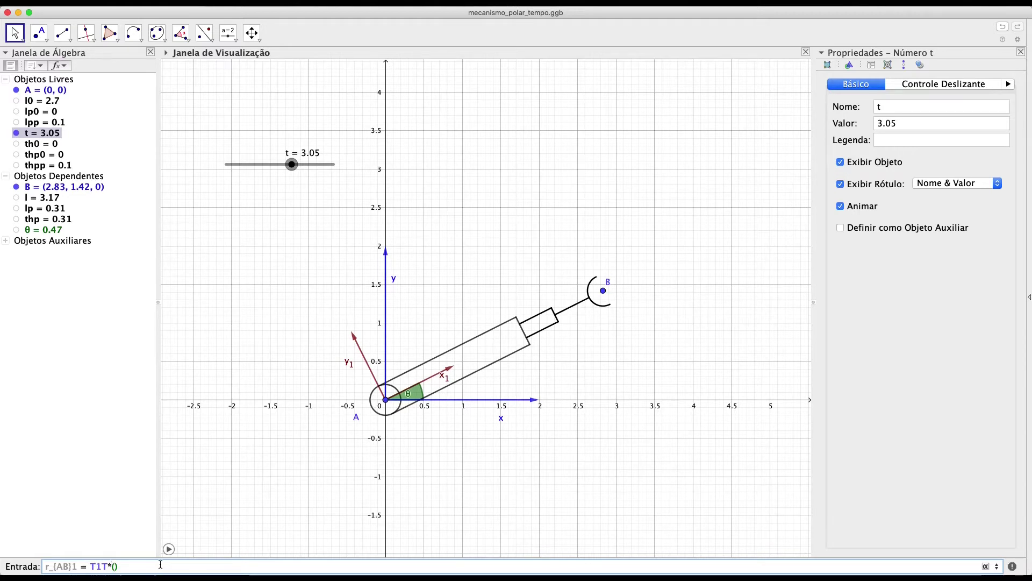
pyautogui.write('l,0,0')
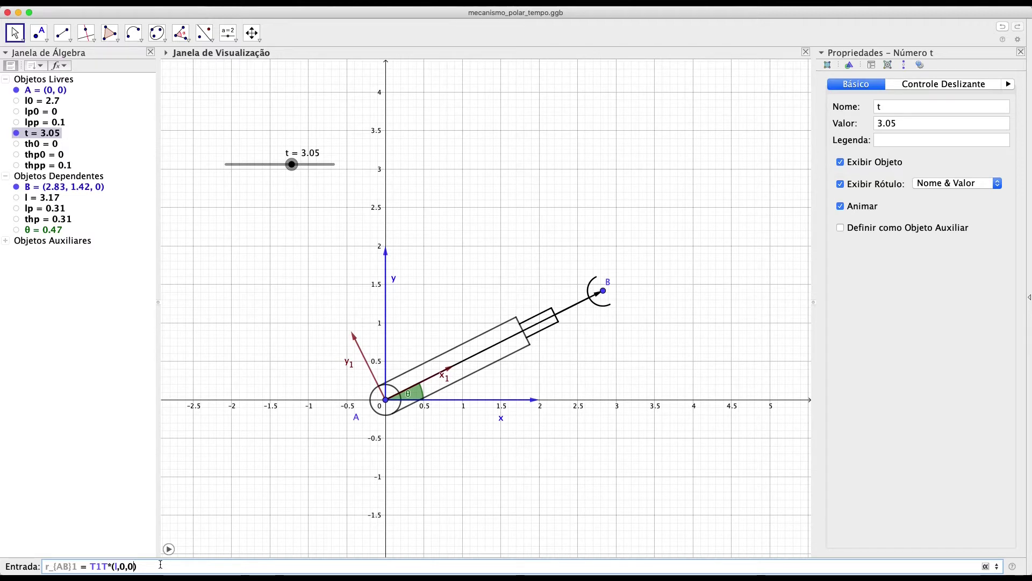
pyautogui.press('Return')
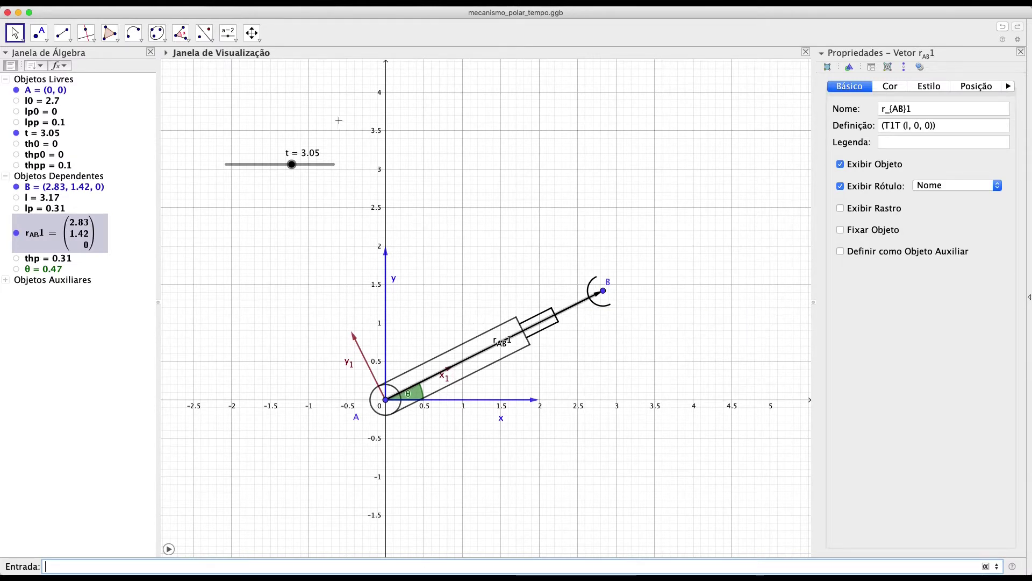
pyautogui.click(69, 40)
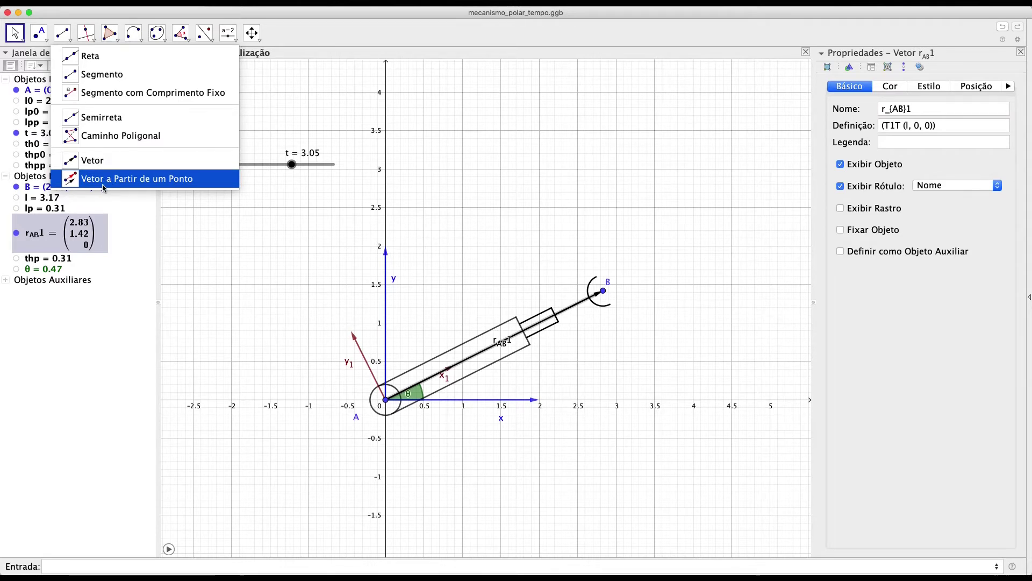
pyautogui.click(93, 372)
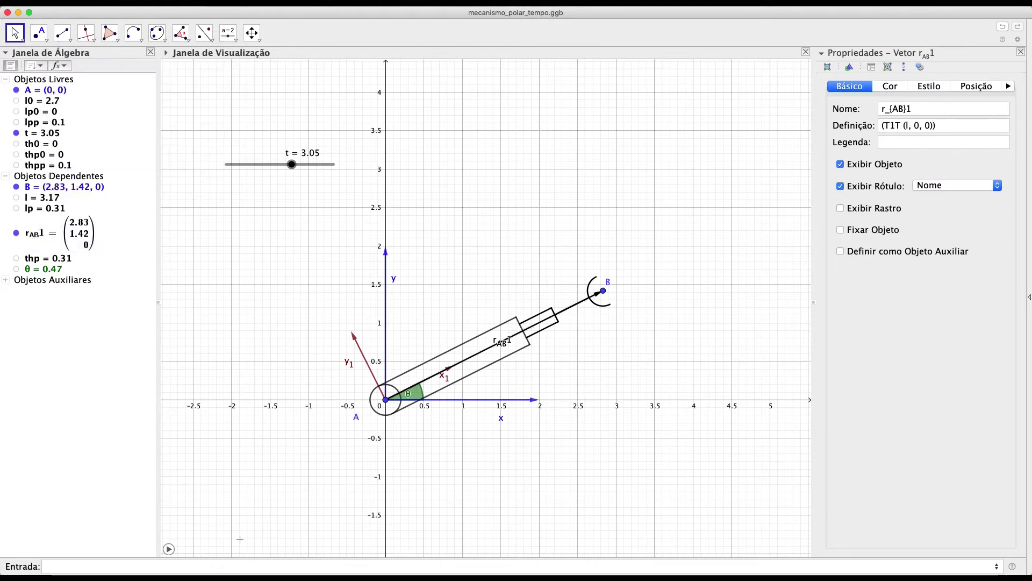
pyautogui.click(225, 562)
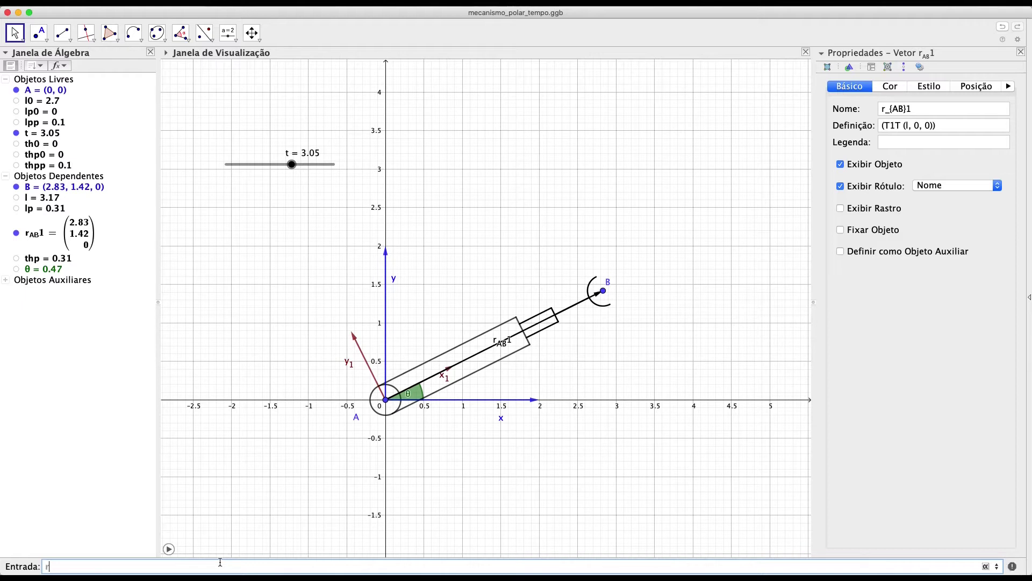
pyautogui.write('_AB')
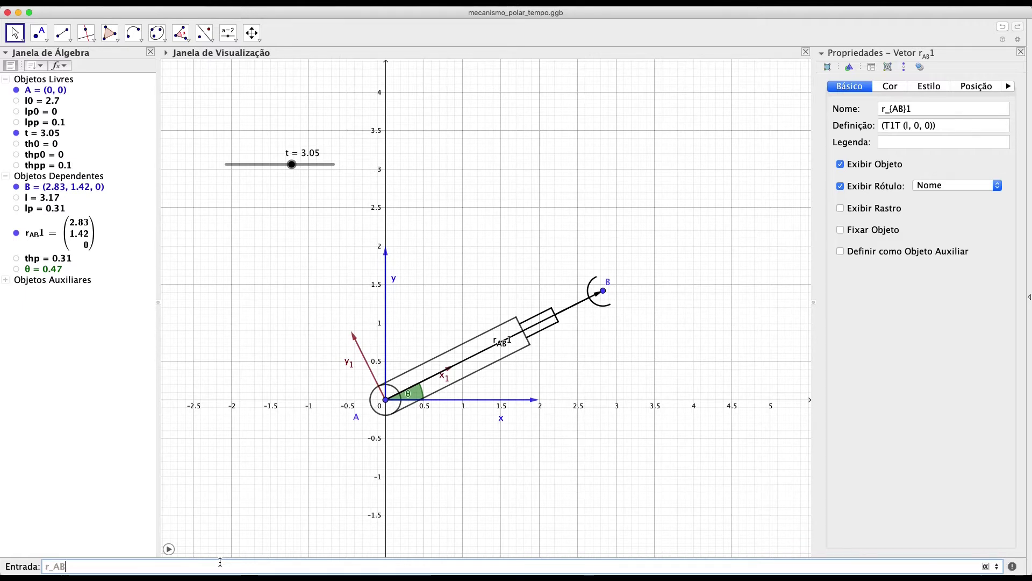
pyautogui.press('BackSpace')
pyautogui.press('BackSpace')
pyautogui.press('BackSpace')
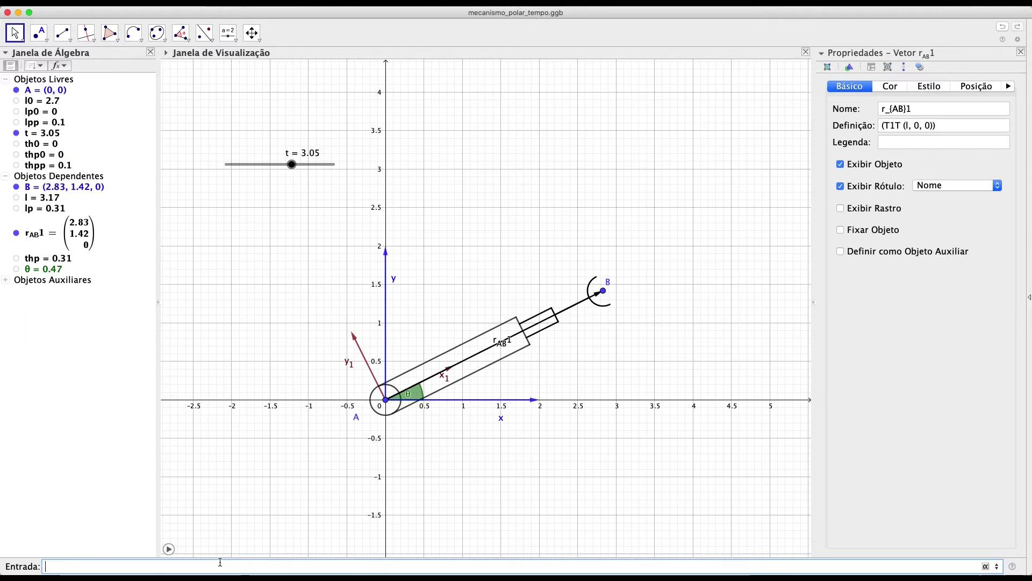
# Rename the position vector r_{AB}1 as r_{AB}, and toggle its visibility off and on to check it
pyautogui.click(43, 233)
pyautogui.click(935, 110)
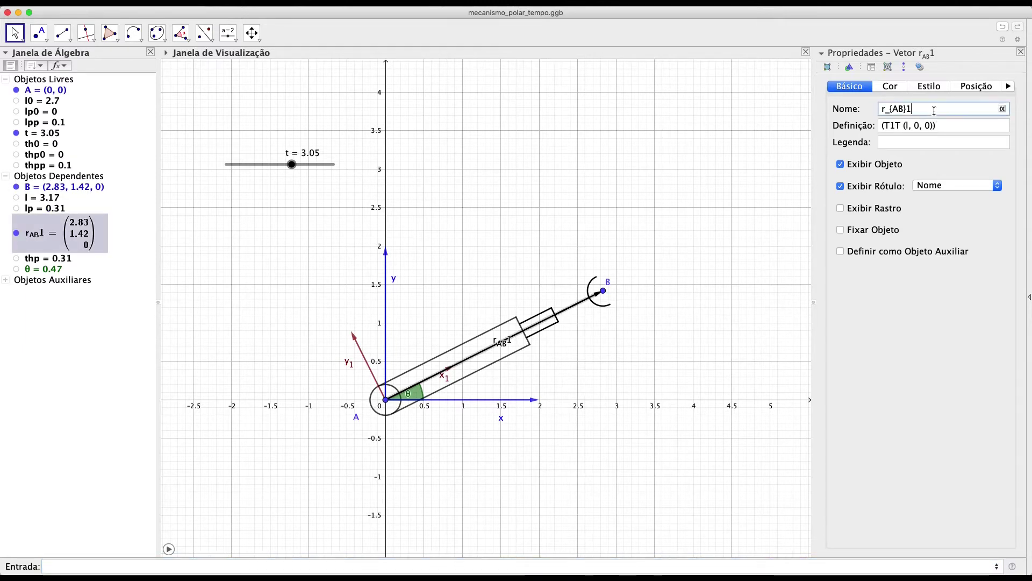
pyautogui.press('Return')
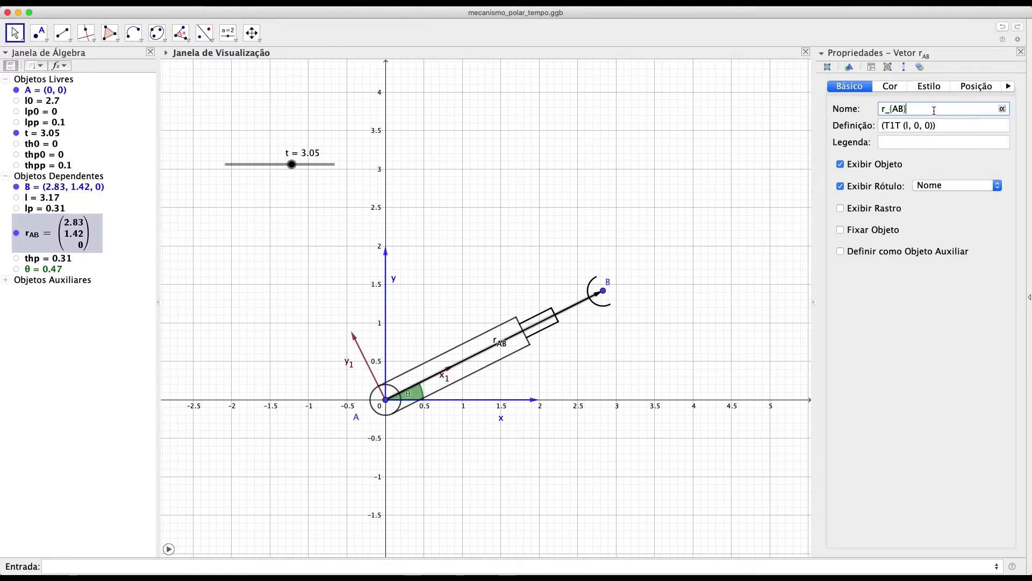
pyautogui.click(16, 234)
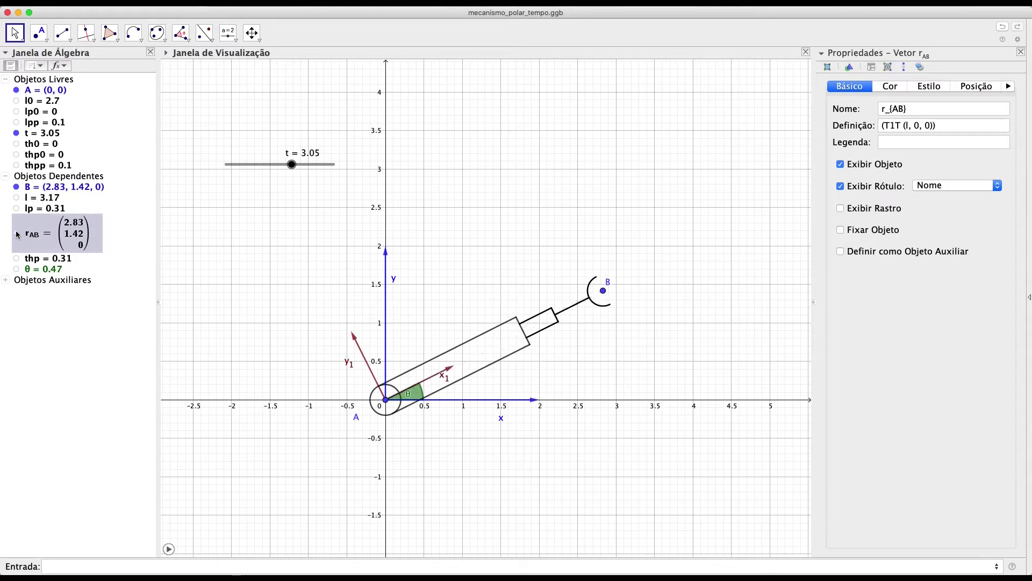
pyautogui.click(17, 233)
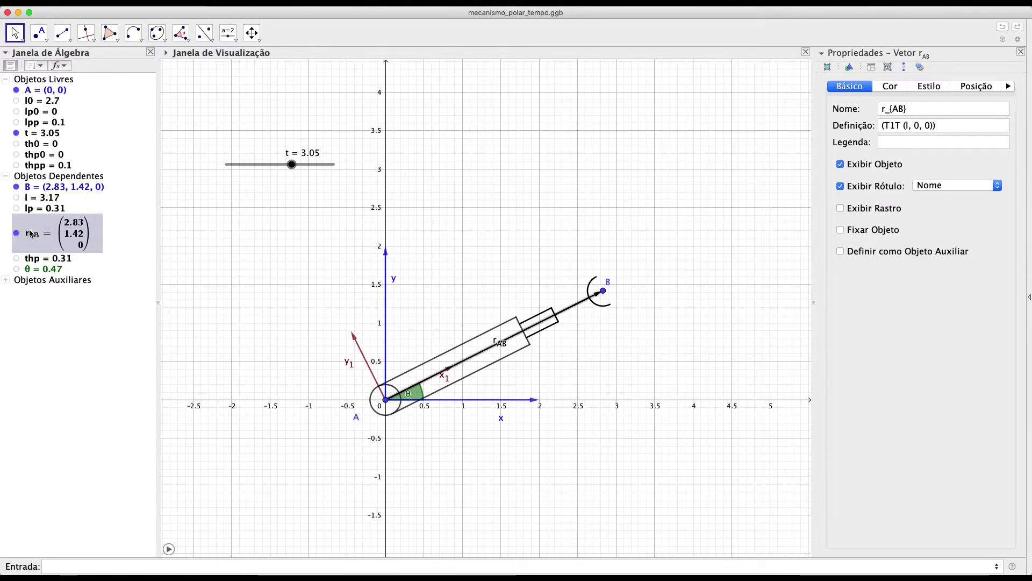
# Color the position vector r_{AB} pink (255, 192, 203) and hide it from the graphics view
pyautogui.click(906, 87)
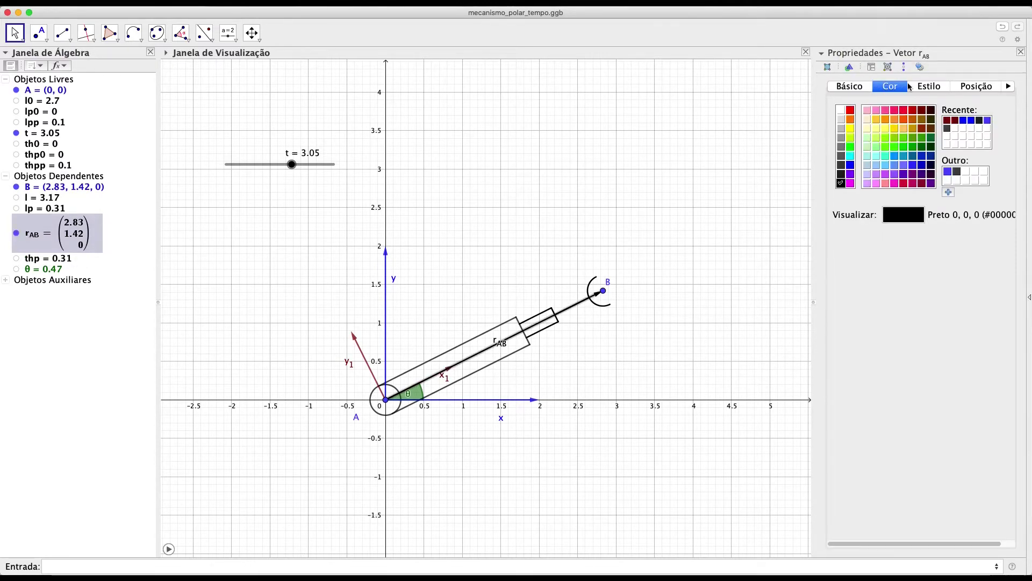
pyautogui.click(869, 110)
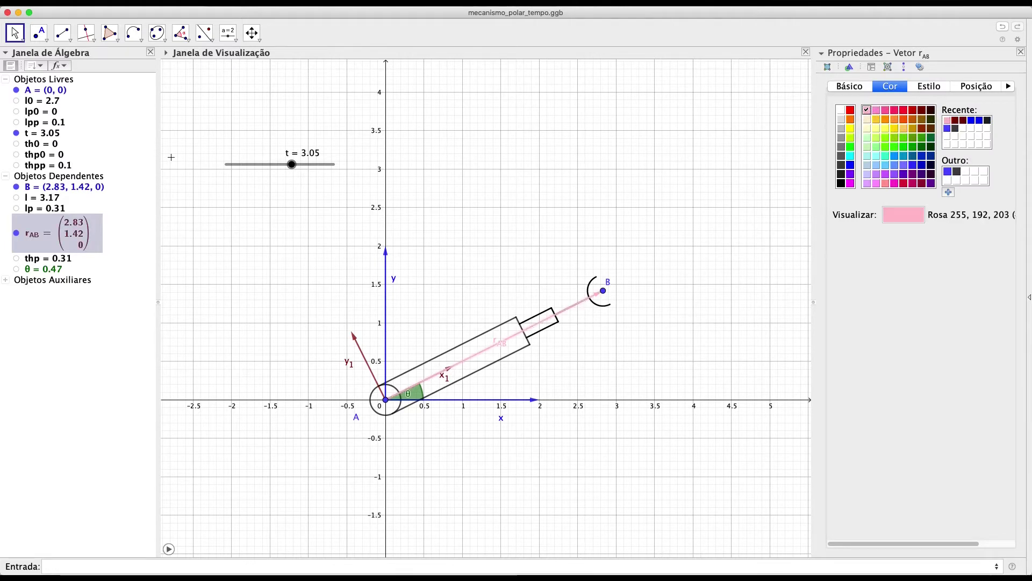
pyautogui.click(17, 235)
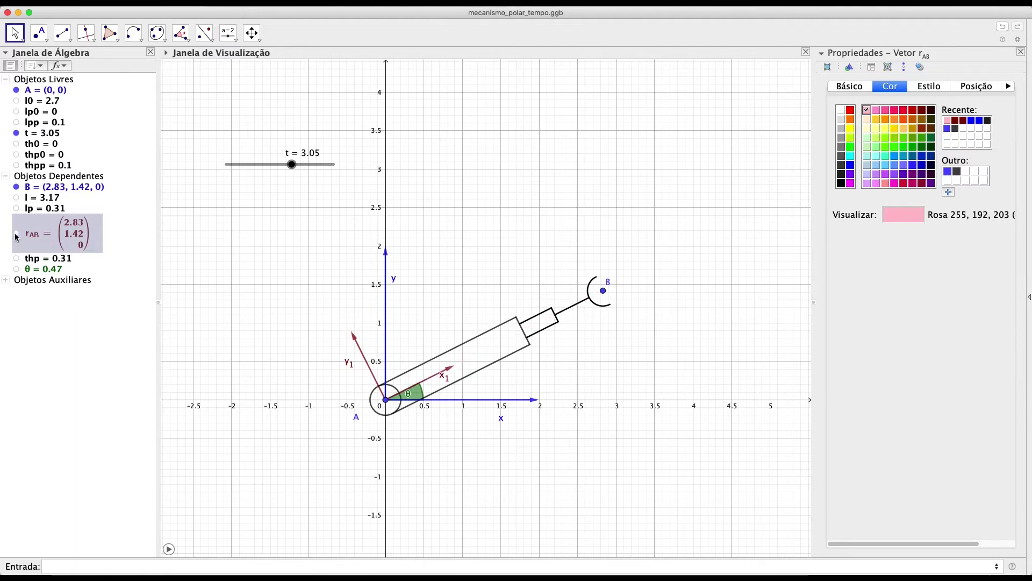
# Define the relative velocity vector v_{rel}1 = T1T*(lp,0,0) and move its label clear of the arrow
pyautogui.click(185, 566)
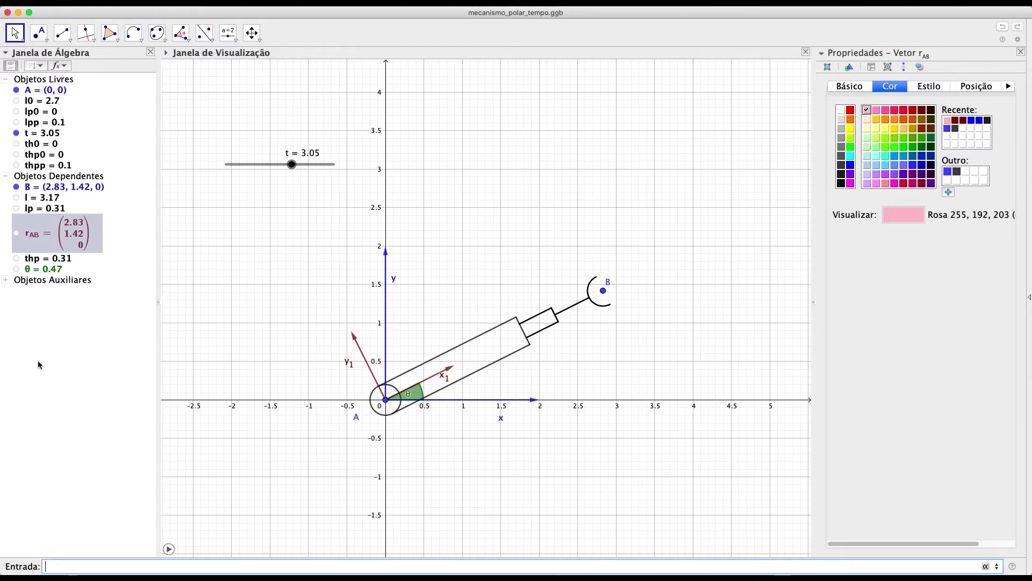
pyautogui.write('v')
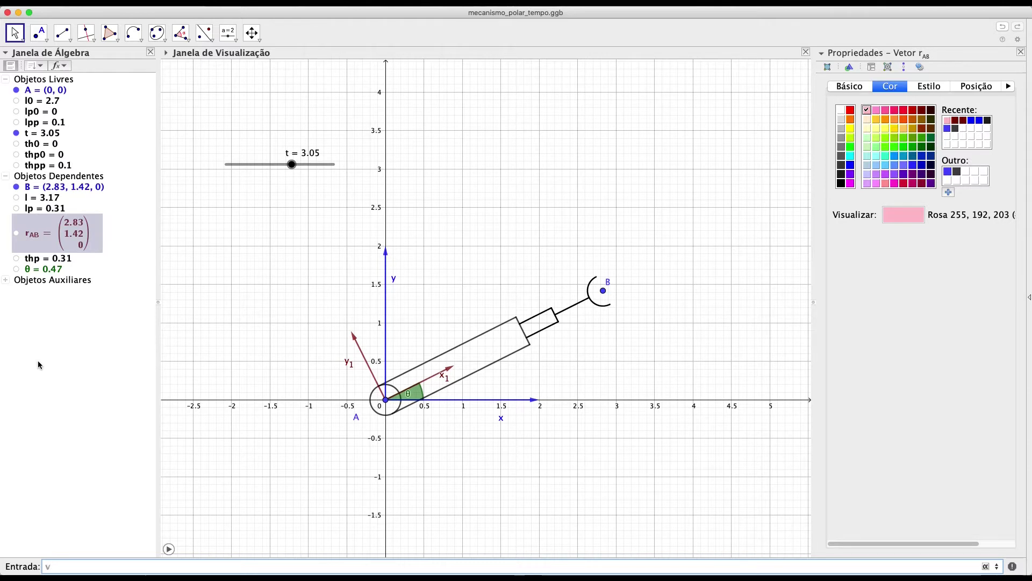
pyautogui.write('_t')
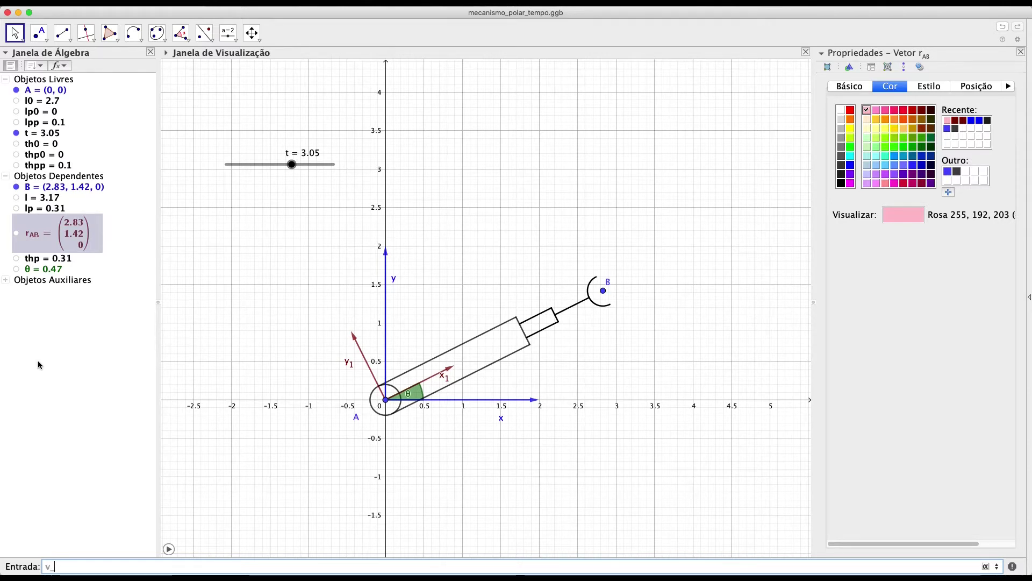
pyautogui.write('rel')
pyautogui.write('1 ')
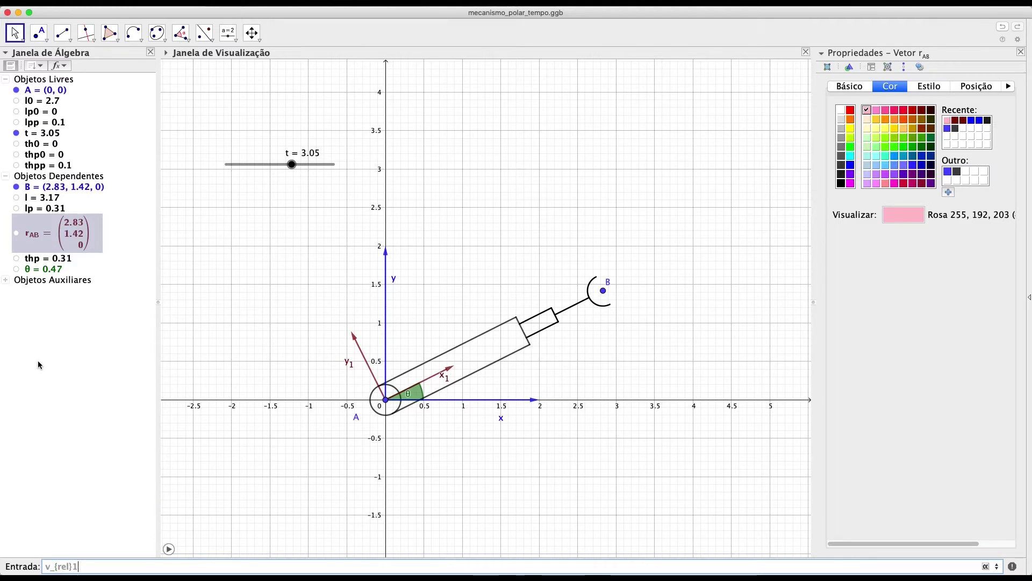
pyautogui.write('=')
pyautogui.write('T1T')
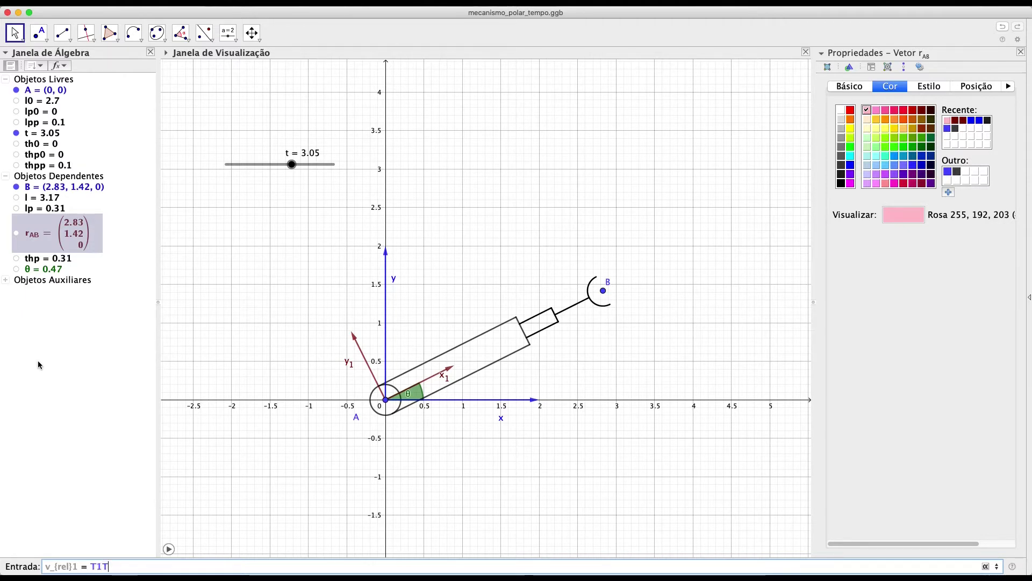
pyautogui.write('*()')
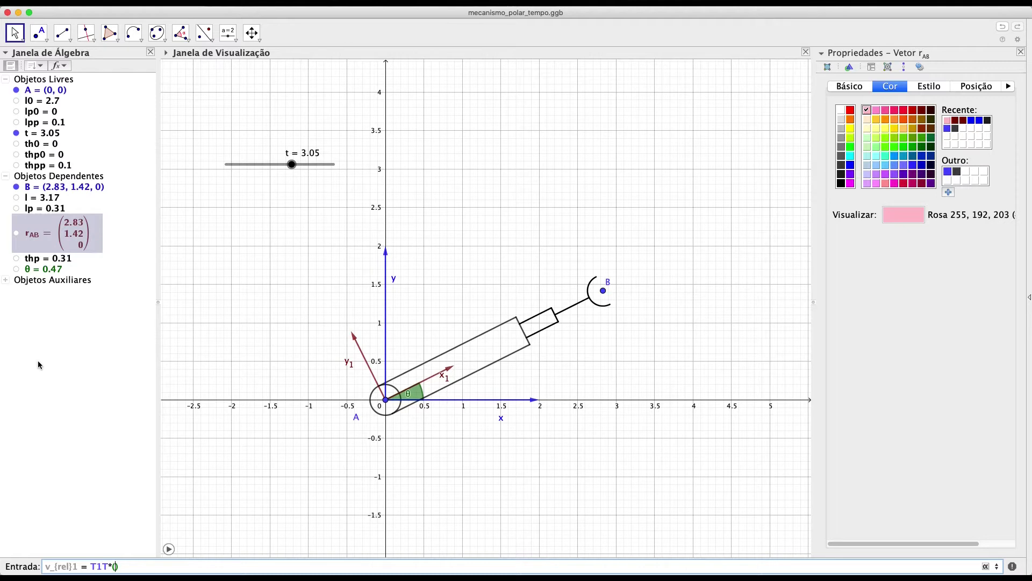
pyautogui.write('lp,0,0')
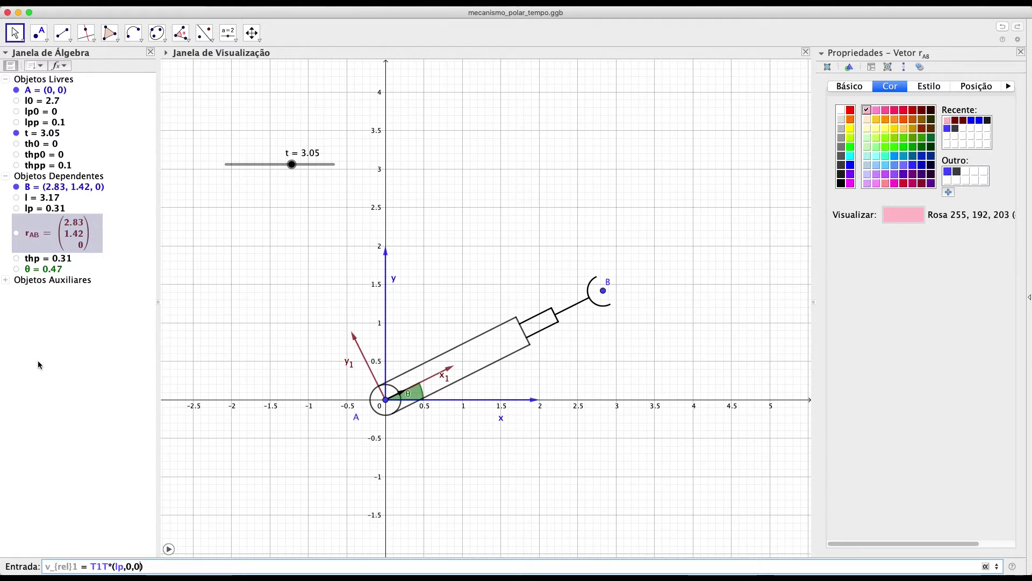
pyautogui.press('Return')
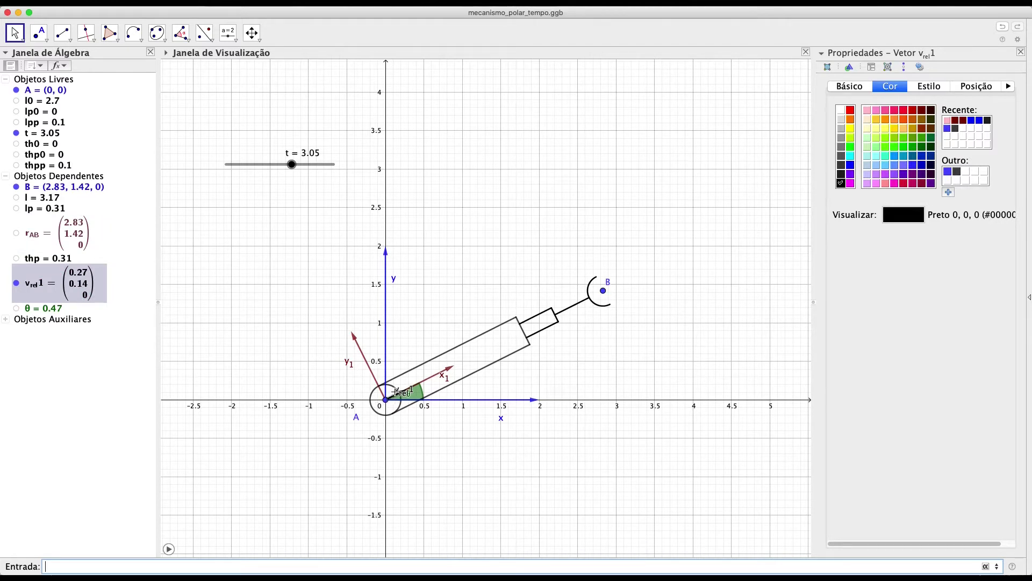
pyautogui.moveTo(398, 392); pyautogui.dragTo(400, 385)
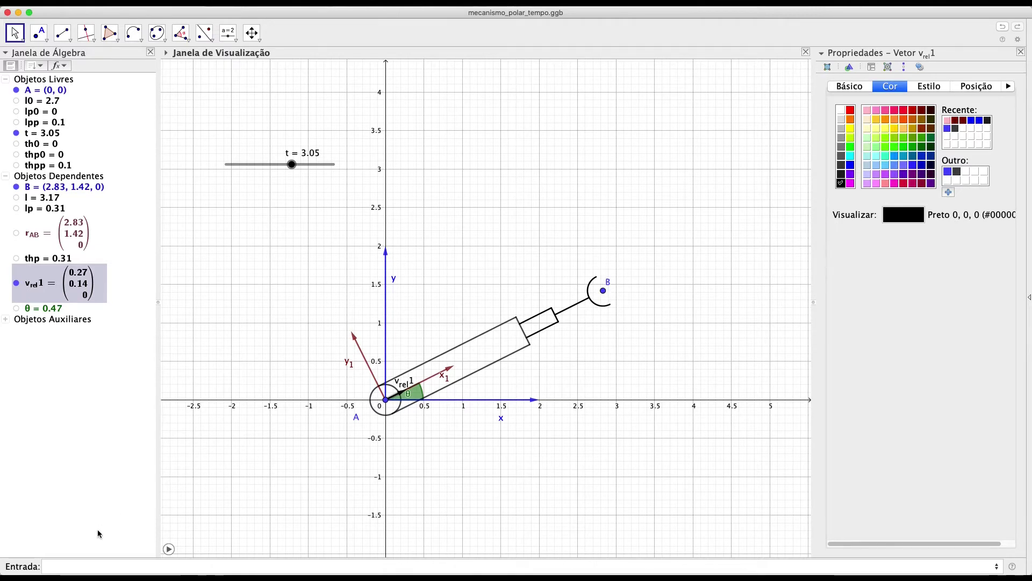
# Define the vector v_{rel} = Vector(B, B + v_{rel}1) to draw the relative velocity starting at point B
pyautogui.click(115, 561)
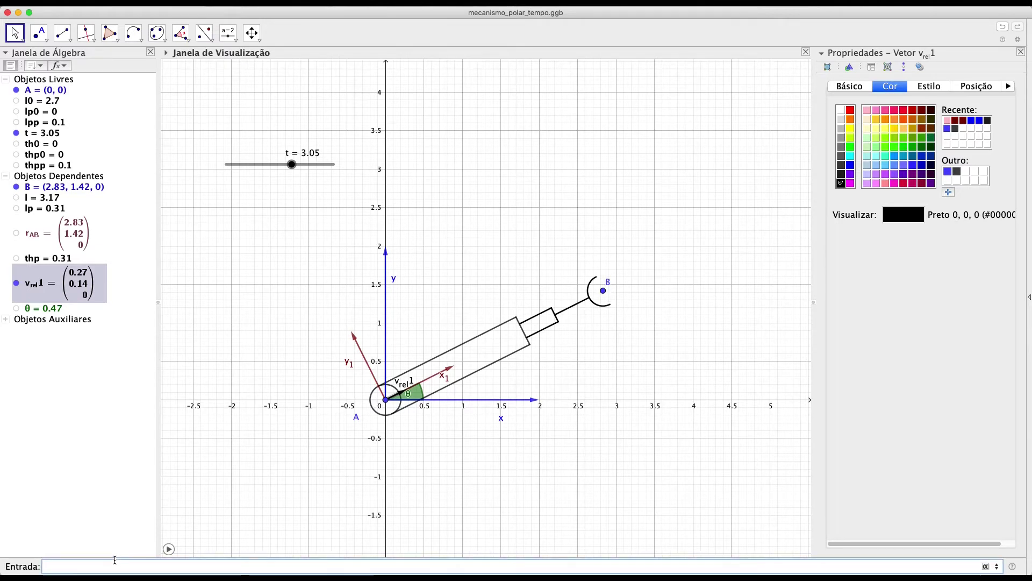
pyautogui.write('v_{rel} =')
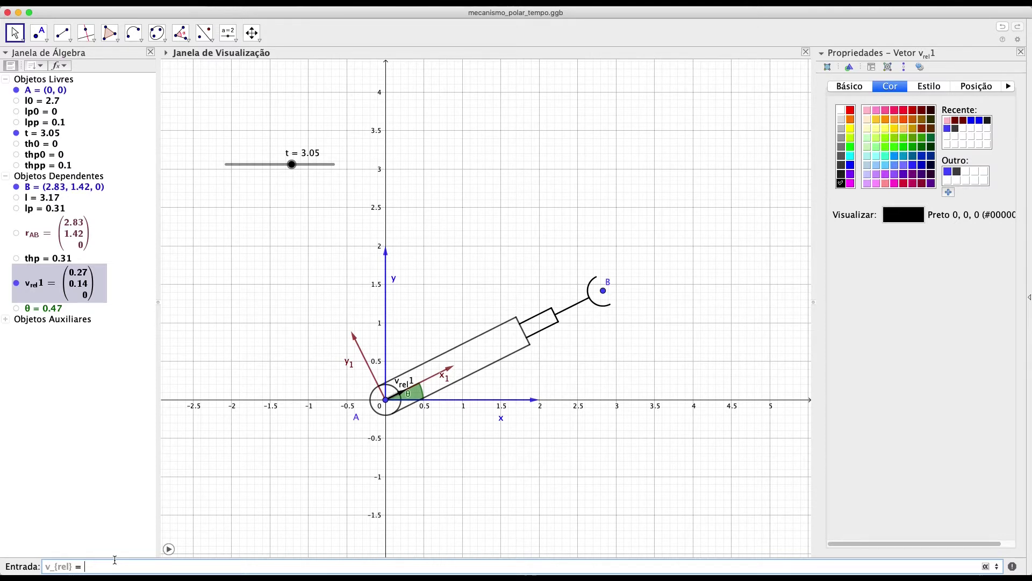
pyautogui.write('Vector(B')
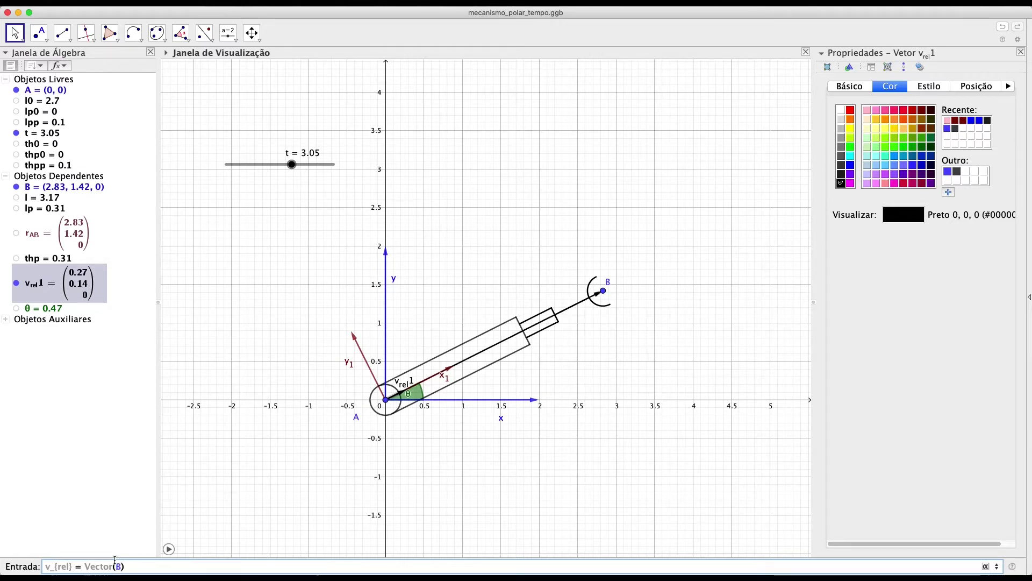
pyautogui.write(', ')
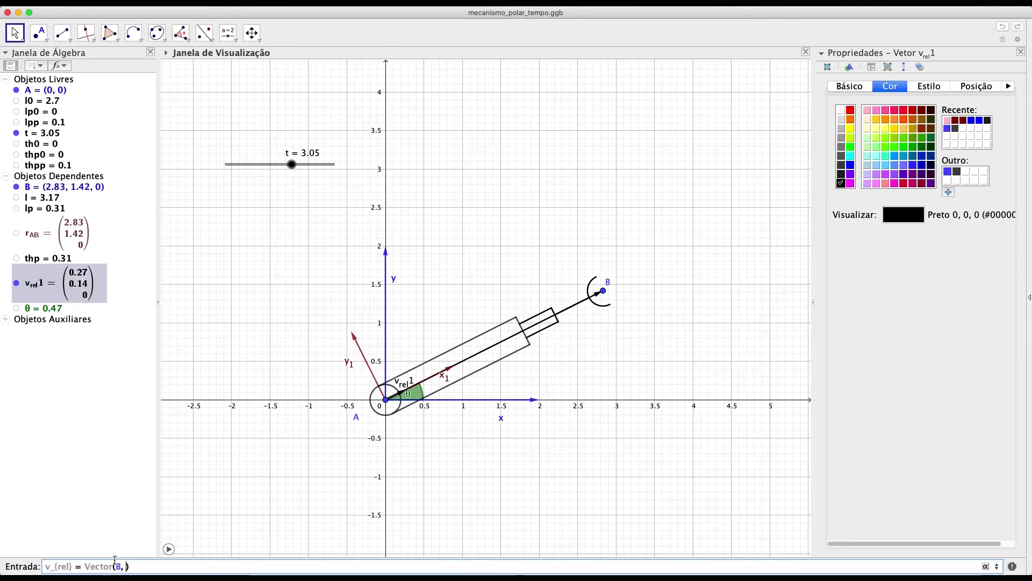
pyautogui.write('B')
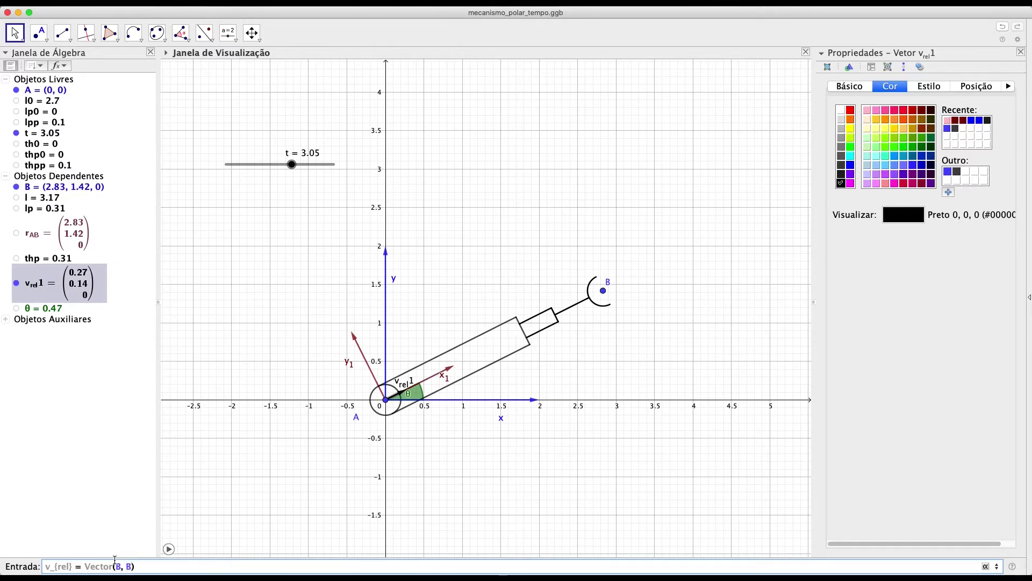
pyautogui.write(' + v_{rel}')
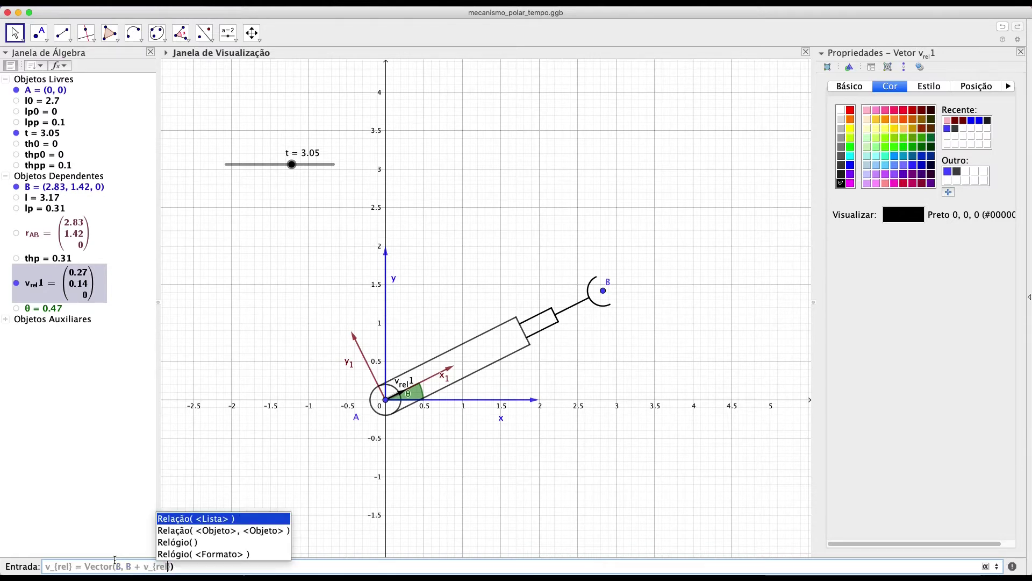
pyautogui.write('1')
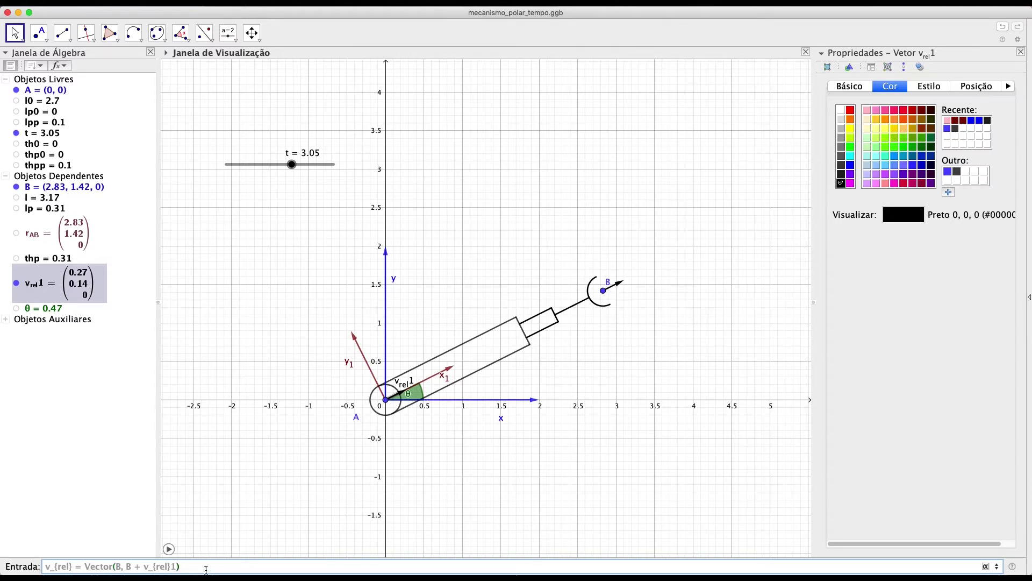
pyautogui.press('Return')
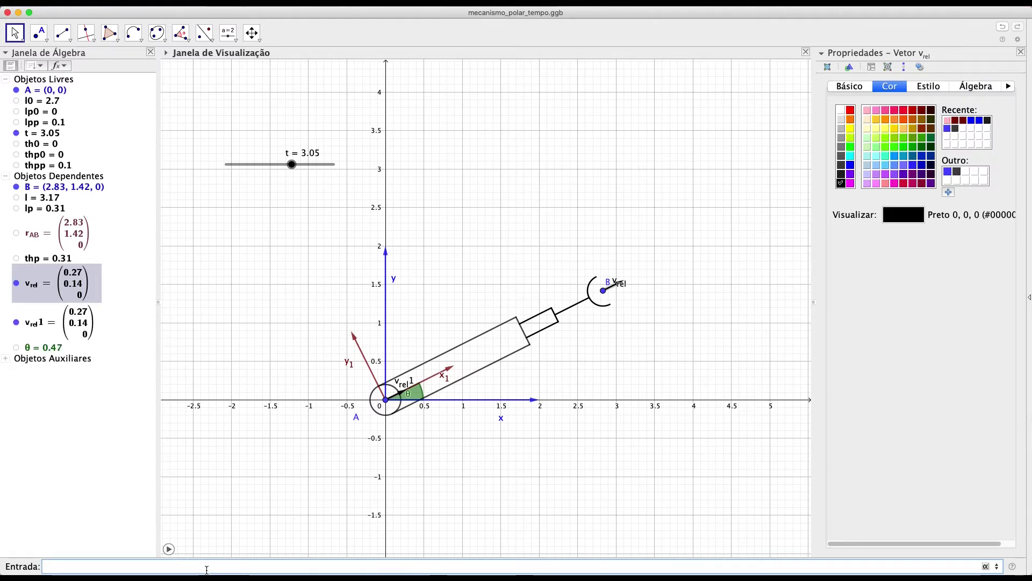
# Hide the auxiliary vector v_{rel}1 at the origin and move the v_{rel} label just below its arrow
pyautogui.click(17, 322)
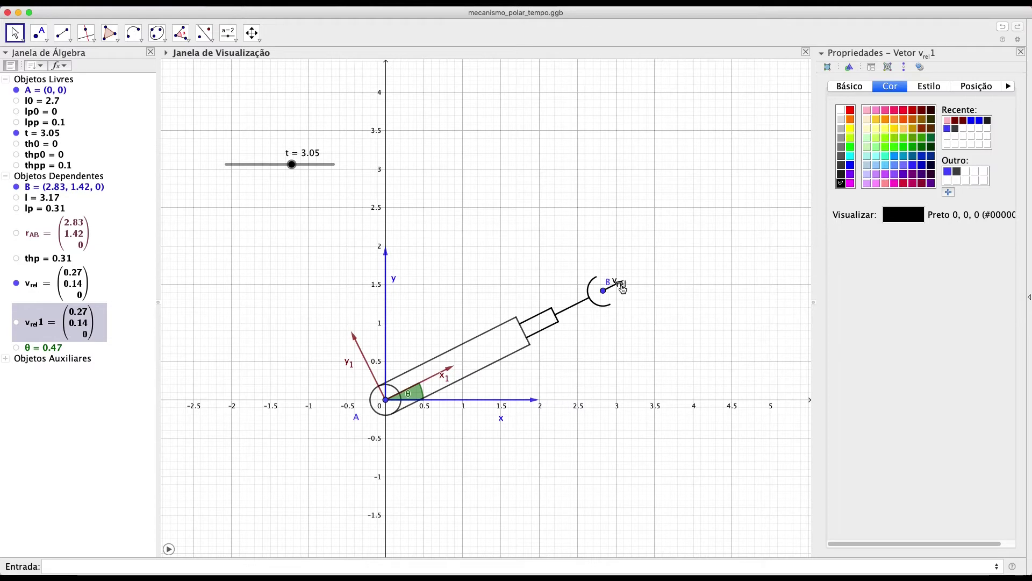
pyautogui.moveTo(623, 289); pyautogui.dragTo(629, 299)
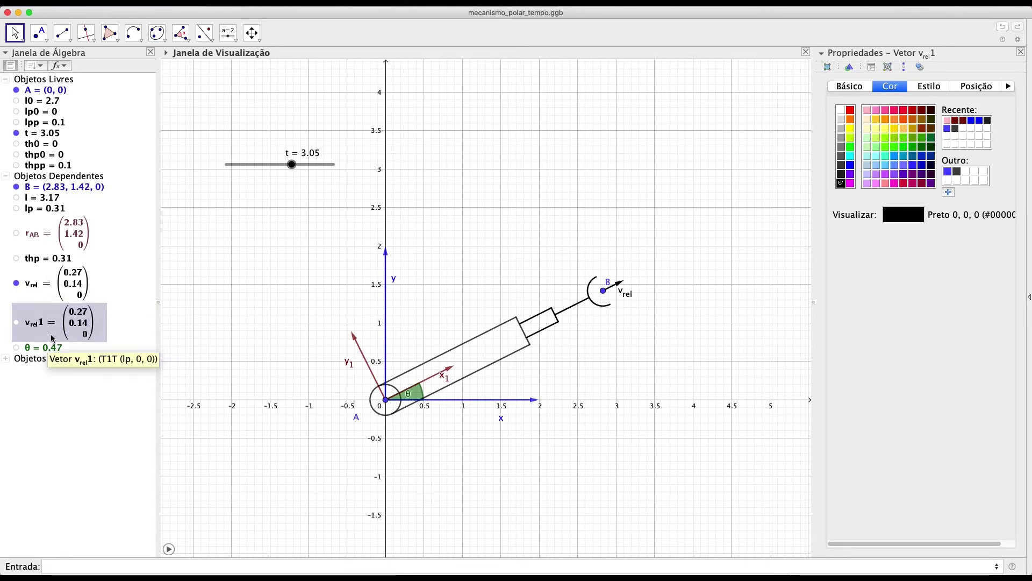
# Compare the definitions of the vectors v_{rel} and v_{rel}1 in their basic properties
pyautogui.click(56, 285)
pyautogui.click(850, 86)
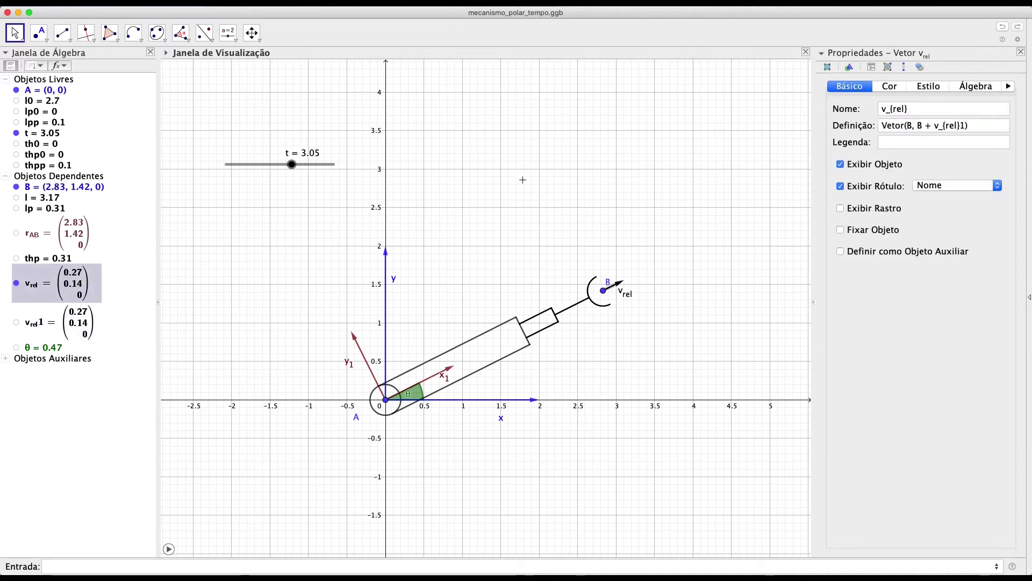
pyautogui.click(34, 323)
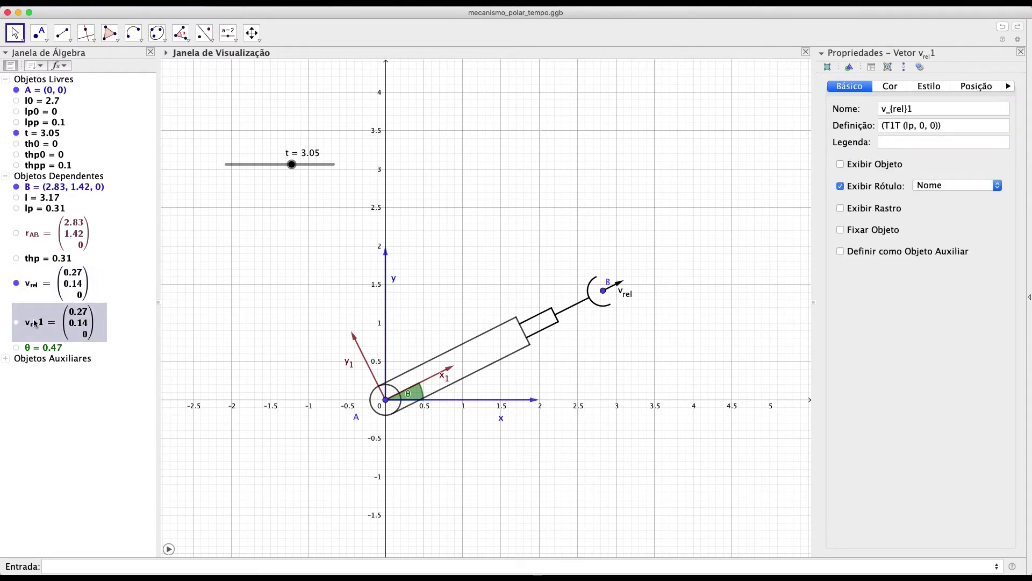
pyautogui.click(44, 284)
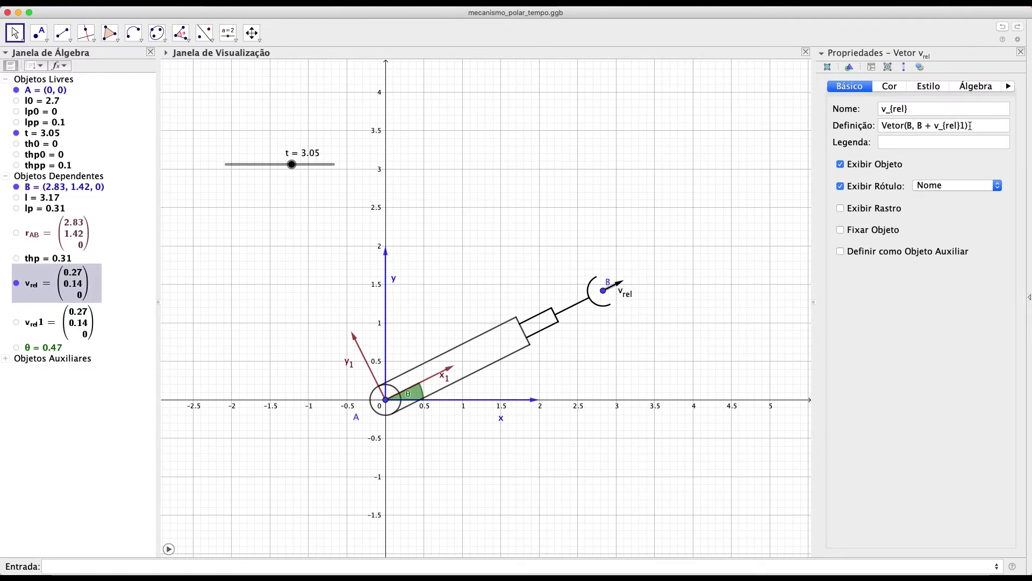
pyautogui.click(52, 328)
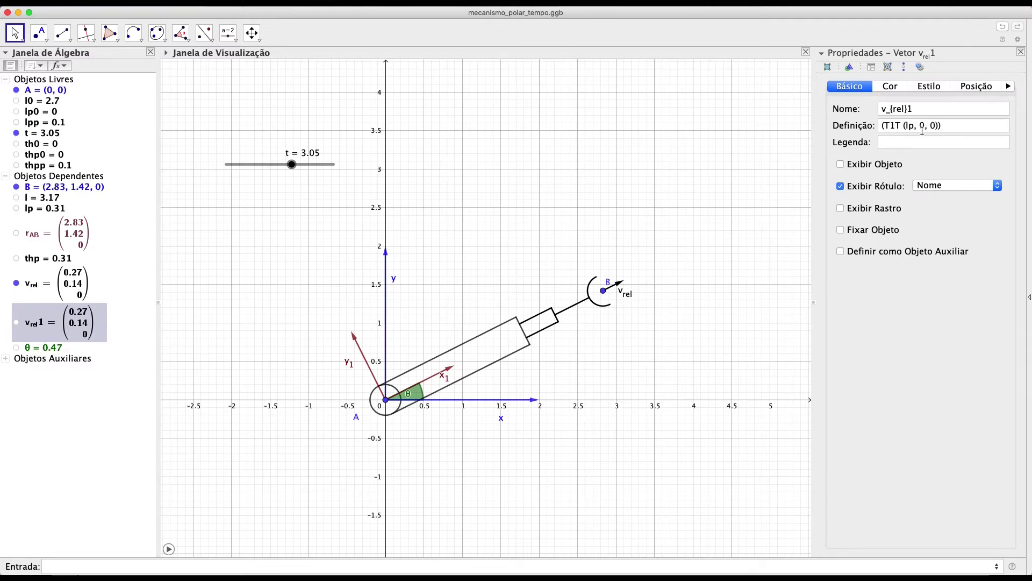
pyautogui.click(67, 284)
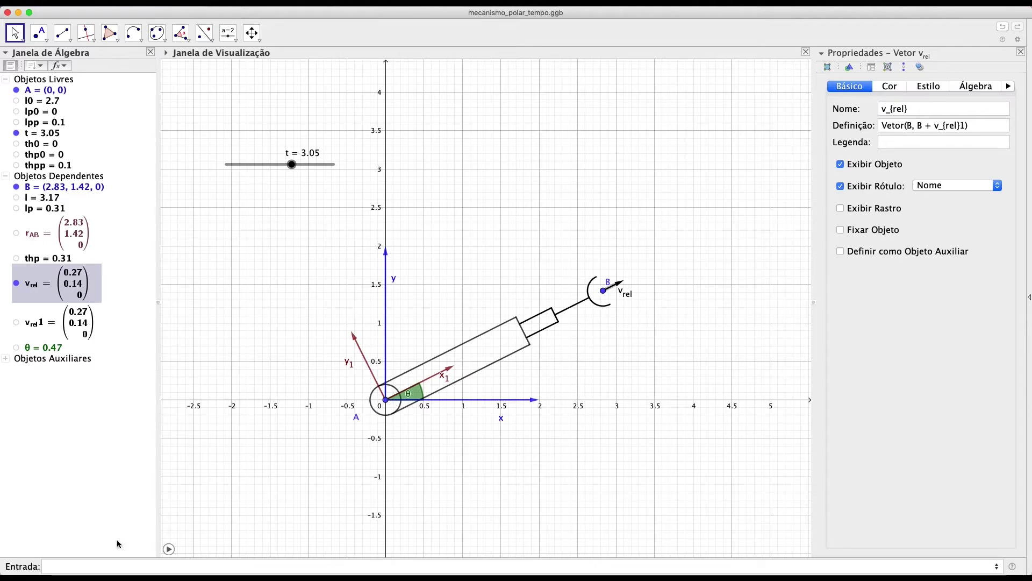
# Define the angular velocity vector w1 = (0,0,thp) and hide it from the graphics view
pyautogui.click(121, 569)
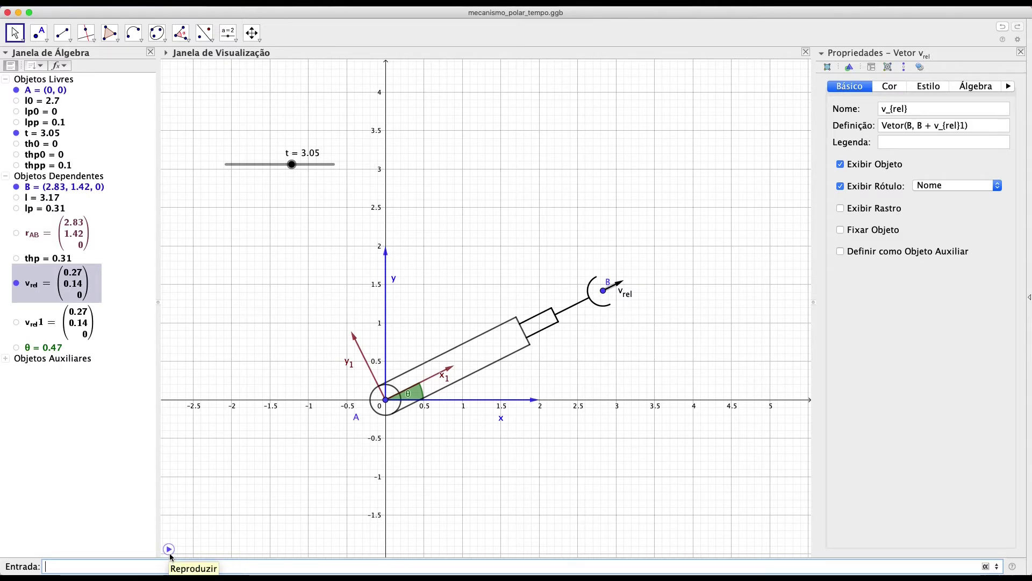
pyautogui.write('w1')
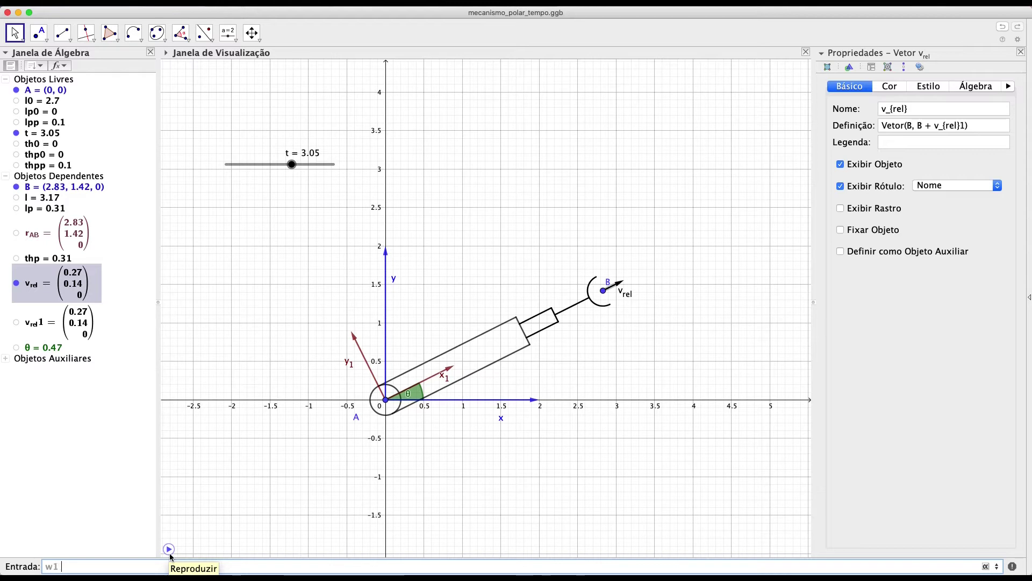
pyautogui.write(' = (')
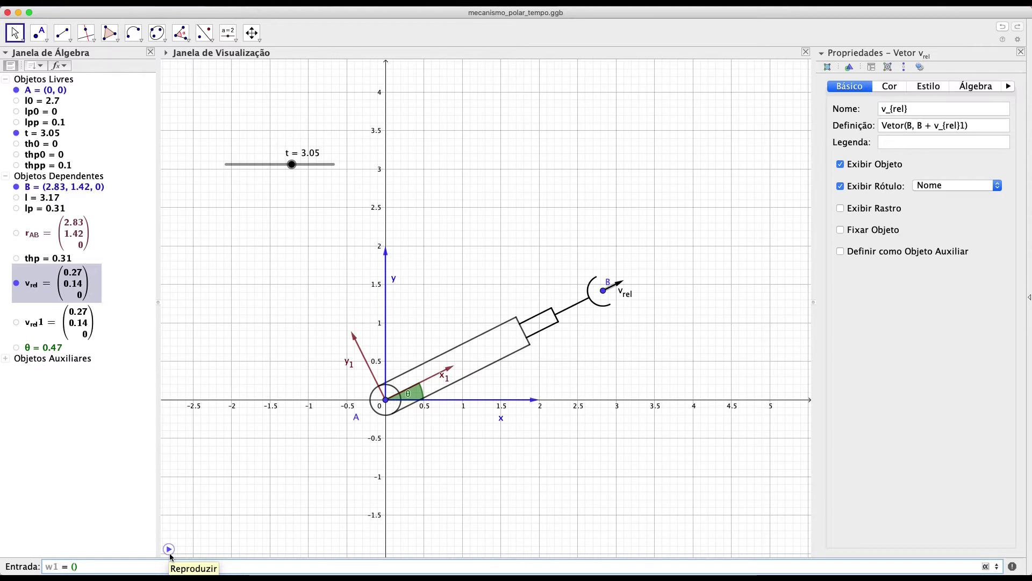
pyautogui.write('0,0')
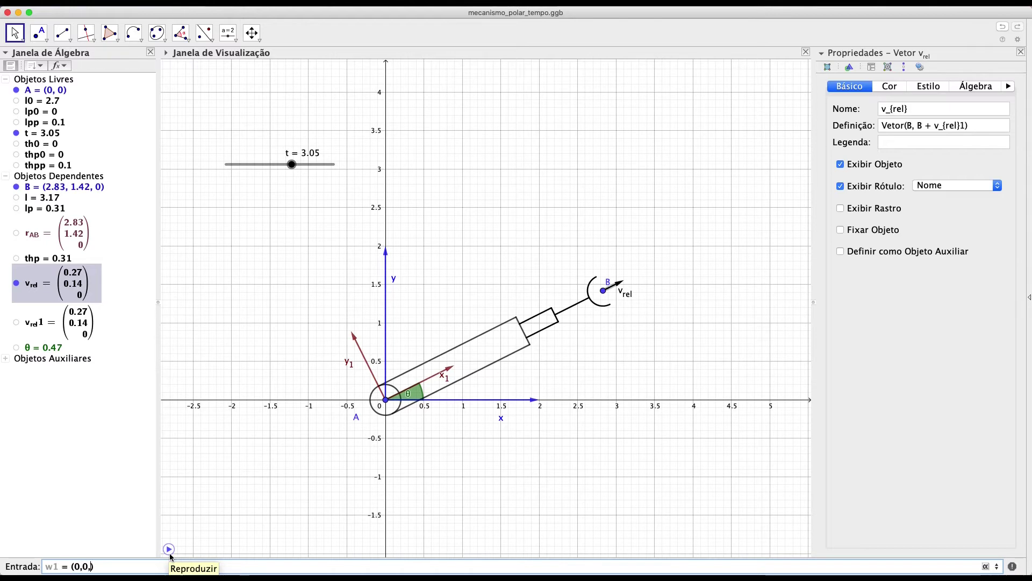
pyautogui.write(',thp')
pyautogui.press('Return')
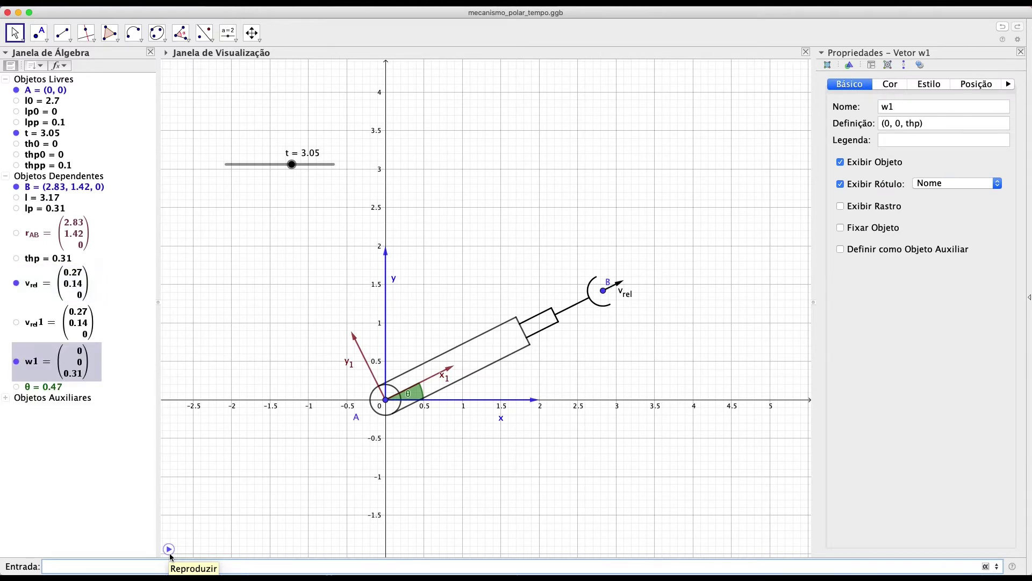
pyautogui.click(16, 361)
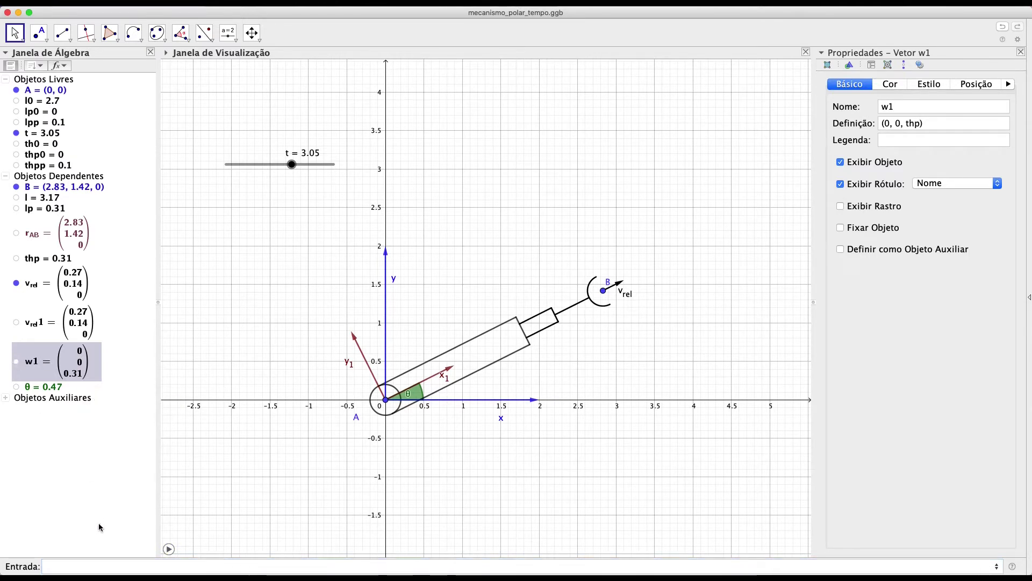
# Define the auxiliary cross-product vector w1xr_{AB}1 = Cross(w1, r_{AB})
pyautogui.click(112, 566)
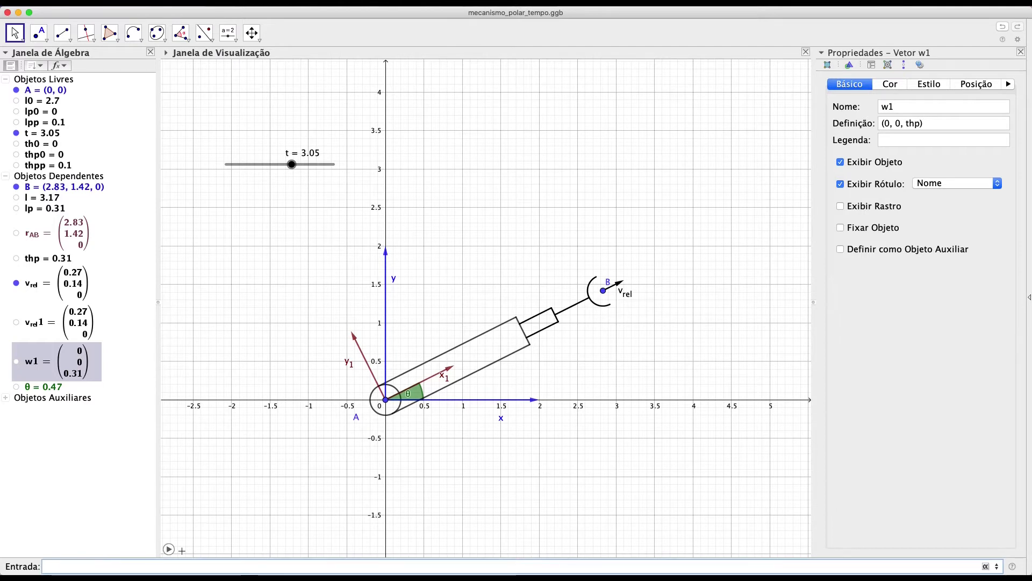
pyautogui.write('w1x')
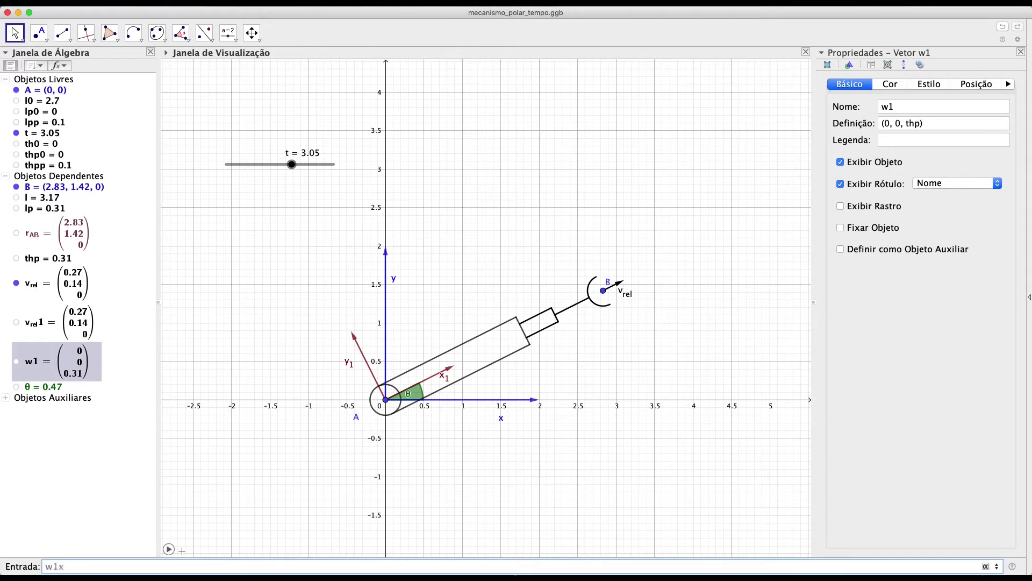
pyautogui.write('r')
pyautogui.write('= Cross(w1, r_{AB}1')
pyautogui.press('BackSpace')
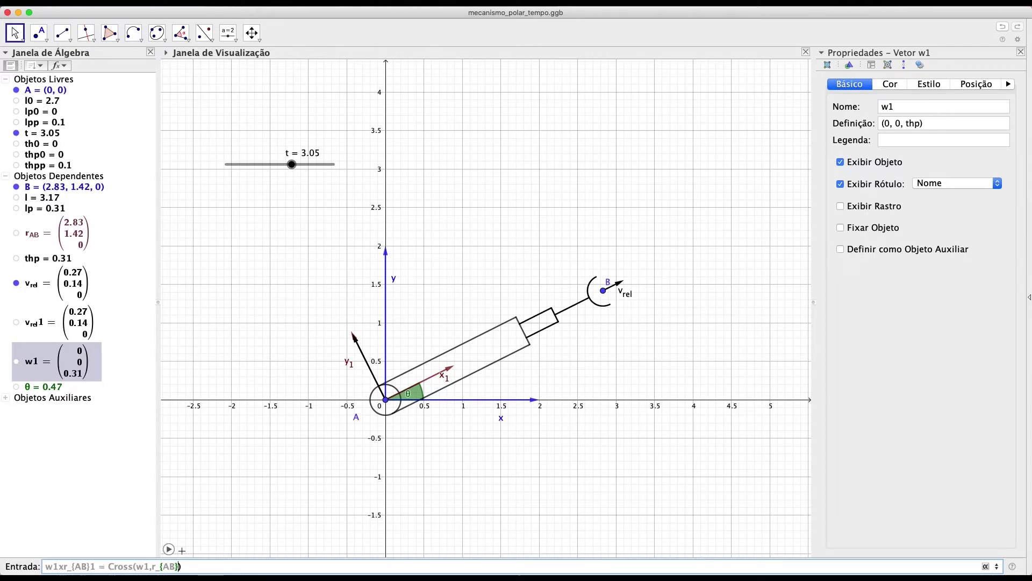
pyautogui.press('Return')
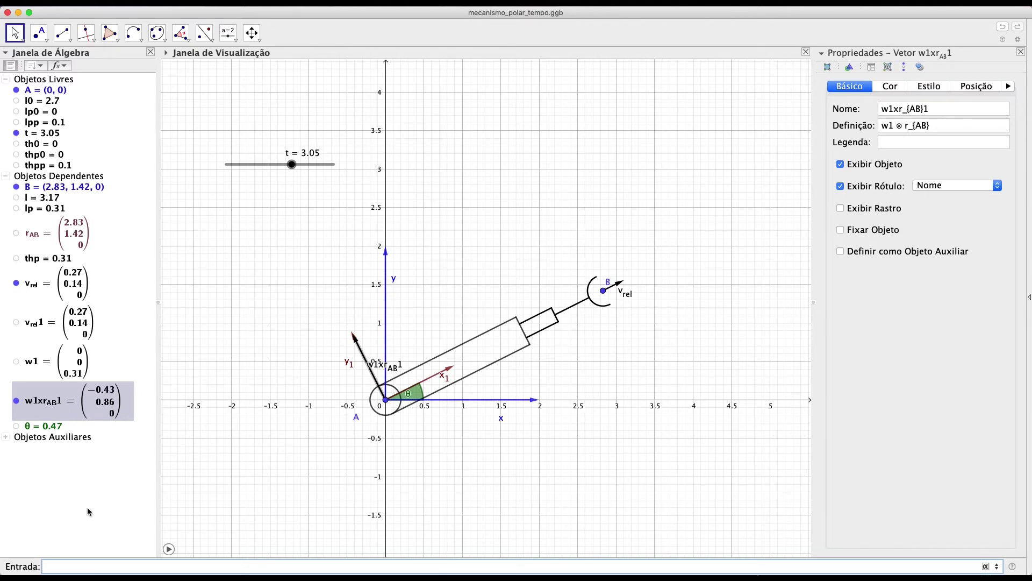
# Define the vector w1xr_{AB} = Vector(B, B + w1xr_{AB}1) to draw the cross product starting at point B
pyautogui.write('w1x')
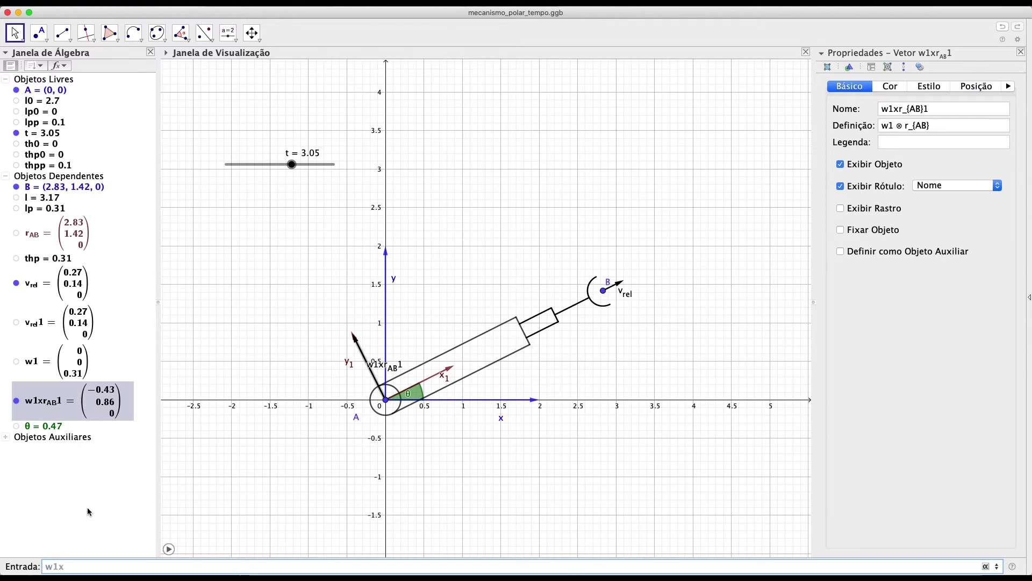
pyautogui.write('r_{AB} = ')
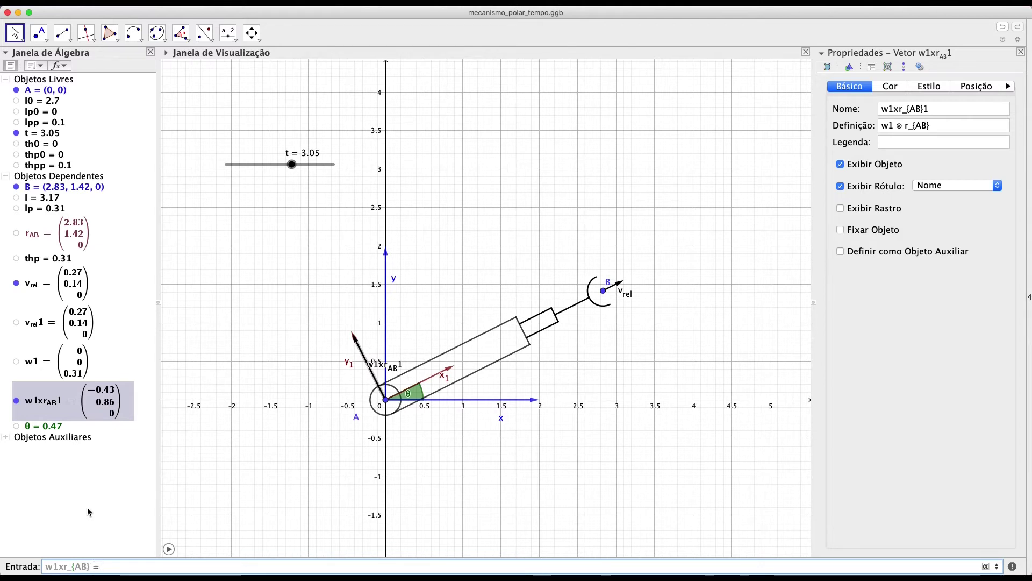
pyautogui.write('Vec')
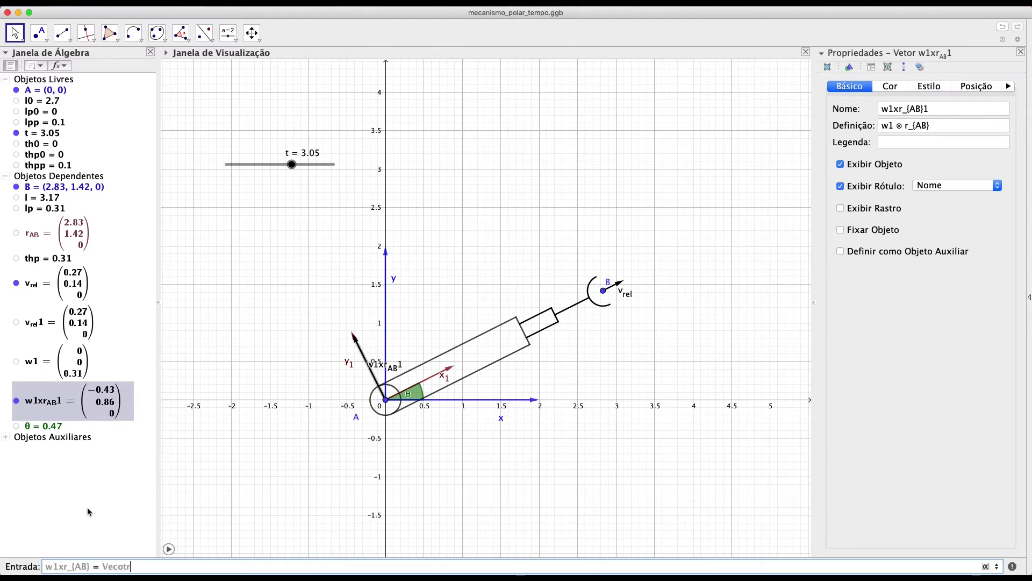
pyautogui.write('tor(B, B + w1')
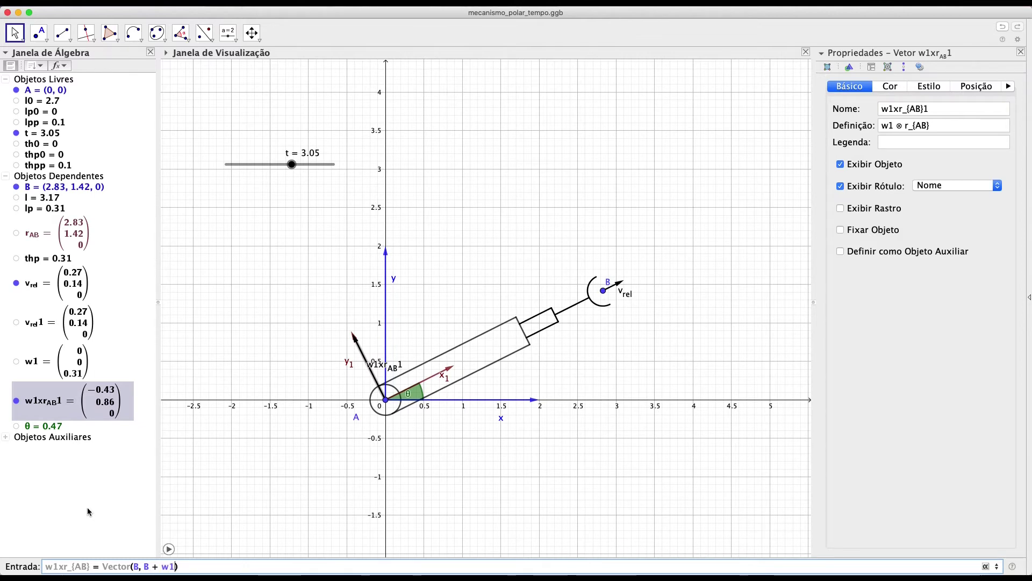
pyautogui.write('x')
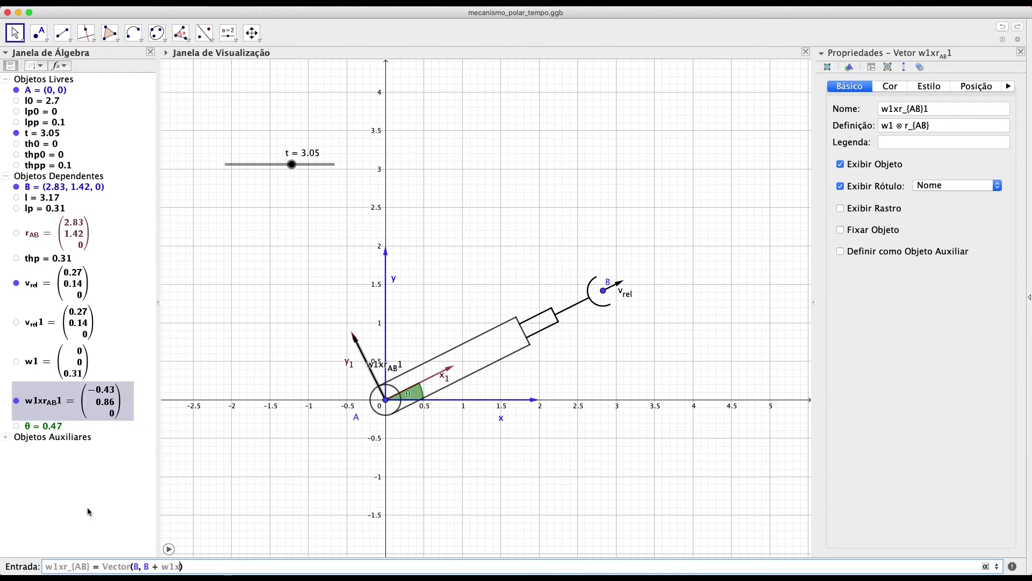
pyautogui.write('r_{')
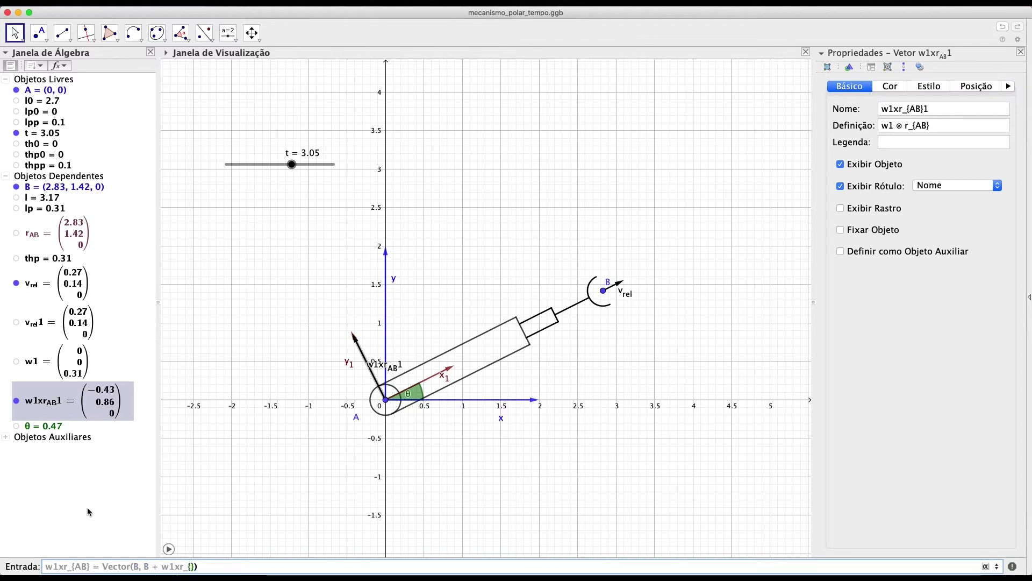
pyautogui.write('AB}1')
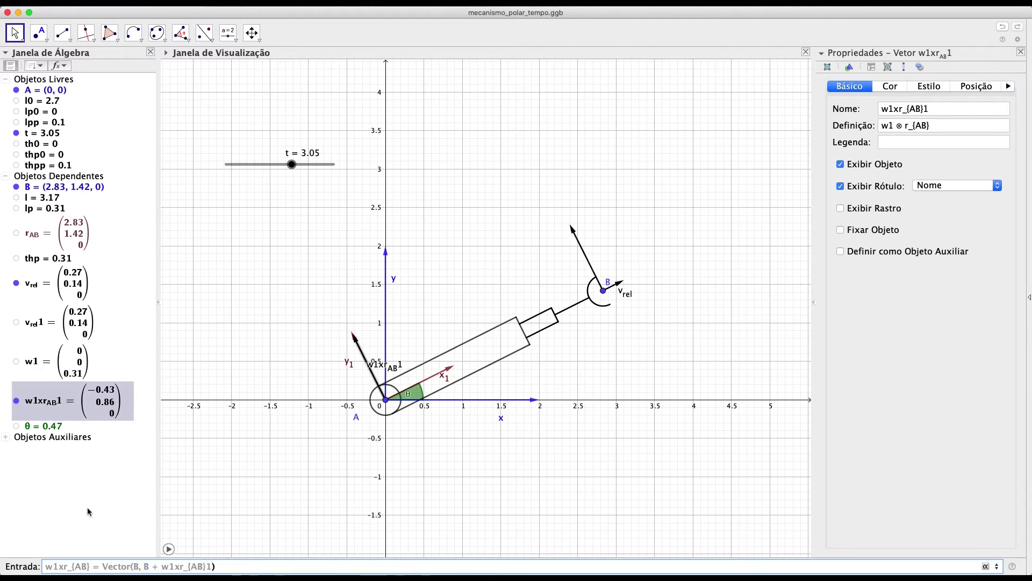
pyautogui.press('Return')
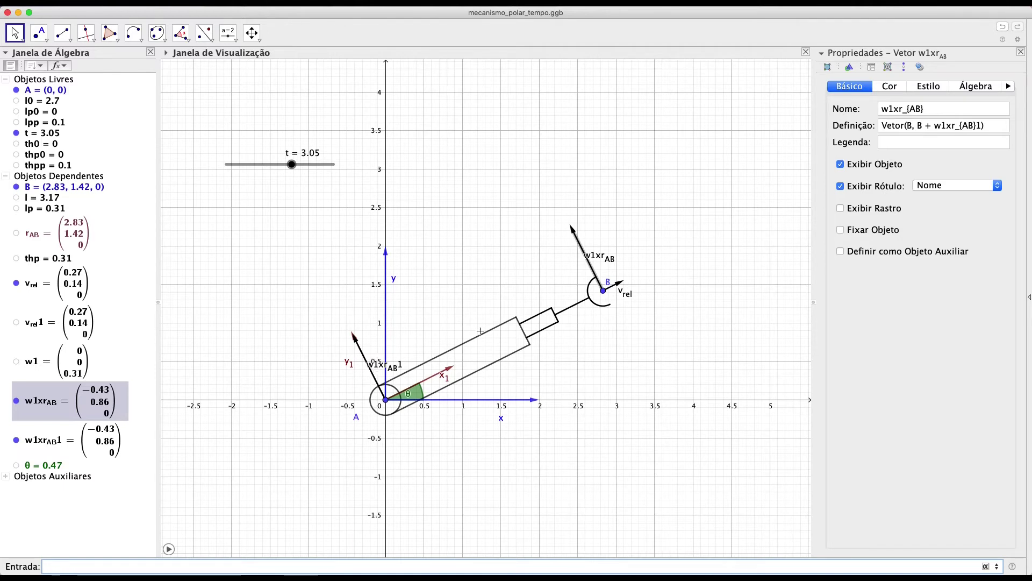
# Move the w1xr_{AB} label to the left of its arrow and hide the auxiliary vector w1xr_{AB}1 at the origin
pyautogui.click(17, 442)
pyautogui.moveTo(602, 260); pyautogui.dragTo(570, 265)
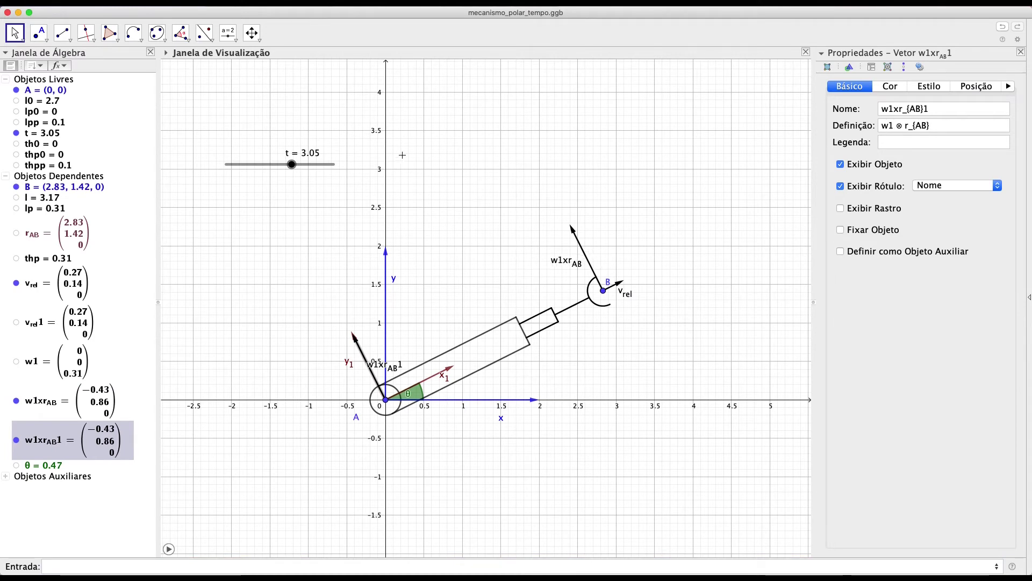
pyautogui.moveTo(292, 166); pyautogui.dragTo(293, 165)
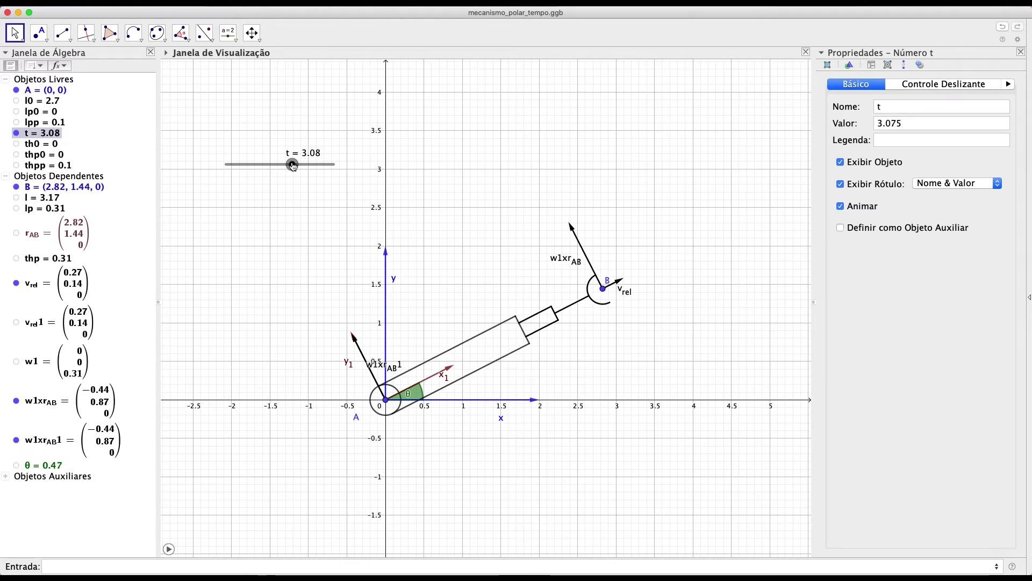
pyautogui.click(17, 441)
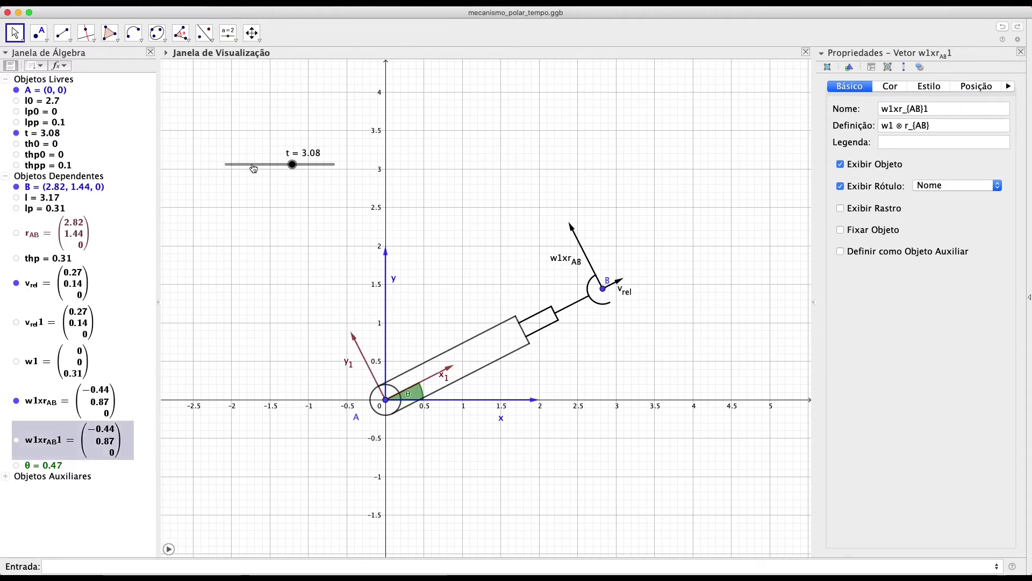
# Vary the time t back and forth to examine how v_{rel} and w1xr_{AB} follow point B
pyautogui.moveTo(288, 167); pyautogui.dragTo(320, 165)
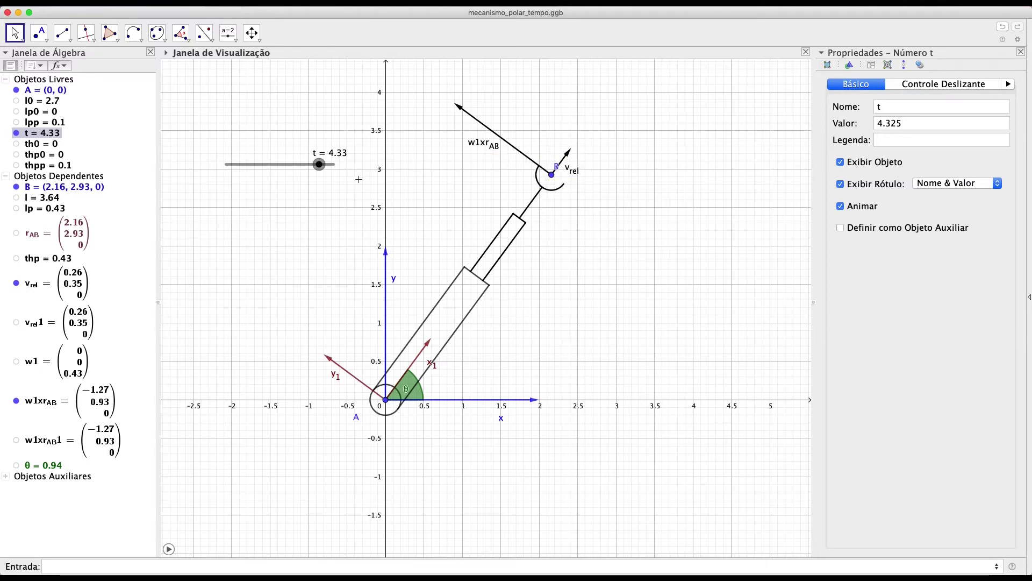
pyautogui.moveTo(319, 164); pyautogui.dragTo(278, 198)
pyautogui.moveTo(286, 198)
pyautogui.mouseDown()
pyautogui.moveTo(321, 199)
pyautogui.moveTo(297, 200)
pyautogui.mouseUp()
# Define the velocity vector of point A as v_{A} = (0,0,0) and hide it from the graphics view
pyautogui.click(55, 564)
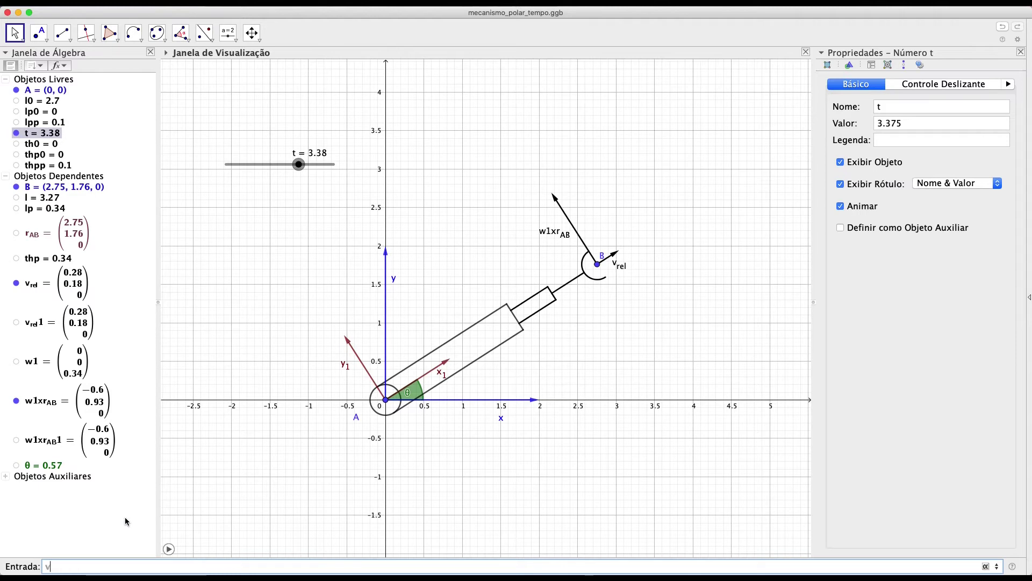
pyautogui.write('v_{B}1 =')
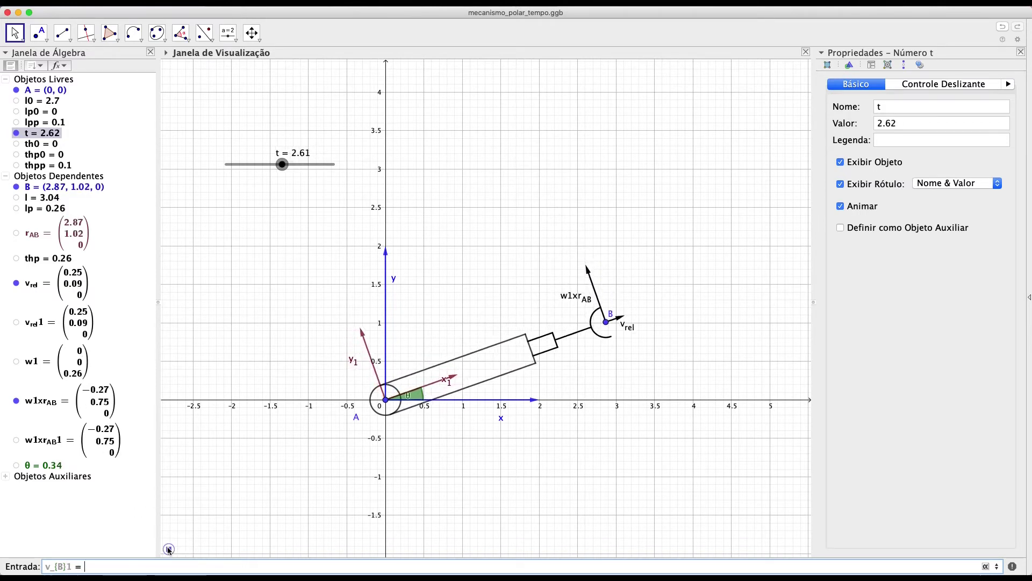
pyautogui.click(168, 567)
pyautogui.click(167, 566)
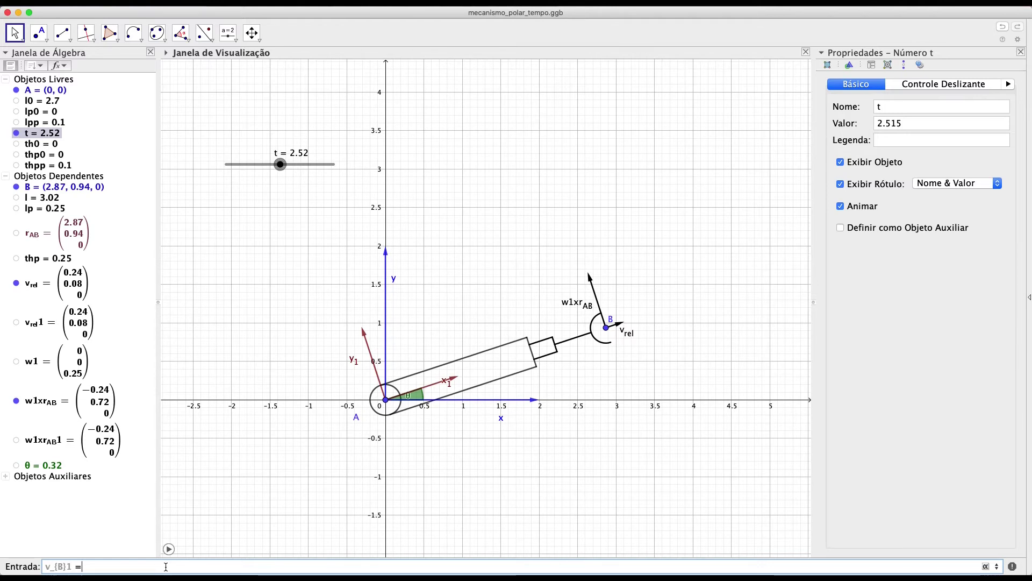
pyautogui.press('BackSpace')
pyautogui.press('BackSpace')
pyautogui.press('BackSpace')
pyautogui.press('BackSpace')
pyautogui.press('BackSpace')
pyautogui.press('BackSpace')
pyautogui.write('A')
pyautogui.write(' =')
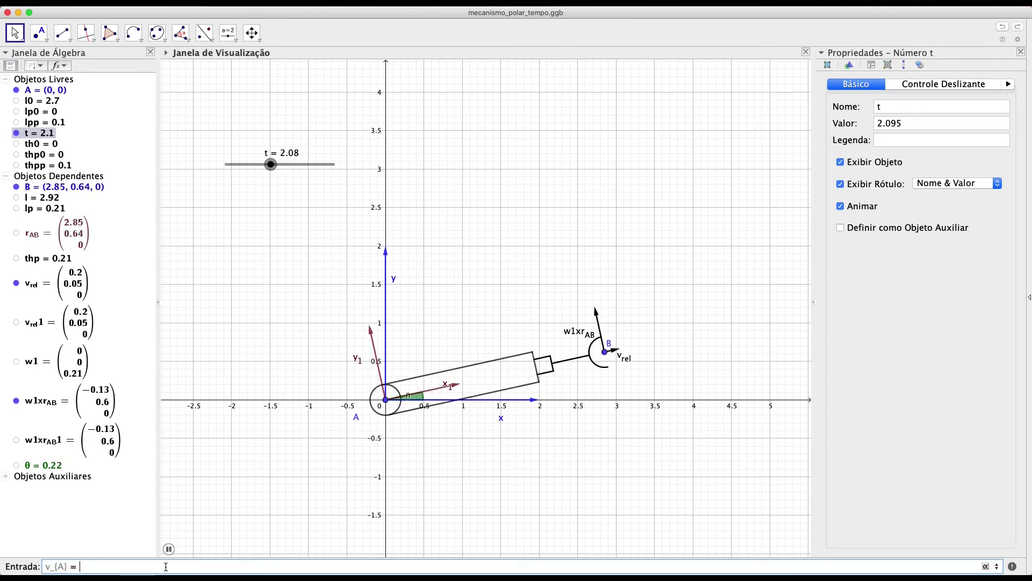
pyautogui.write(' (0,0,0')
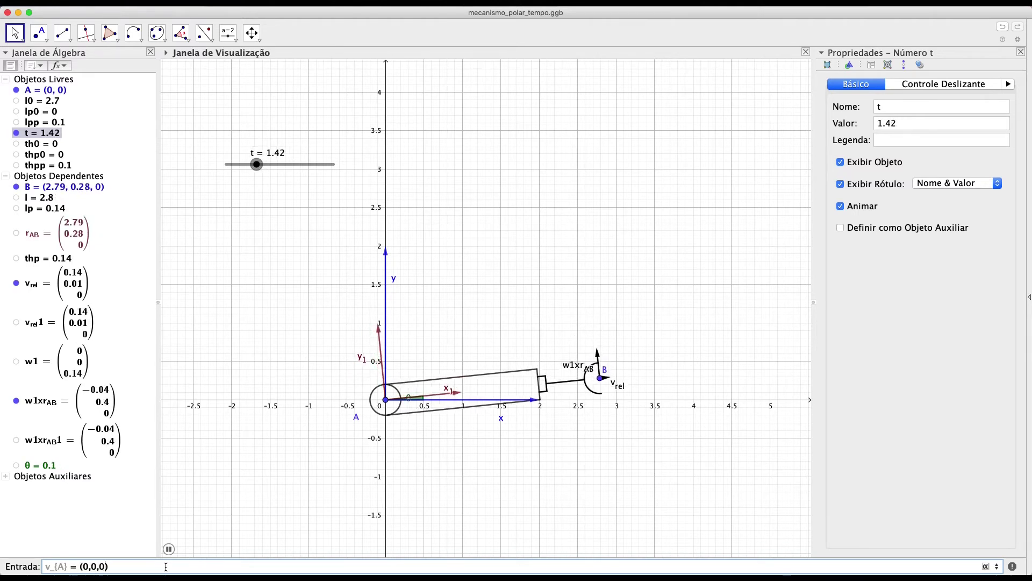
pyautogui.press('Return')
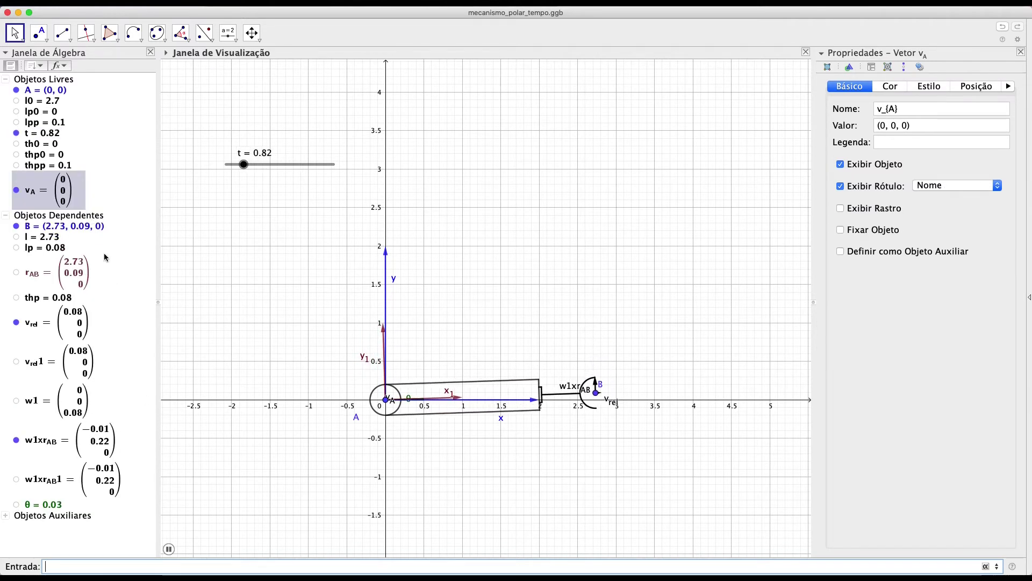
pyautogui.click(16, 190)
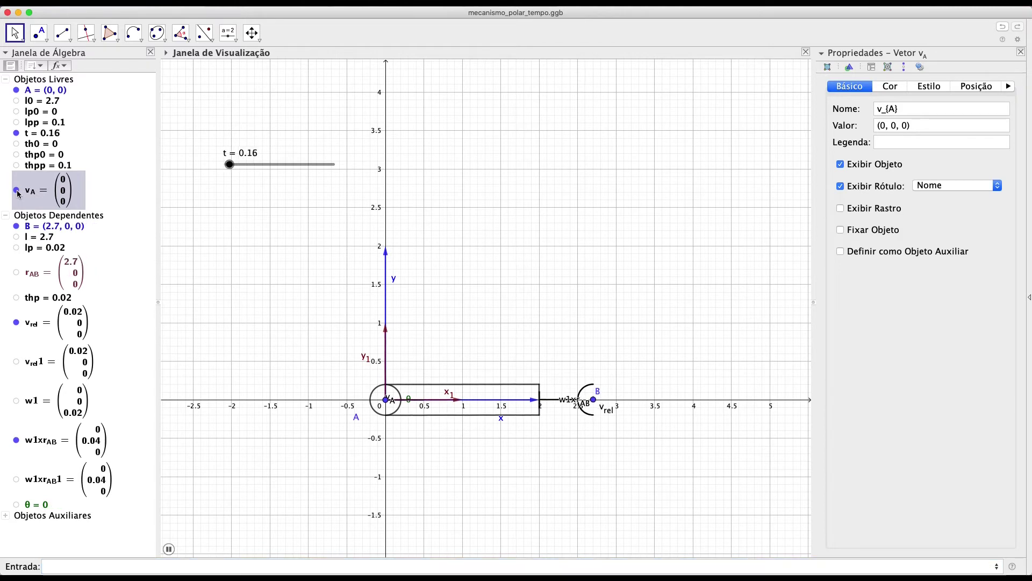
# Stop the running animation and set the time t to about 3.78
pyautogui.click(231, 168)
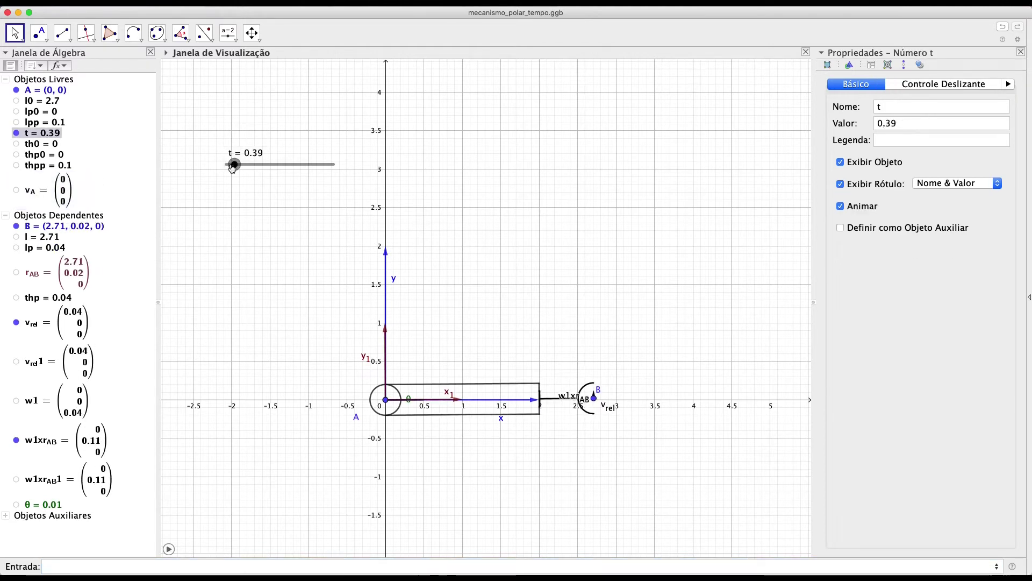
pyautogui.click(207, 203)
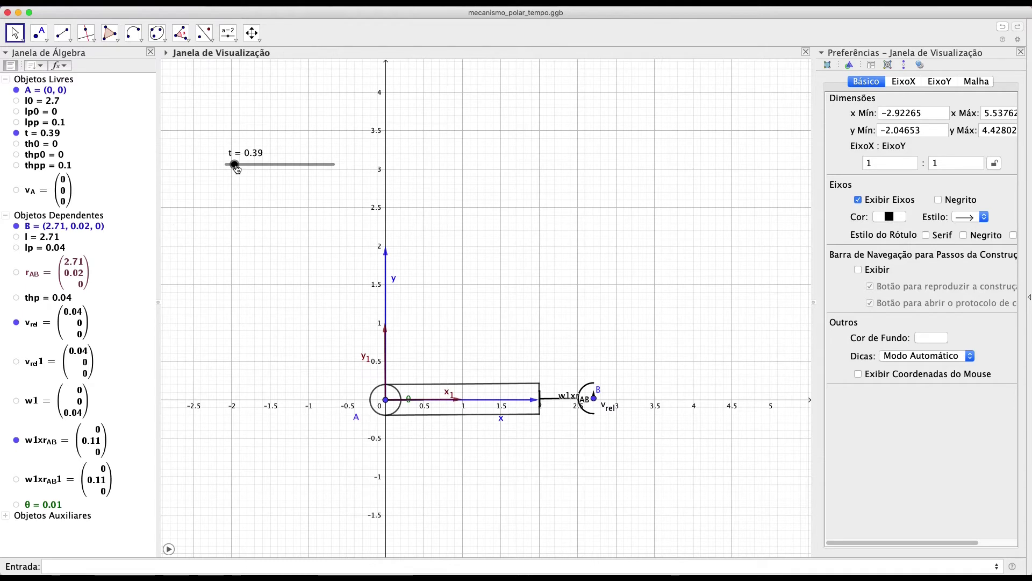
pyautogui.moveTo(234, 167); pyautogui.dragTo(308, 170)
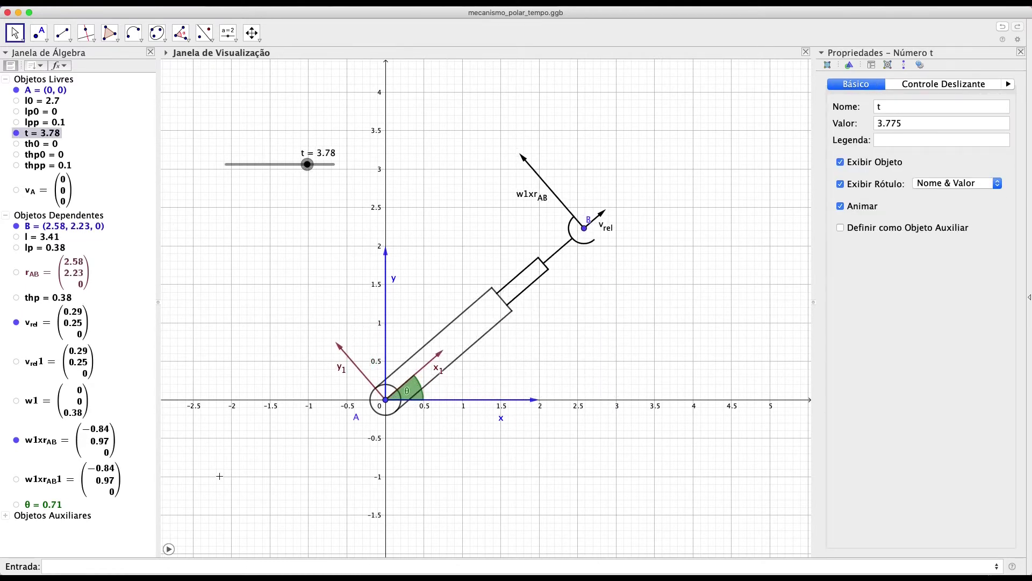
pyautogui.click(230, 435)
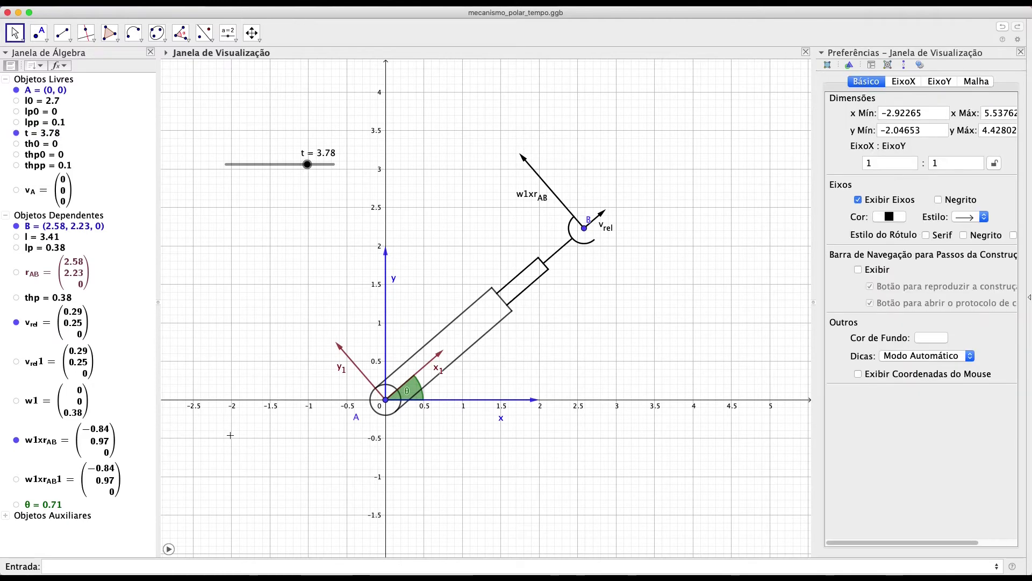
# Define the auxiliary velocity vector of point B as v_{B}1 = v_{A} + v_{rel}1 + w1xr_{AB}1
pyautogui.click(177, 566)
pyautogui.write('v')
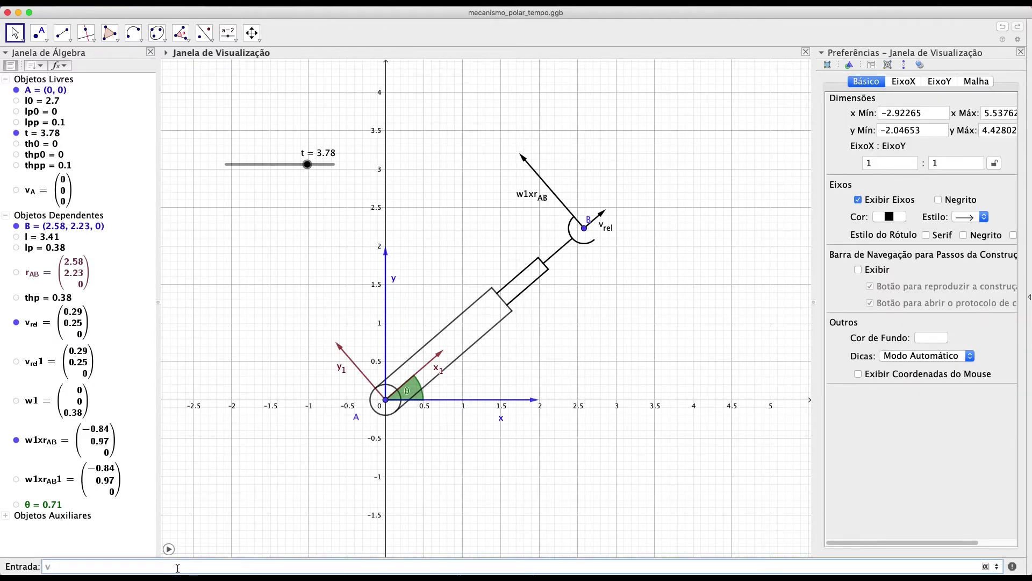
pyautogui.write('_{B')
pyautogui.press('BackSpace')
pyautogui.write('{B}1 = v_{')
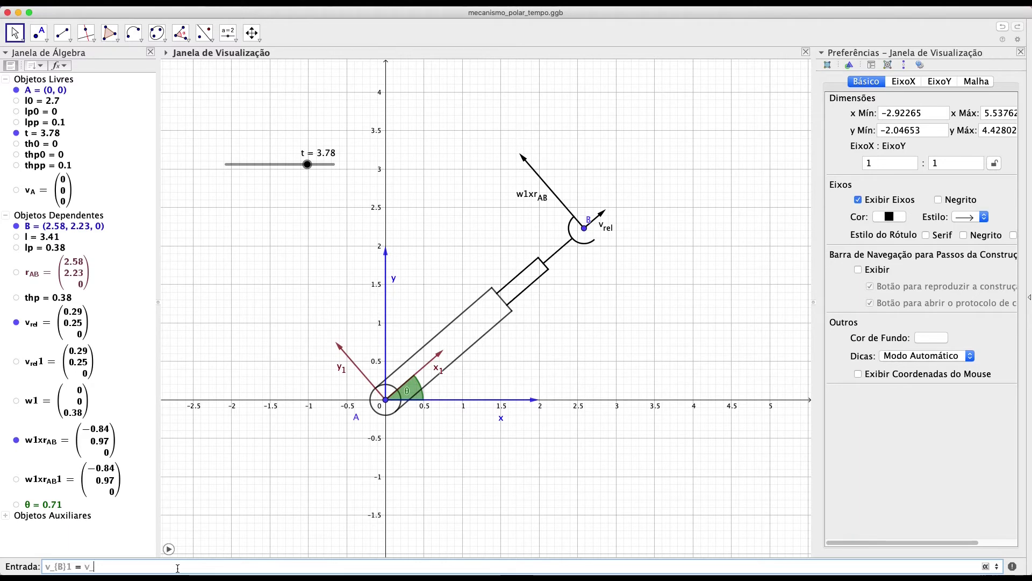
pyautogui.write('A')
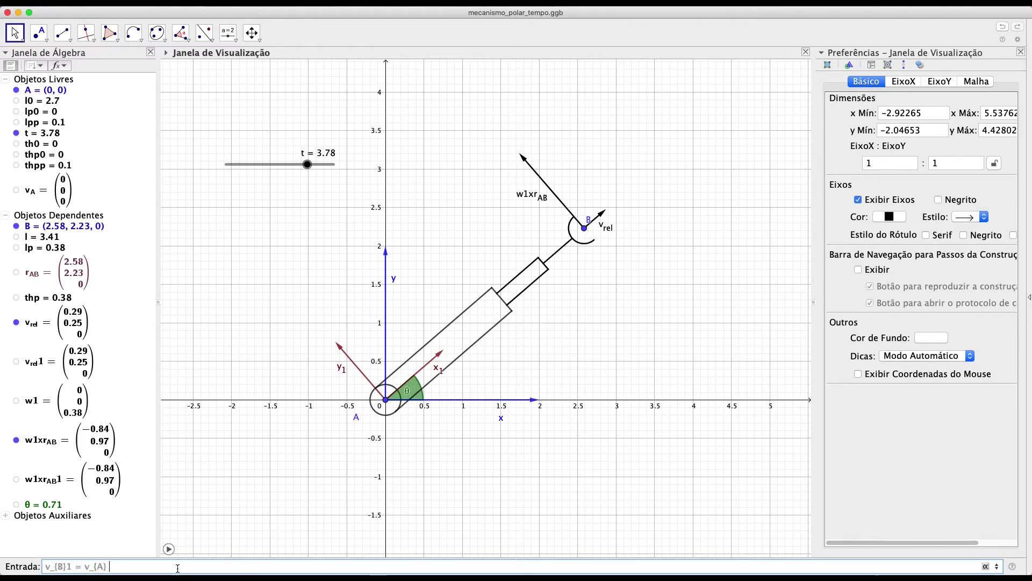
pyautogui.write('} + v_')
pyautogui.write('re')
pyautogui.press('BackSpace')
pyautogui.press('BackSpace')
pyautogui.write('{rel}1 + w1xr_{AB}1')
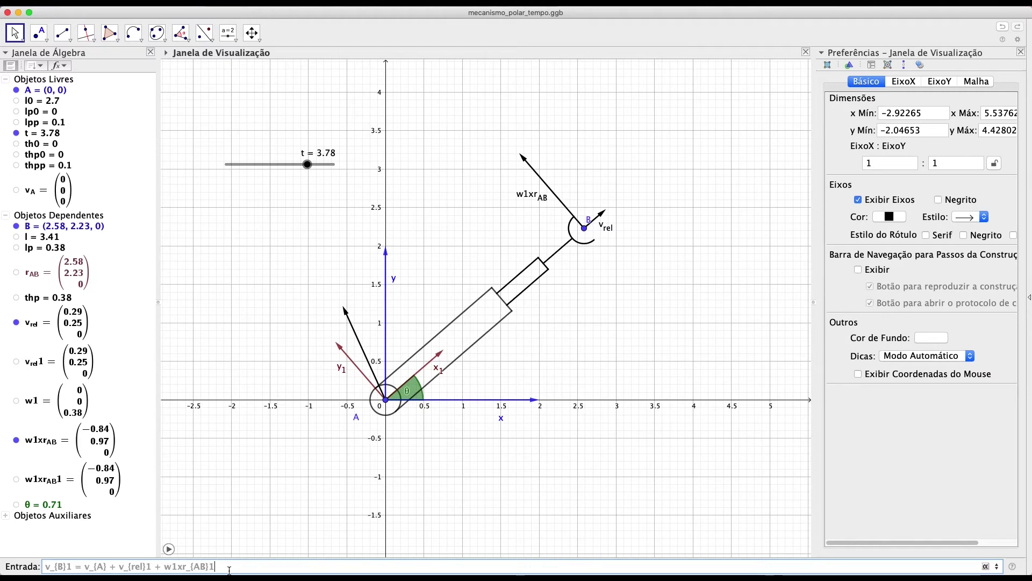
pyautogui.press('BackSpace')
pyautogui.press('BackSpace')
pyautogui.write('}')
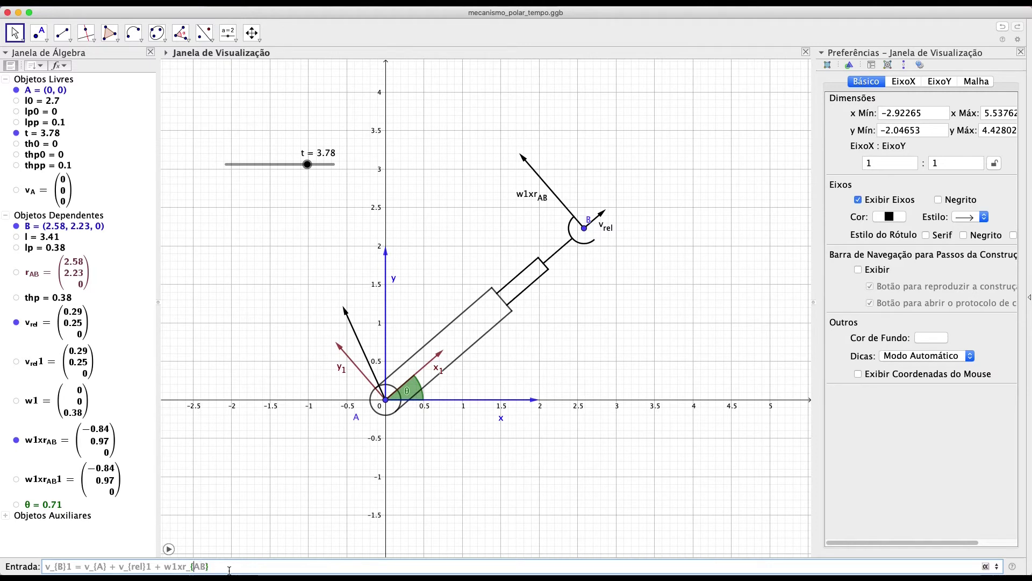
pyautogui.press('Left')
pyautogui.press('Left')
pyautogui.press('Left')
pyautogui.press('Left')
pyautogui.press('Left')
pyautogui.press('Left')
pyautogui.press('Left')
pyautogui.press('Left')
pyautogui.press('Left')
pyautogui.press('BackSpace')
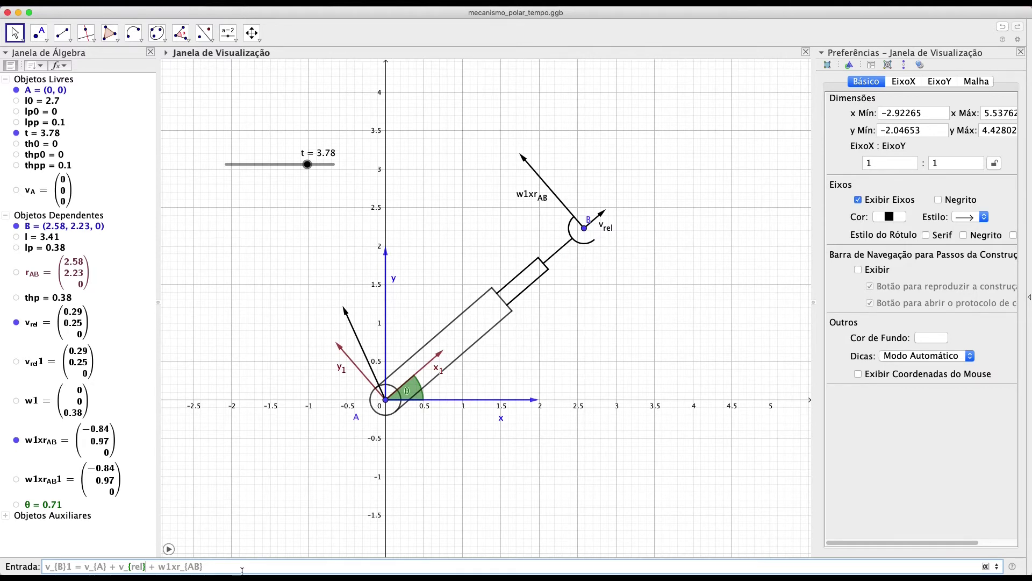
pyautogui.write('1')
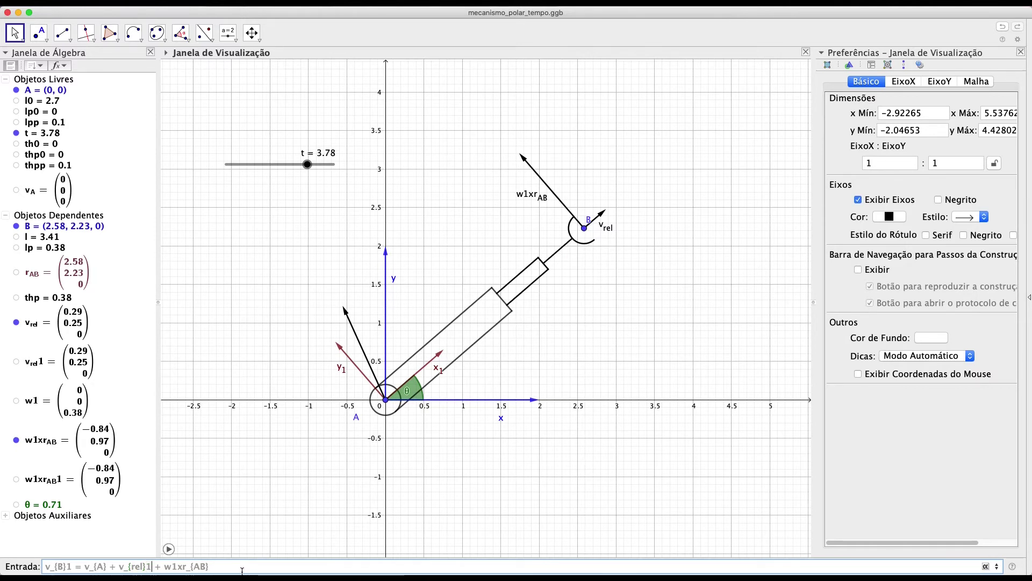
pyautogui.click(238, 568)
pyautogui.write('1')
pyautogui.press('Return')
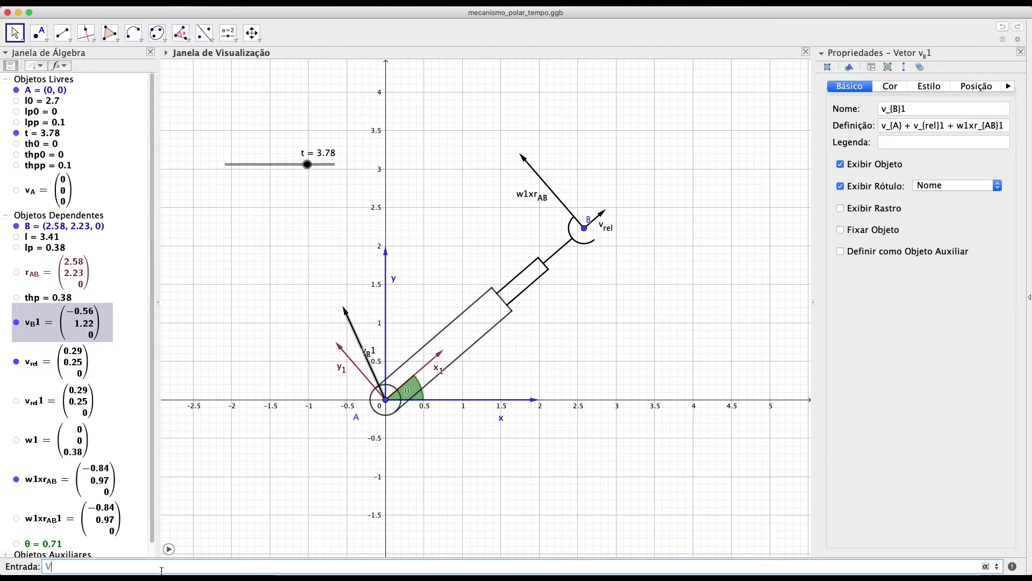
# Define v_{B} = Vector(B, B + v_{B}1) to draw point B's velocity at B, and hide the auxiliary vector v_{B}1
pyautogui.write('_{')
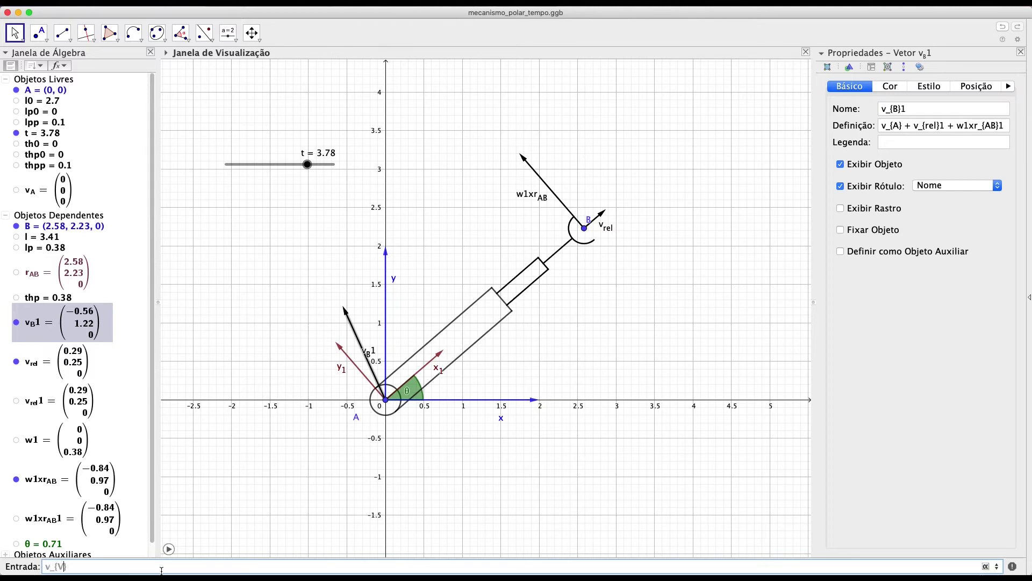
pyautogui.write('B} = Cro')
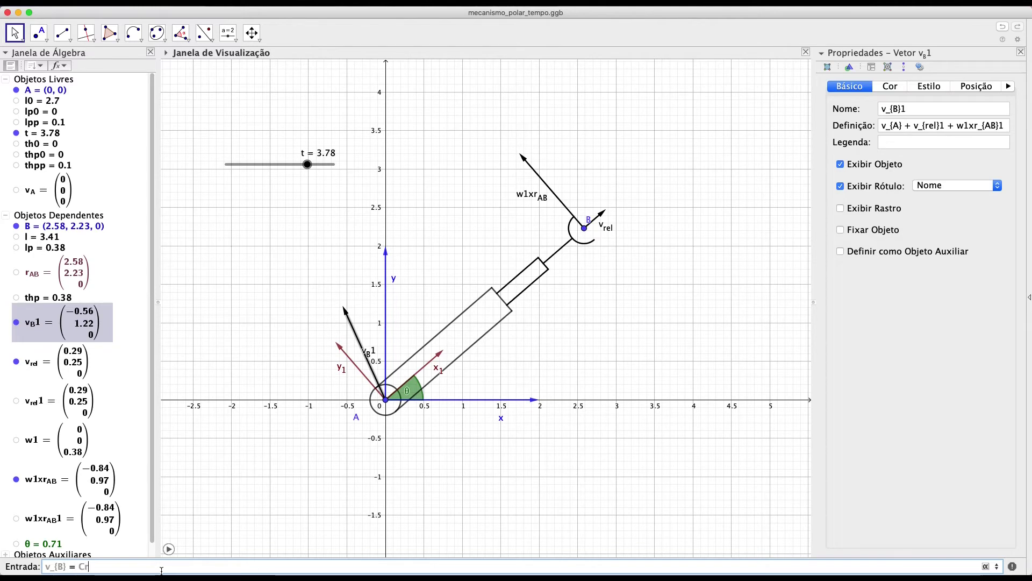
pyautogui.press('BackSpace')
pyautogui.press('BackSpace')
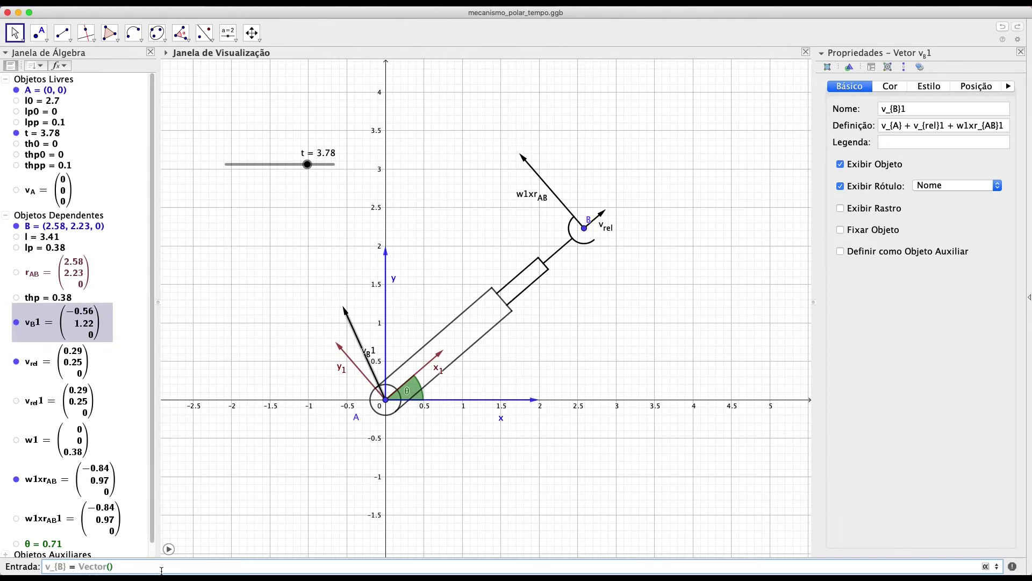
pyautogui.write('B, ')
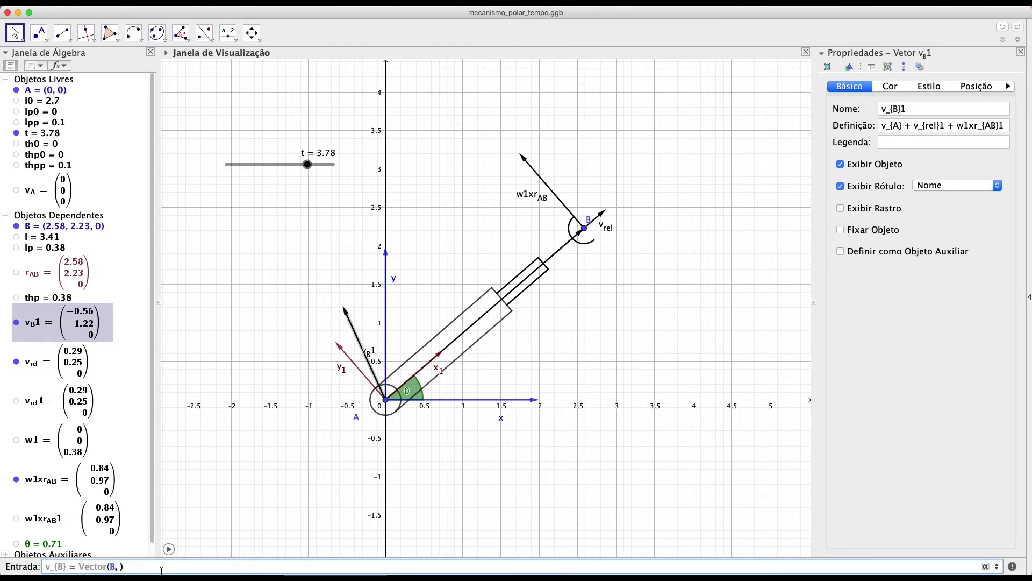
pyautogui.write('B + ')
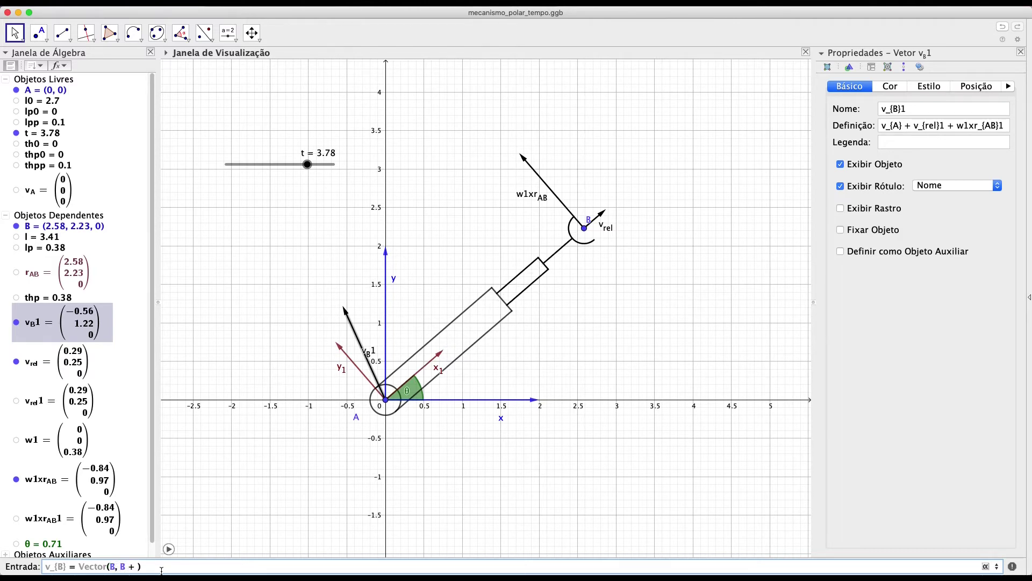
pyautogui.write('v_{')
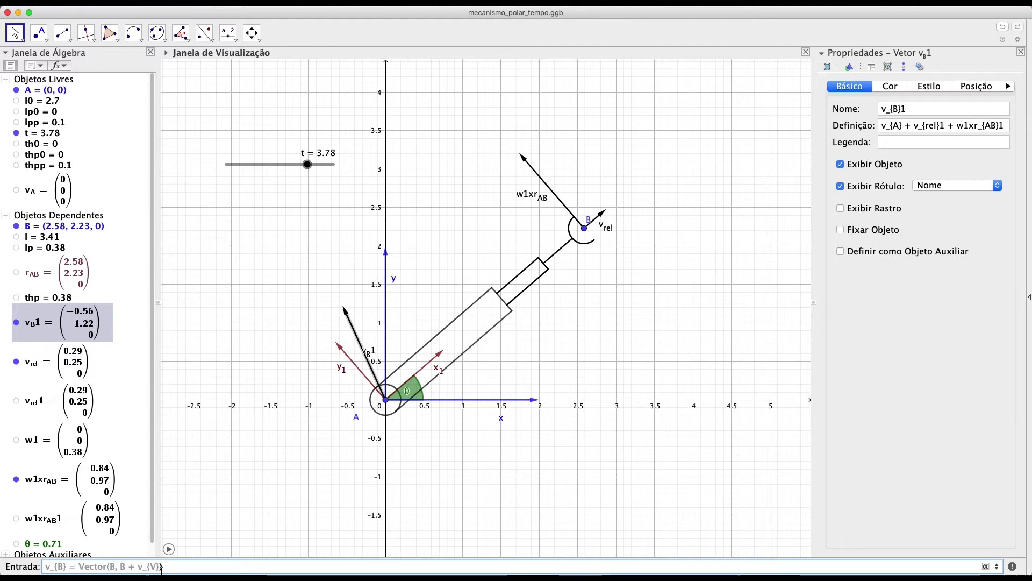
pyautogui.write('B}1')
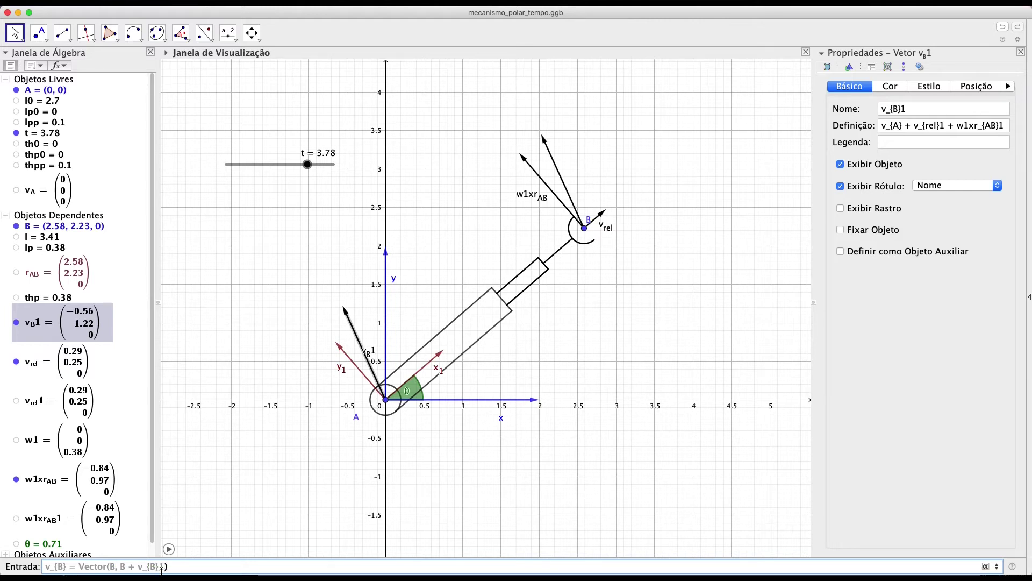
pyautogui.press('Return')
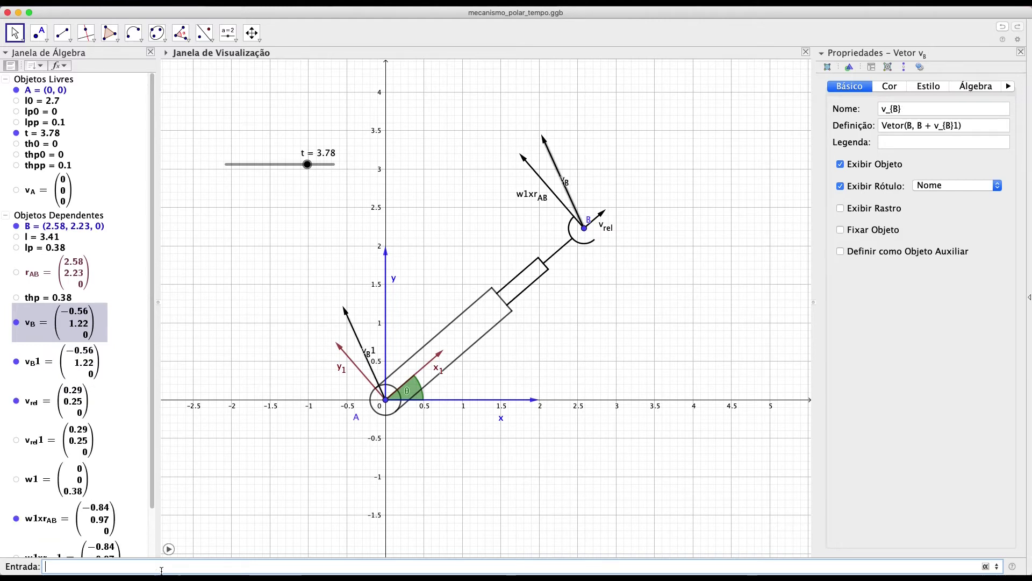
pyautogui.click(357, 342)
pyautogui.click(16, 363)
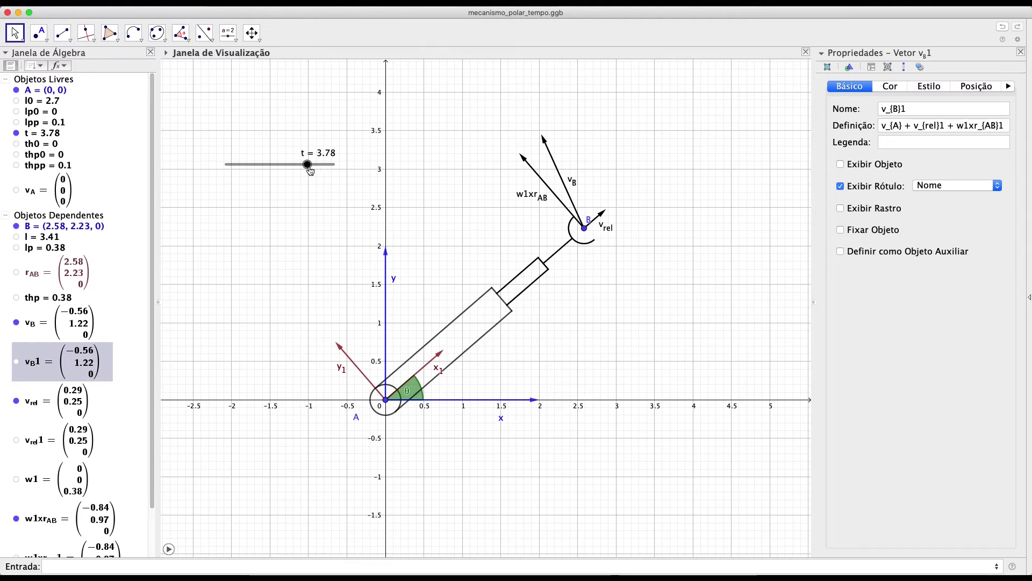
# Reset the time t to its start and animate it to examine how v_{B} evolves with the mechanism's motion
pyautogui.moveTo(310, 168); pyautogui.dragTo(229, 185)
pyautogui.press('space')
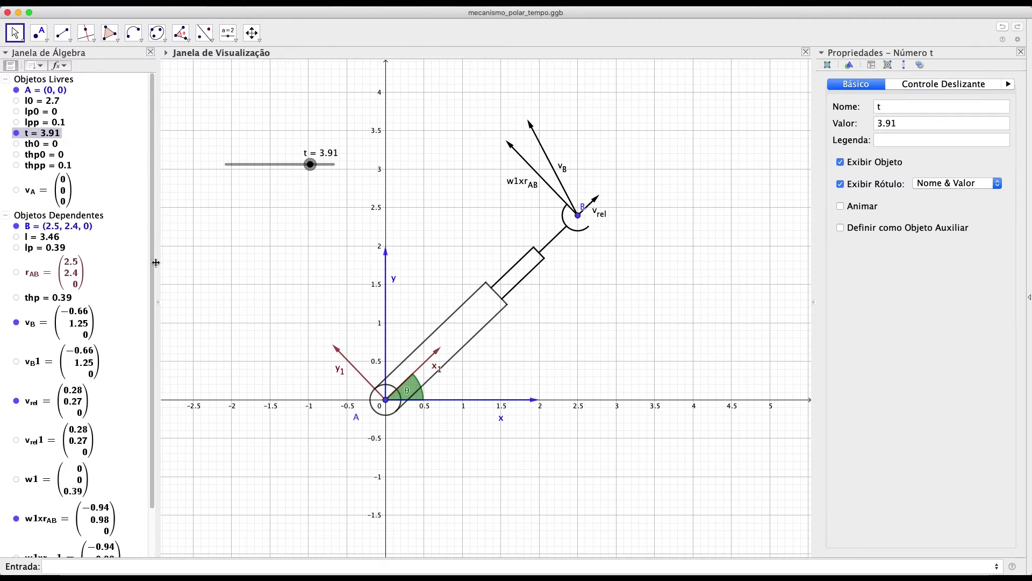
# Turn on the trace of point B and replay the time animation from t = 0 to draw its trajectory
pyautogui.click(86, 231)
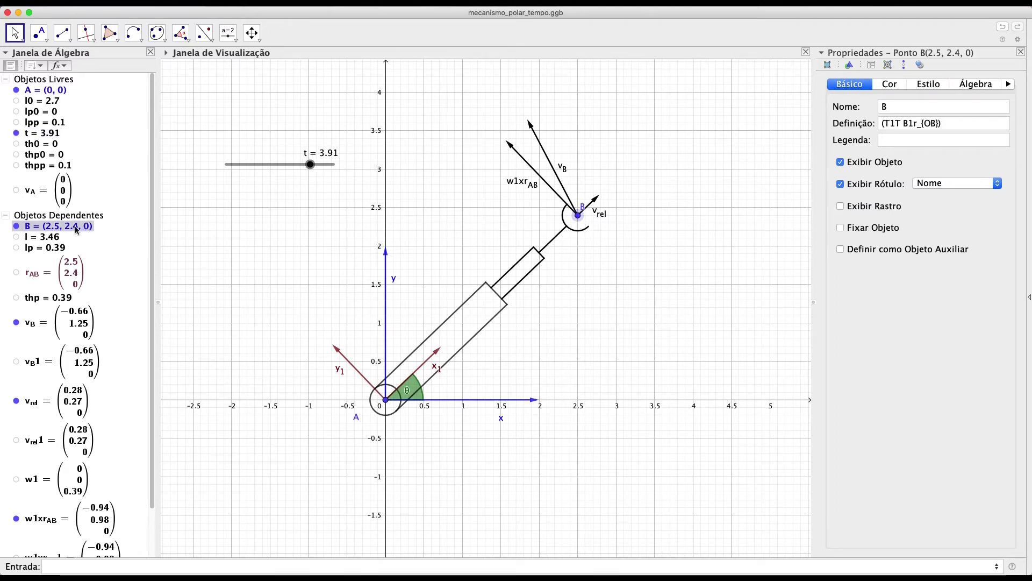
pyautogui.click(841, 207)
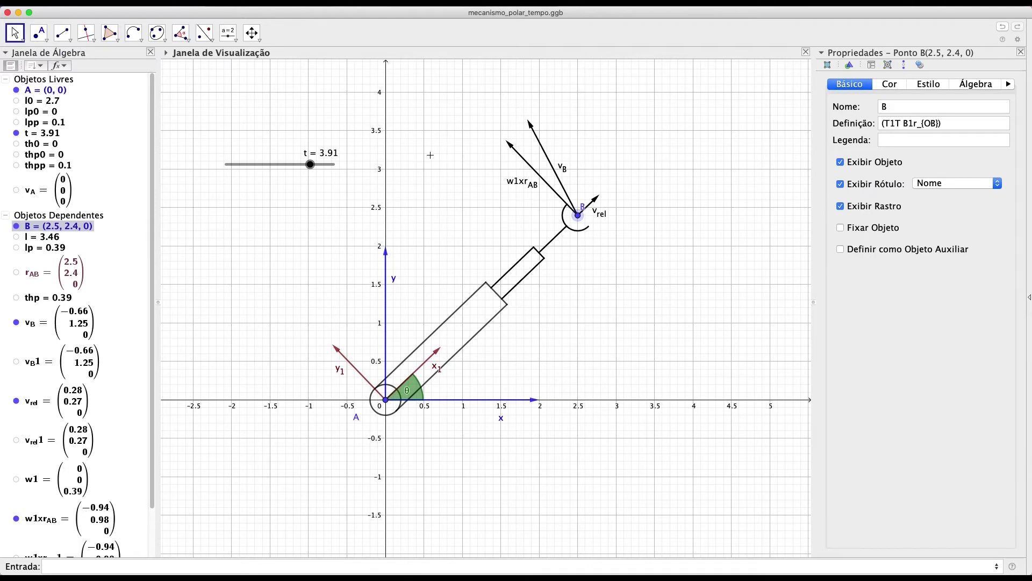
pyautogui.moveTo(306, 166); pyautogui.dragTo(226, 168)
pyautogui.press('space')
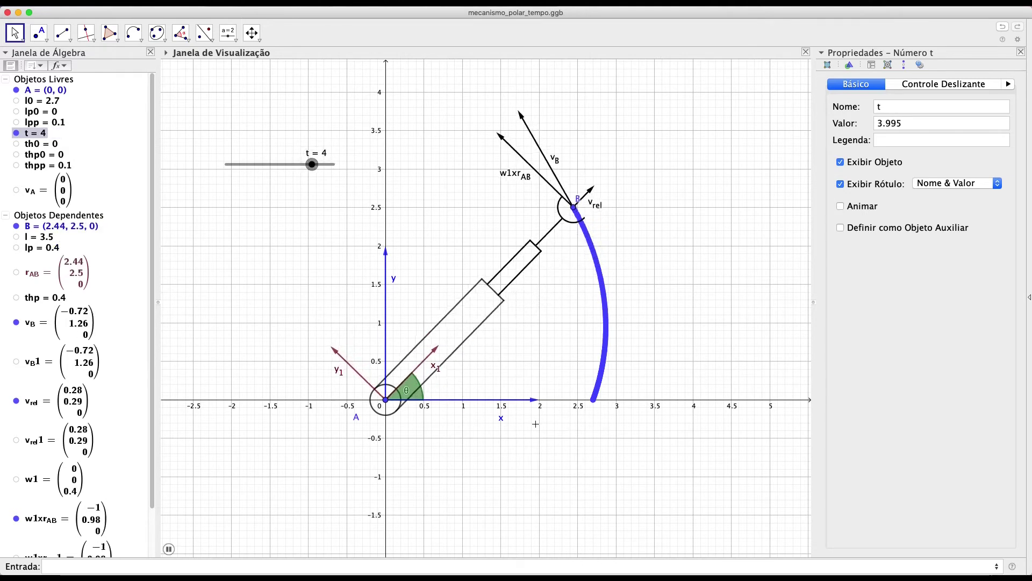
# Color the vector v_{rel} at point B orange (255, 153, 0)
pyautogui.moveTo(536, 424)
pyautogui.mouseDown()
pyautogui.moveTo(536, 413)
pyautogui.moveTo(545, 473)
pyautogui.mouseUp()
pyautogui.click(587, 243)
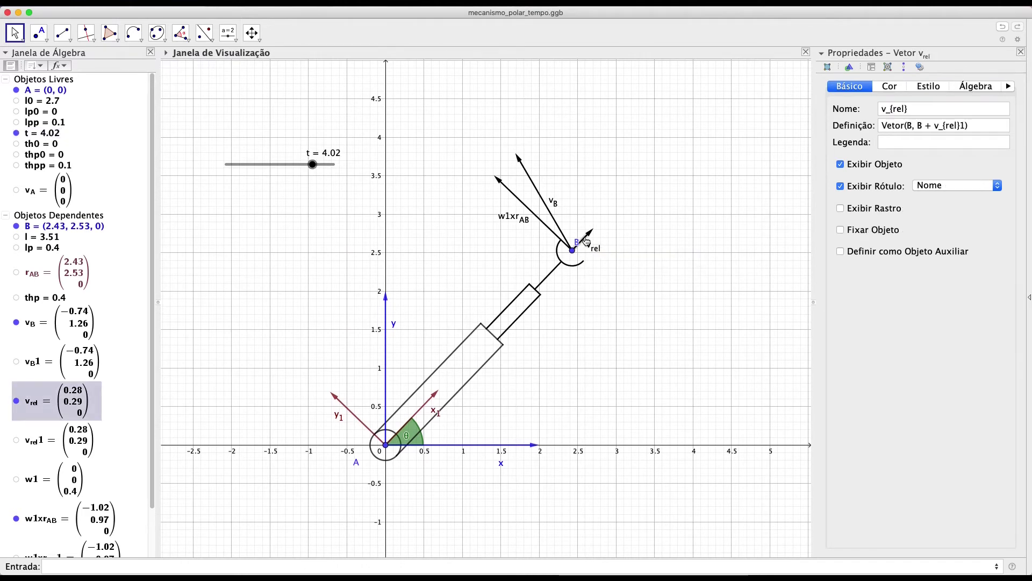
pyautogui.click(891, 89)
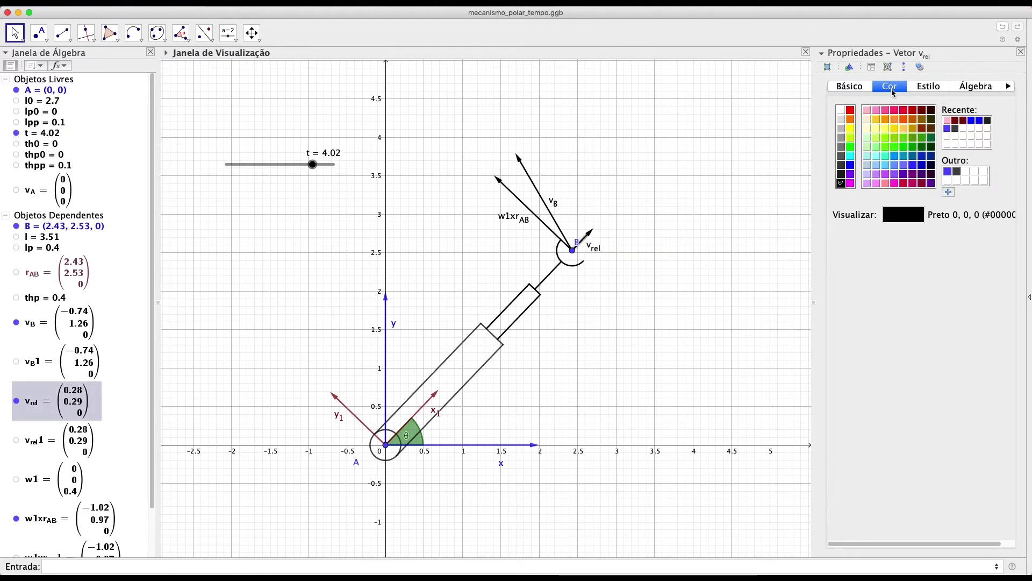
pyautogui.click(885, 123)
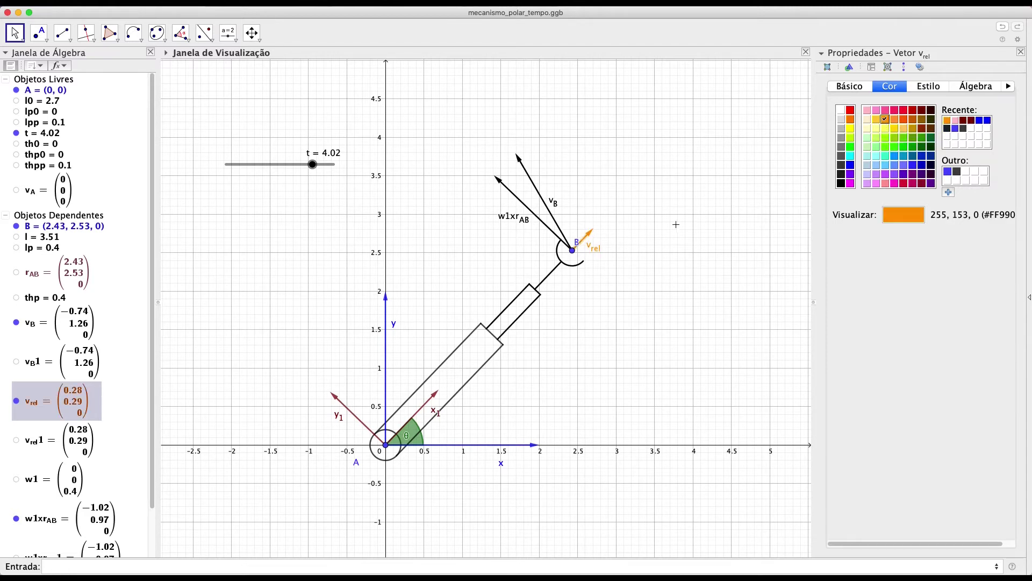
# Color the vector w1xr_{AB} dark orange (255, 102, 0) and the vector v_{B} red (204, 0, 0)
pyautogui.click(549, 228)
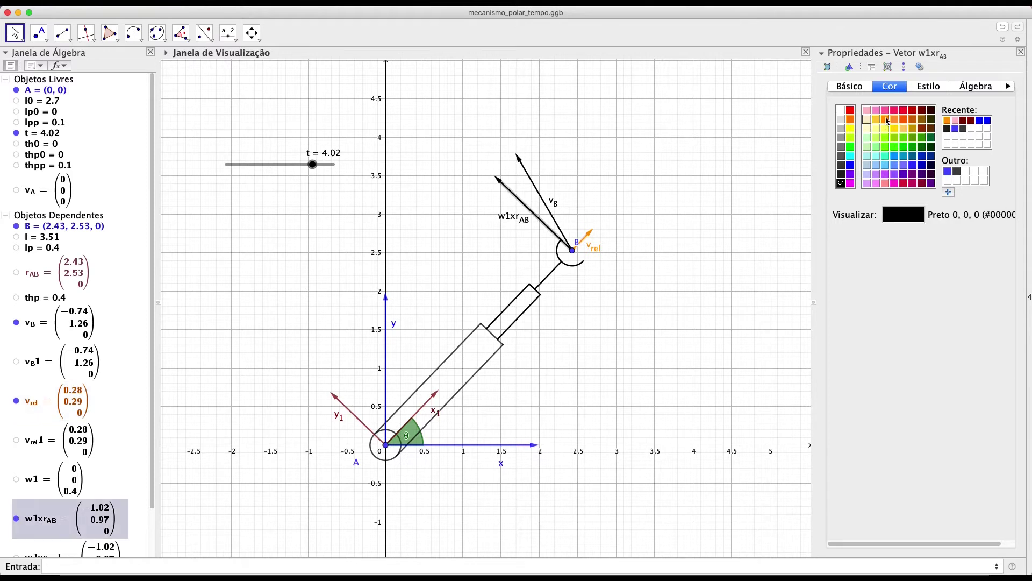
pyautogui.click(903, 120)
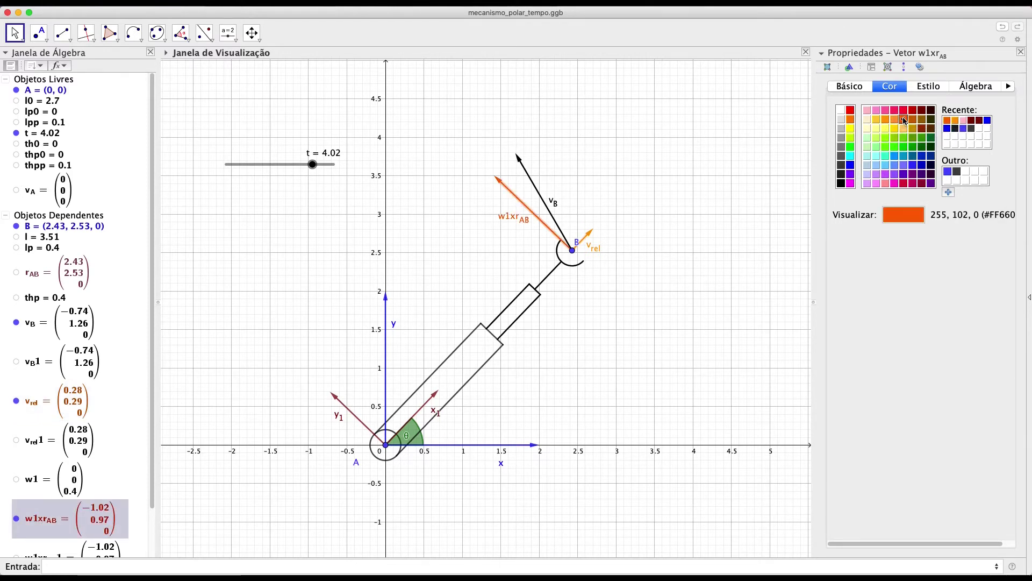
pyautogui.click(590, 215)
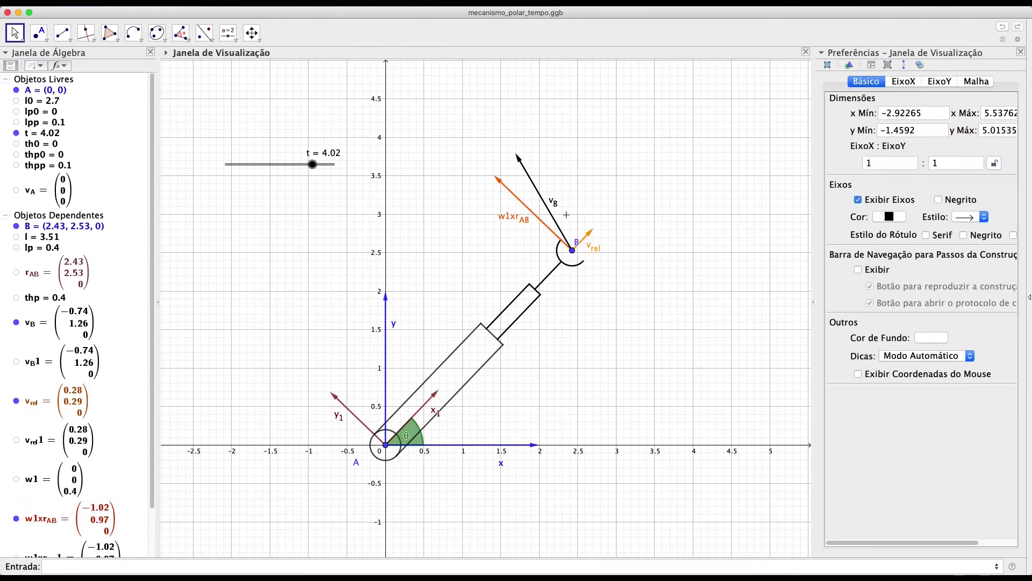
pyautogui.click(554, 217)
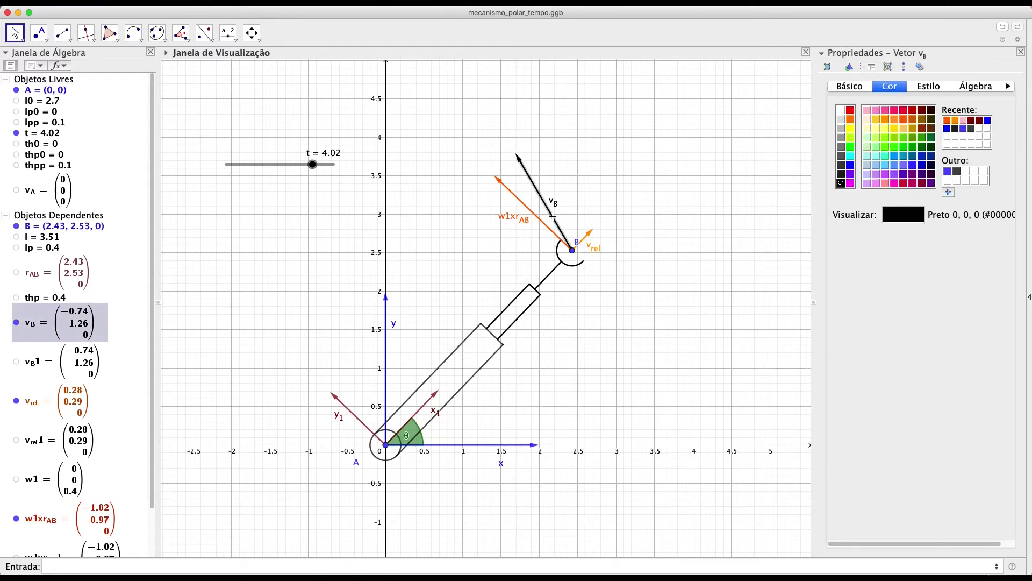
pyautogui.click(914, 111)
pyautogui.click(584, 310)
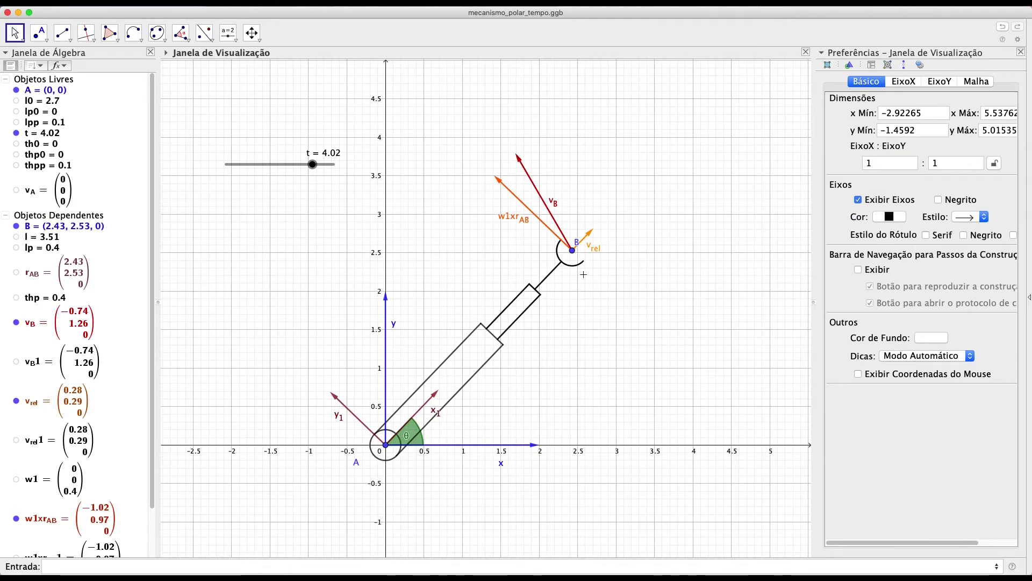
# Recolor the vector v_{B} maroon (128, 0, 0) and the vector w1xr_{AB} brown (153, 102, 0)
pyautogui.click(554, 220)
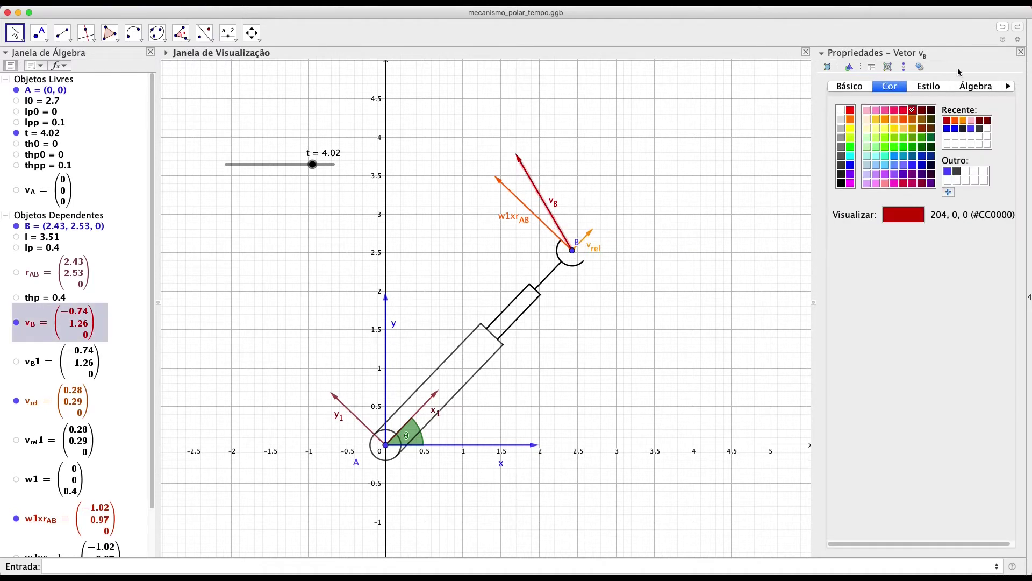
pyautogui.click(923, 111)
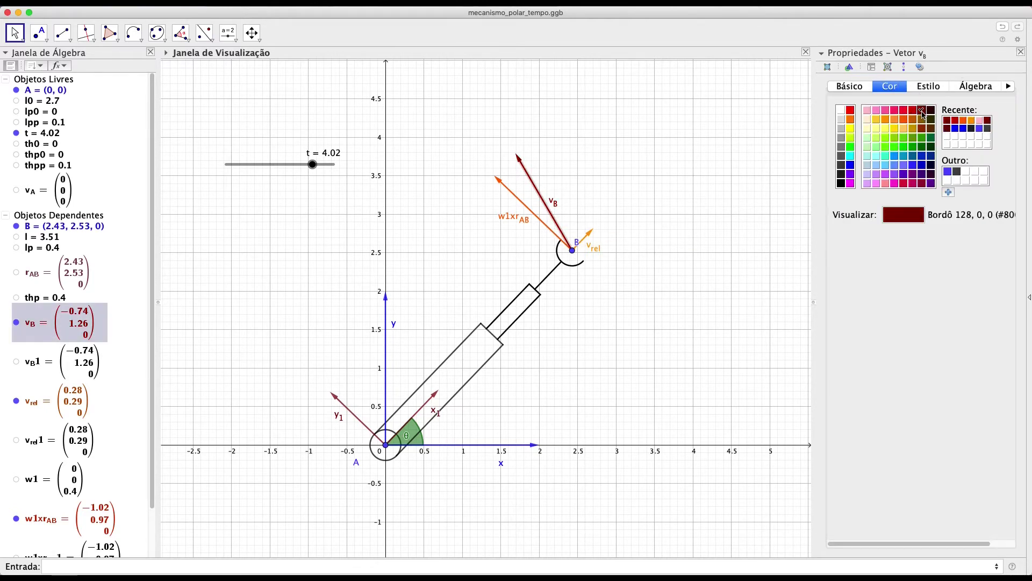
pyautogui.click(550, 233)
pyautogui.click(921, 119)
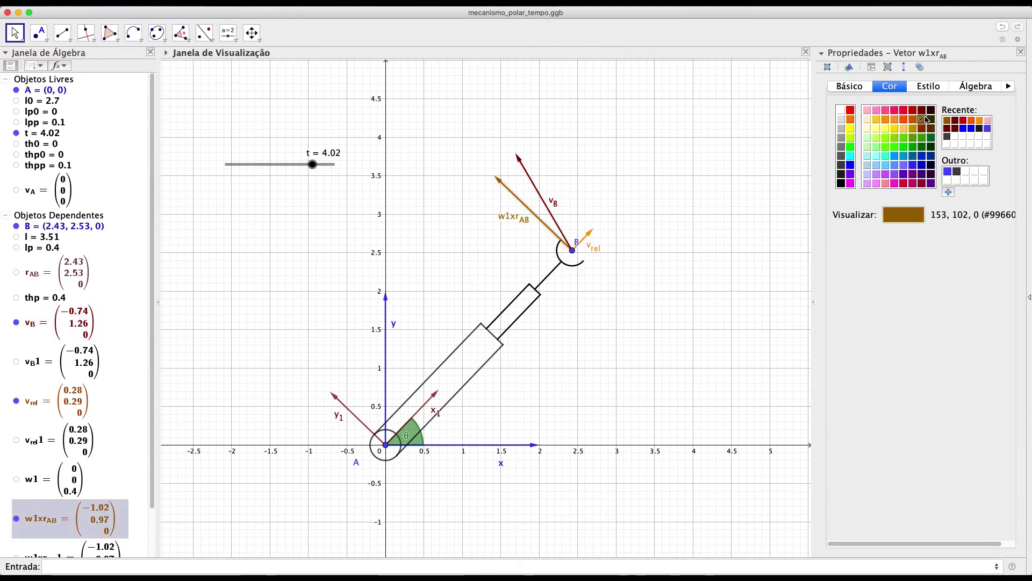
pyautogui.click(665, 310)
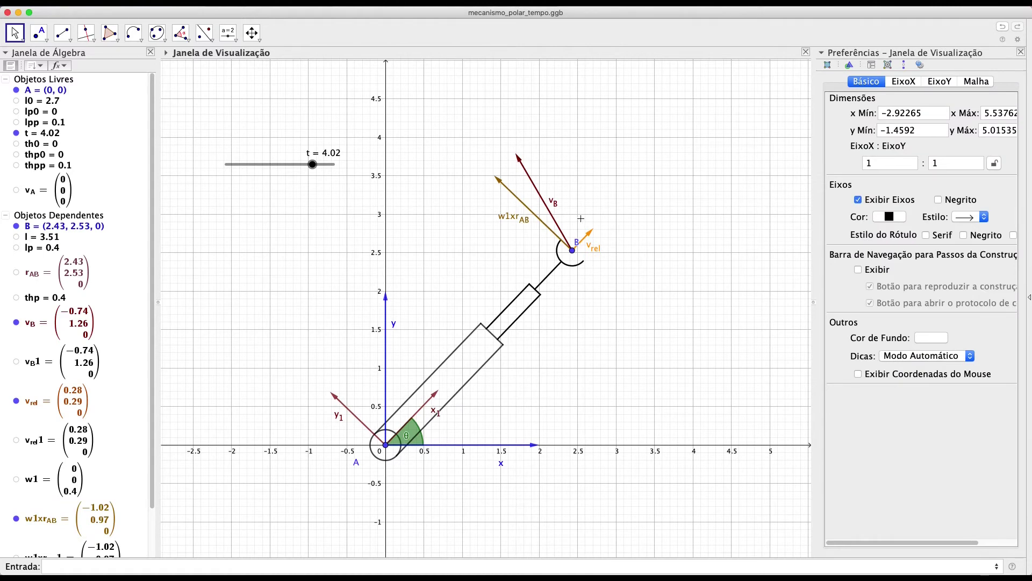
# Set the vectors v_{B}1, v_{rel}1, w1 and w1xr_{AB}1 as auxiliary objects
pyautogui.scroll(-3, 55, 391)
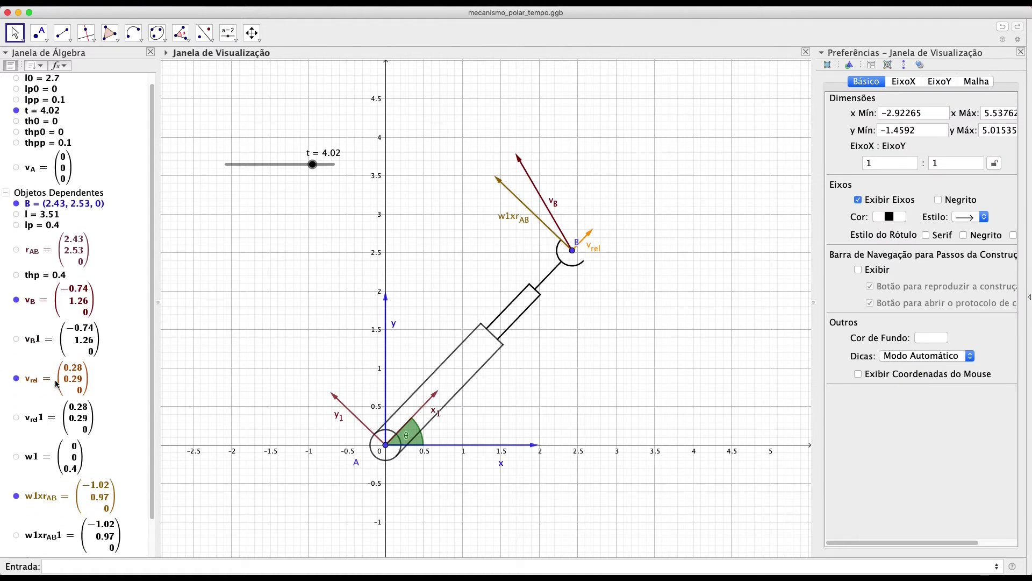
pyautogui.scroll(-1, 57, 384)
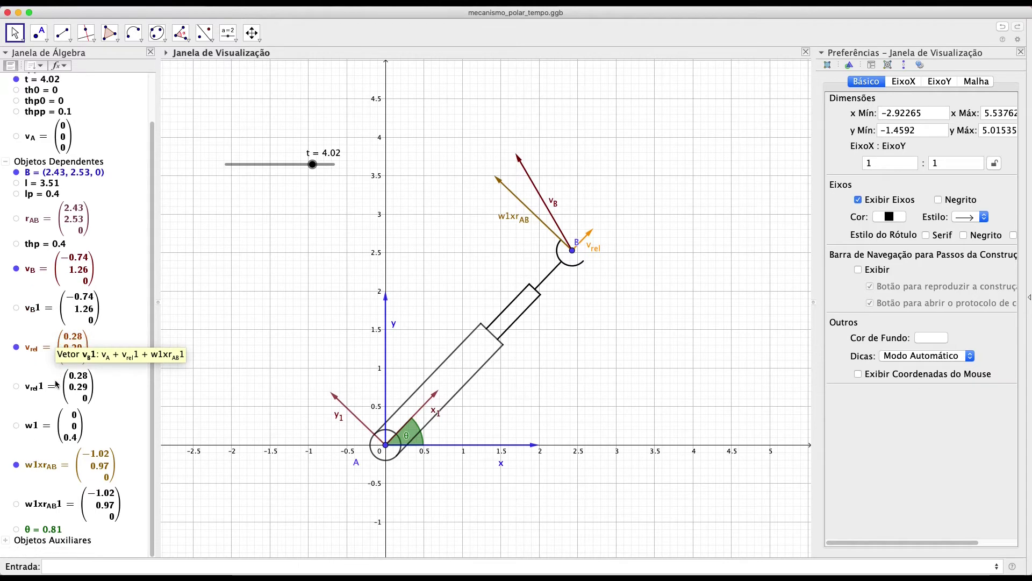
pyautogui.click(77, 505)
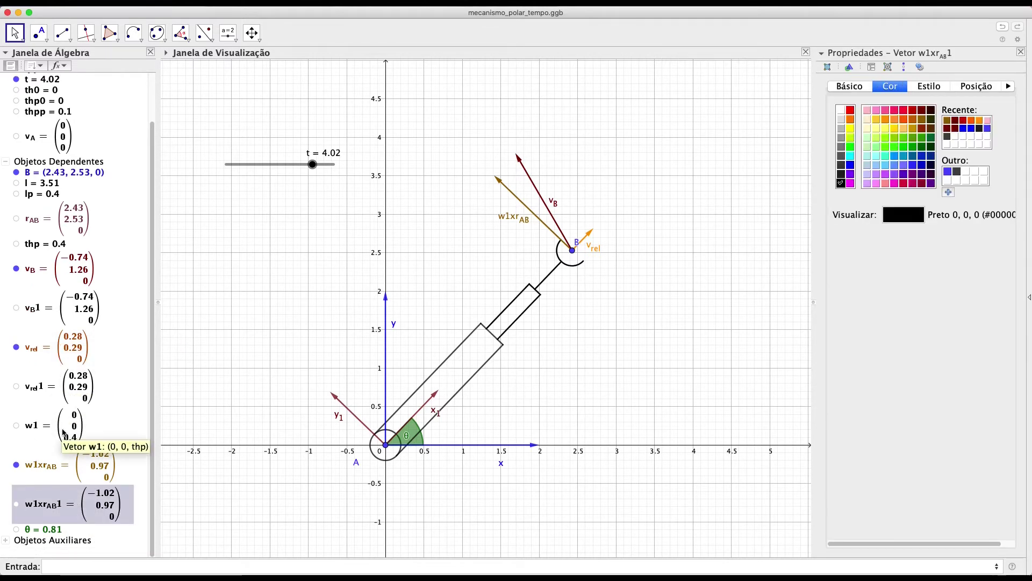
pyautogui.keyDown('super'); pyautogui.click(78, 388); pyautogui.keyUp('super')
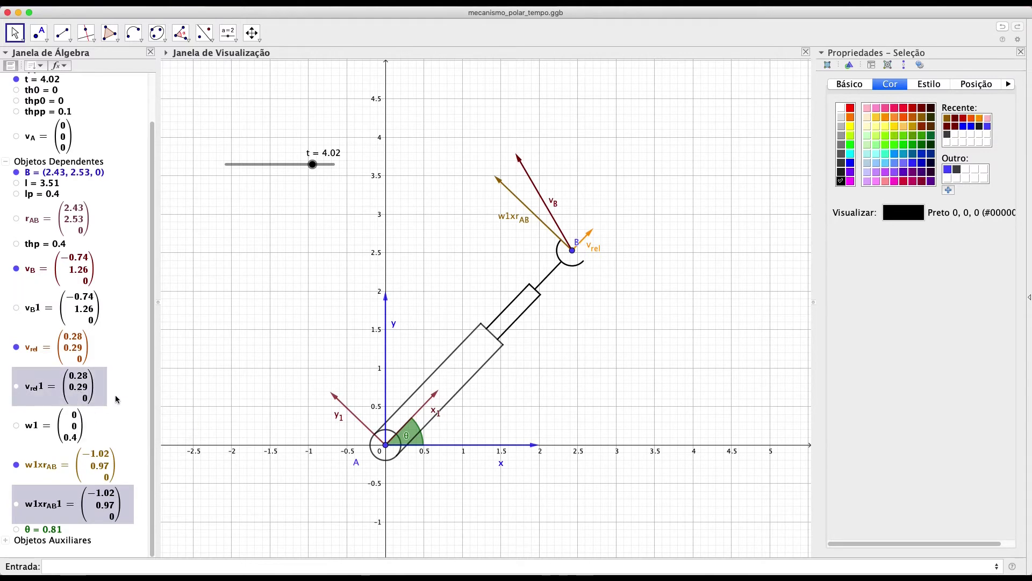
pyautogui.keyDown('super'); pyautogui.click(84, 319); pyautogui.keyUp('super')
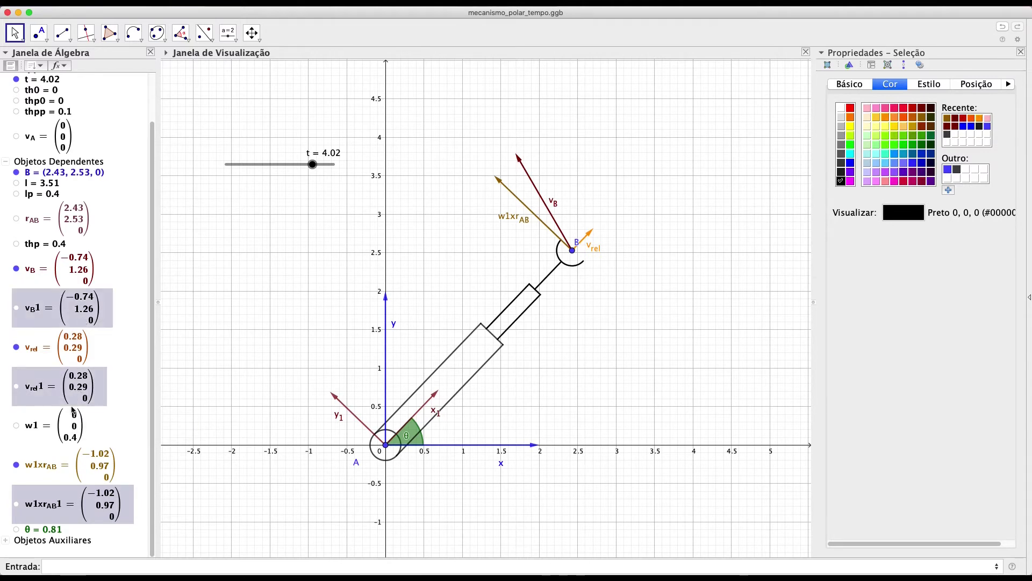
pyautogui.keyDown('super'); pyautogui.click(70, 423); pyautogui.keyUp('super')
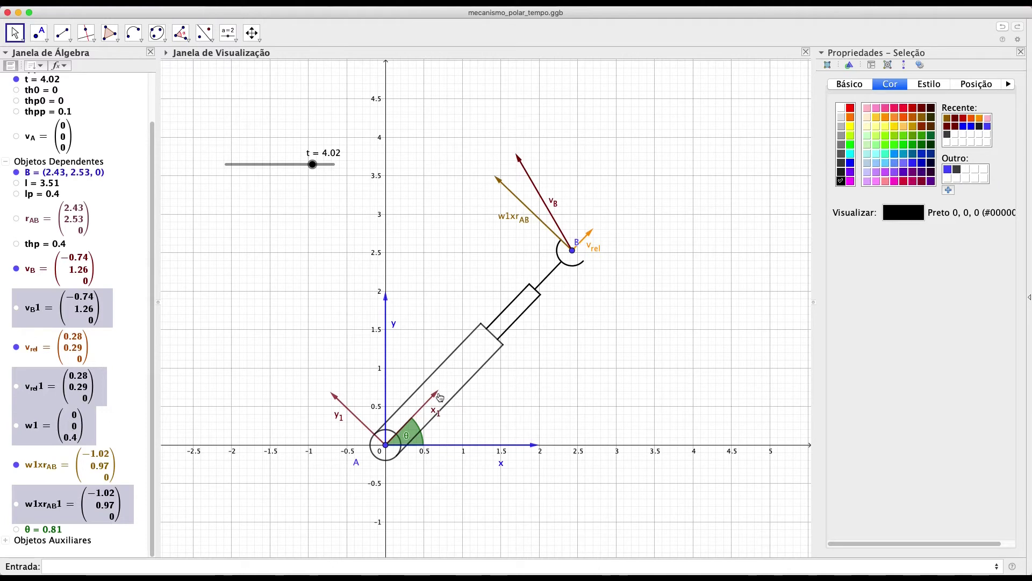
pyautogui.click(851, 85)
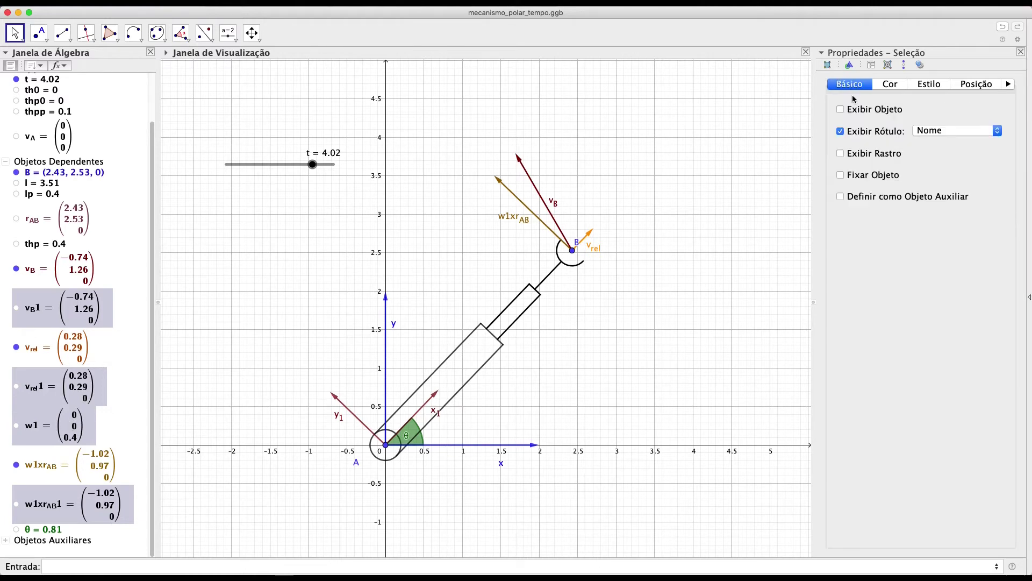
pyautogui.click(840, 197)
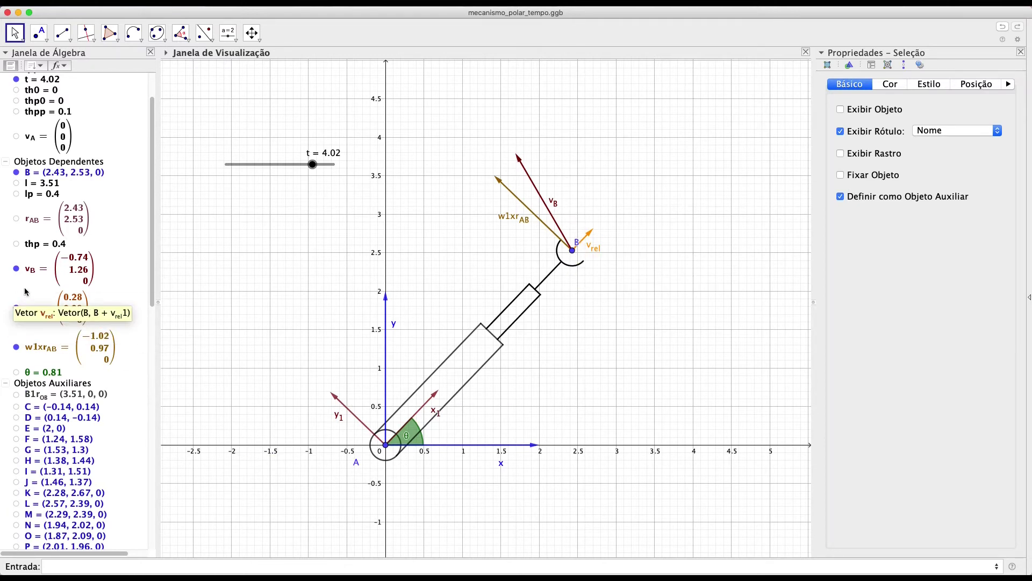
# Hide the vectors v_{B} and w1xr_{AB} from the graphics view
pyautogui.click(16, 268)
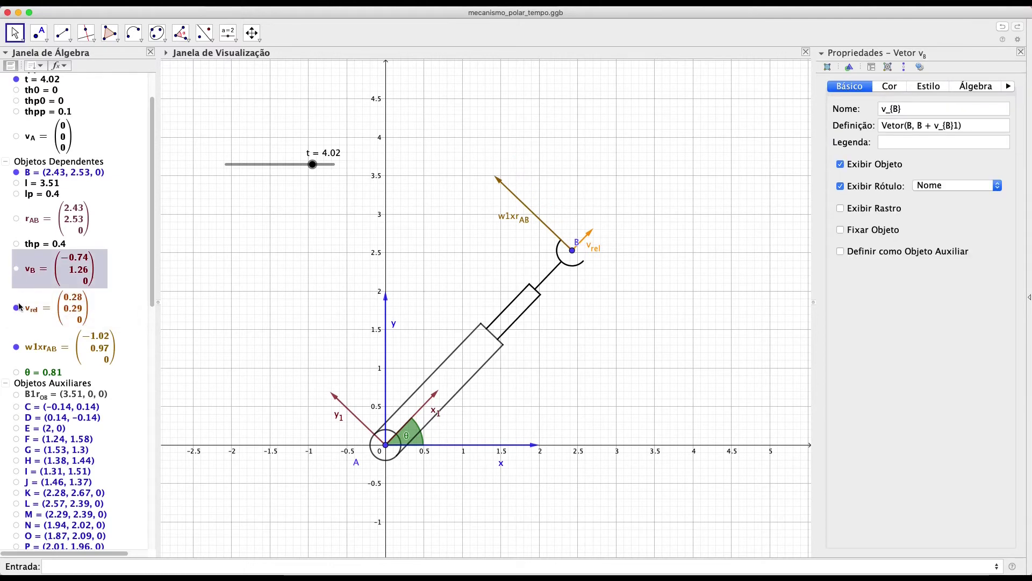
pyautogui.click(16, 347)
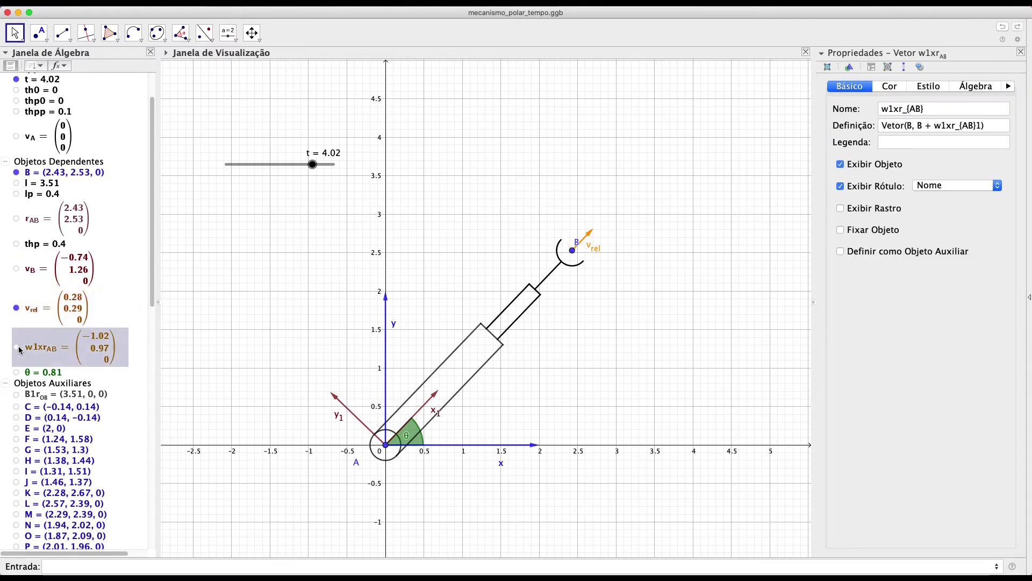
# Define the relative acceleration vector as a_{rel}1 = T1T*(lpp,0,0)
pyautogui.click(207, 560)
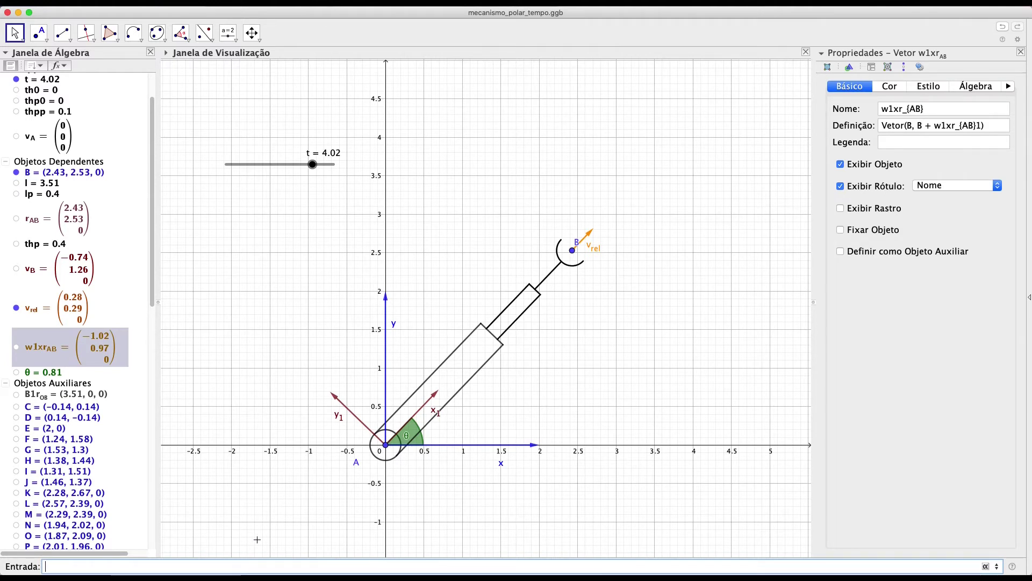
pyautogui.write('a')
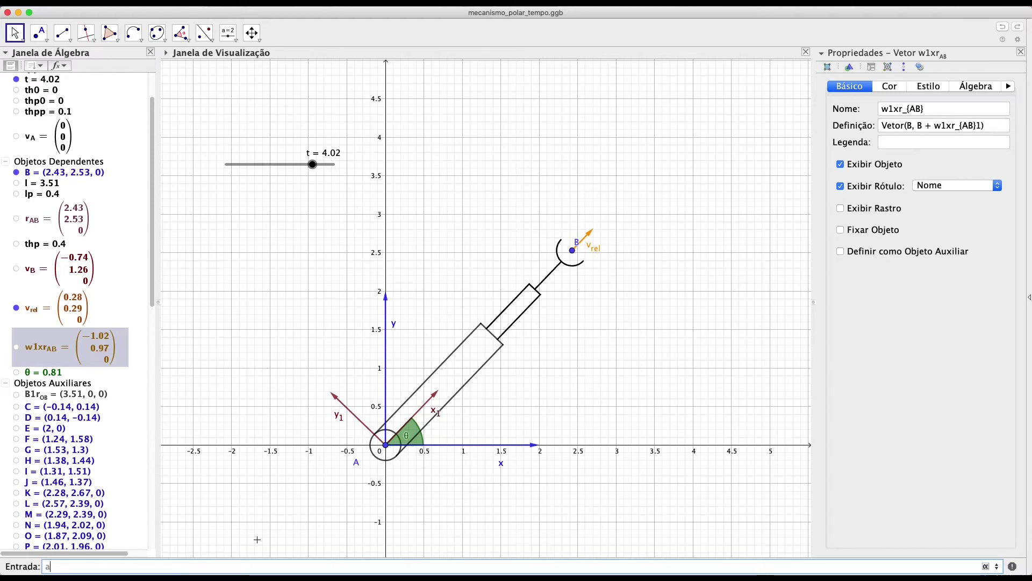
pyautogui.write('_{re')
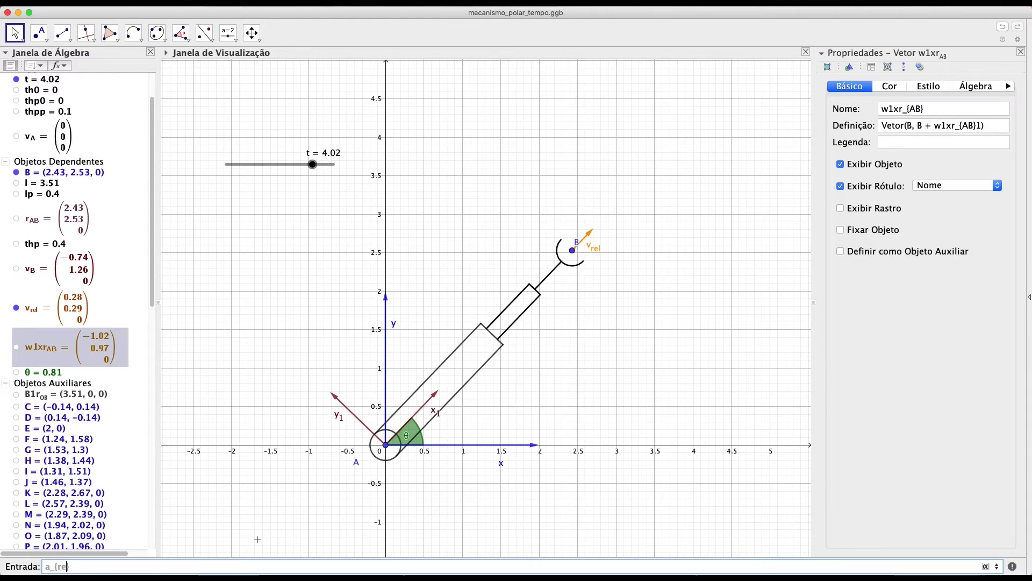
pyautogui.write('l}1 =')
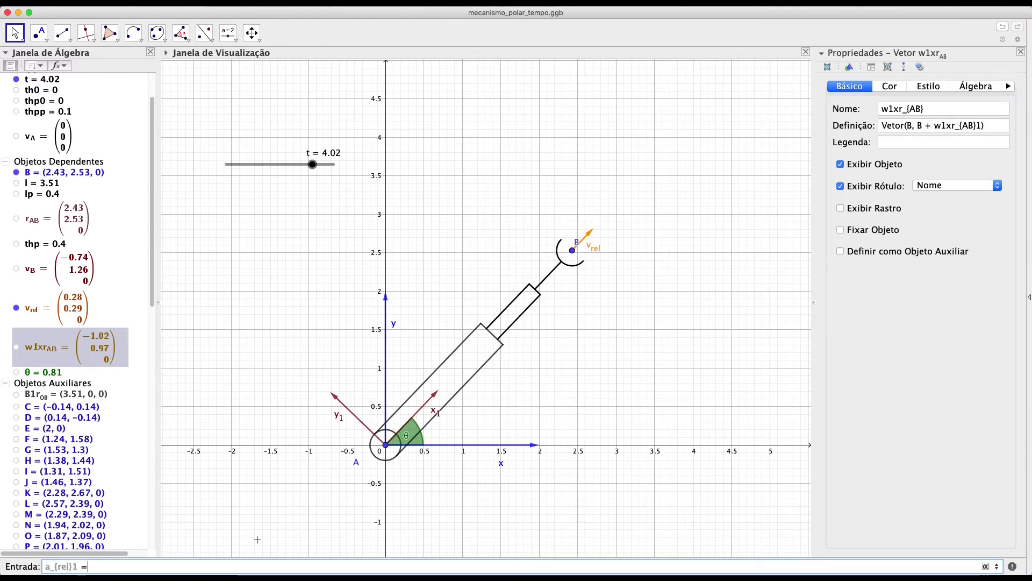
pyautogui.write(' T1t')
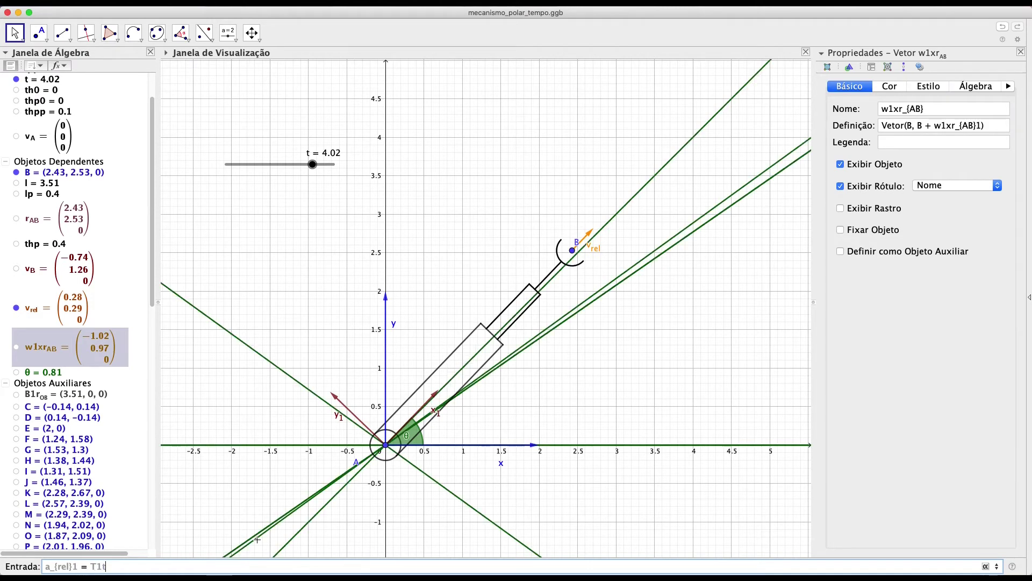
pyautogui.press('BackSpace')
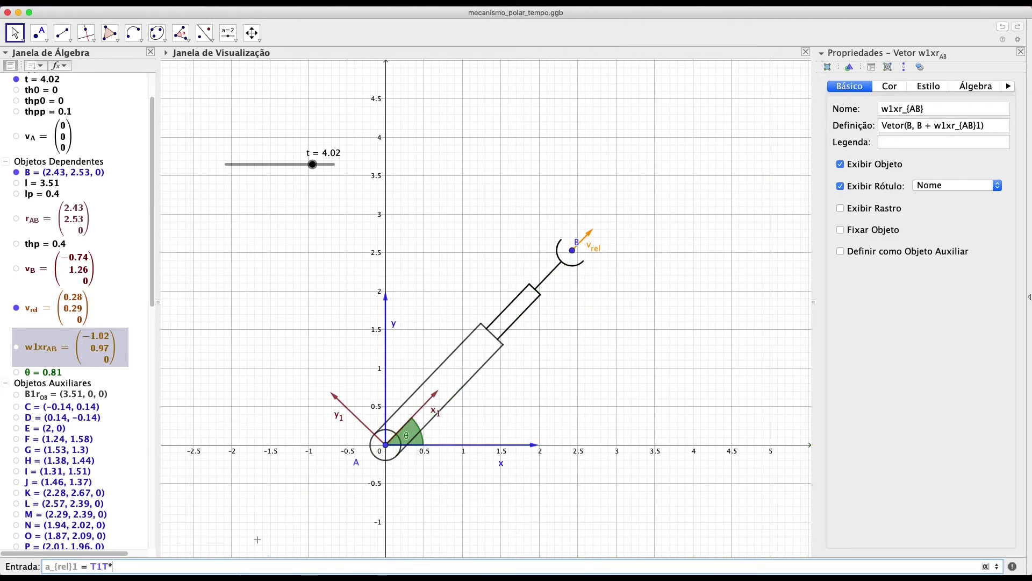
pyautogui.write('T*(')
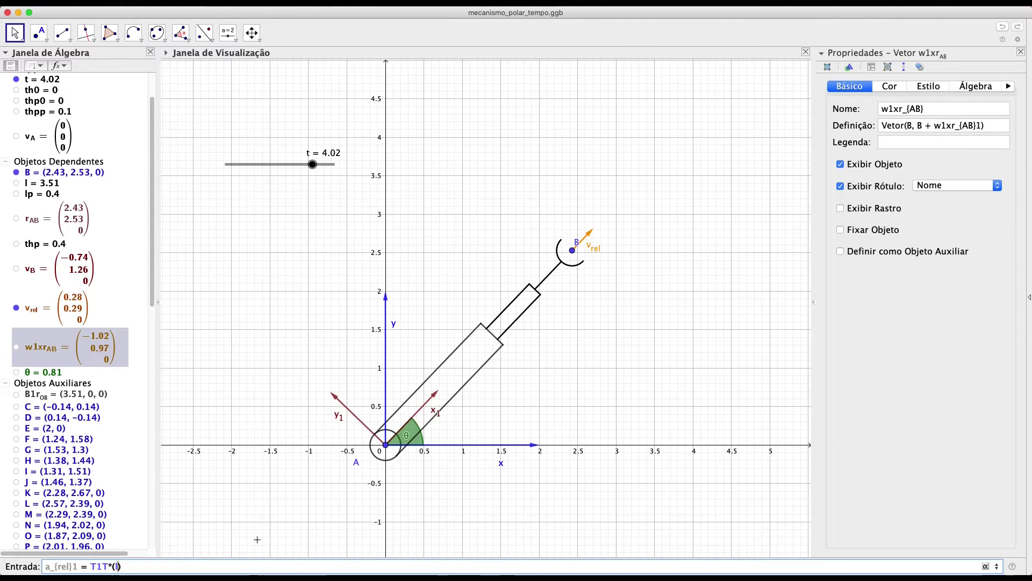
pyautogui.write('lpp,0,0')
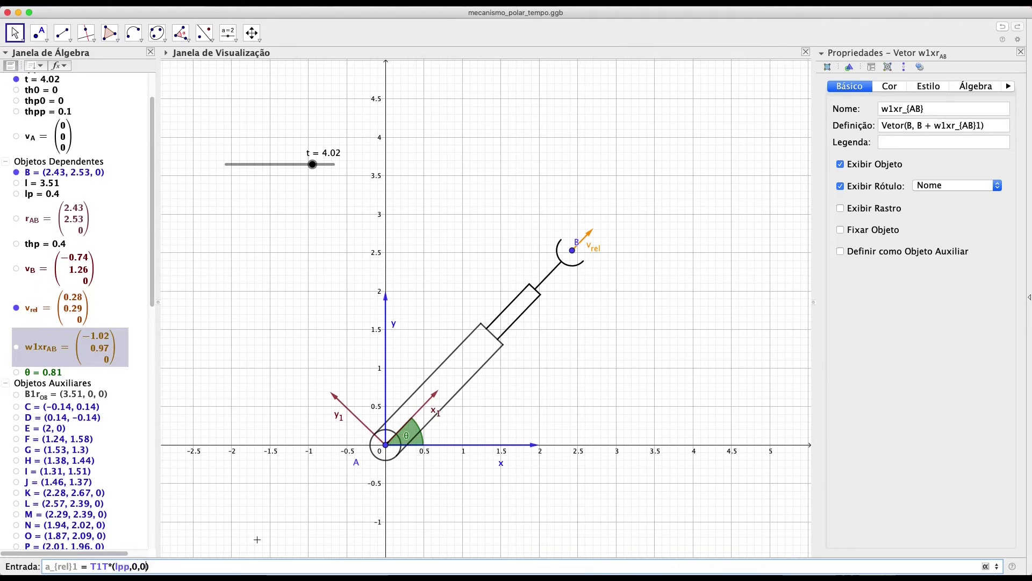
pyautogui.press('Return')
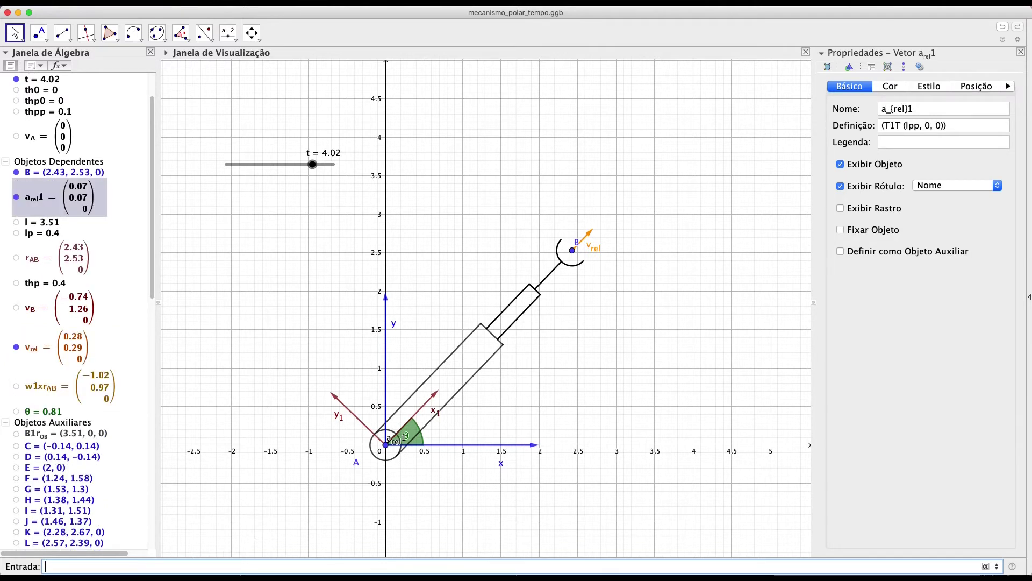
# Create the relative acceleration vector at point B as a_{rel} = Vector(B, B + a_{rel}1)
pyautogui.write('a_re')
pyautogui.write('{rel}')
pyautogui.write(' = Vect')
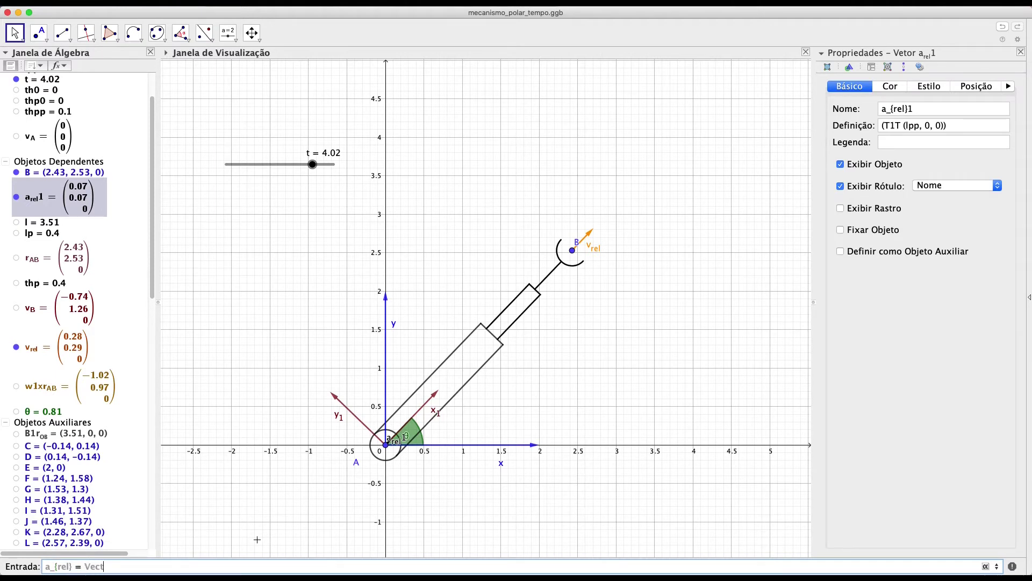
pyautogui.write('or(B,')
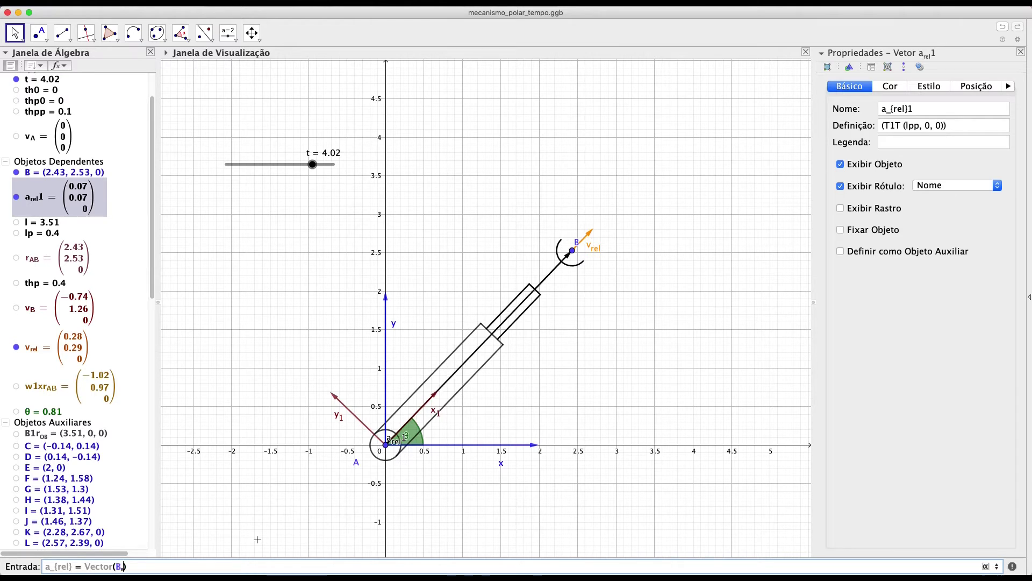
pyautogui.write(' B + A_')
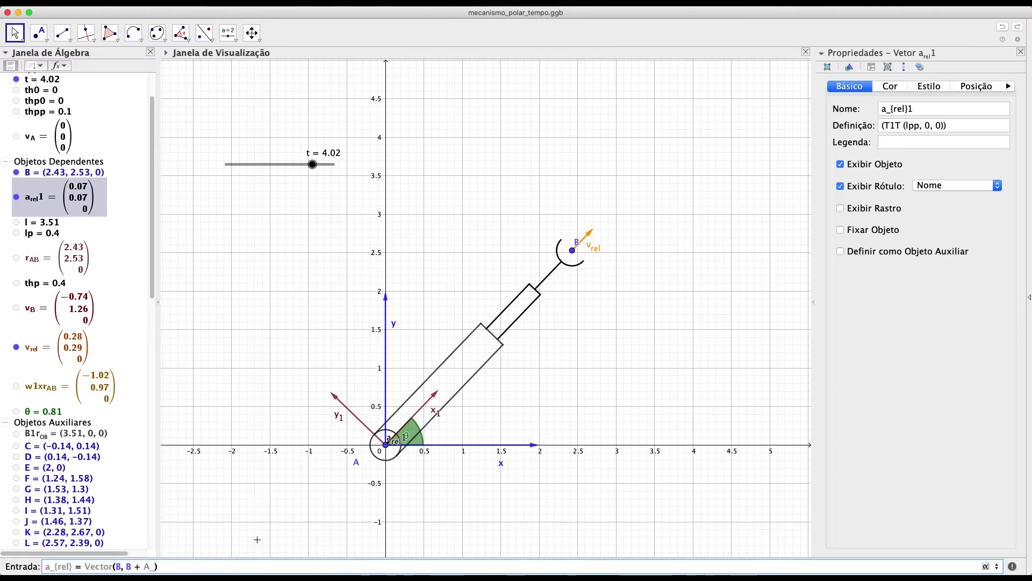
pyautogui.press('BackSpace')
pyautogui.write('a_')
pyautogui.write('{re;')
pyautogui.press('BackSpace')
pyautogui.write('l')
pyautogui.press('Escape')
pyautogui.write('= Vector(B, B + a_{rel}1)')
pyautogui.press('Return')
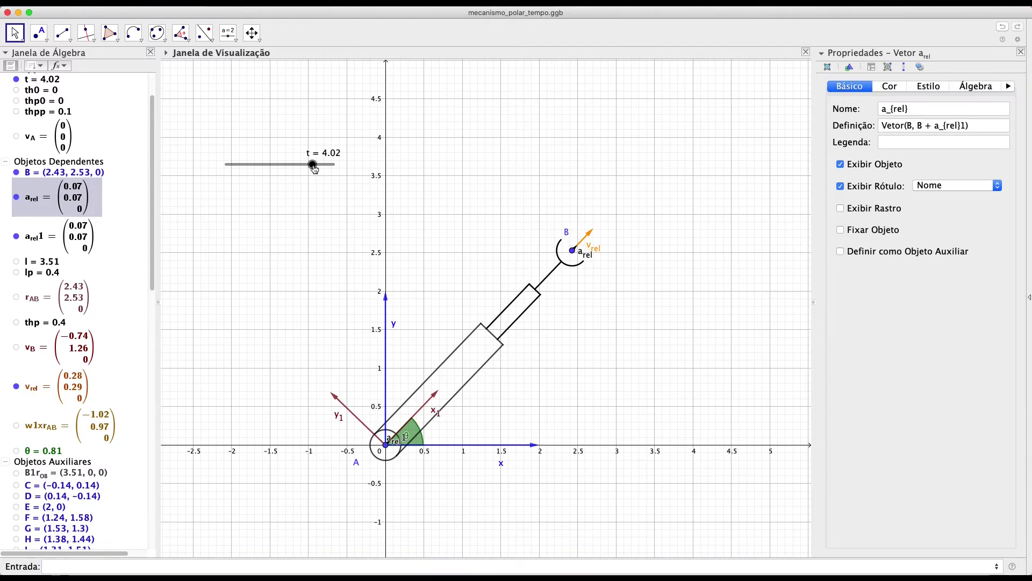
# Set the time slider t to 0 and turn off the trace of point B, clearing its trail from the graphics view
pyautogui.moveTo(317, 171)
pyautogui.mouseDown()
pyautogui.moveTo(254, 168)
pyautogui.moveTo(244, 184)
pyautogui.moveTo(223, 169)
pyautogui.mouseUp()
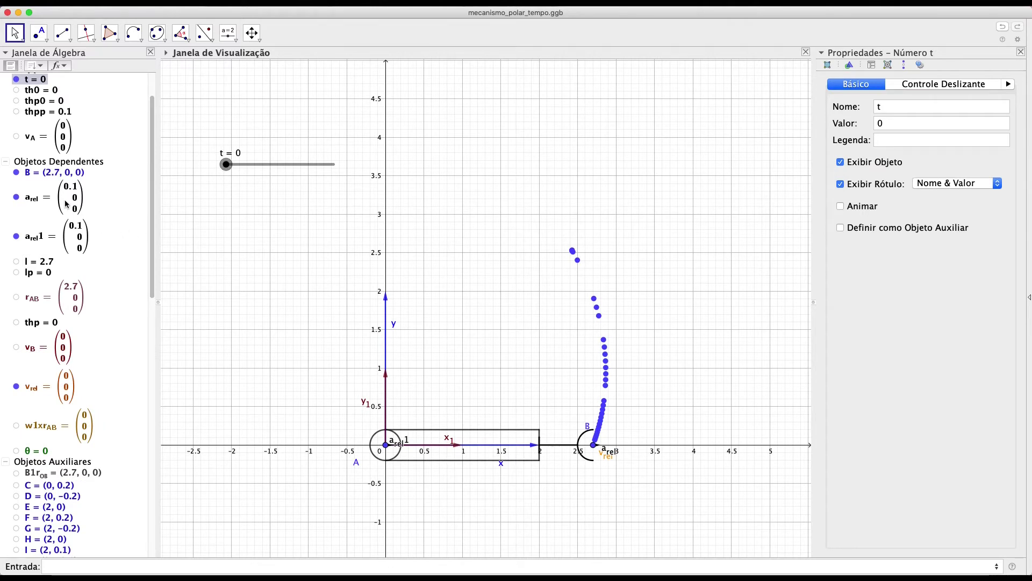
pyautogui.scroll(3, 65, 204)
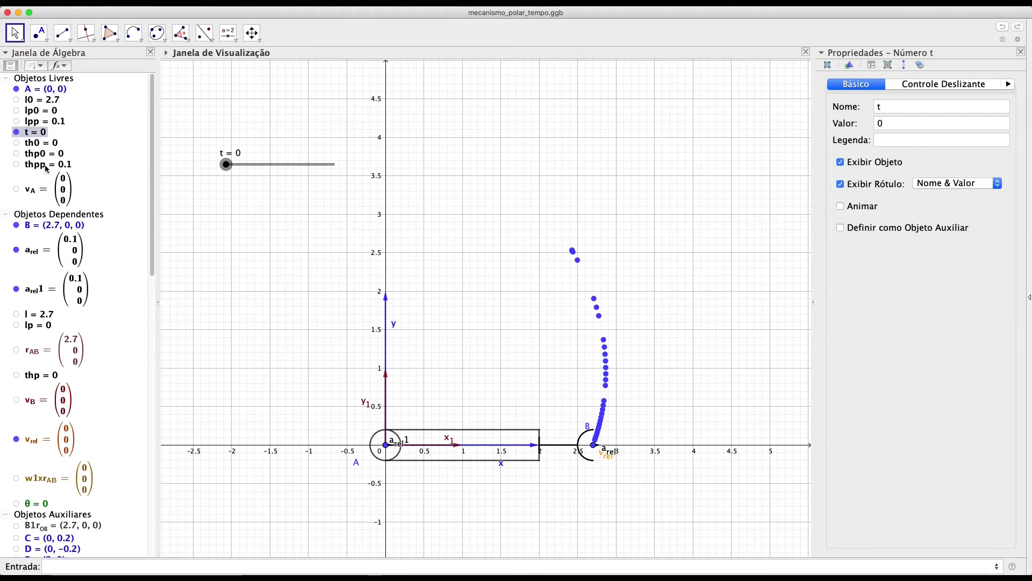
pyautogui.click(56, 225)
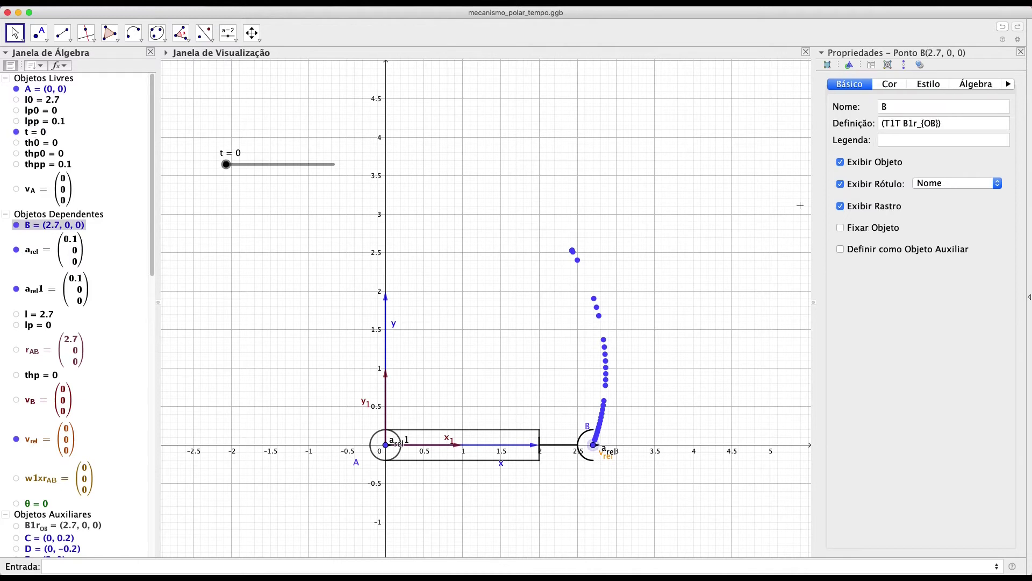
pyautogui.click(848, 209)
pyautogui.scroll(1, 773, 260)
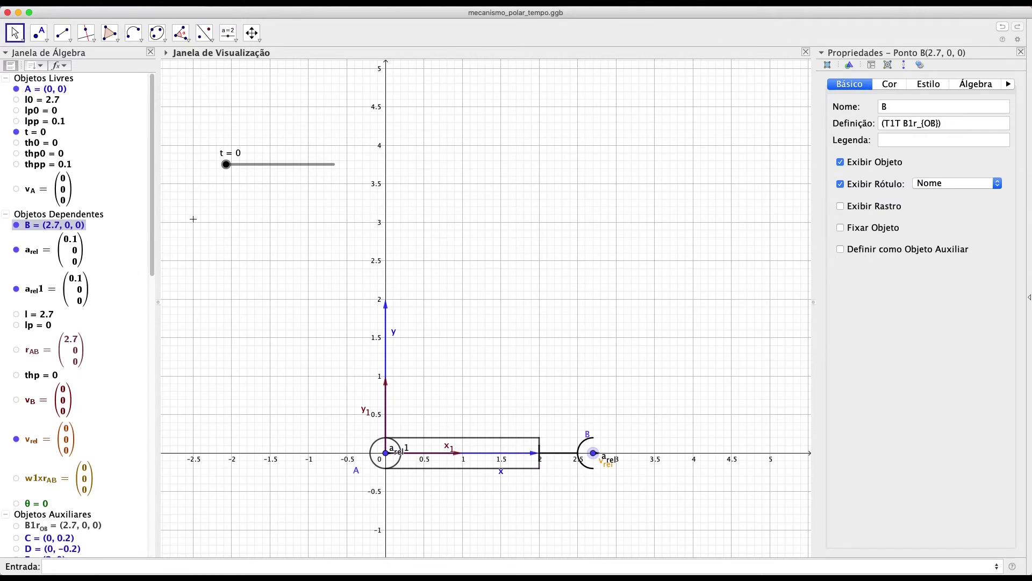
# Hide the vector a_{rel}1 from the graphics view and move the time slider t to 4.3
pyautogui.click(16, 288)
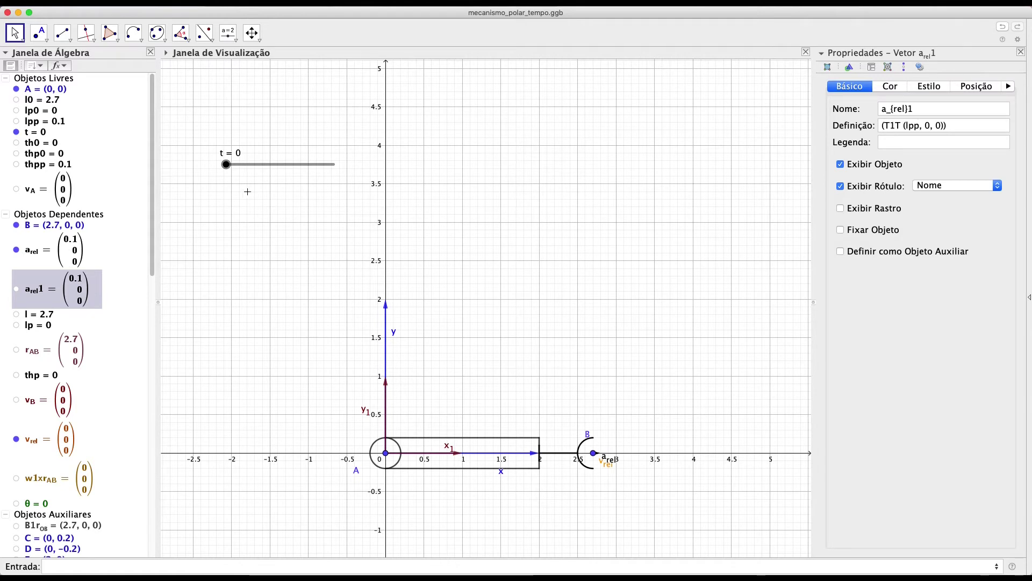
pyautogui.moveTo(225, 171); pyautogui.dragTo(318, 178)
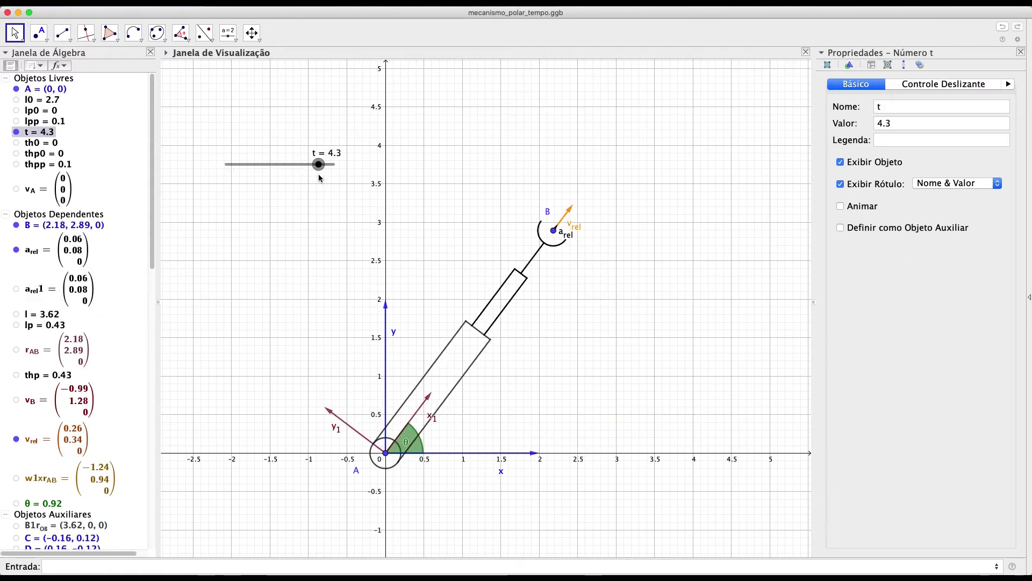
# Define the cross product vector as w1xv_{rel}1 = Cross(w1, v_{rel}1)
pyautogui.click(191, 569)
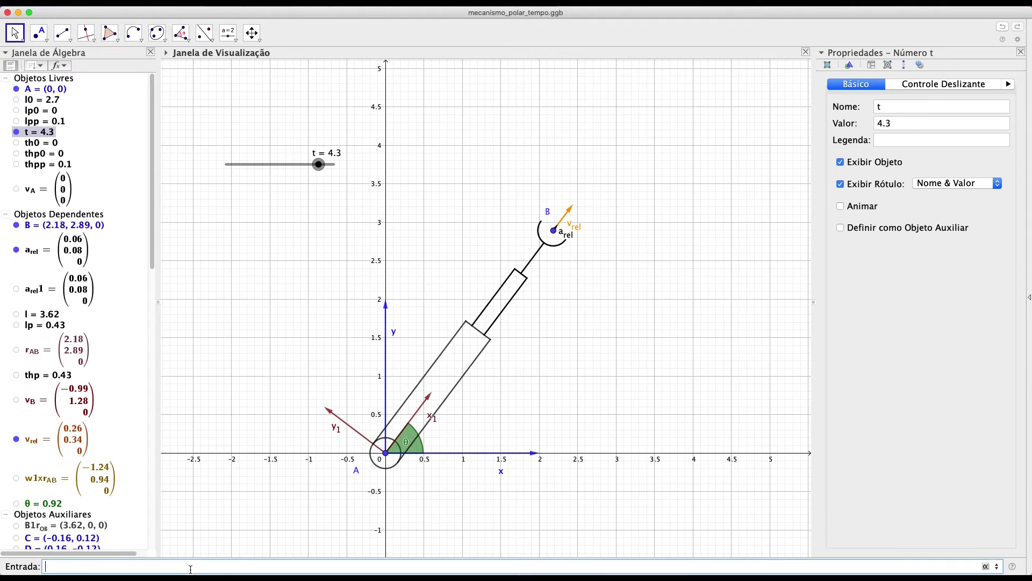
pyautogui.write('w1xv_{rel} = ')
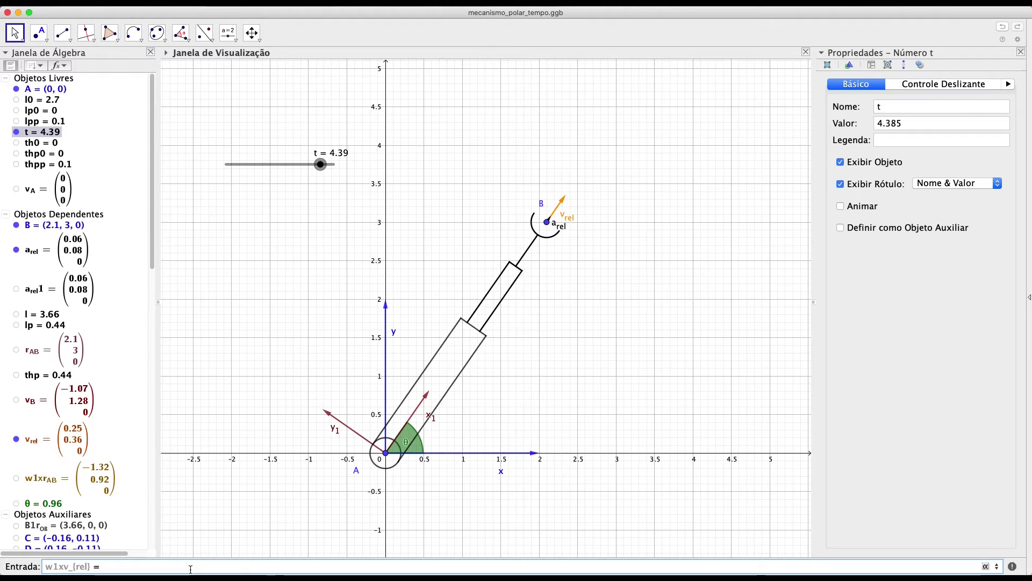
pyautogui.write('c')
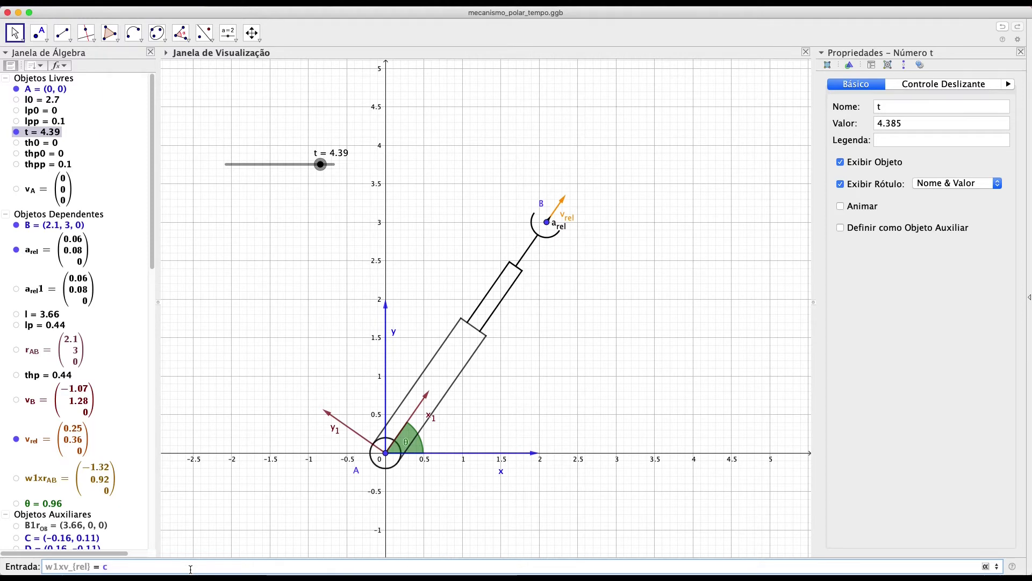
pyautogui.press('BackSpace')
pyautogui.write('Cross')
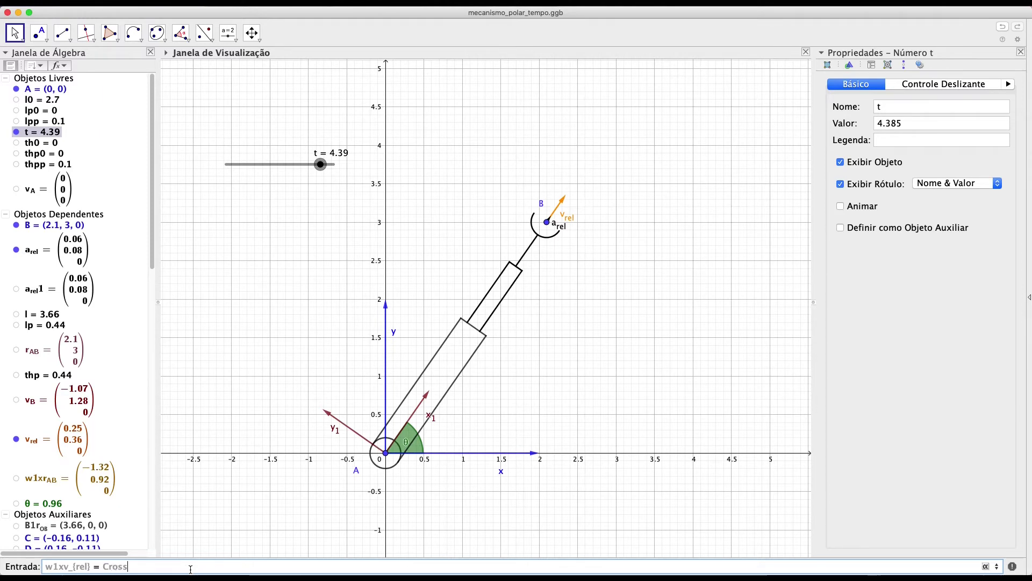
pyautogui.press('Left')
pyautogui.press('Left')
pyautogui.press('Left')
pyautogui.press('Left')
pyautogui.press('Left')
pyautogui.press('Left')
pyautogui.press('Left')
pyautogui.press('Left')
pyautogui.write('1 = Cross')
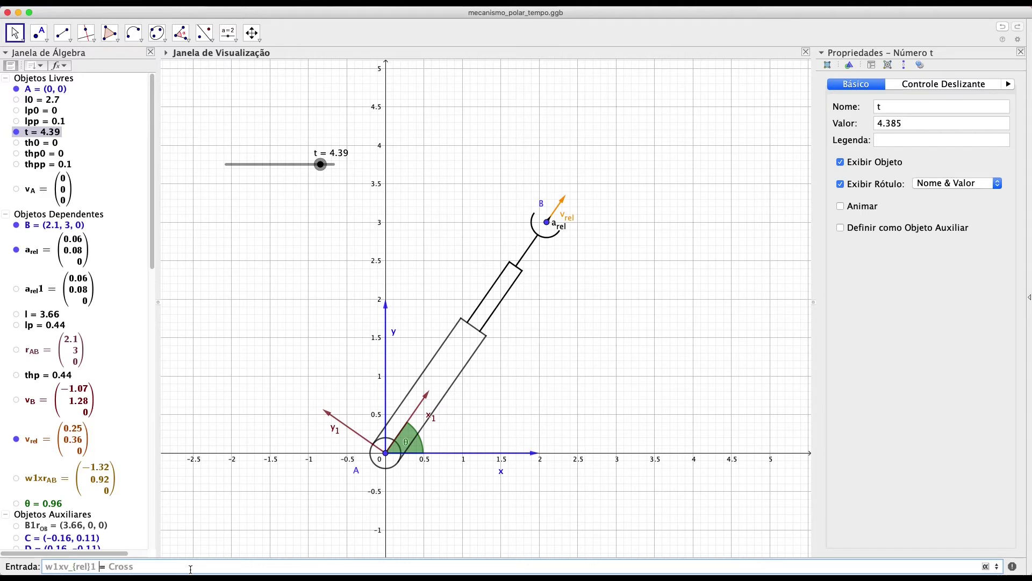
pyautogui.write('(w1, v_{rel')
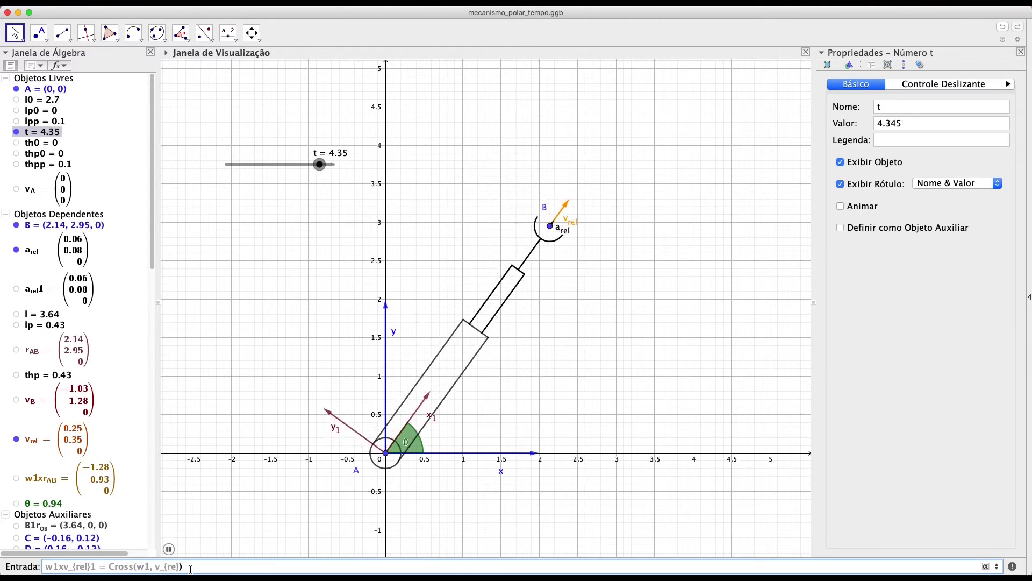
pyautogui.write('}1')
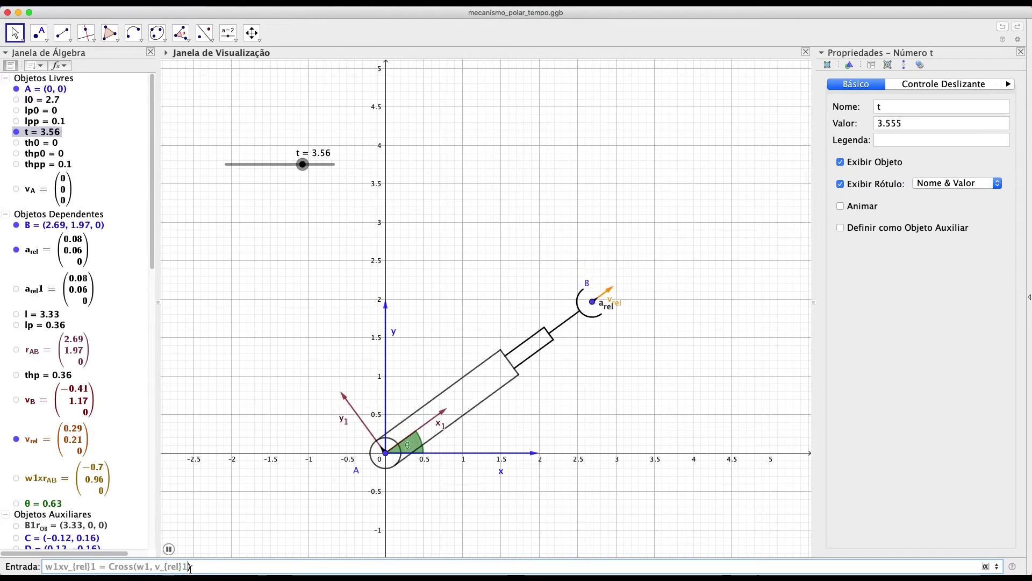
# Create the vector w1xv_{rel}1 = Cross(w1, v_{rel}1) and set the time slider t to about 1.47
pyautogui.press('Return')
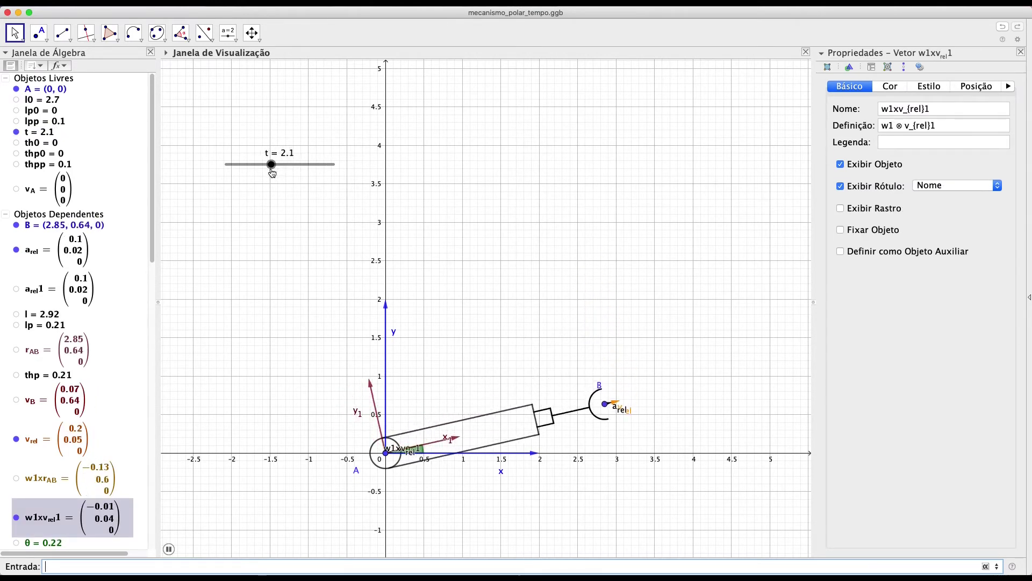
pyautogui.click(257, 164)
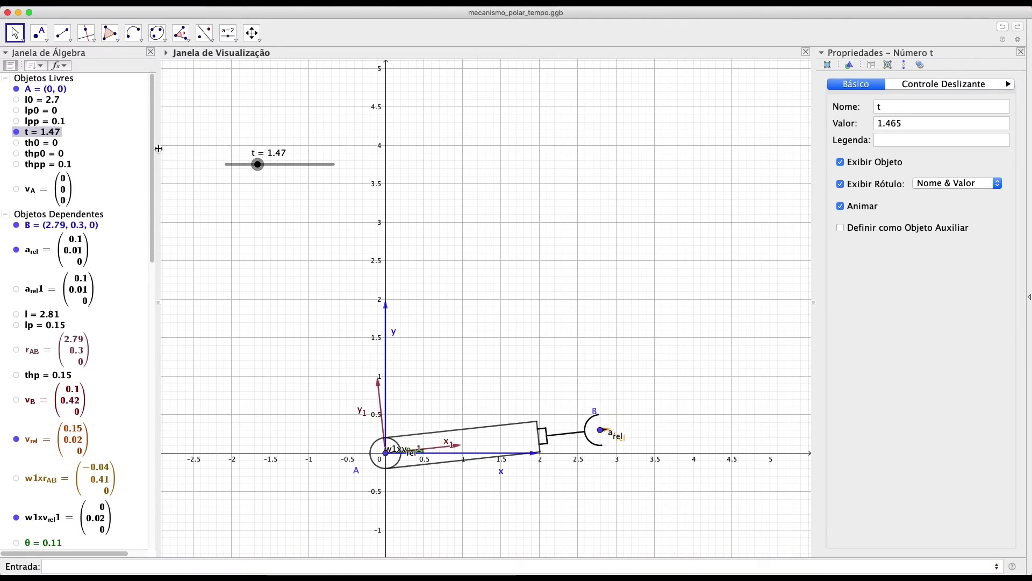
pyautogui.click(279, 369)
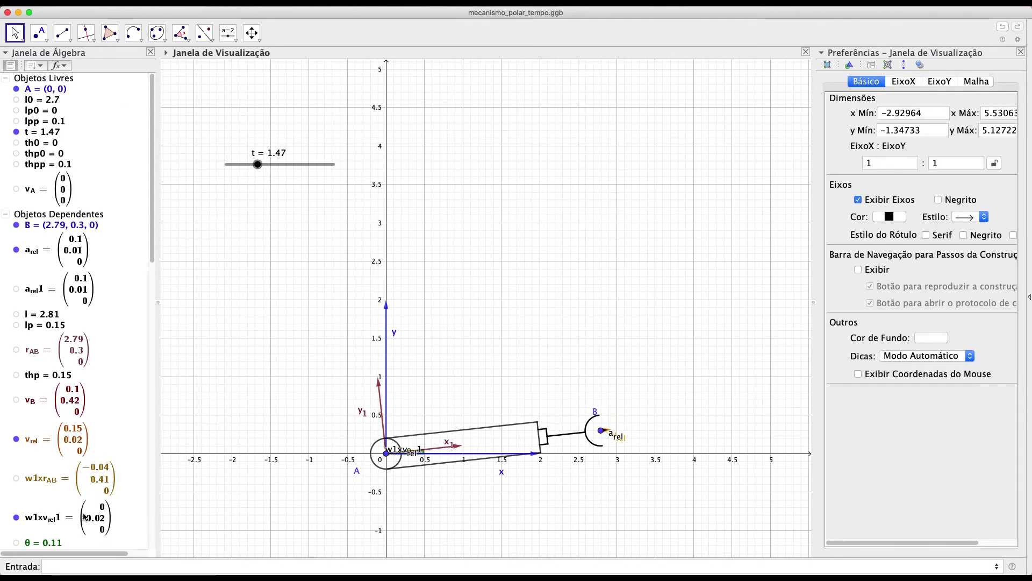
# Define w1xv_{rel} = Vector(B, B + w1xv_{rel}1) so it starts at point B, and hide the helper vector w1xv_{rel}1
pyautogui.click(115, 566)
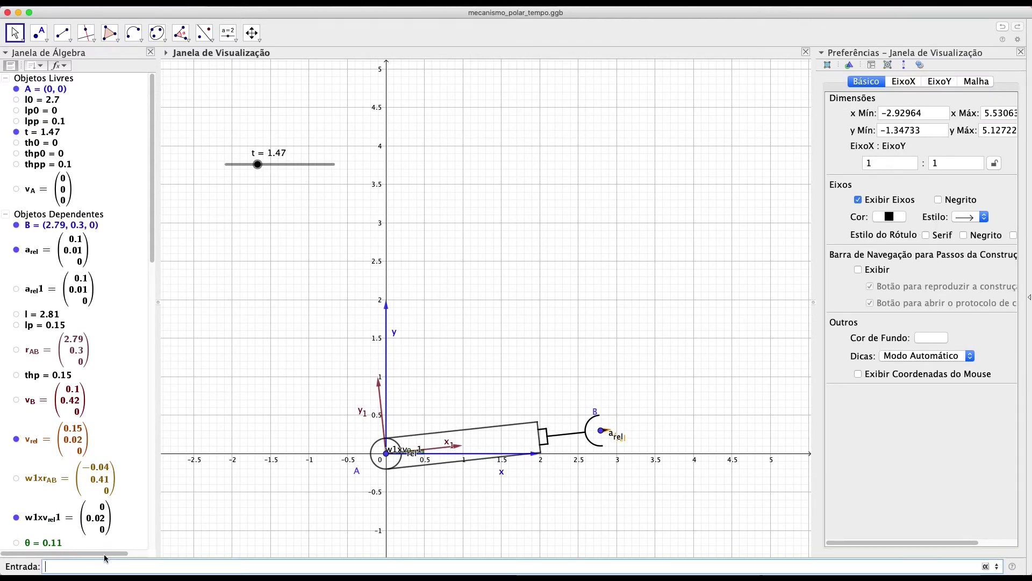
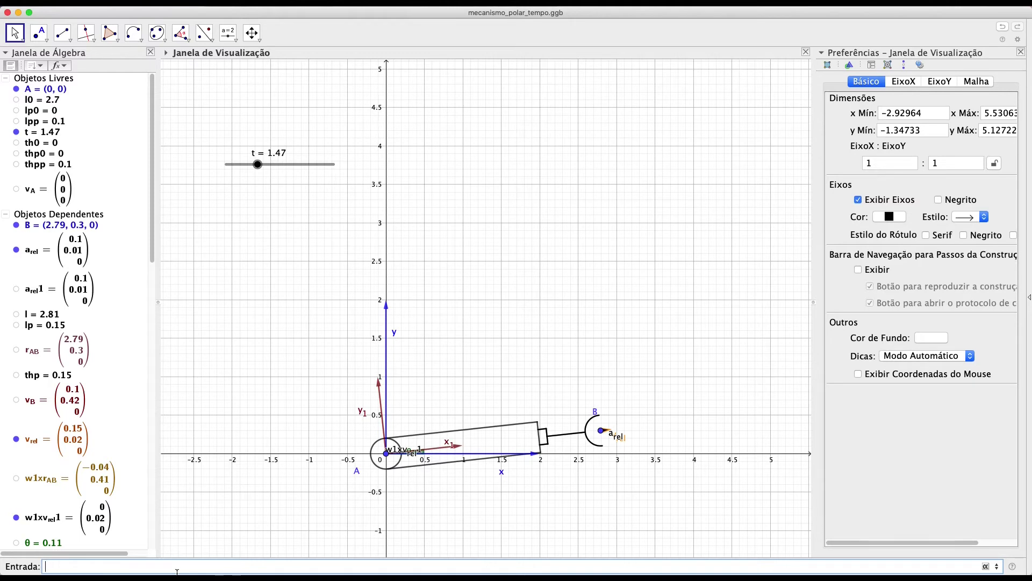
pyautogui.write('w1xv_{rel} = Vector')
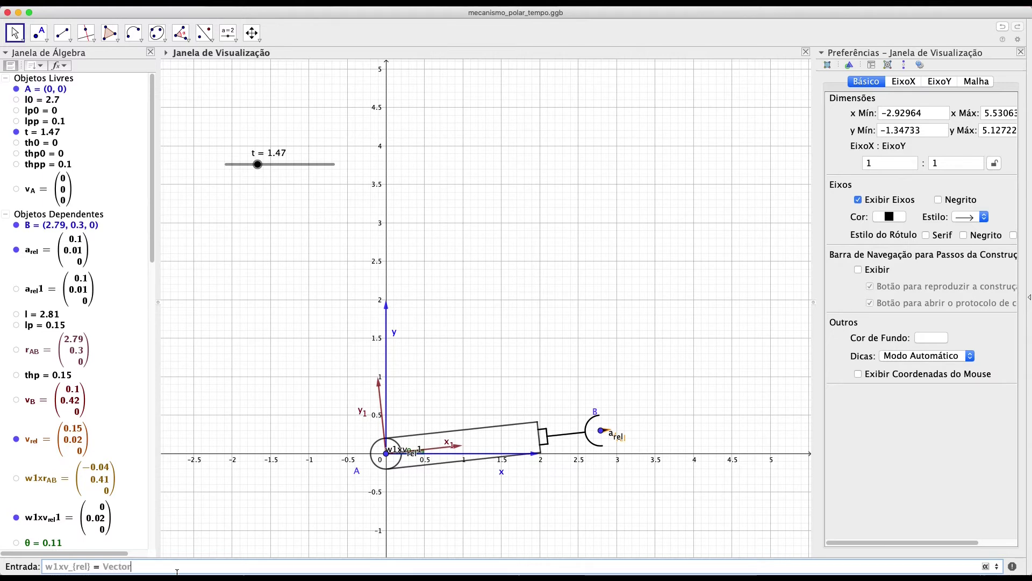
pyautogui.write('()B')
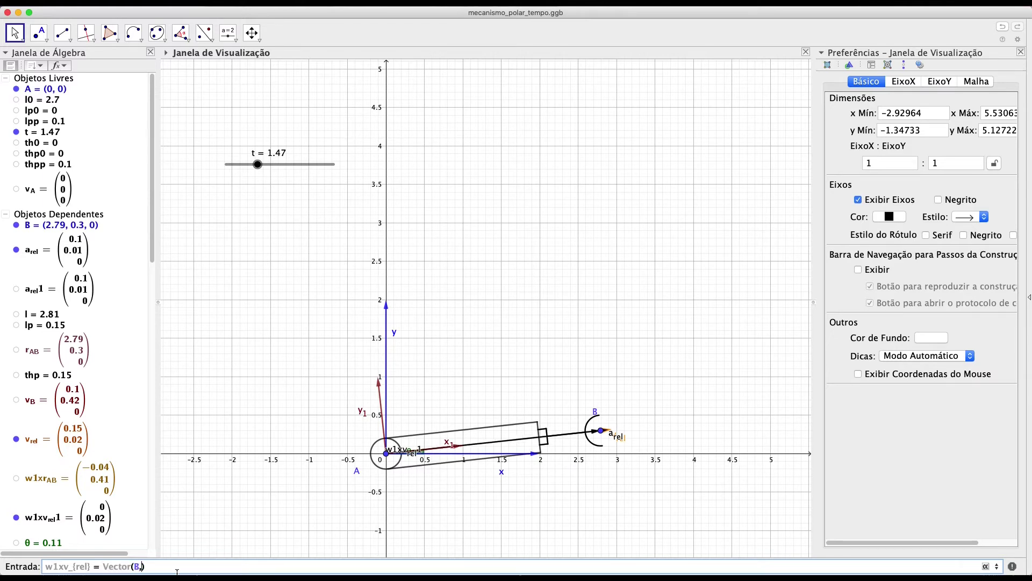
pyautogui.write(', ')
pyautogui.write('B + ')
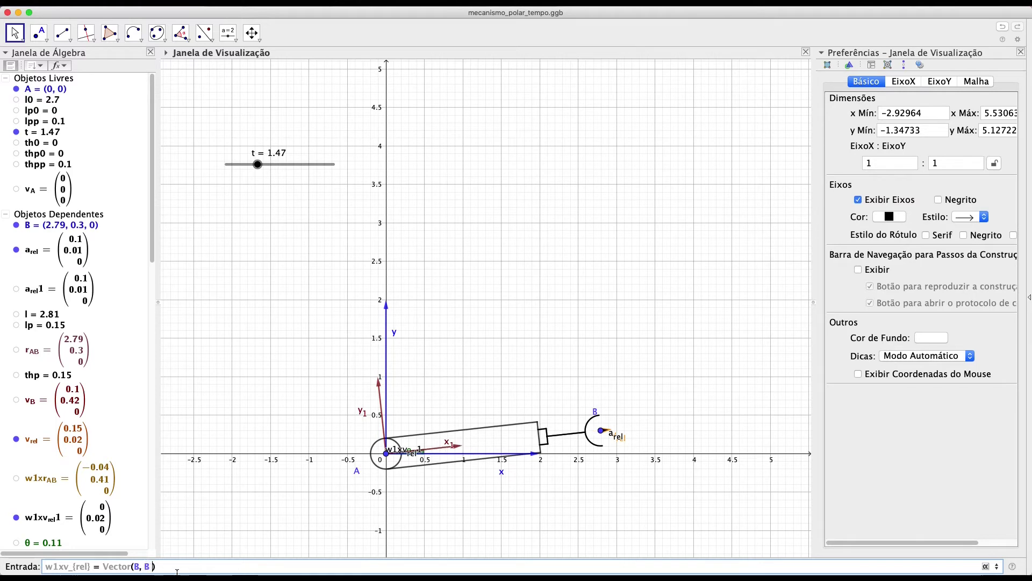
pyautogui.write('w1x')
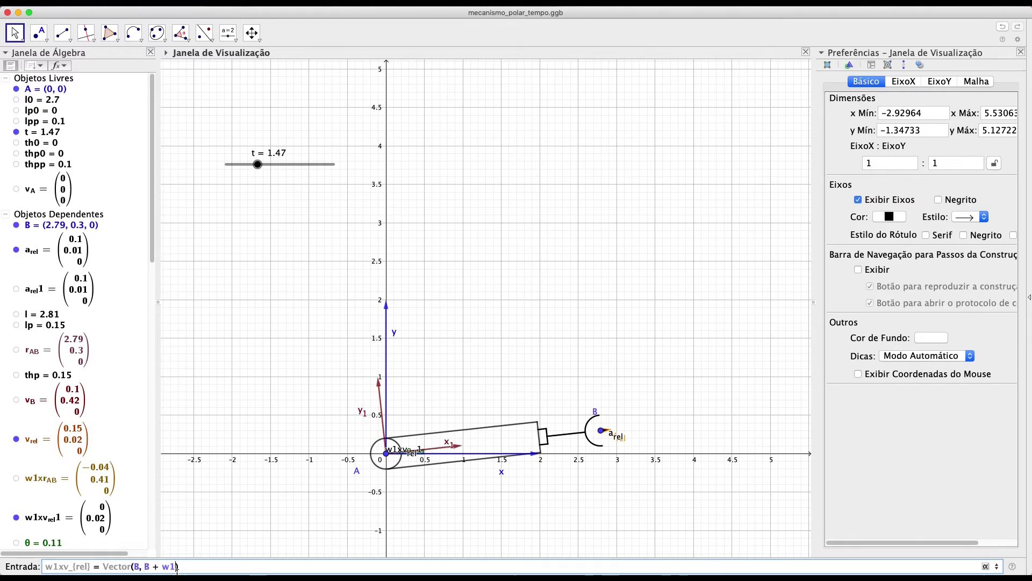
pyautogui.write('v_{rel')
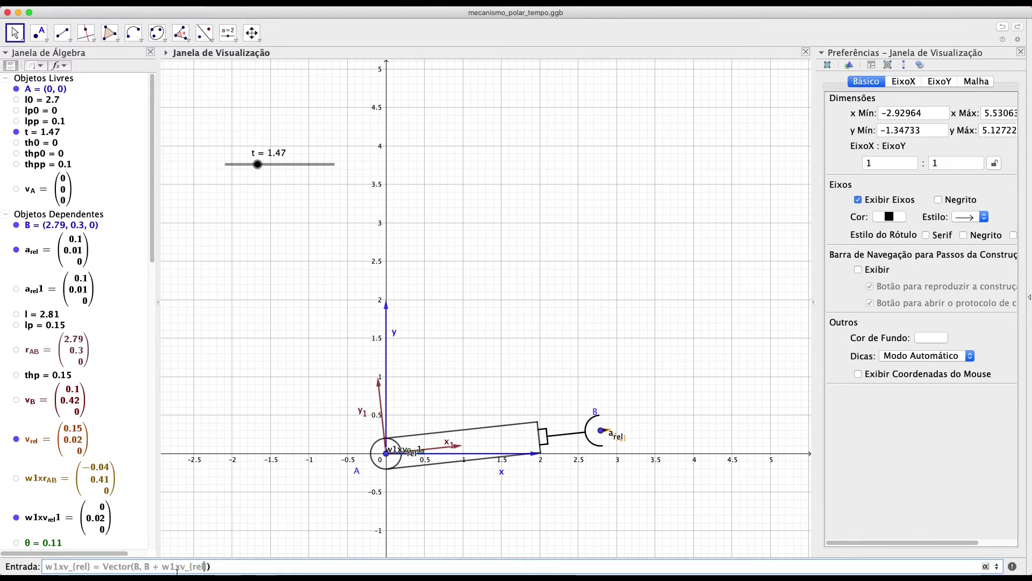
pyautogui.write('}1')
pyautogui.press('Return')
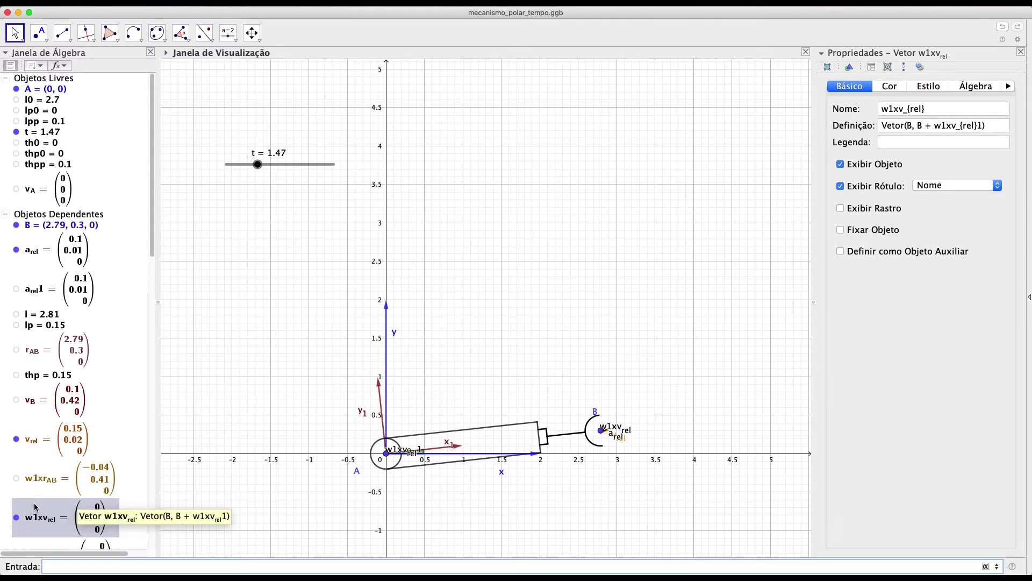
pyautogui.scroll(-2, 35, 506)
pyautogui.click(16, 526)
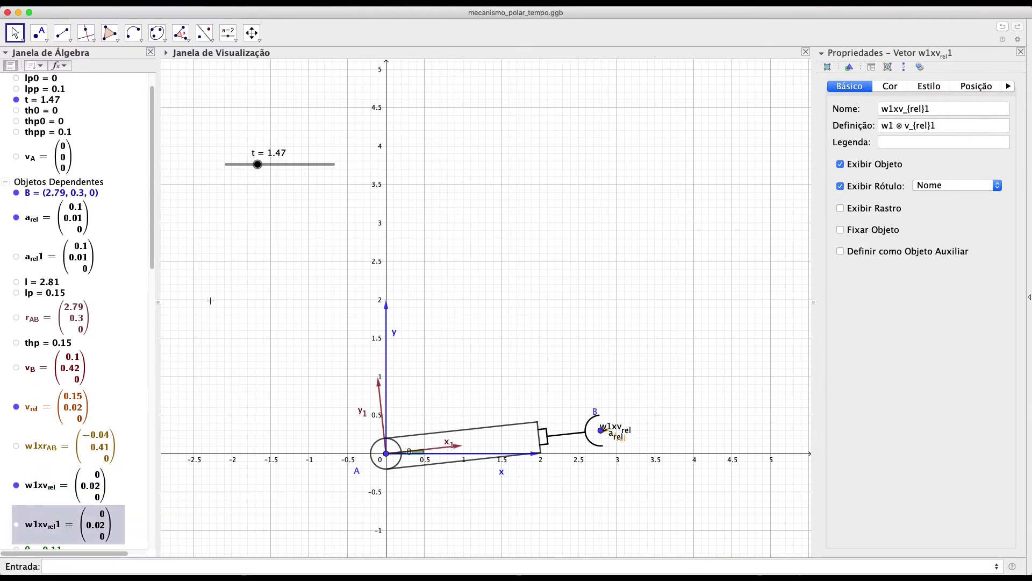
# Set t to 4.8 and move the w1xv_rel label clear of the a_rel label near point B
pyautogui.moveTo(258, 165); pyautogui.dragTo(333, 184)
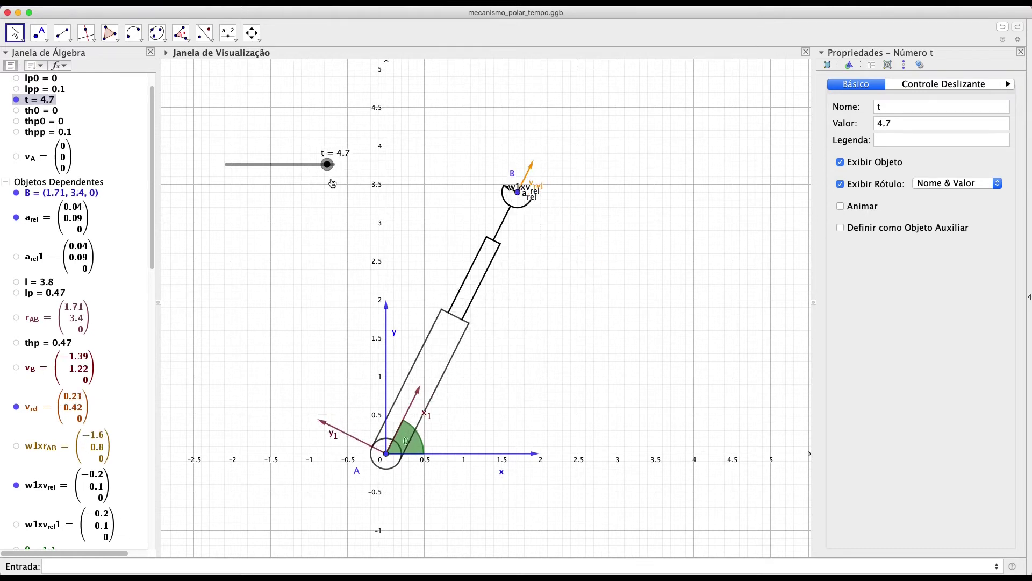
pyautogui.press('Right')
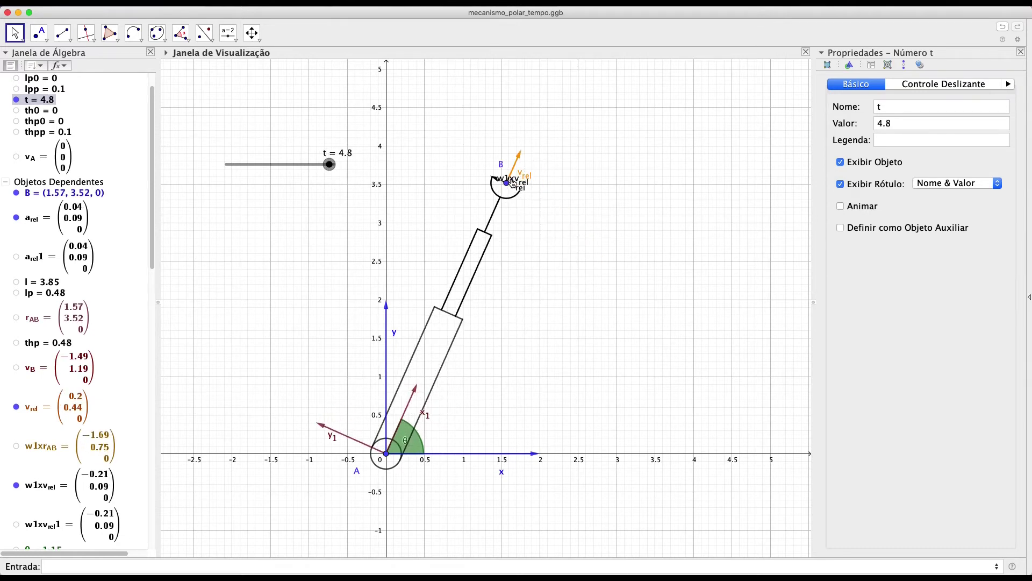
pyautogui.moveTo(513, 184); pyautogui.dragTo(465, 193)
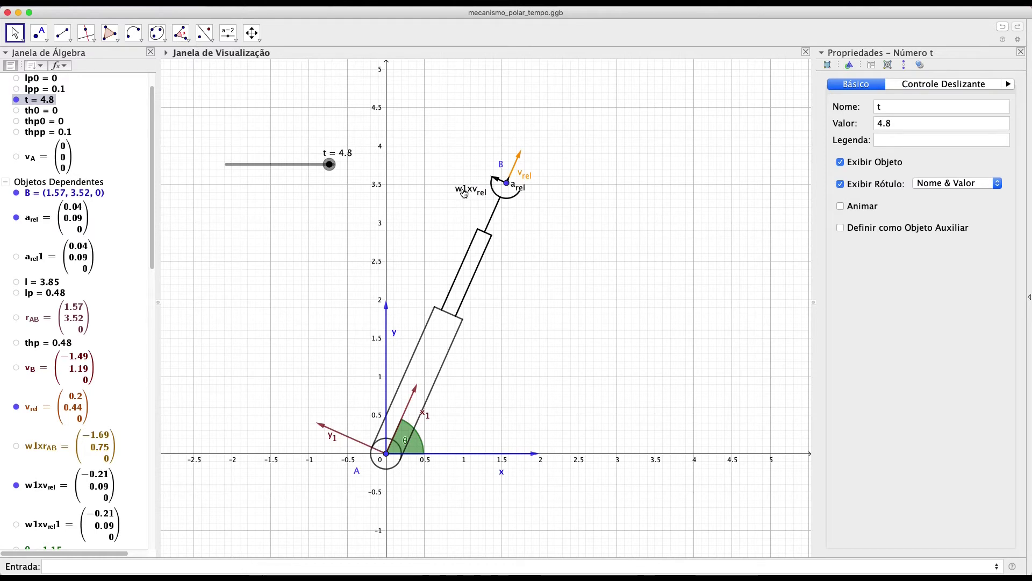
# Set t to 0.5 and inspect the vectors w1xv_rel and w1xv_rel1 at that instant
pyautogui.moveTo(325, 170); pyautogui.dragTo(238, 169)
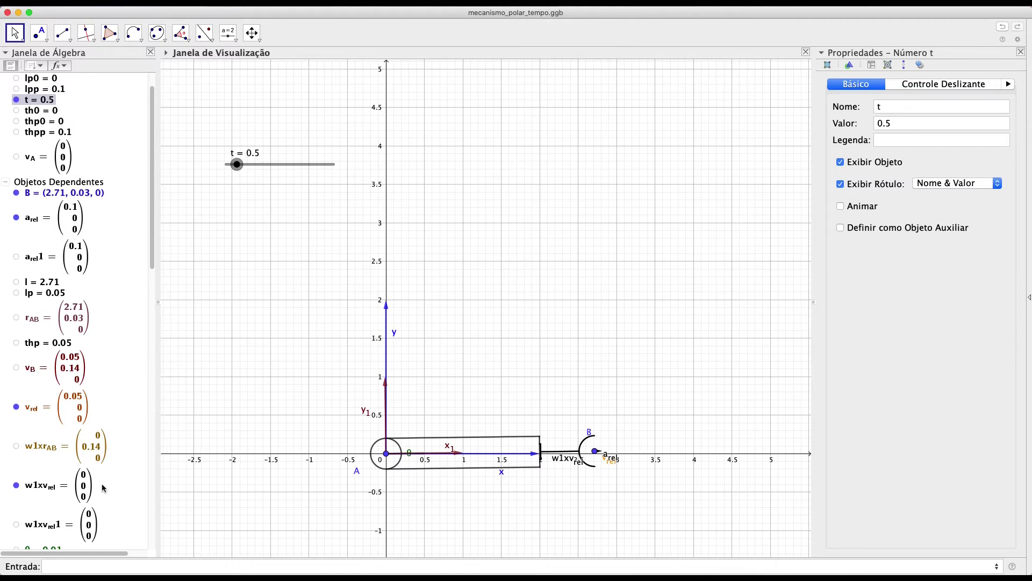
pyautogui.click(55, 493)
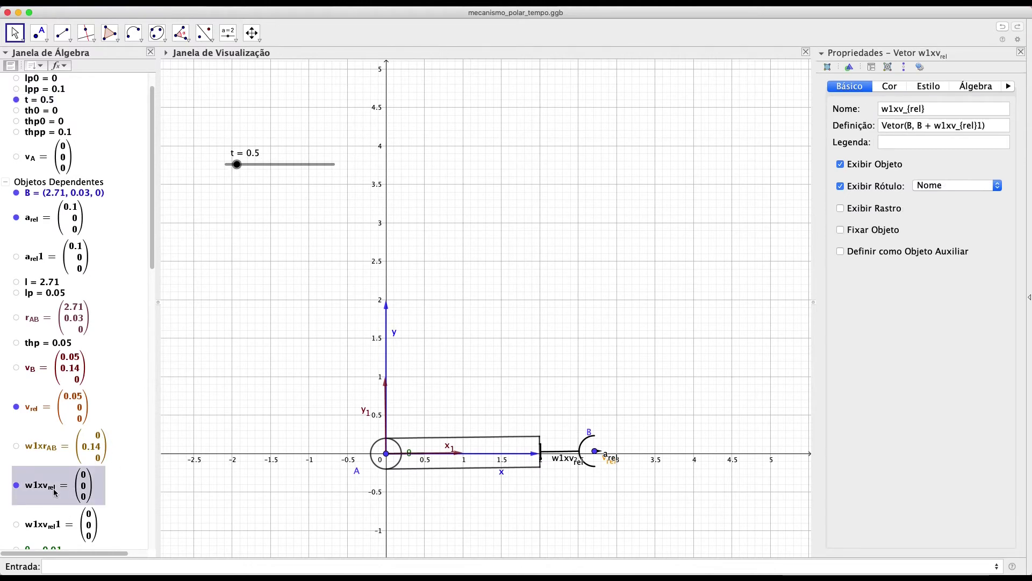
pyautogui.click(56, 526)
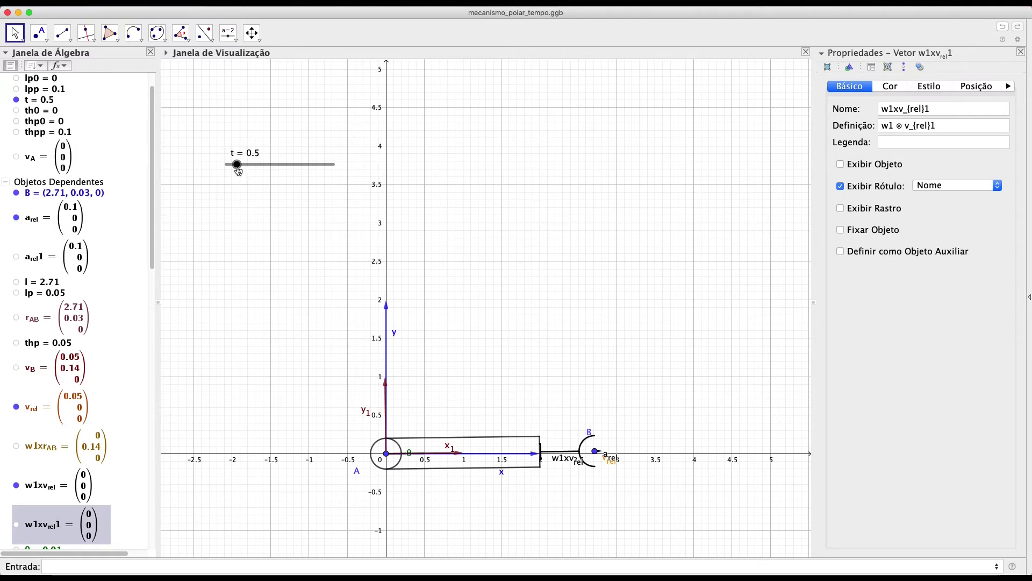
# Set t to 4.9 and move the a_rel label slightly away from point B
pyautogui.moveTo(239, 171); pyautogui.dragTo(331, 189)
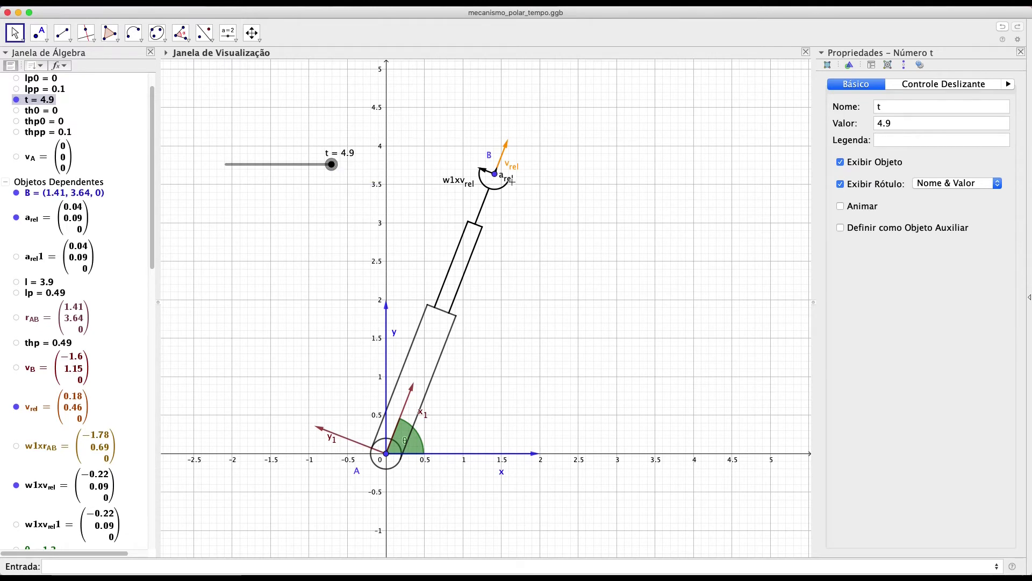
pyautogui.moveTo(511, 183); pyautogui.dragTo(516, 191)
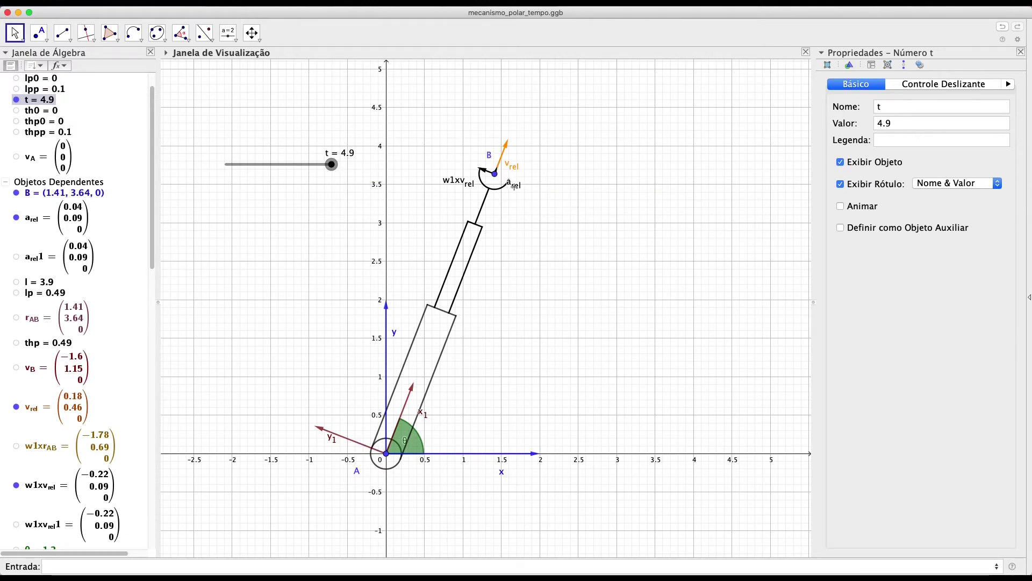
# Recolor the vector a_rel bright green (102, 204, 0)
pyautogui.click(515, 185)
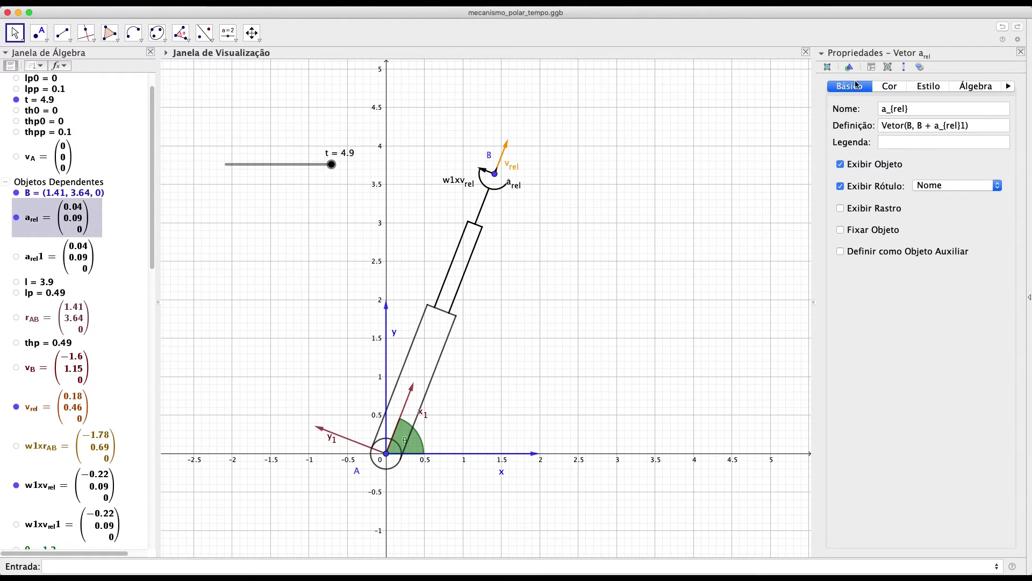
pyautogui.click(890, 89)
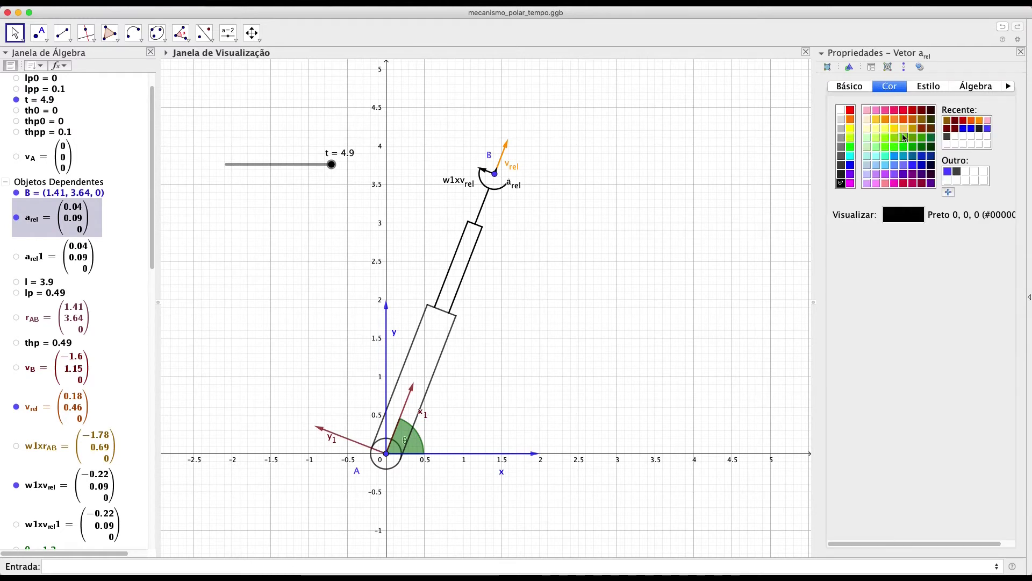
pyautogui.click(931, 139)
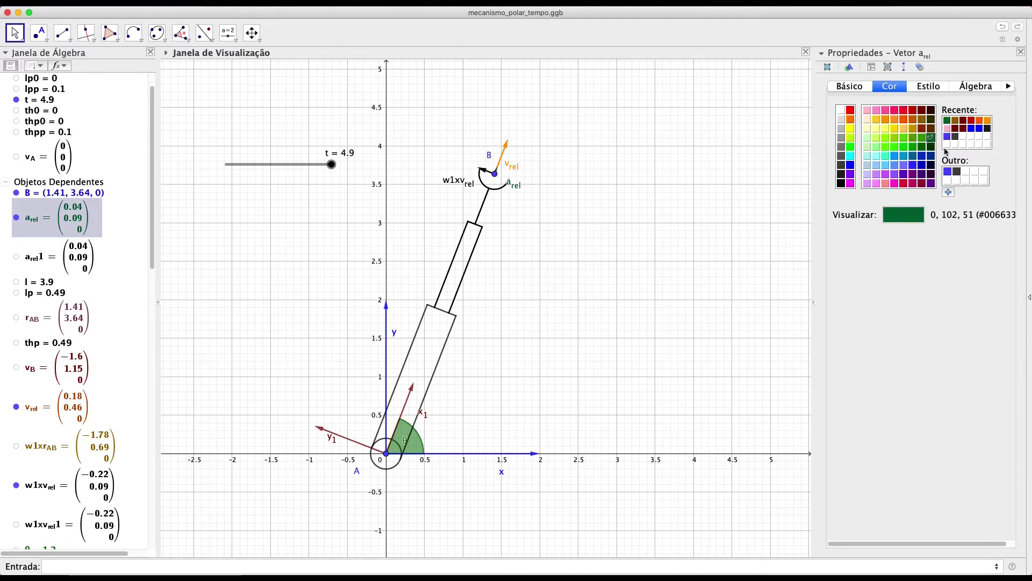
pyautogui.click(904, 137)
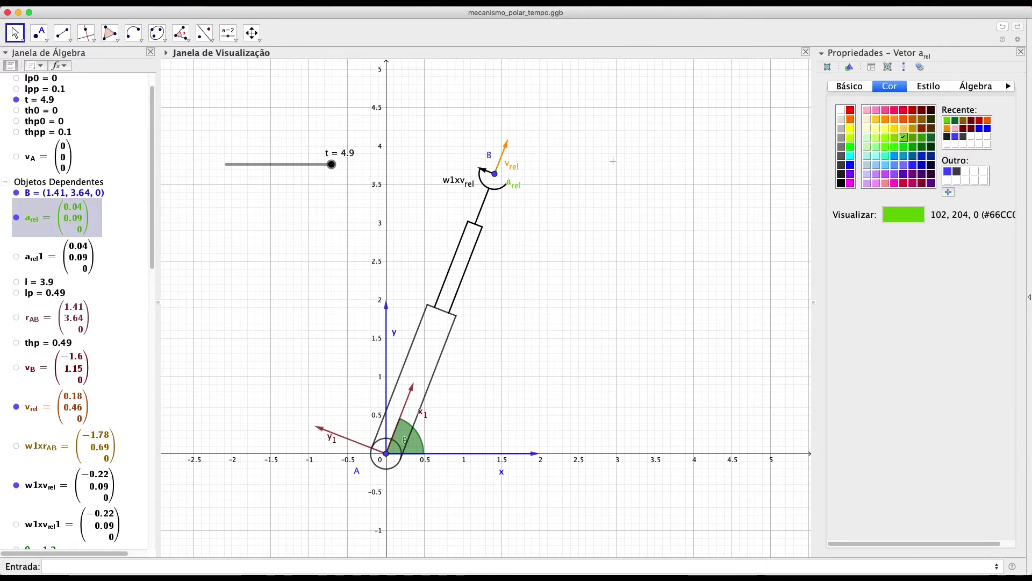
# Recolor the vector w1xv_rel light purple (204, 102, 255) and deselect it
pyautogui.click(486, 171)
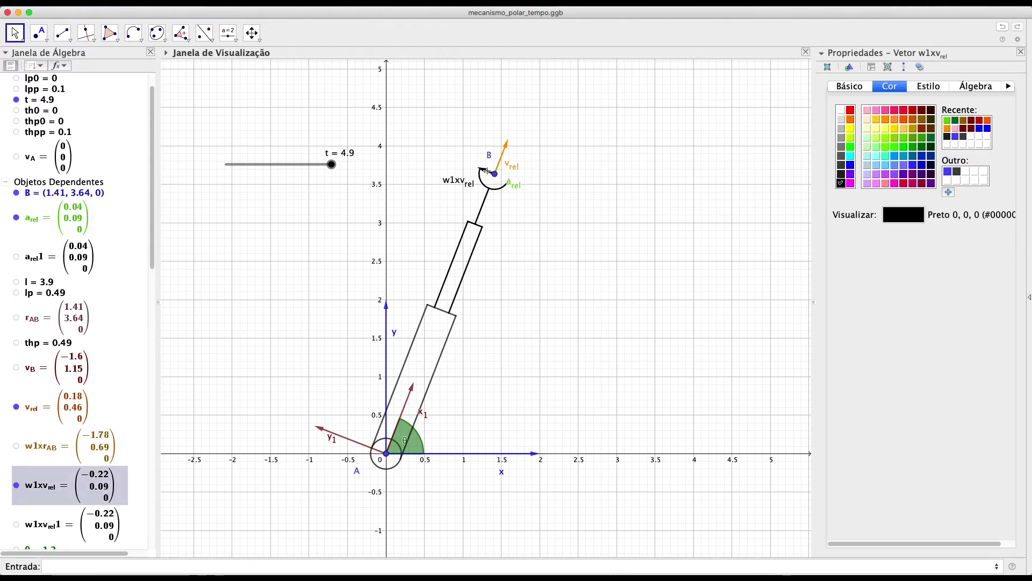
pyautogui.click(886, 175)
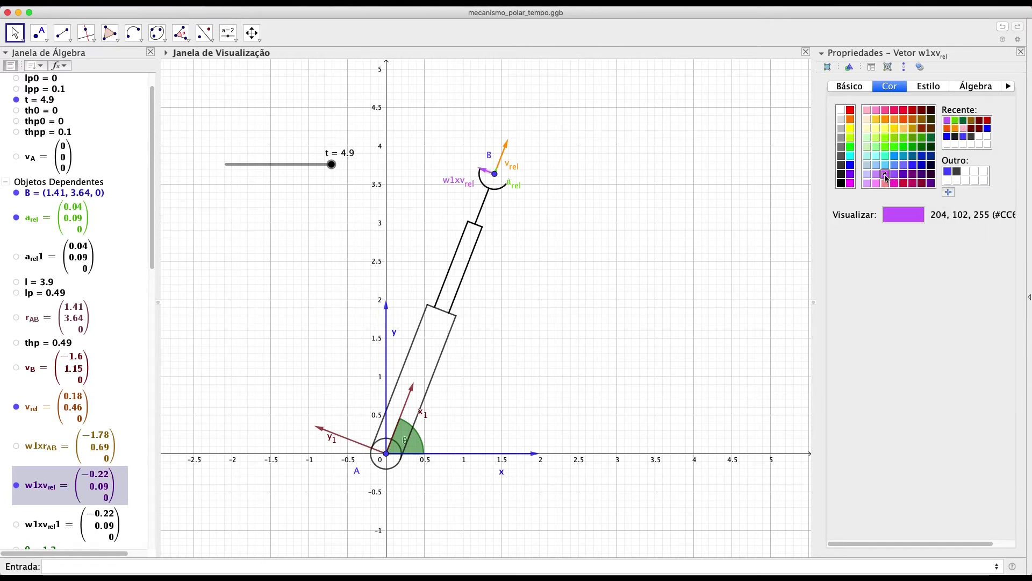
pyautogui.click(561, 265)
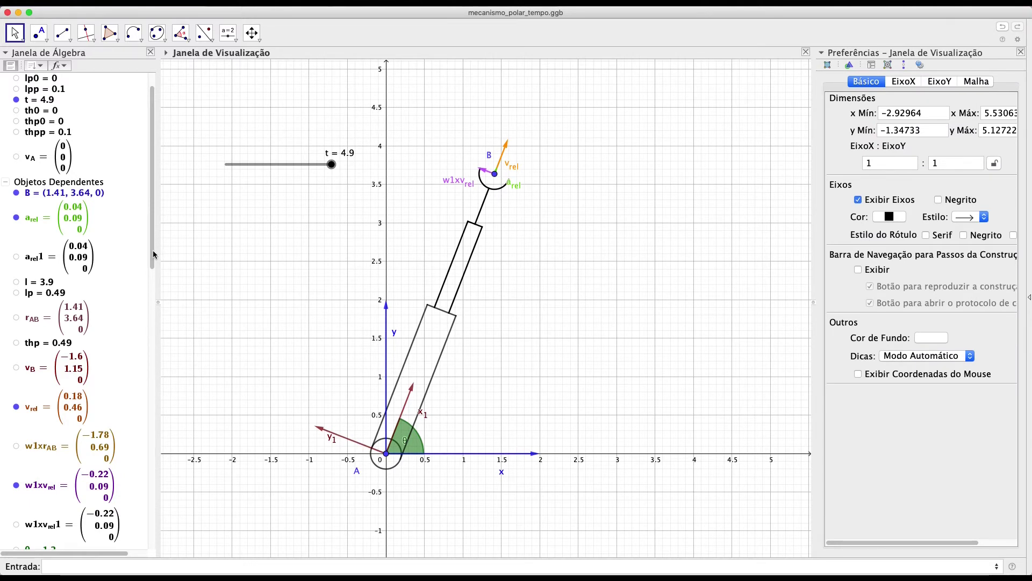
# Hide the vectors v_rel and a_rel and show the vector w1xr_AB
pyautogui.moveTo(152, 250); pyautogui.dragTo(145, 301)
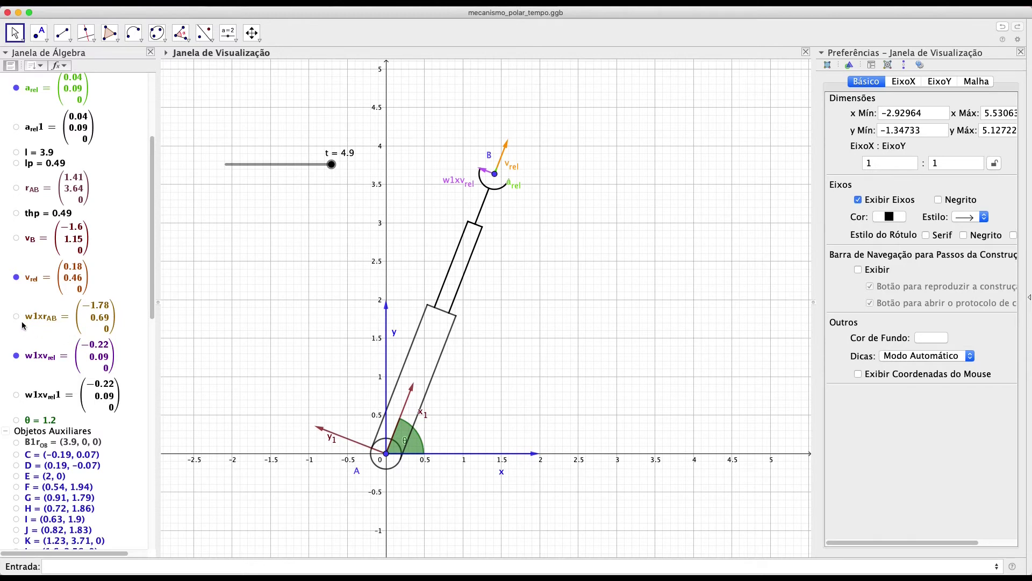
pyautogui.click(17, 278)
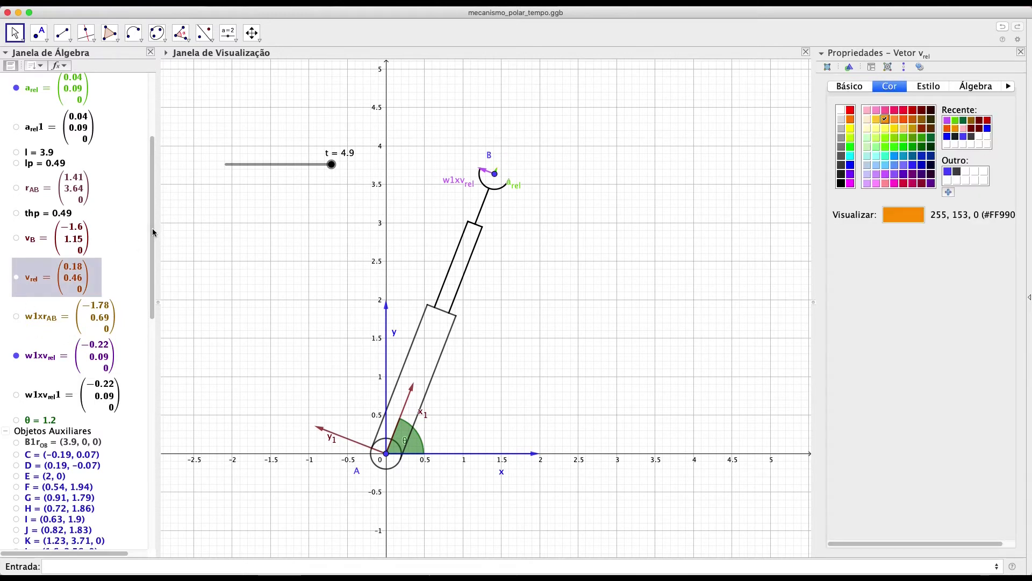
pyautogui.scroll(3, 154, 230)
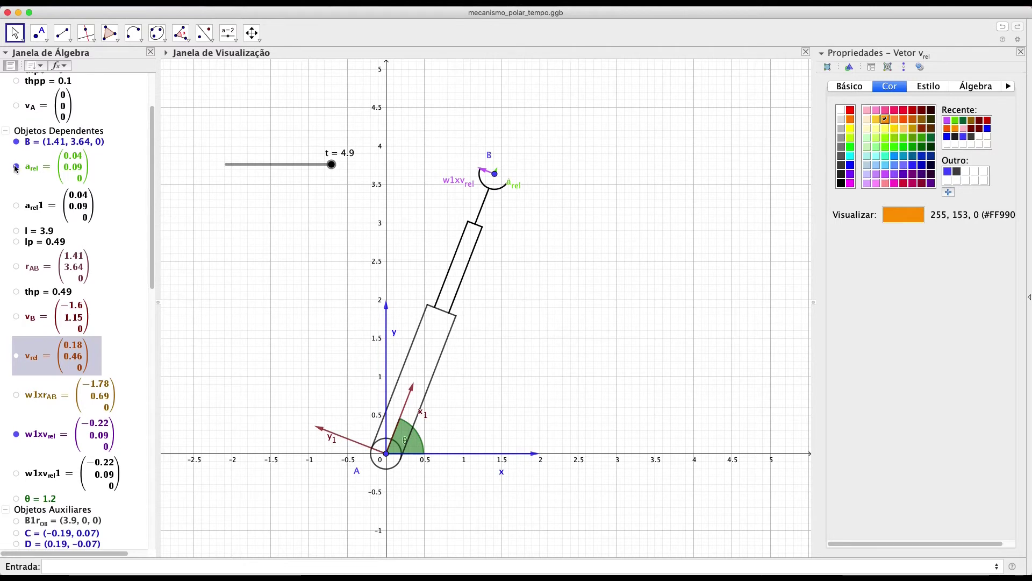
pyautogui.click(17, 169)
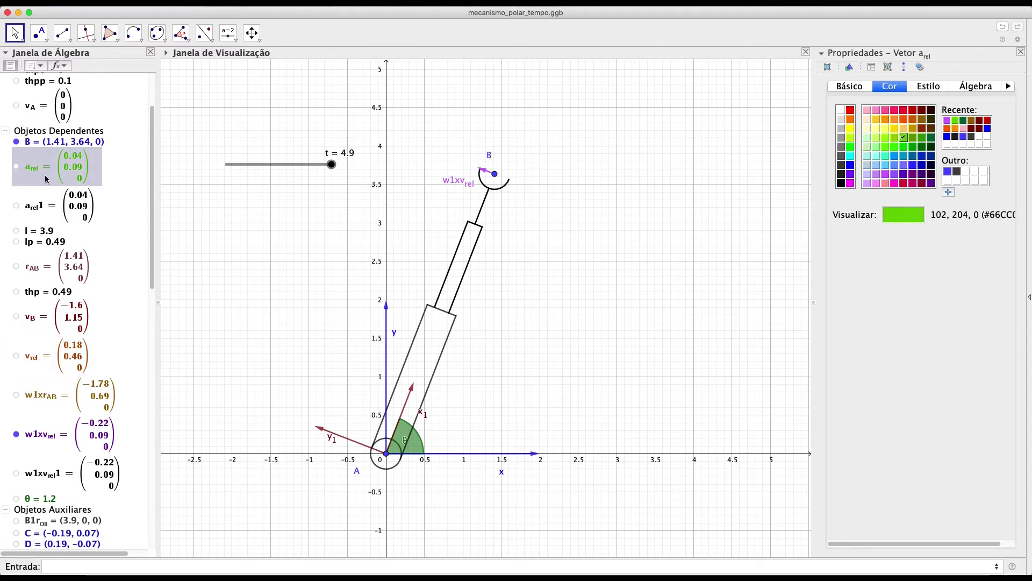
pyautogui.click(17, 394)
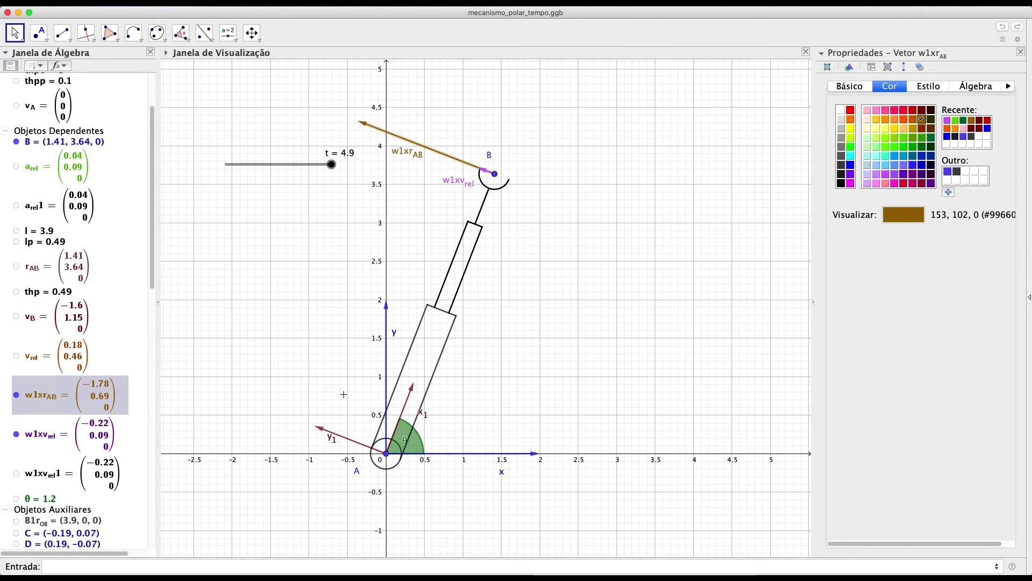
# Define the angular acceleration vector w1p = (0,0,thpp)
pyautogui.click(238, 570)
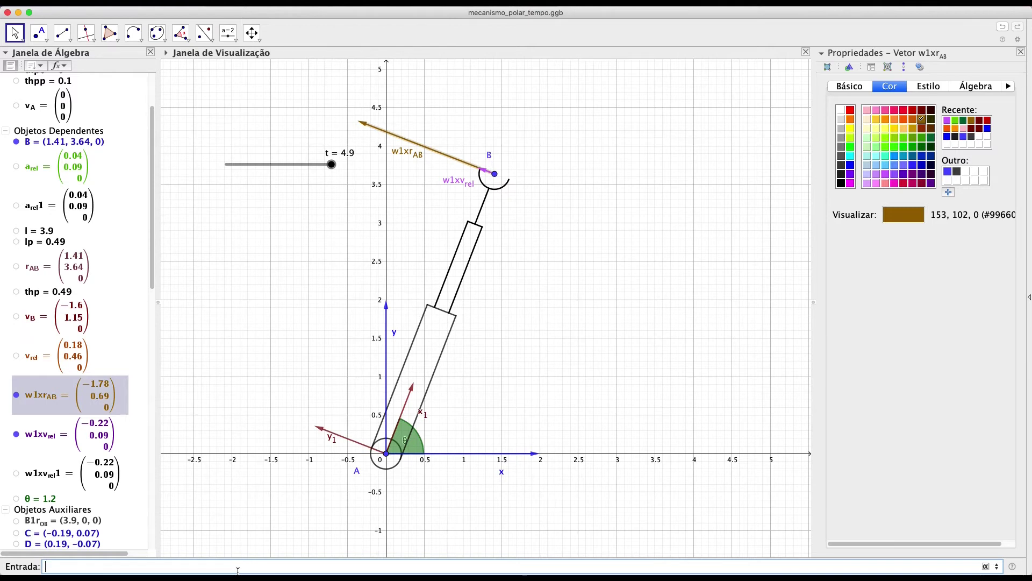
pyautogui.write('w1')
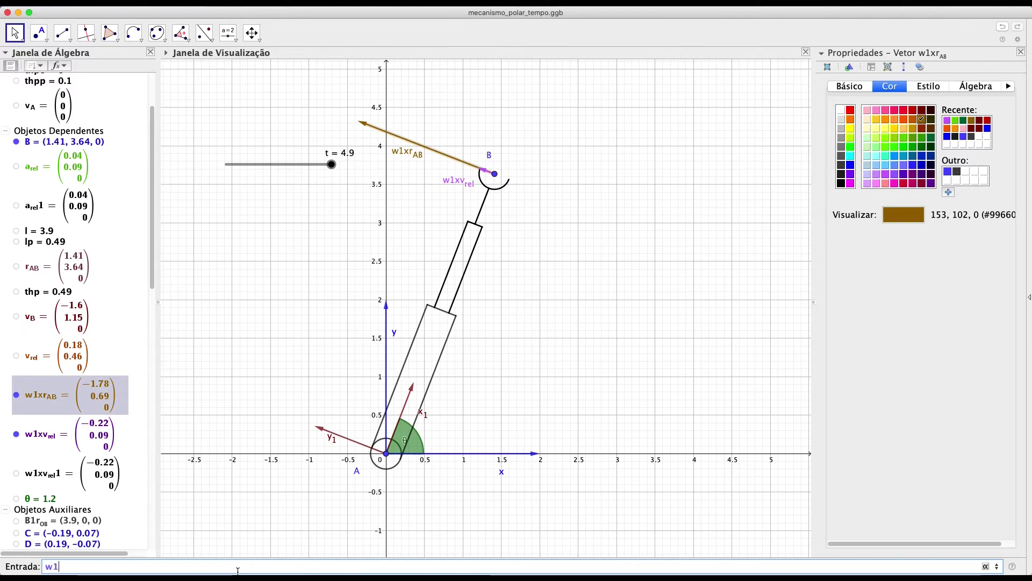
pyautogui.write('p')
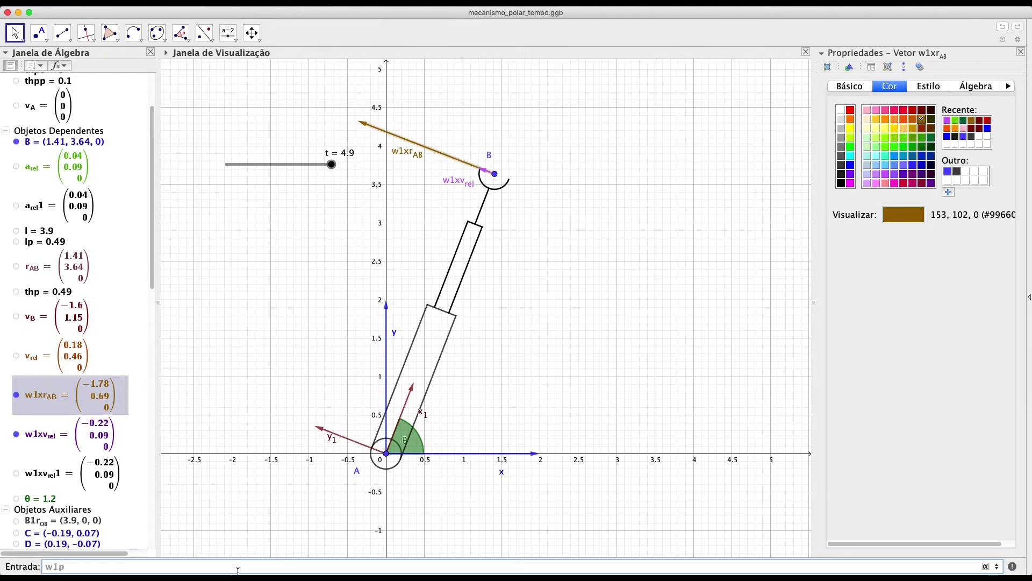
pyautogui.press('BackSpace')
pyautogui.press('BackSpace')
pyautogui.write('p1')
pyautogui.press('BackSpace')
pyautogui.press('BackSpace')
pyautogui.write('1p = ')
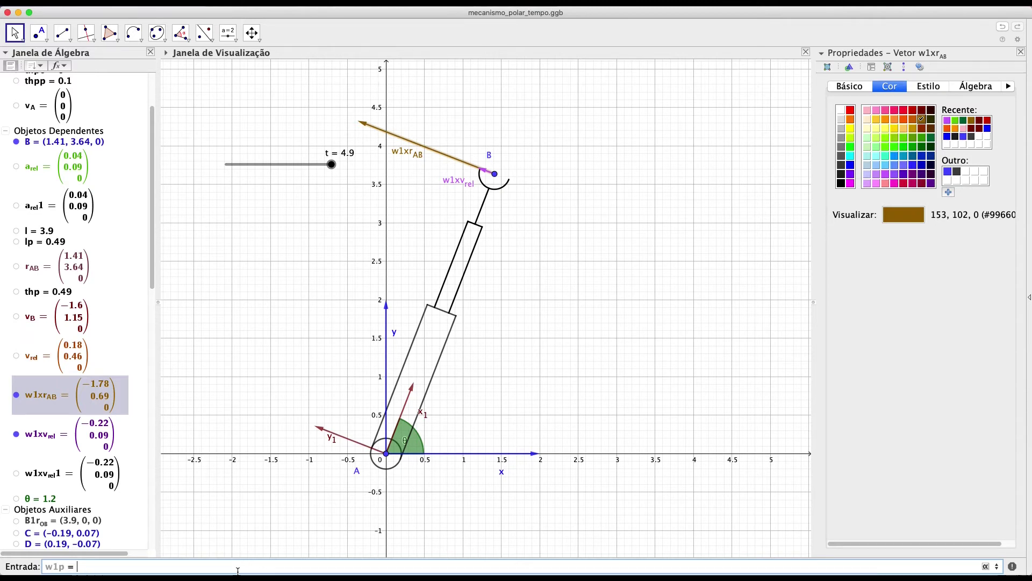
pyautogui.write('(')
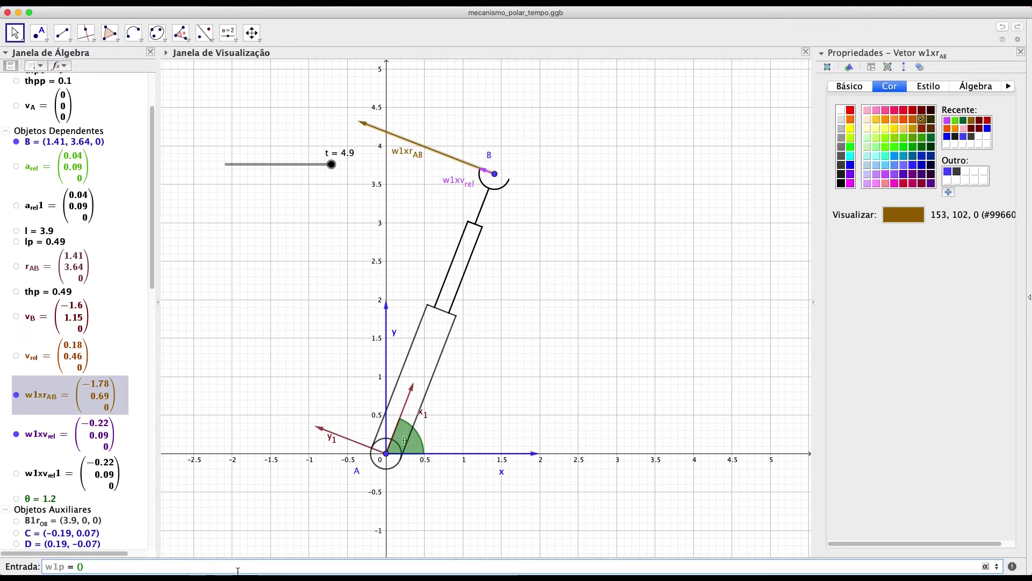
pyautogui.write('0,0')
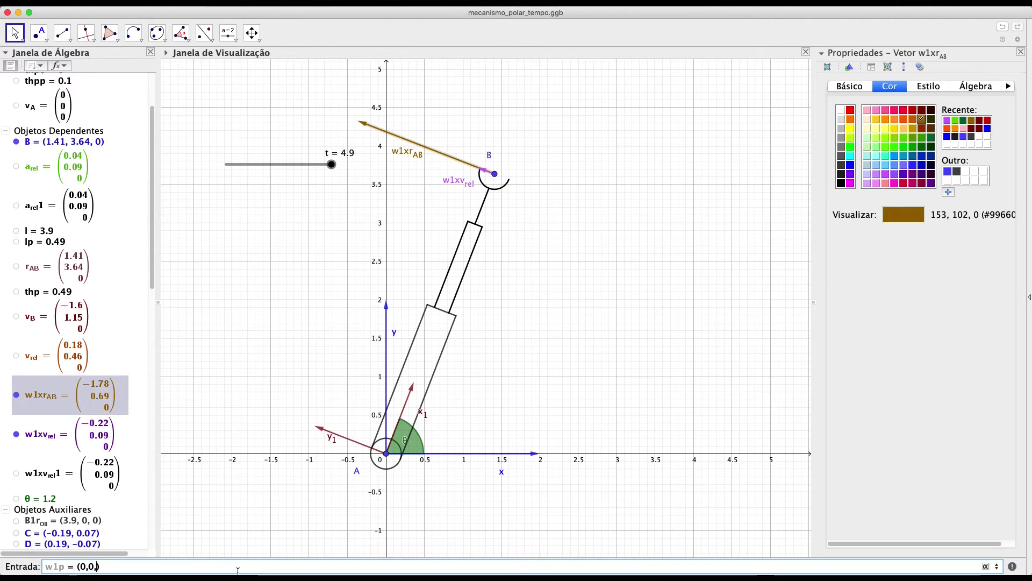
pyautogui.write(',thpp')
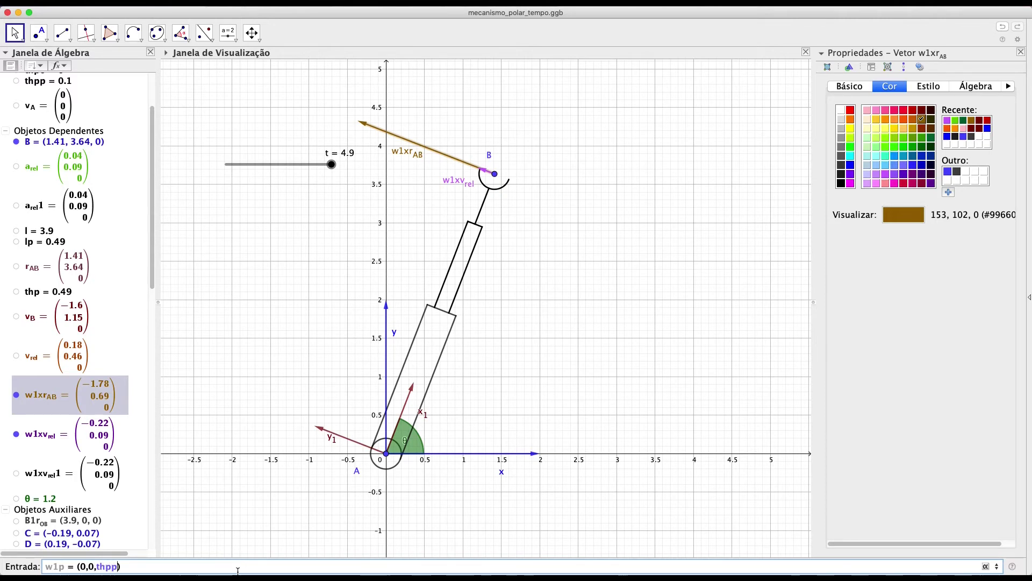
pyautogui.press('Return')
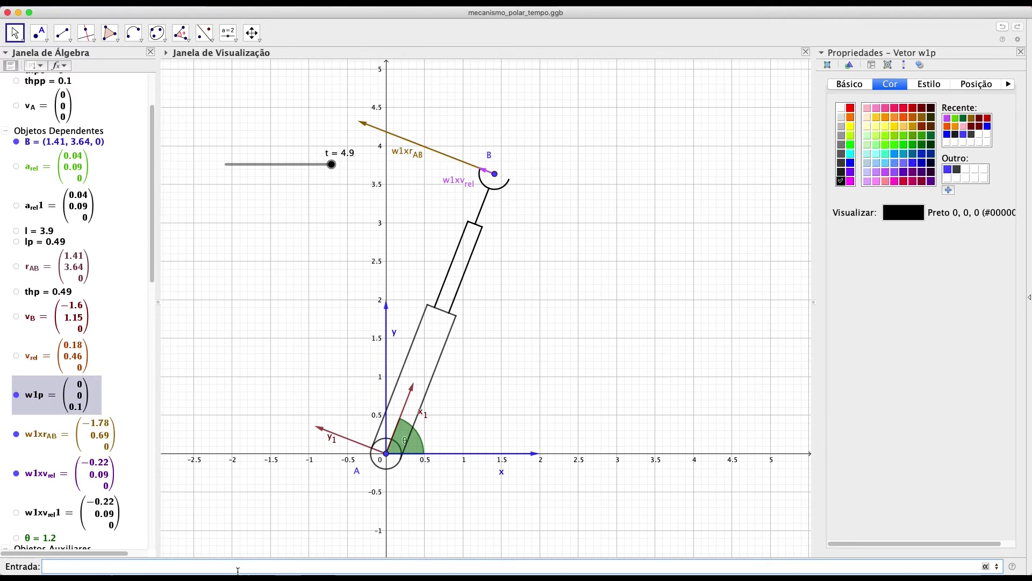
# Define w1pxr_{AB}1 as the cross product Cross(w1p, r_{AB})
pyautogui.write('w1p')
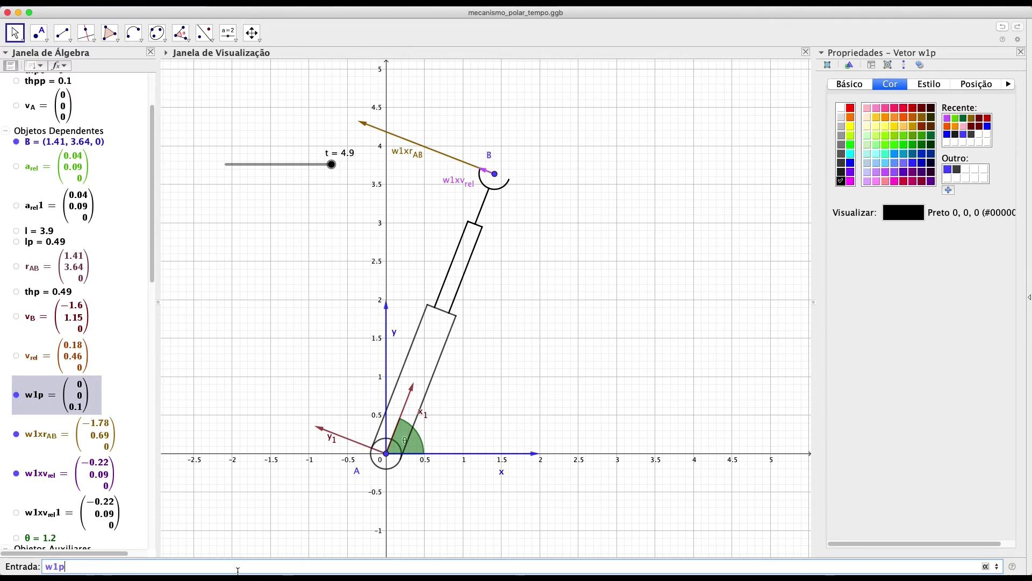
pyautogui.write('xr_{AB}1 = Cross')
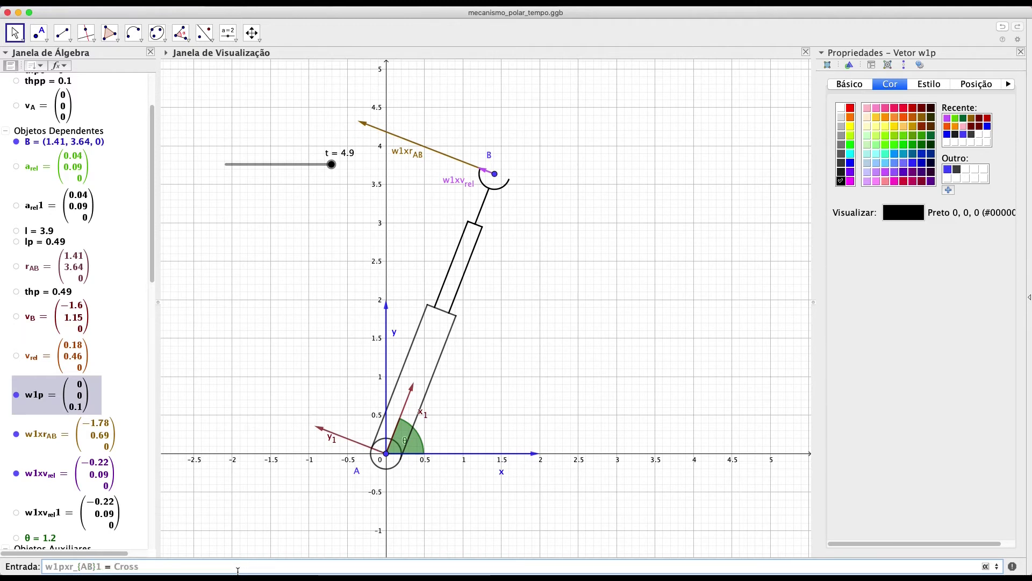
pyautogui.write('(w1p, r_{AB}')
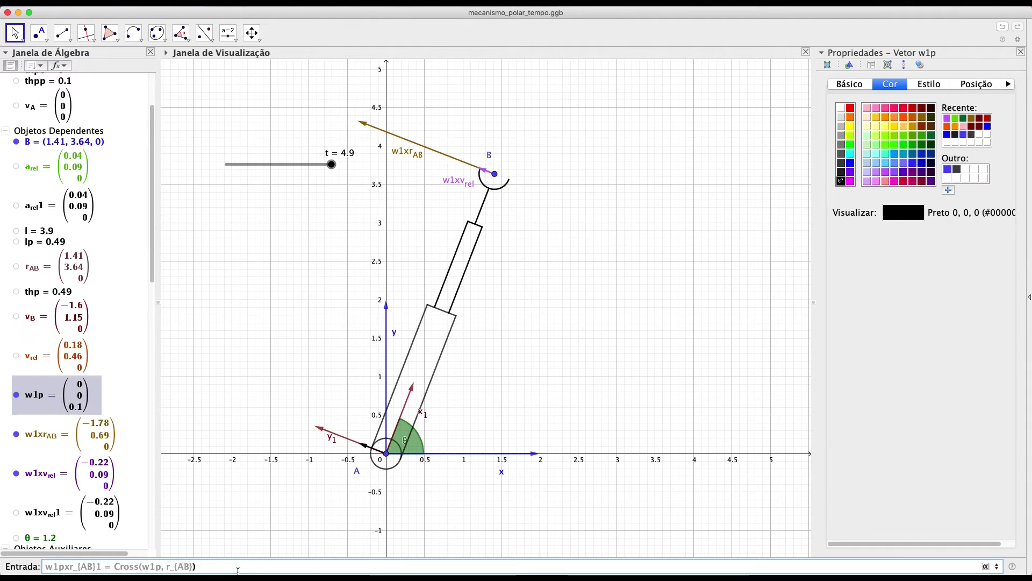
pyautogui.press('Return')
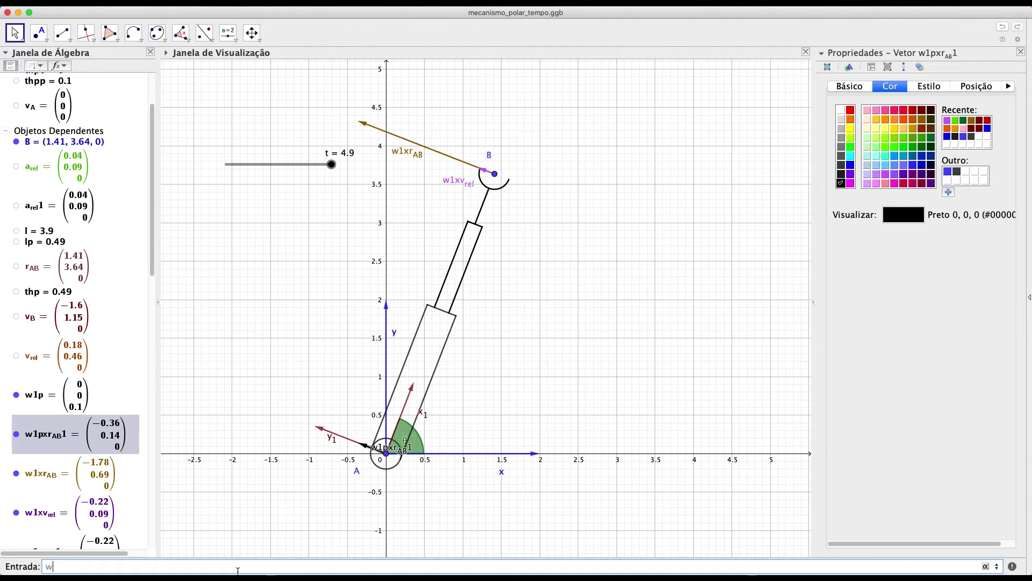
# Create the vector w1pxr_{AB} = Vector(B, B + w1pxr_{AB}1) so that it starts at point B
pyautogui.write('1pxr_{AB} = Vector(B,')
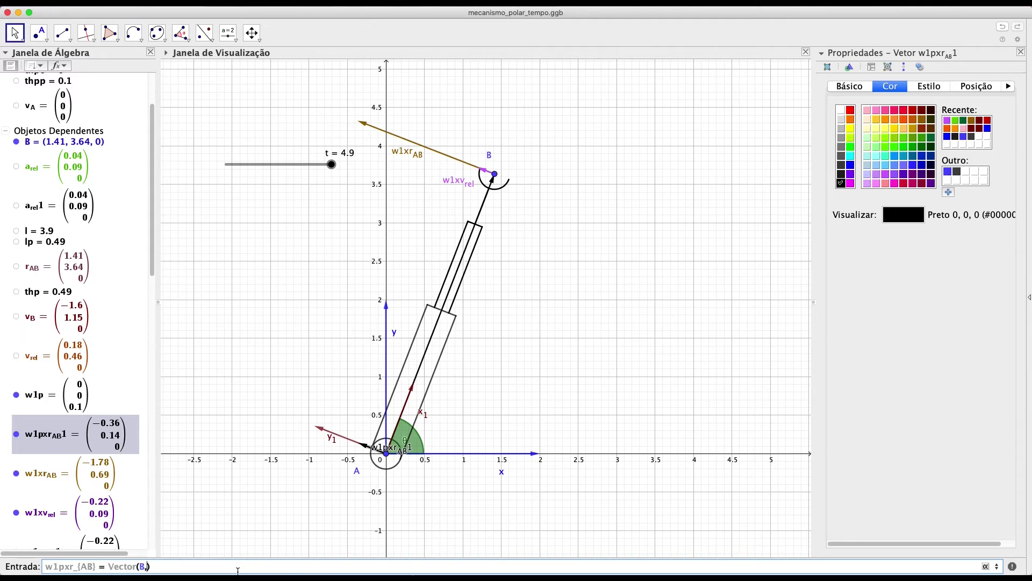
pyautogui.write(' B + ')
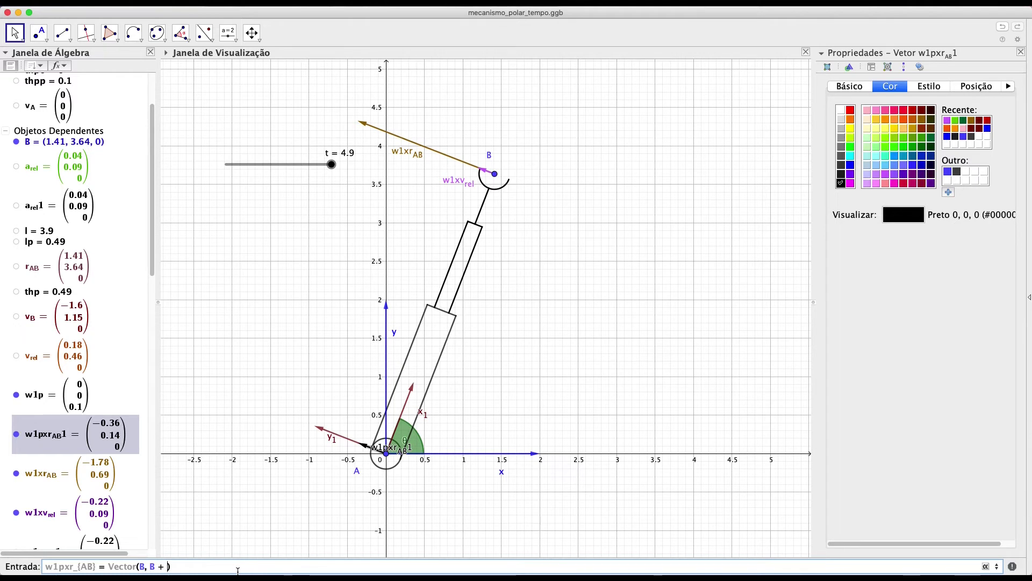
pyautogui.write('w1p')
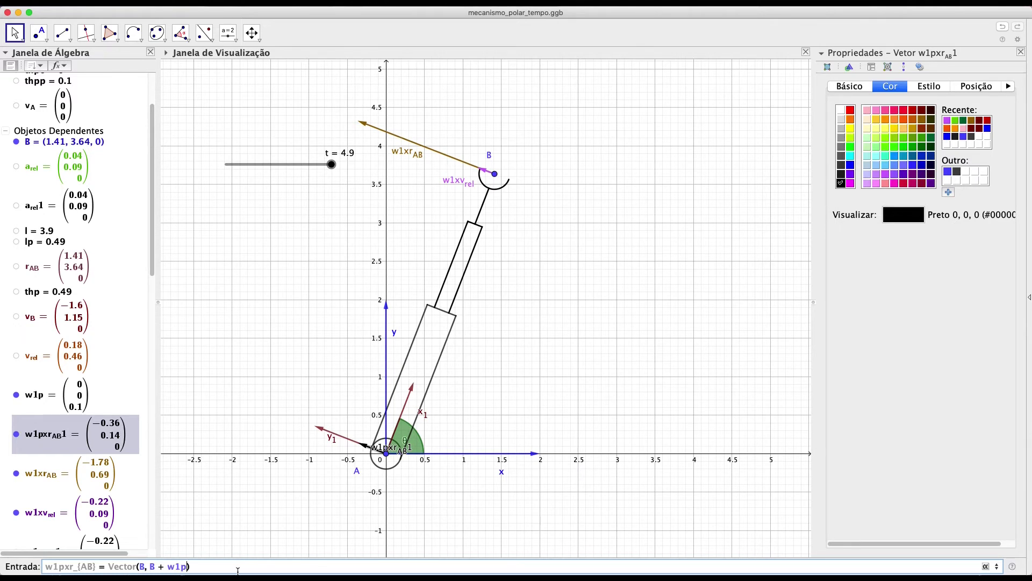
pyautogui.write('xr_{AB}1')
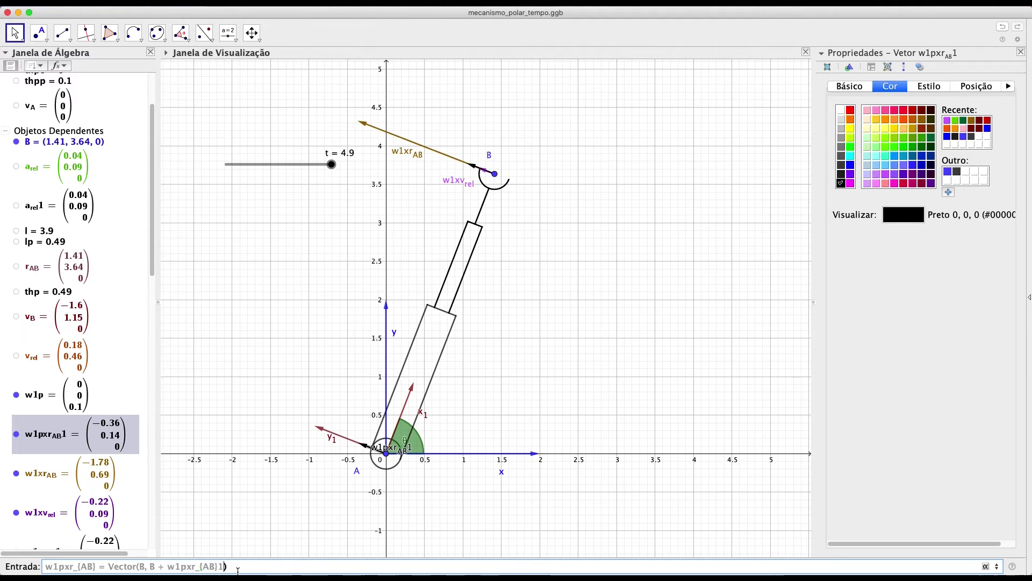
pyautogui.press('Return')
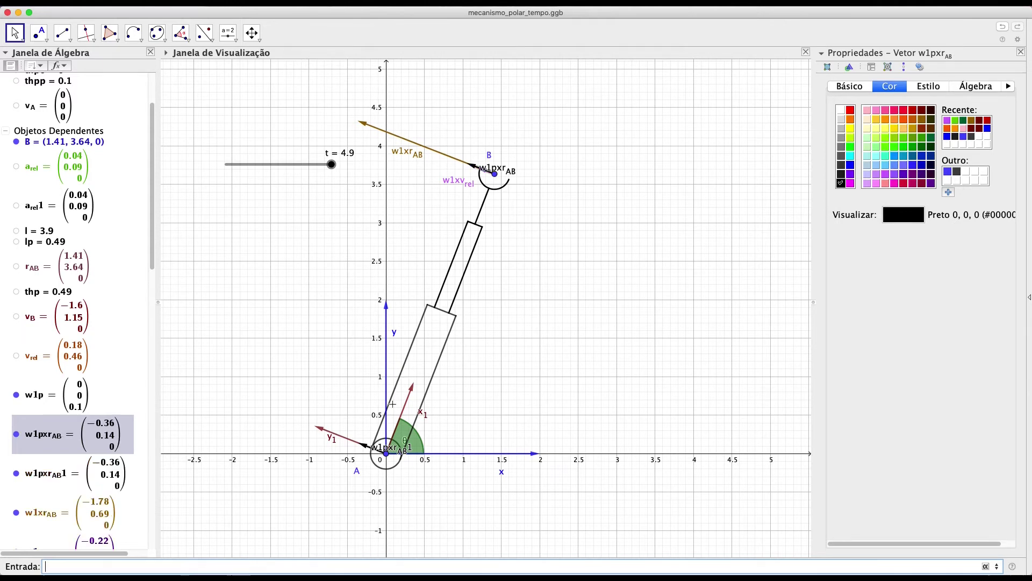
# Hide the auxiliary vector w1pxr_{AB}1 at the origin and move the w1pxr_{AB} label clear of point B
pyautogui.click(16, 474)
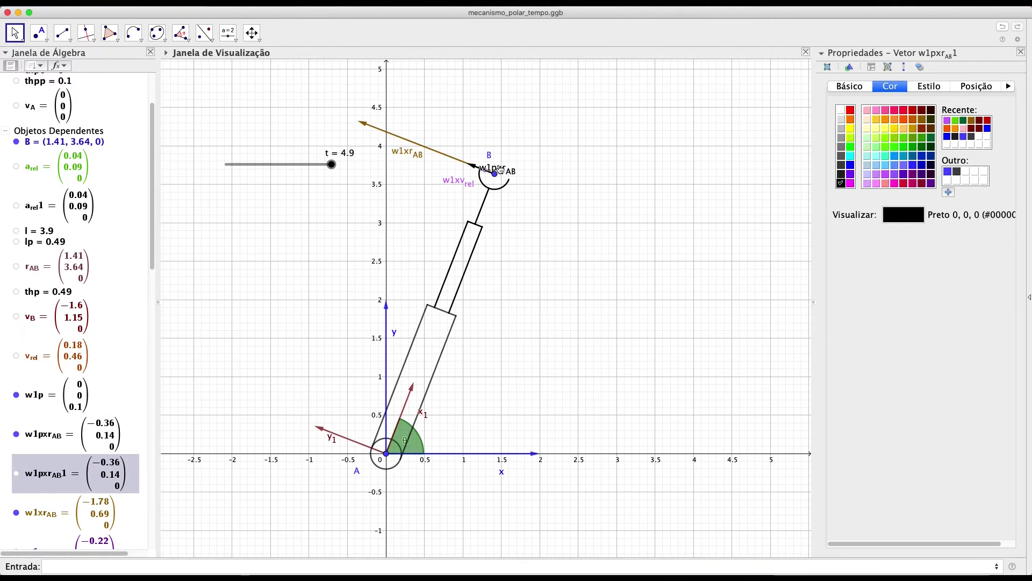
pyautogui.moveTo(499, 166); pyautogui.dragTo(522, 174)
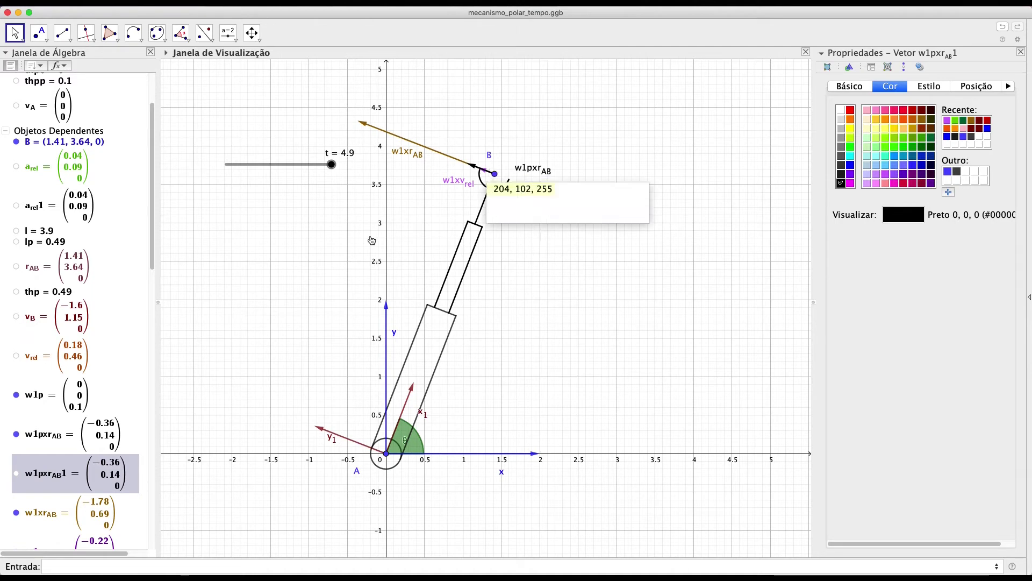
# Start redefining the vector w1pxr_{AB} by offsetting its start point to B + T1T*(0.1,0)
pyautogui.click(63, 444)
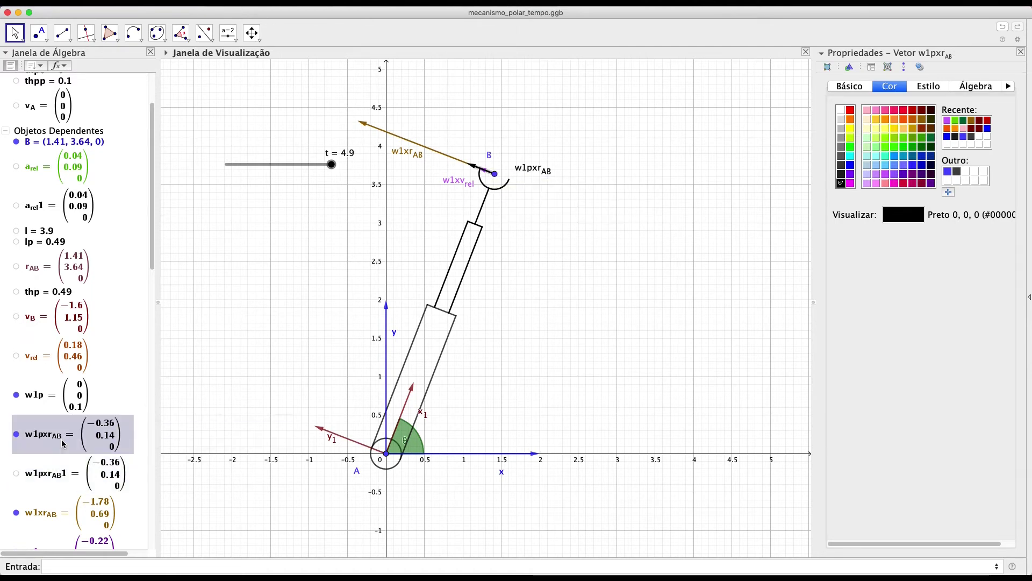
pyautogui.click(62, 473)
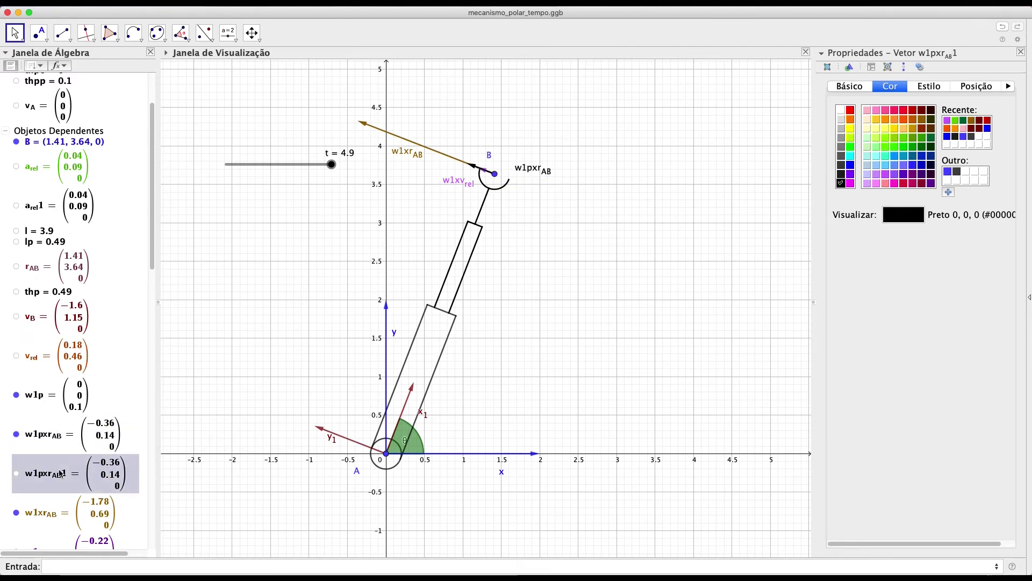
pyautogui.click(861, 85)
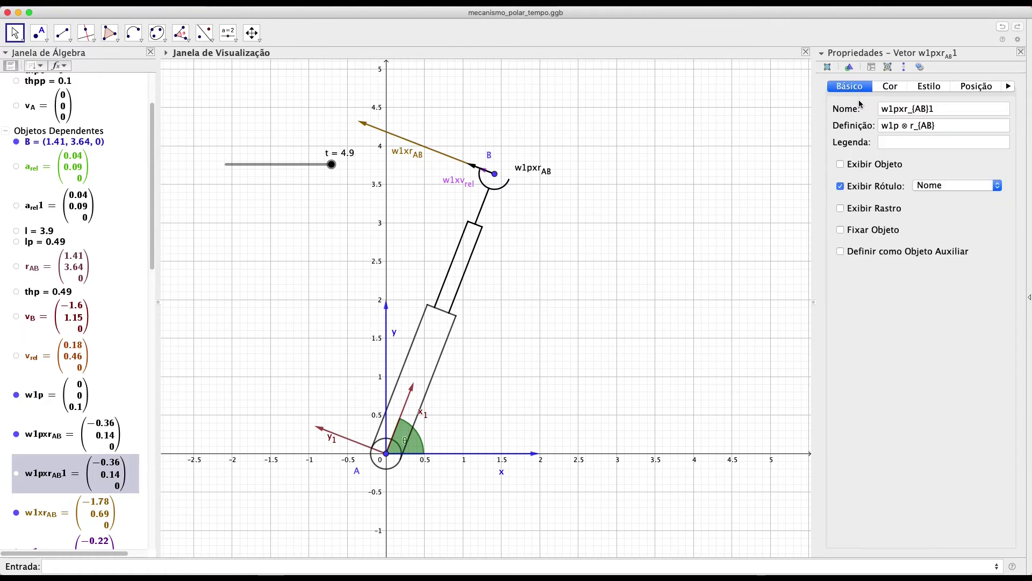
pyautogui.click(55, 436)
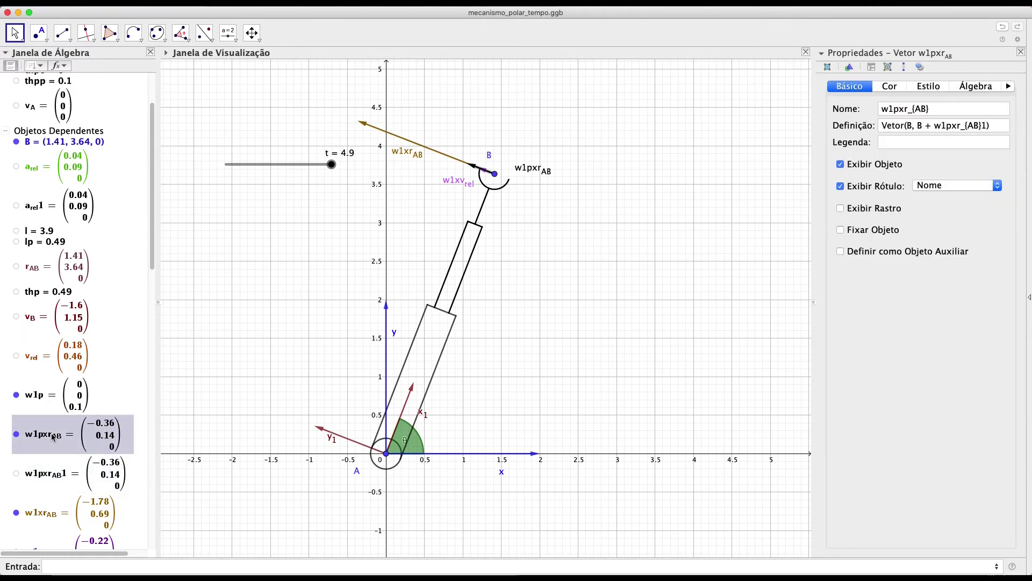
pyautogui.doubleClick(60, 435)
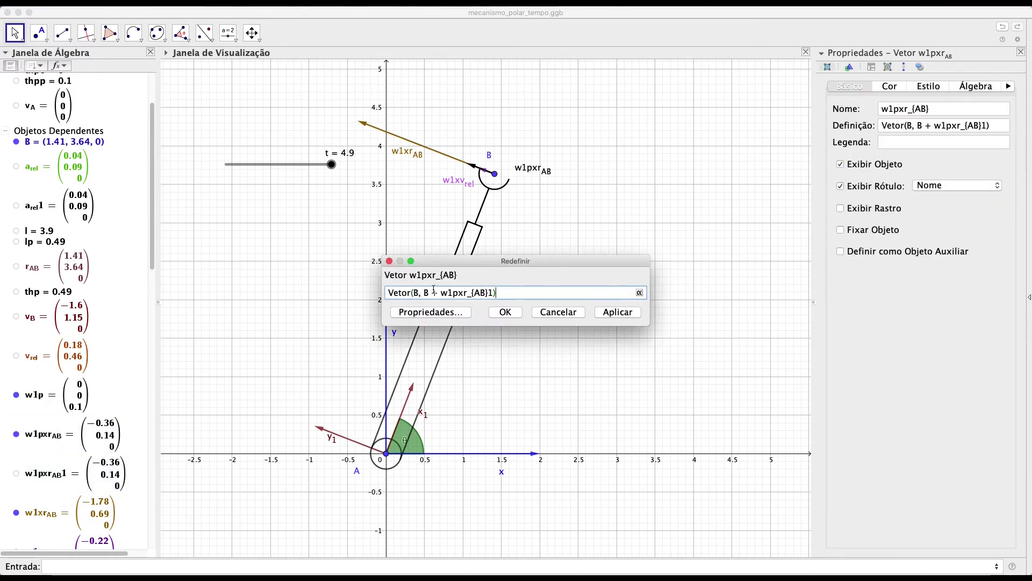
pyautogui.click(416, 293)
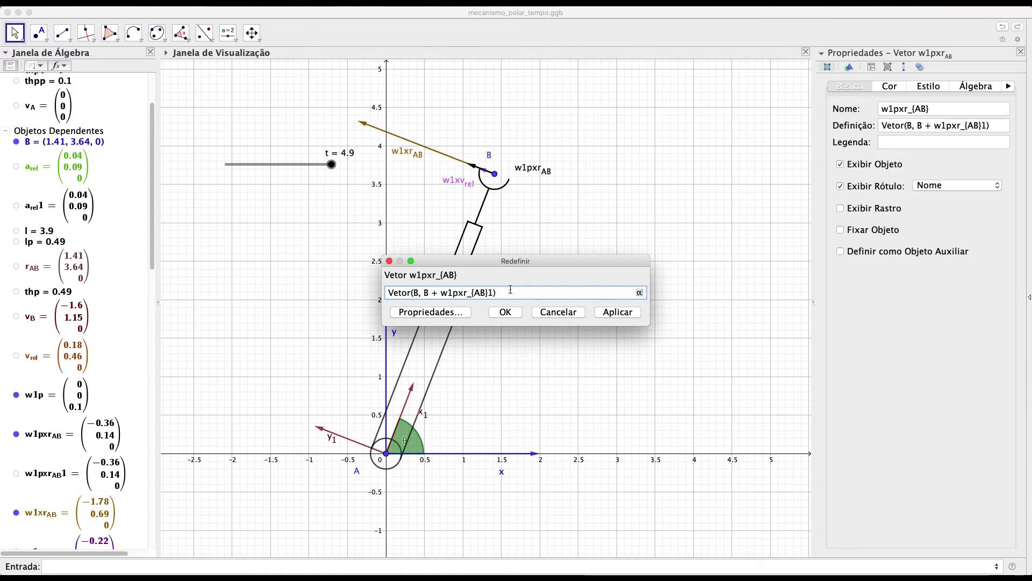
pyautogui.write('+ T1T')
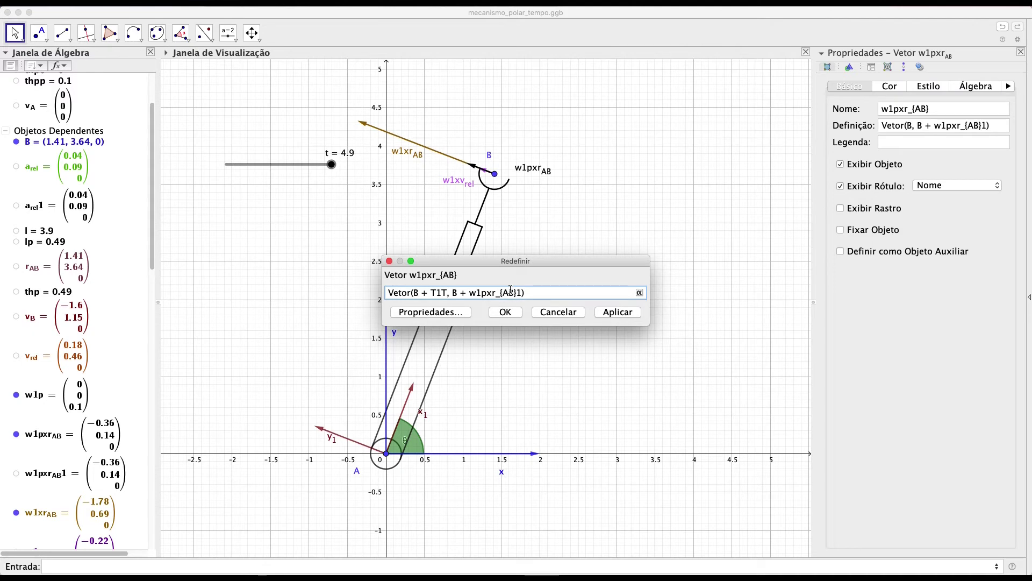
pyautogui.write('*')
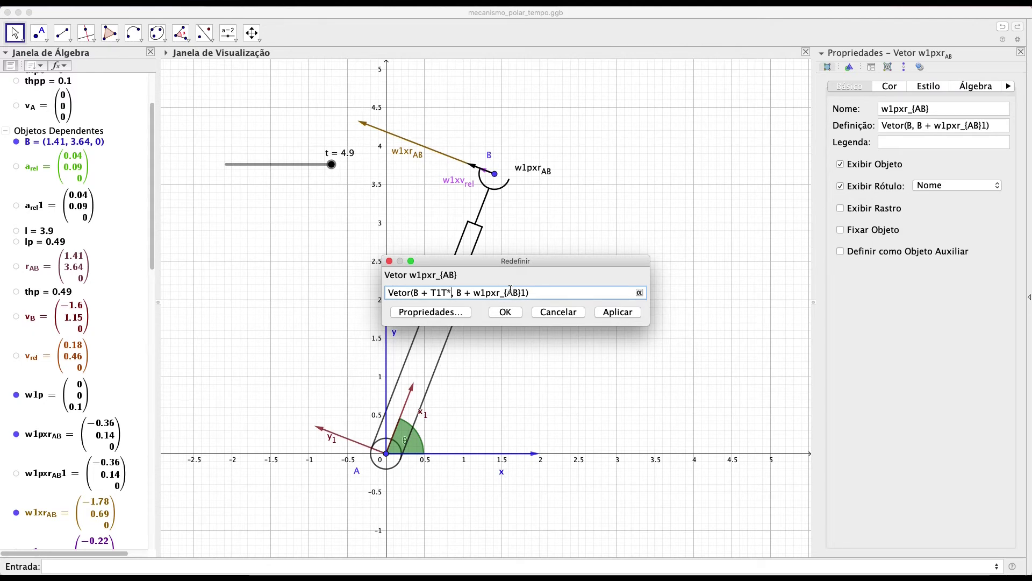
pyautogui.write('(0')
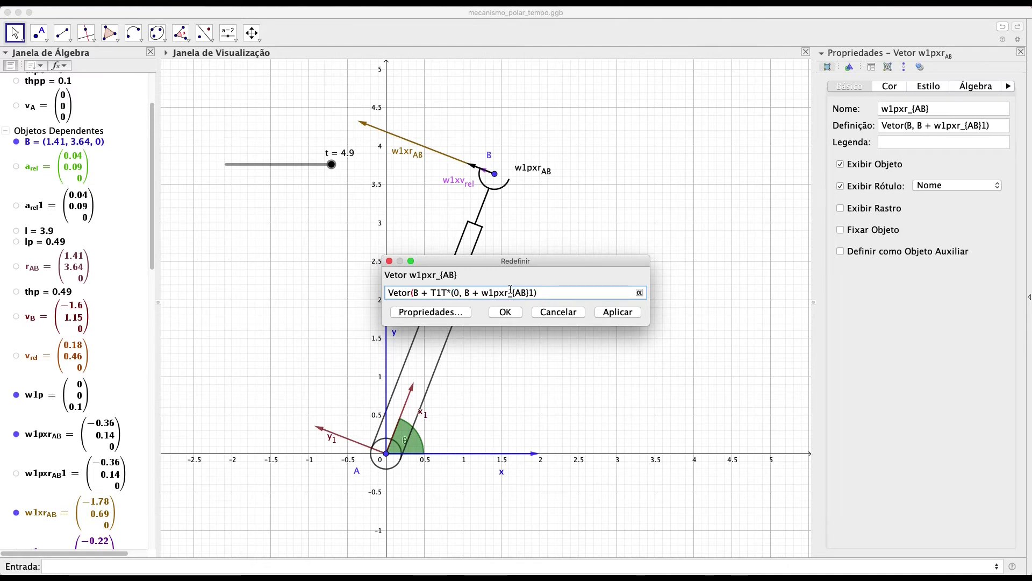
pyautogui.write(',')
pyautogui.write('1,)')
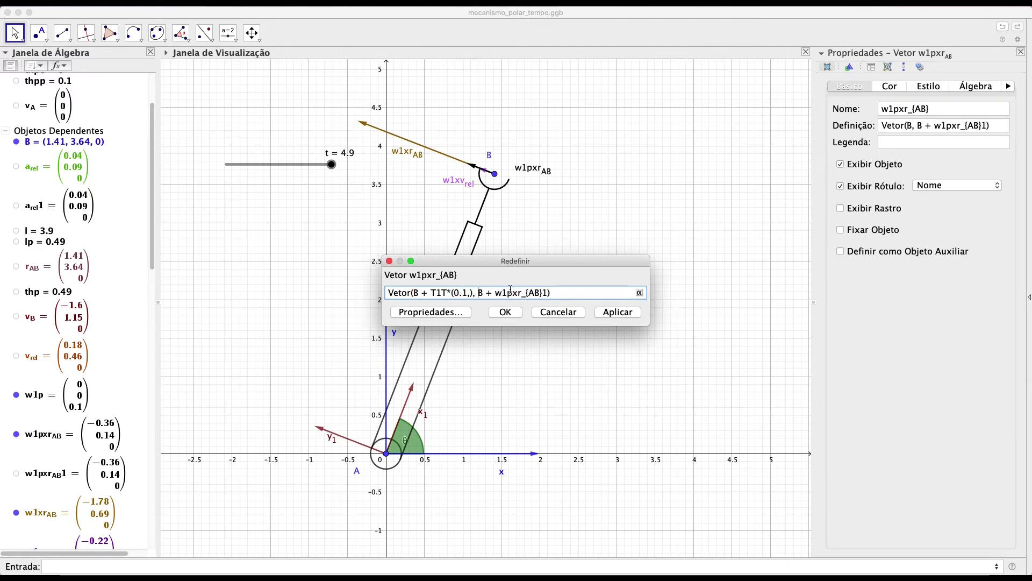
pyautogui.press('Left')
pyautogui.press('BackSpace')
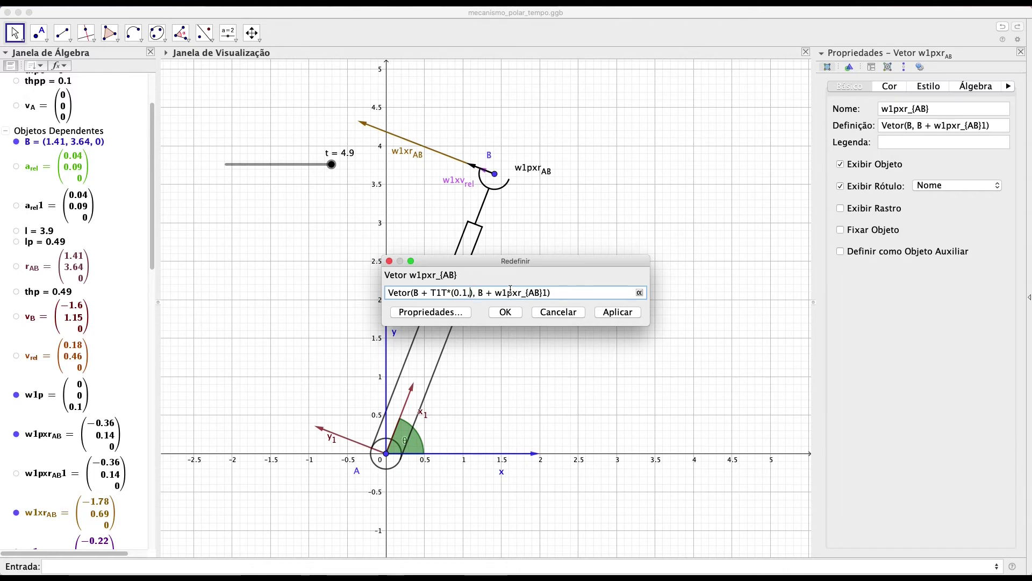
pyautogui.write('0')
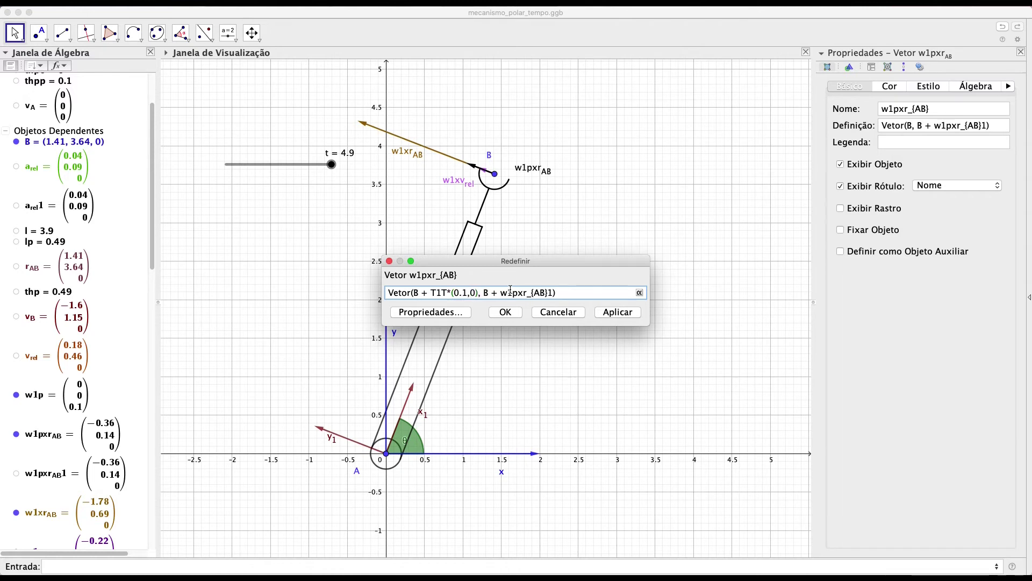
# Copy the T1T*(0.1,0) offset into the end point, making it B + T1T*(0.1,0) + w1pxr_{AB}1, and apply the redefinition of w1pxr_{AB}
pyautogui.hotkey('shift', 'Left')
pyautogui.hotkey('shift', 'Left')
pyautogui.hotkey('shift', 'Left')
pyautogui.hotkey('shift', 'Left')
pyautogui.hotkey('shift', 'Left')
pyautogui.hotkey('shift', 'Left')
pyautogui.hotkey('shift', 'Left')
pyautogui.hotkey('shift', 'Left')
pyautogui.hotkey('shift', 'Left')
pyautogui.hotkey('shift', 'Left')
pyautogui.hotkey('shift', 'Left')
pyautogui.hotkey('shift', 'Left')
pyautogui.hotkey('shift', 'Left')
pyautogui.hotkey('shift', 'Left')
pyautogui.hotkey('shift', 'Left')
pyautogui.press('super+c')
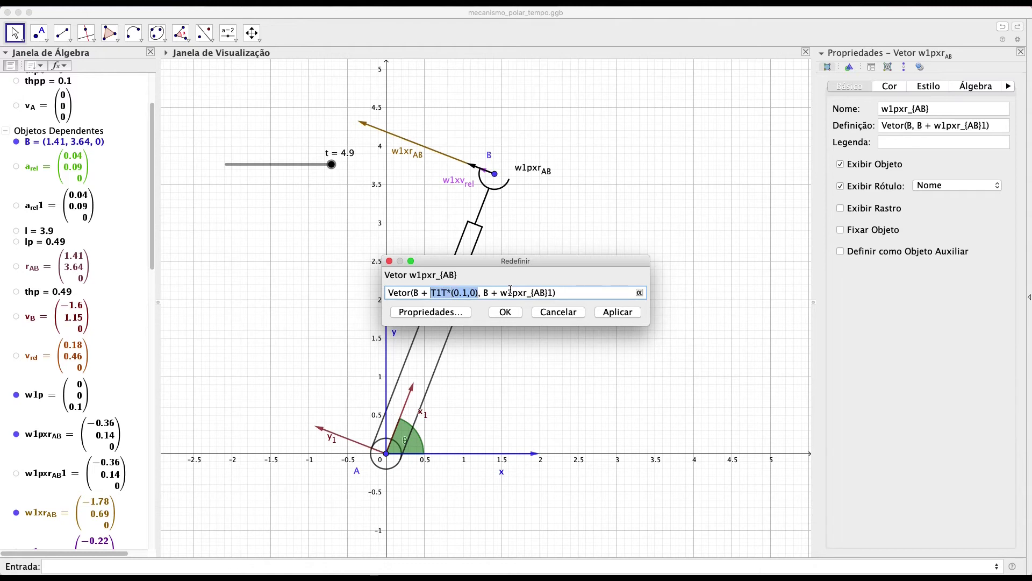
pyautogui.press('Right')
pyautogui.press('Right')
pyautogui.press('Right')
pyautogui.press('Right')
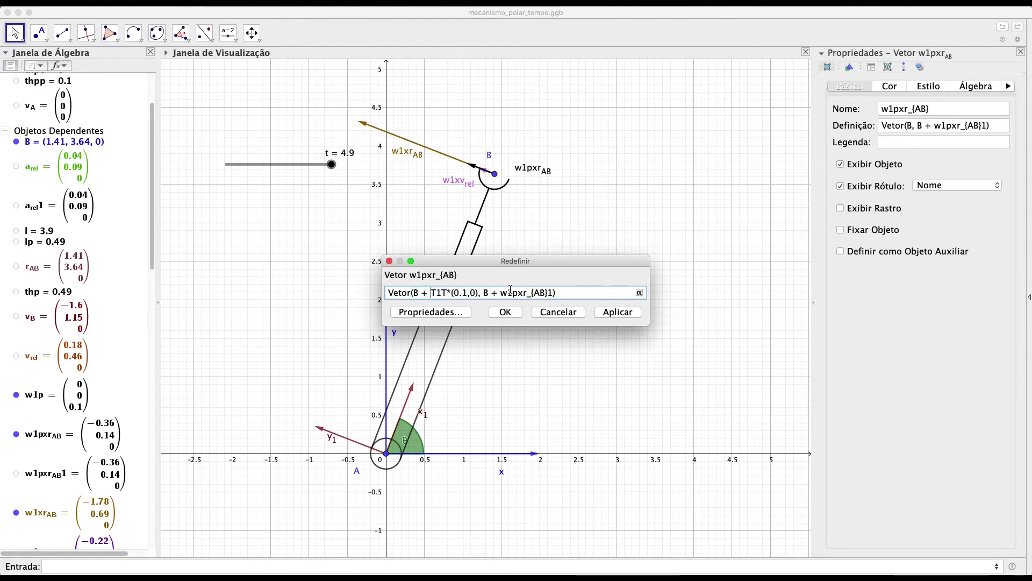
pyautogui.press('Right')
pyautogui.press('Right')
pyautogui.press('Right')
pyautogui.hotkey('shift', 'Right')
pyautogui.press('super+v')
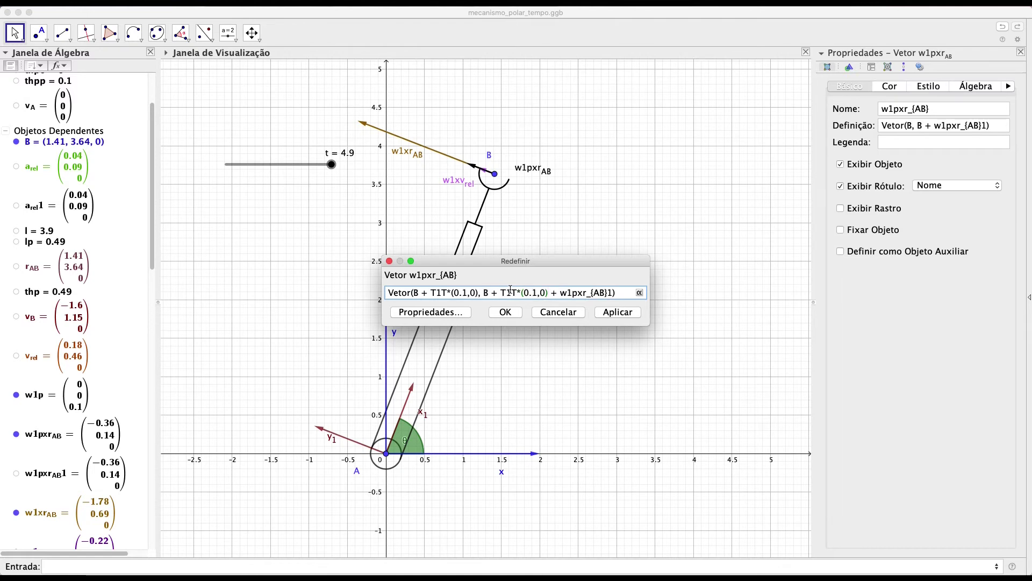
pyautogui.click(506, 312)
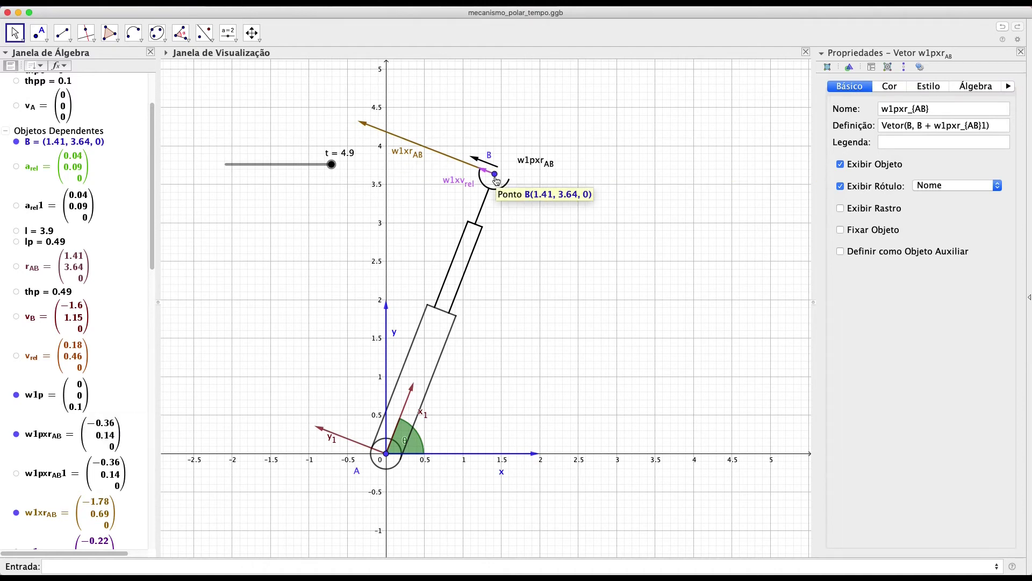
# Redefine the vector w1pxr_{AB} with both T1T offsets reduced to (0.05, 0), in the start point and the end point
pyautogui.click(59, 437)
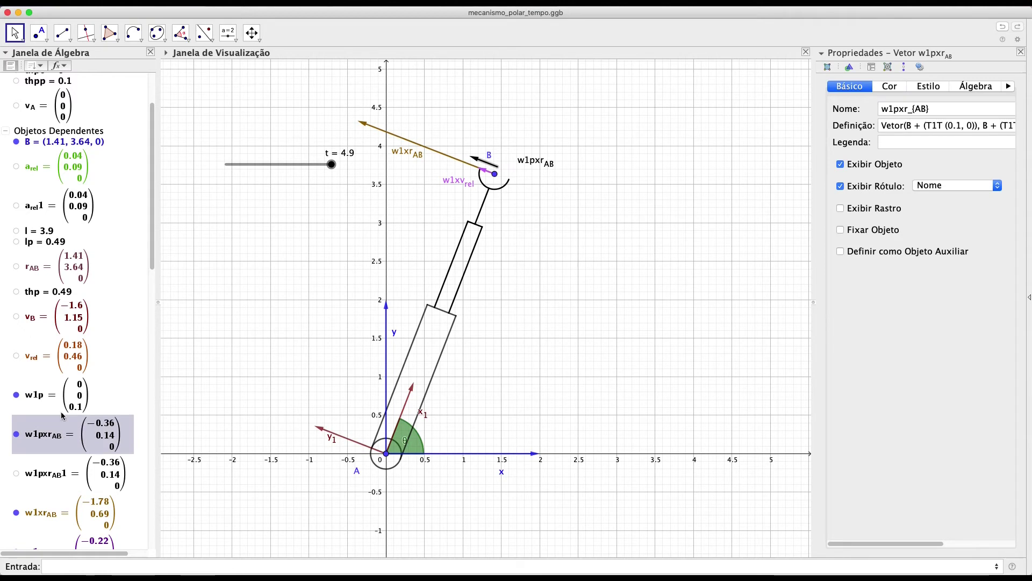
pyautogui.doubleClick(46, 437)
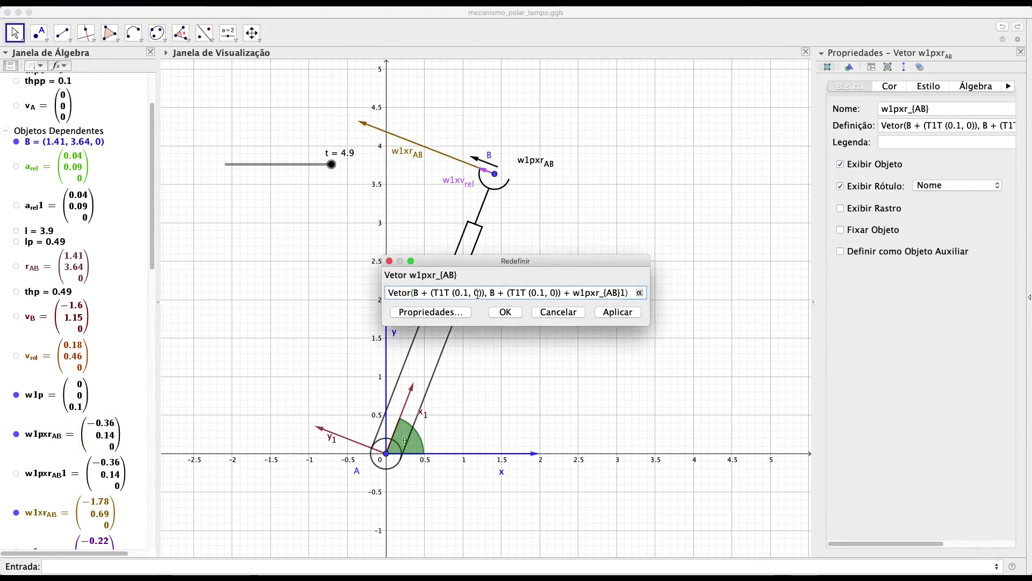
pyautogui.click(470, 295)
pyautogui.press('BackSpace')
pyautogui.write('0')
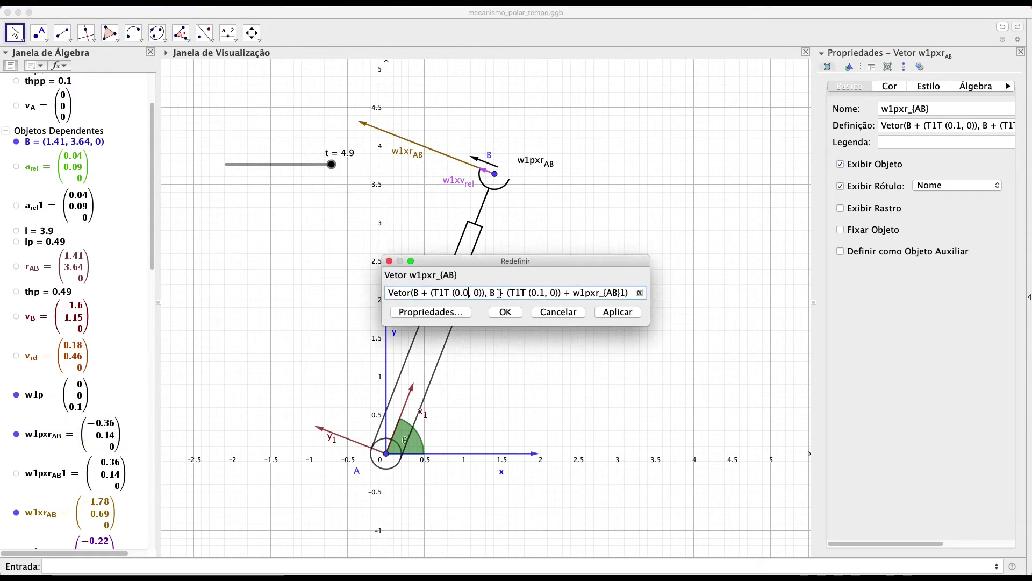
pyautogui.write('5')
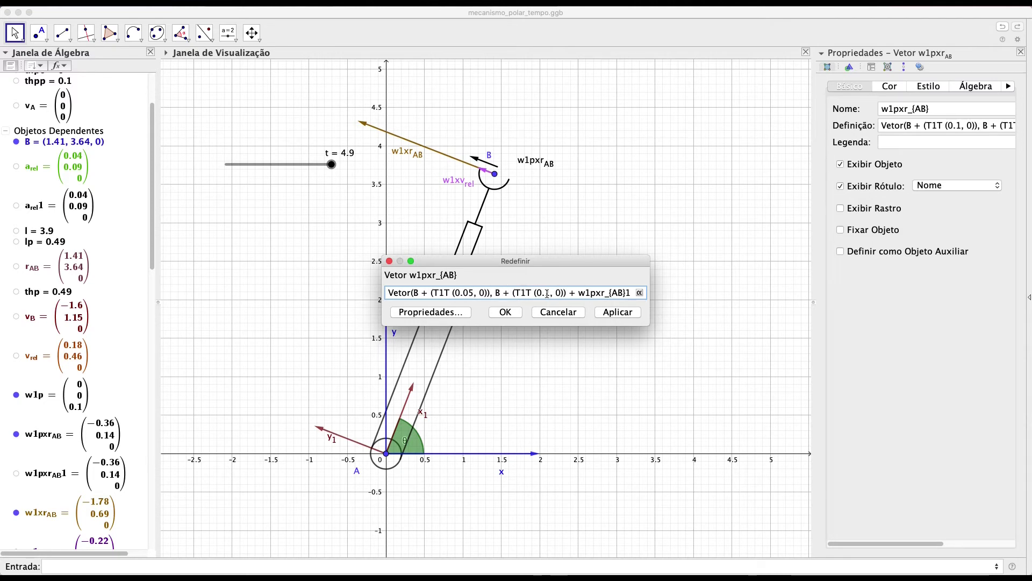
pyautogui.press('Delete')
pyautogui.write('05')
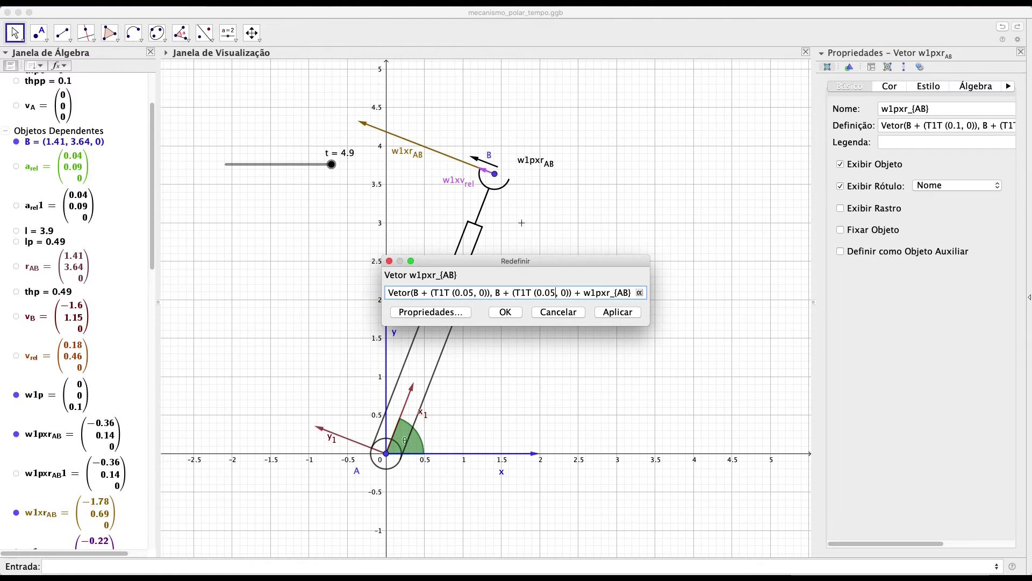
pyautogui.click(506, 313)
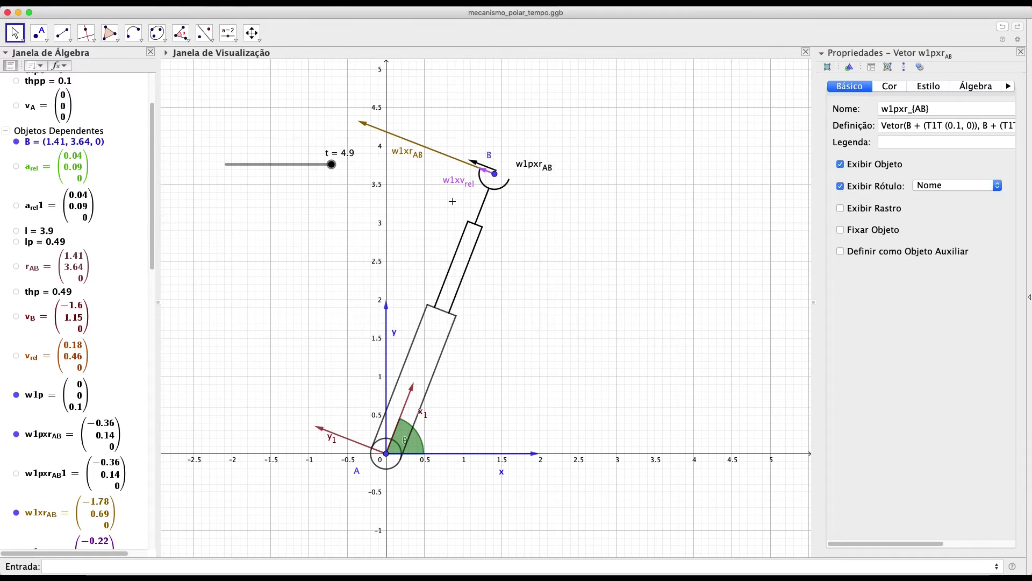
# Move the w1pxr_{AB} label closer to point B, and sweep the time slider t to 0 and back up to 4.7
pyautogui.moveTo(527, 168); pyautogui.dragTo(505, 171)
pyautogui.click(505, 179)
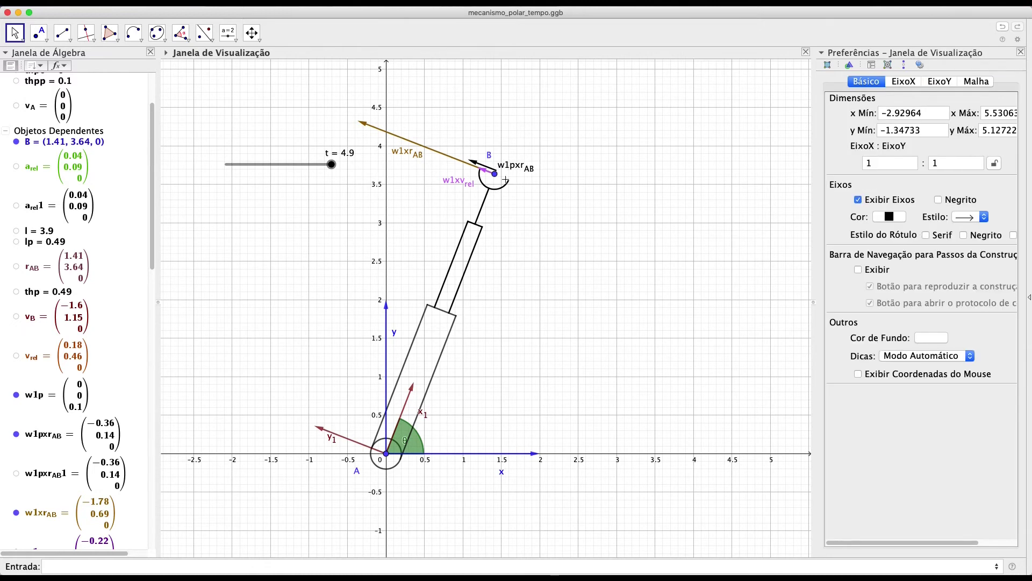
pyautogui.moveTo(331, 167); pyautogui.dragTo(228, 180)
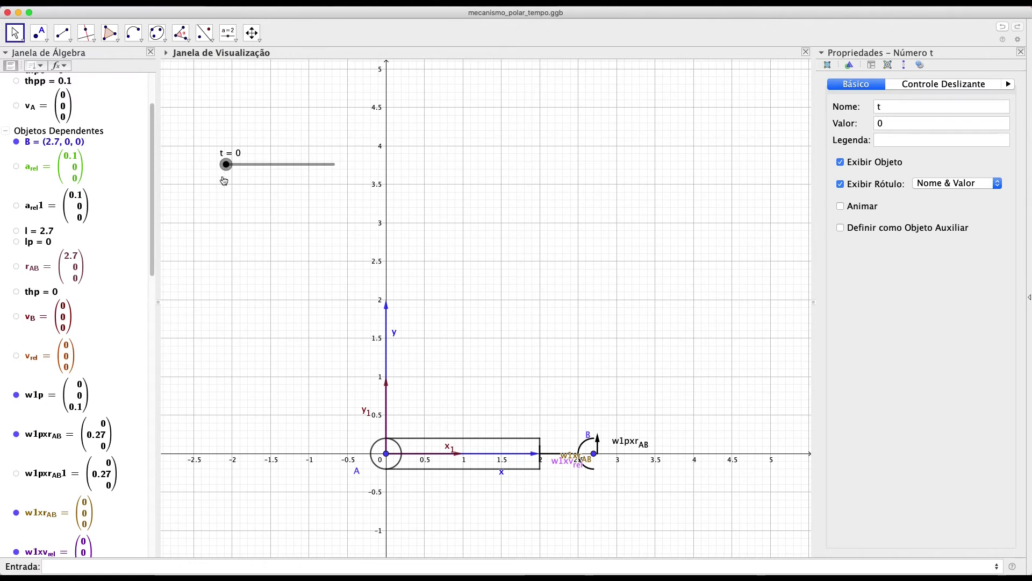
pyautogui.moveTo(226, 181); pyautogui.dragTo(328, 190)
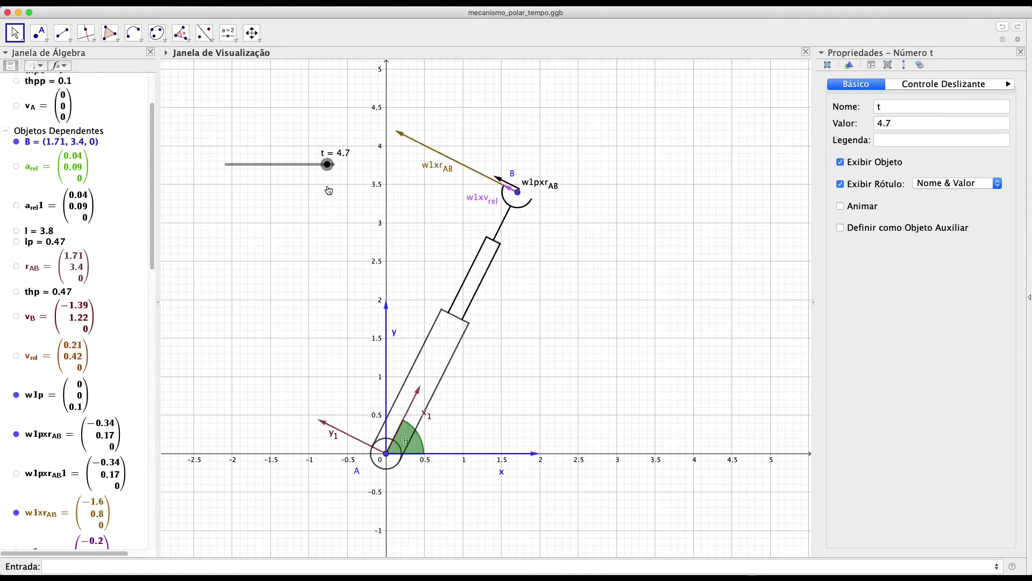
# Start defining the vector w1xw1xr_{AB}1 with the expression Cross(w1,w1,r_{AB})
pyautogui.click(248, 565)
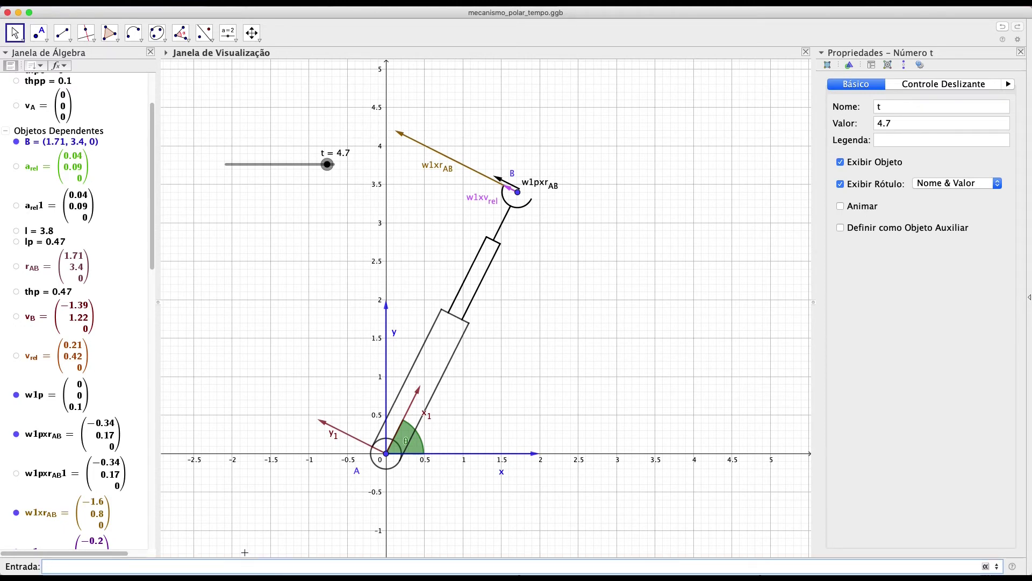
pyautogui.write('w1')
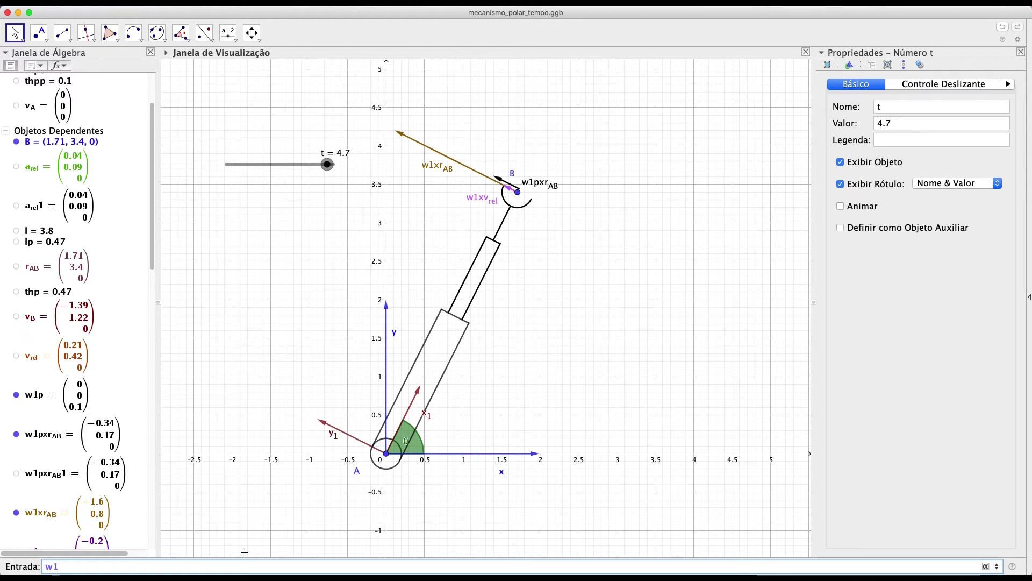
pyautogui.write('xw1x')
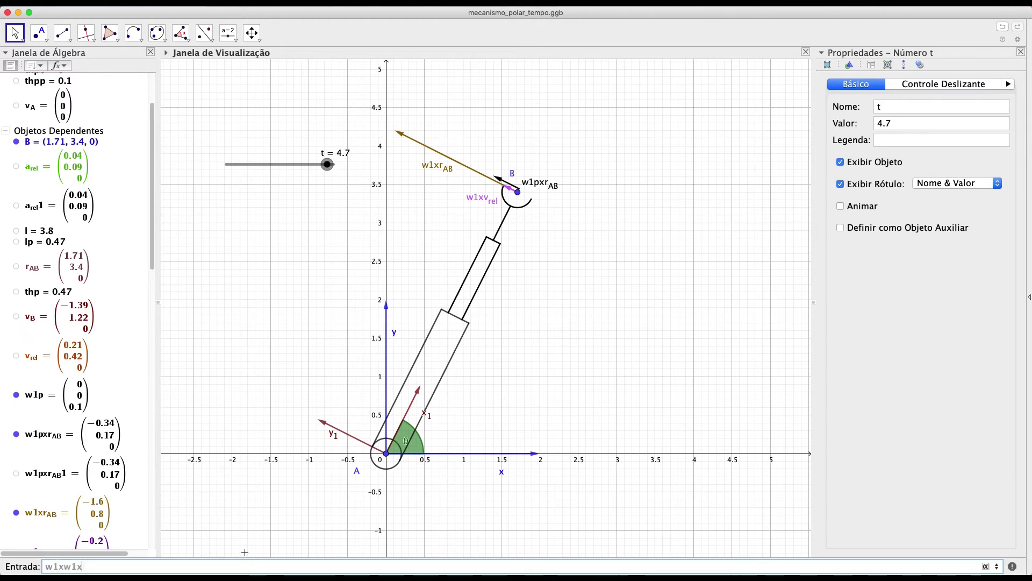
pyautogui.write('r_{AB}1 =')
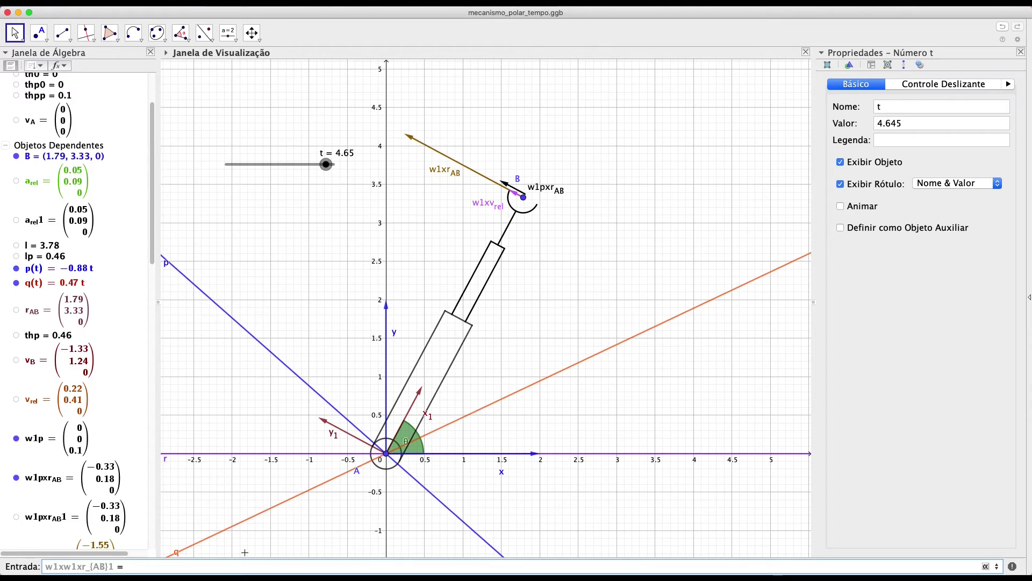
pyautogui.write('Cross')
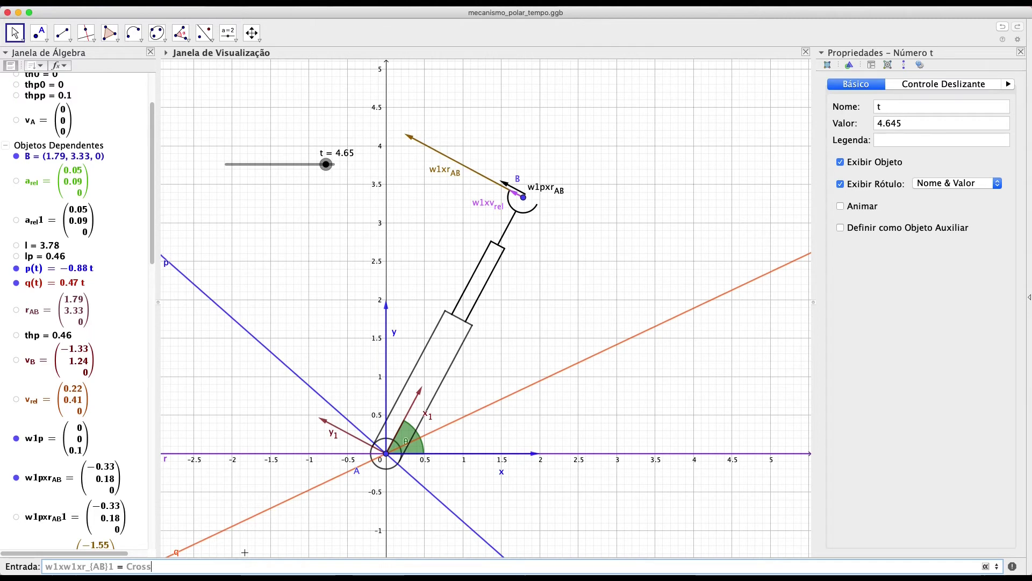
pyautogui.press('Left')
pyautogui.press('Right')
pyautogui.write('(')
pyautogui.write('w1')
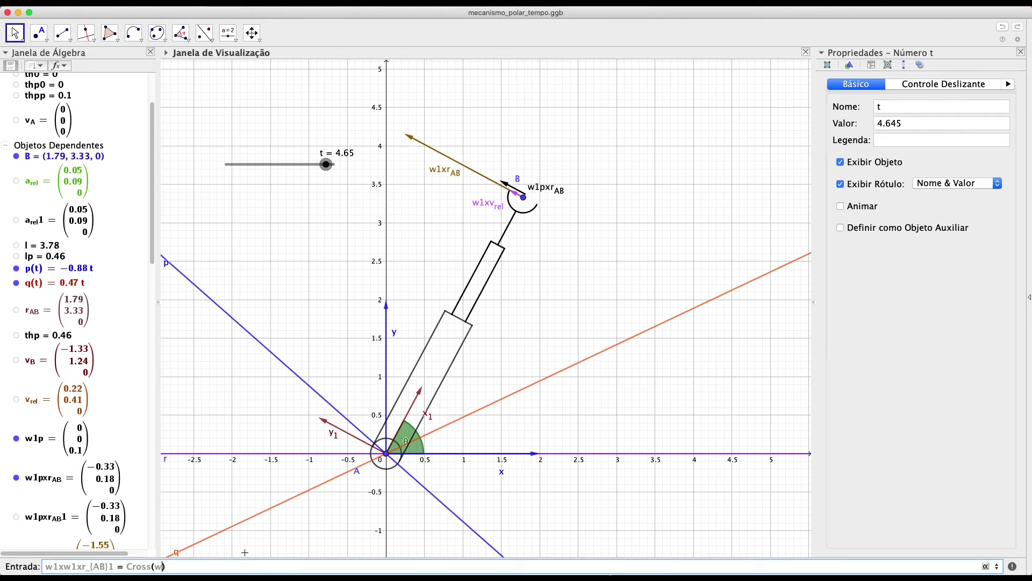
pyautogui.write(',w1,')
pyautogui.write('r_{A')
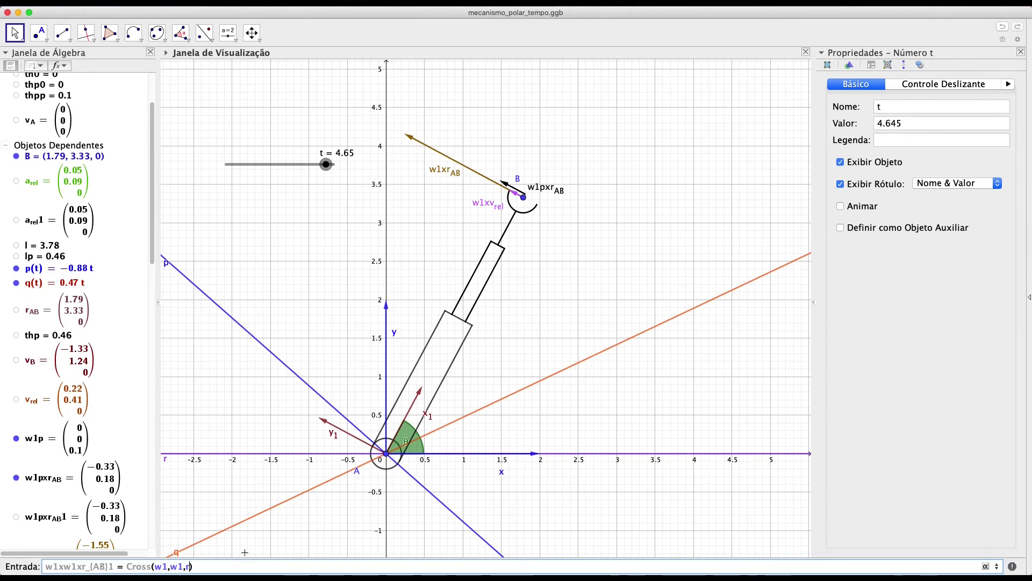
pyautogui.write('B')
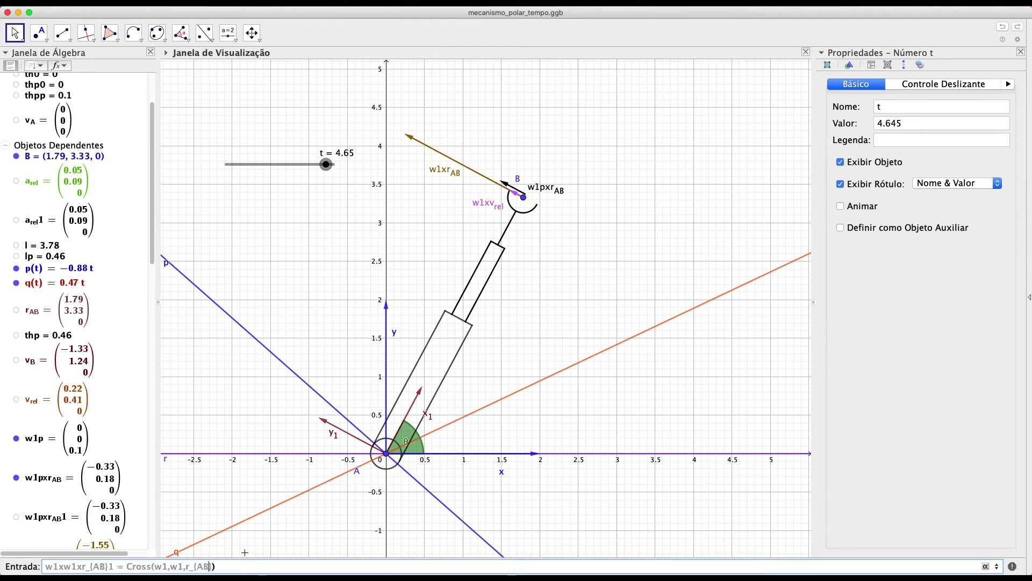
# Correct the second Cross argument to w1xr_{AB}1 and try to create w1xw1xr_{AB}1 = Cross(w1,w1xr_{AB}1)
pyautogui.press('Left')
pyautogui.press('Left')
pyautogui.press('Left')
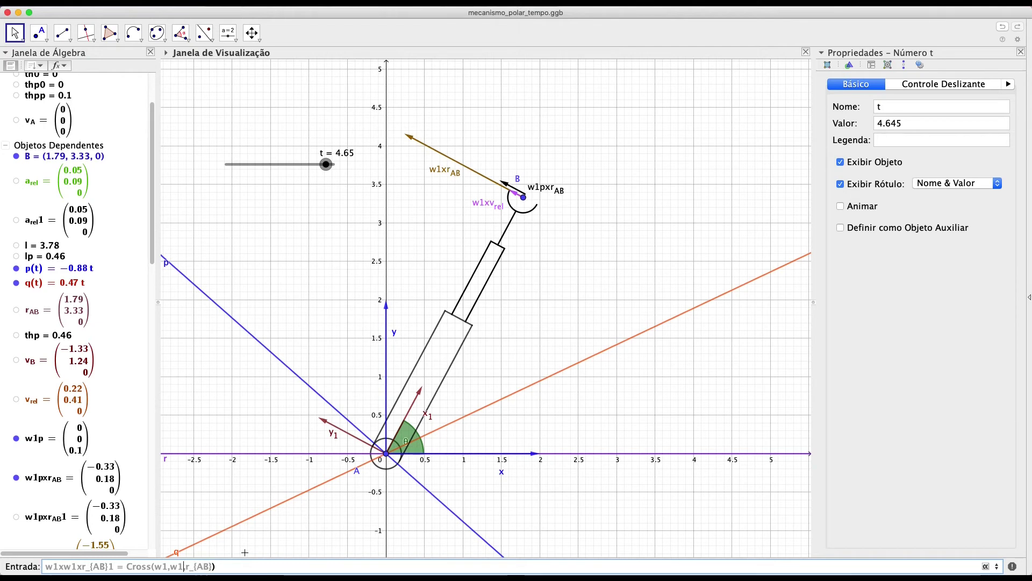
pyautogui.press('Left')
pyautogui.press('Left')
pyautogui.press('BackSpace')
pyautogui.write('x')
pyautogui.press('Right')
pyautogui.press('Right')
pyautogui.press('Right')
pyautogui.press('Right')
pyautogui.press('Right')
pyautogui.press('Right')
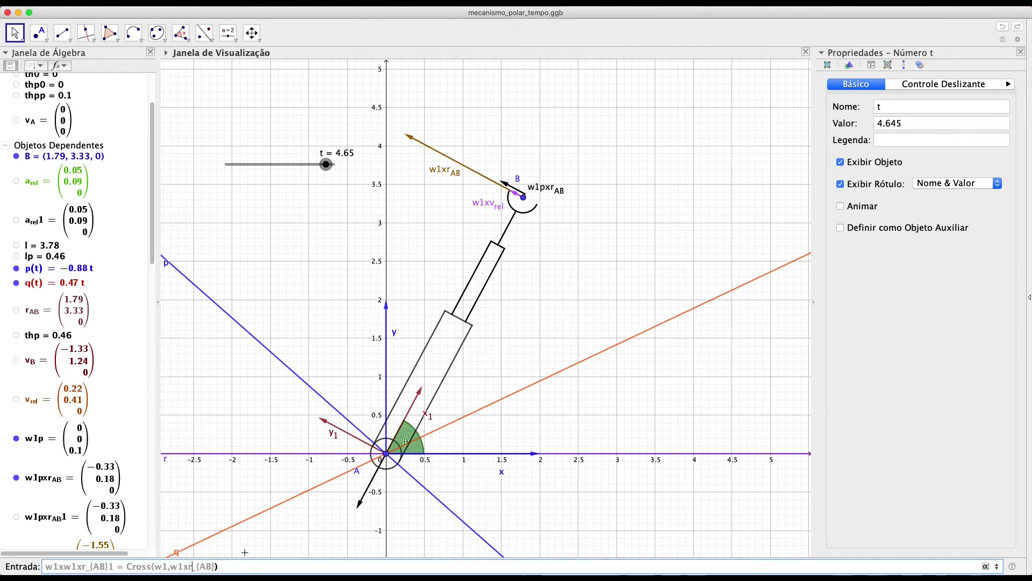
pyautogui.write('1')
pyautogui.press('Return')
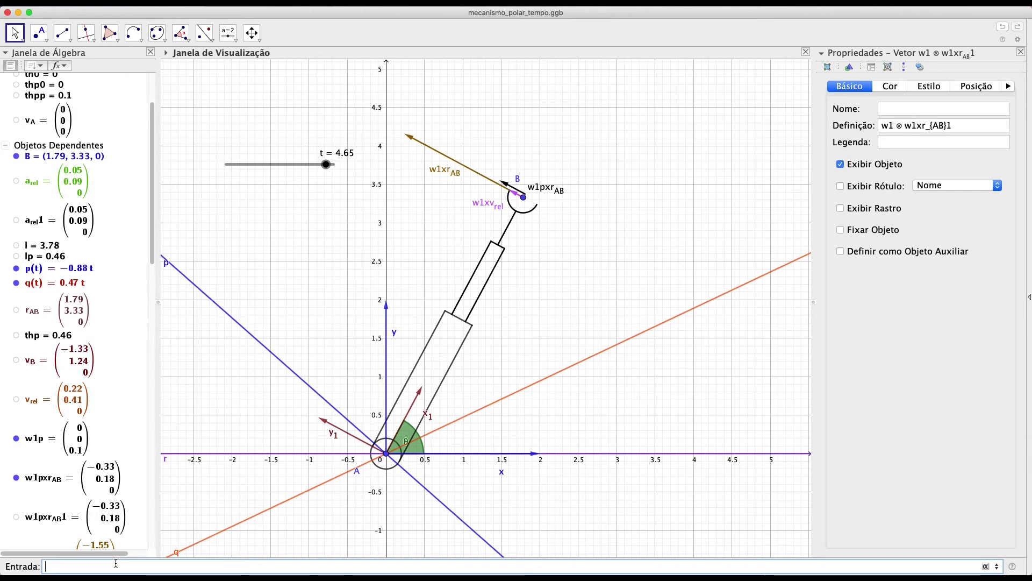
# Undo the creation of the cross-product vector and dismiss the error dialog
pyautogui.moveTo(299, 323); pyautogui.dragTo(291, 302)
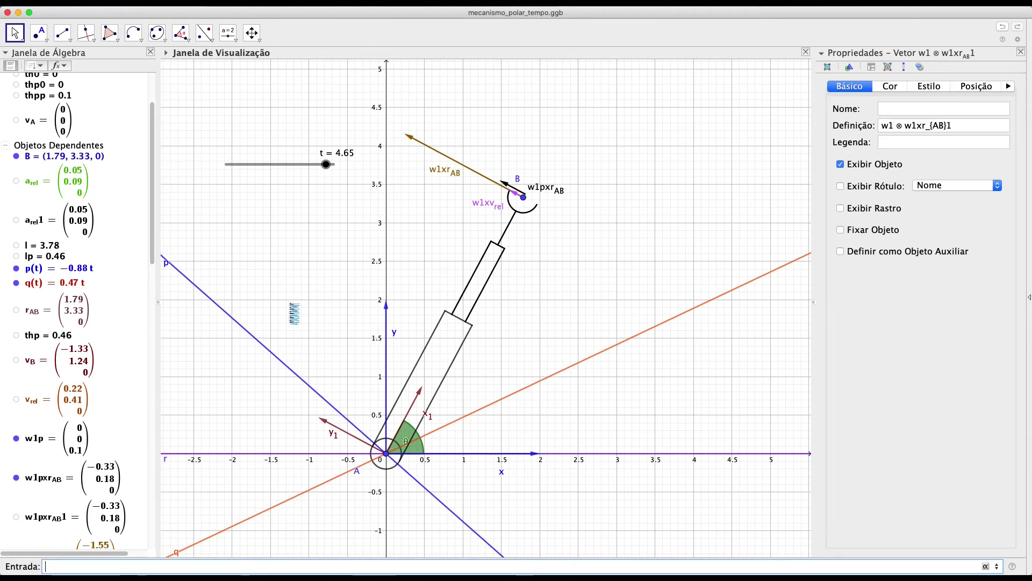
pyautogui.press('super+z')
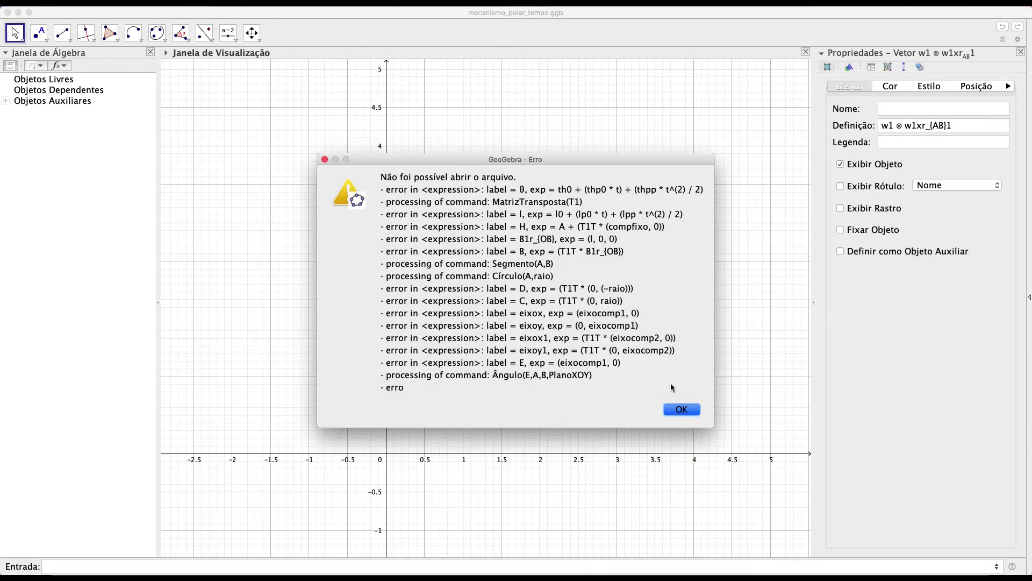
pyautogui.click(680, 410)
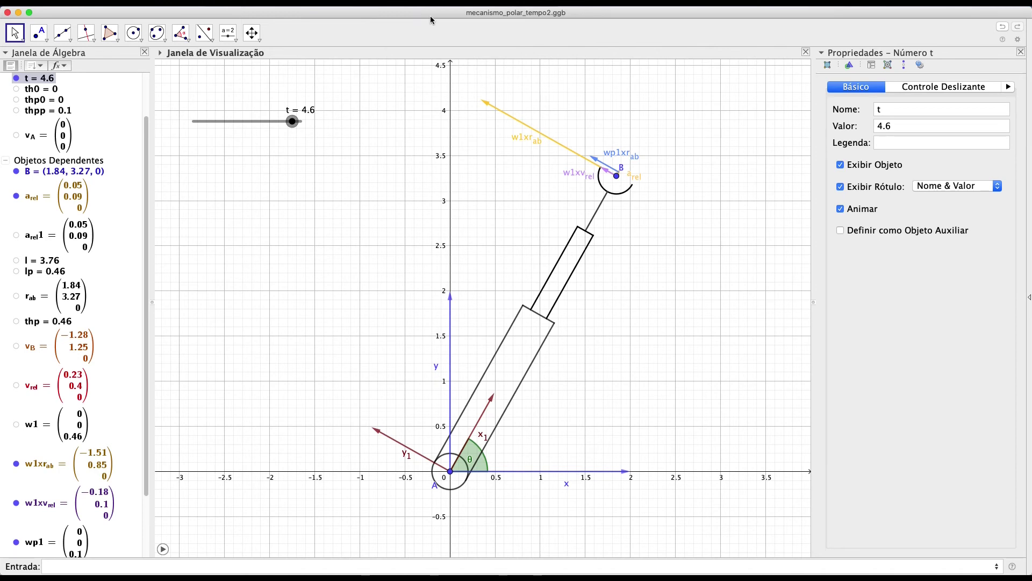
# In mecanismo_polar_tempo2.ggb, recolor the vector a_{rel} at point B to light green (153, 255, 0) and hide it
pyautogui.click(638, 178)
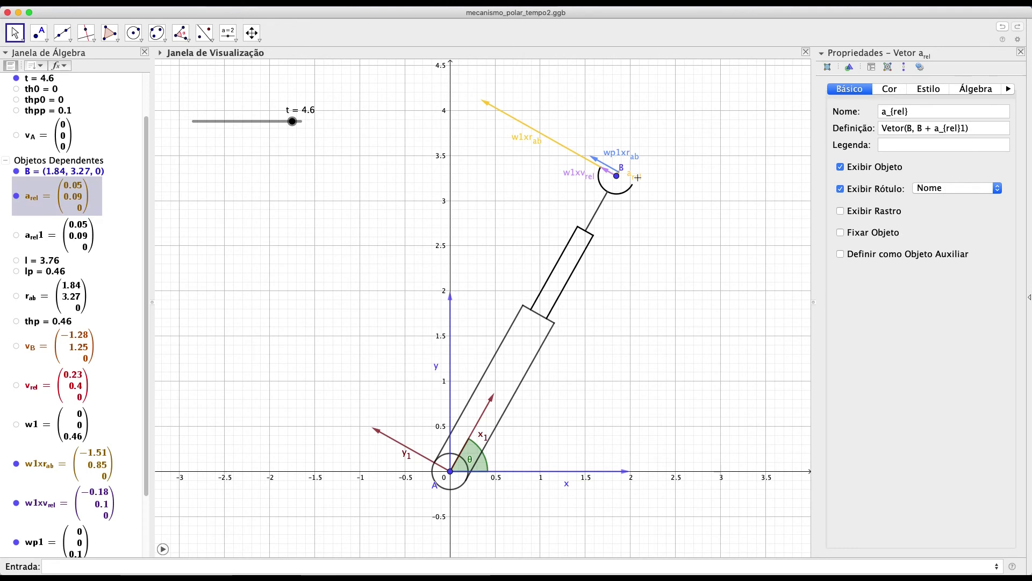
pyautogui.click(901, 93)
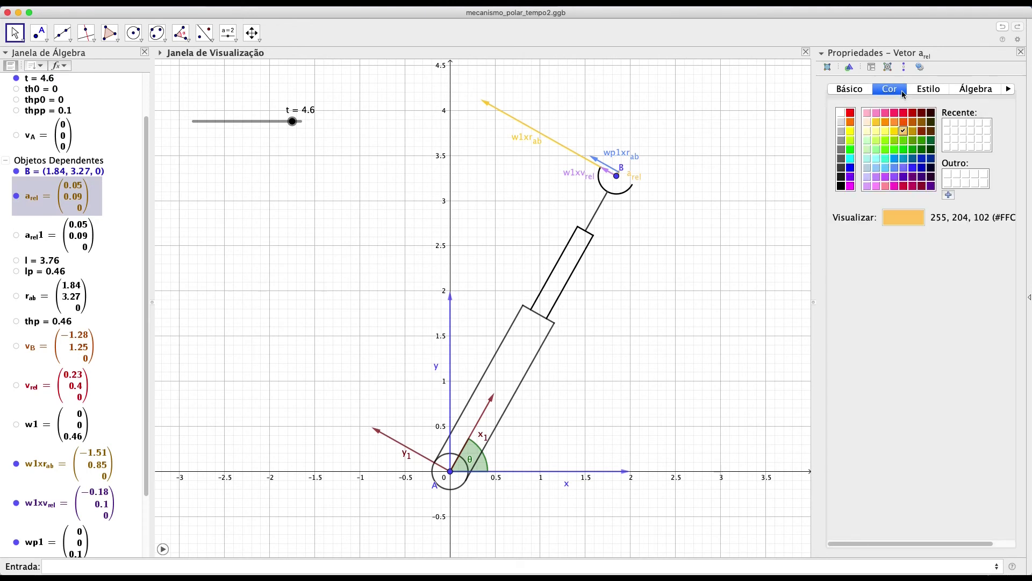
pyautogui.click(886, 141)
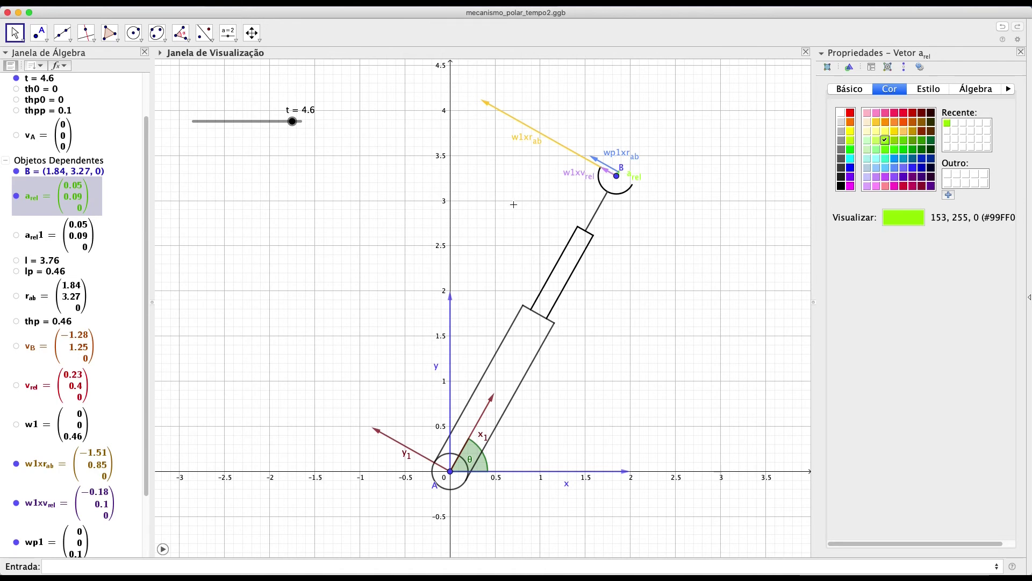
pyautogui.click(18, 196)
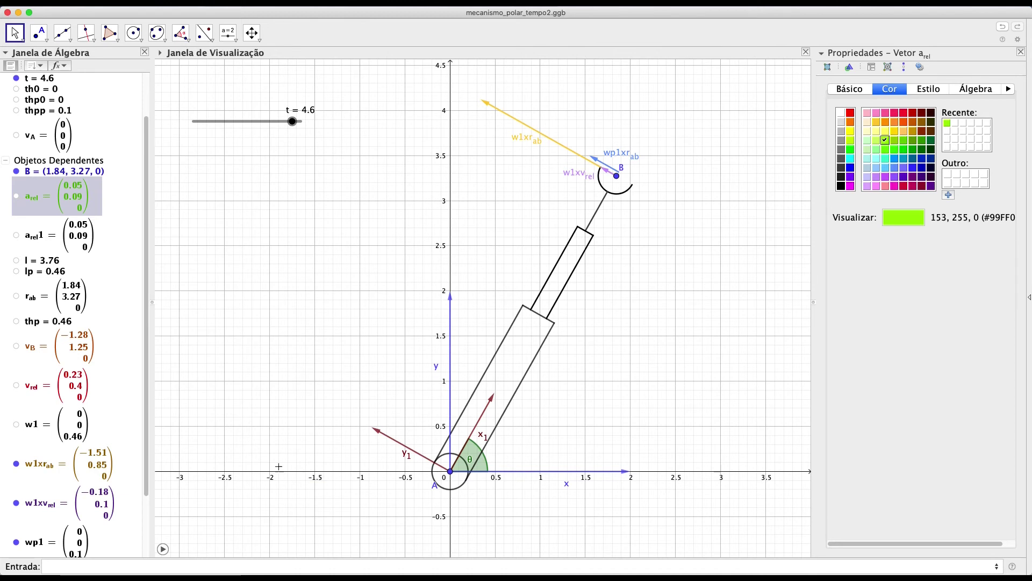
# Create the auxiliary vector w1xw1xr_{ab}1 = Cross(w1, w1xr_{ab}1)
pyautogui.click(83, 567)
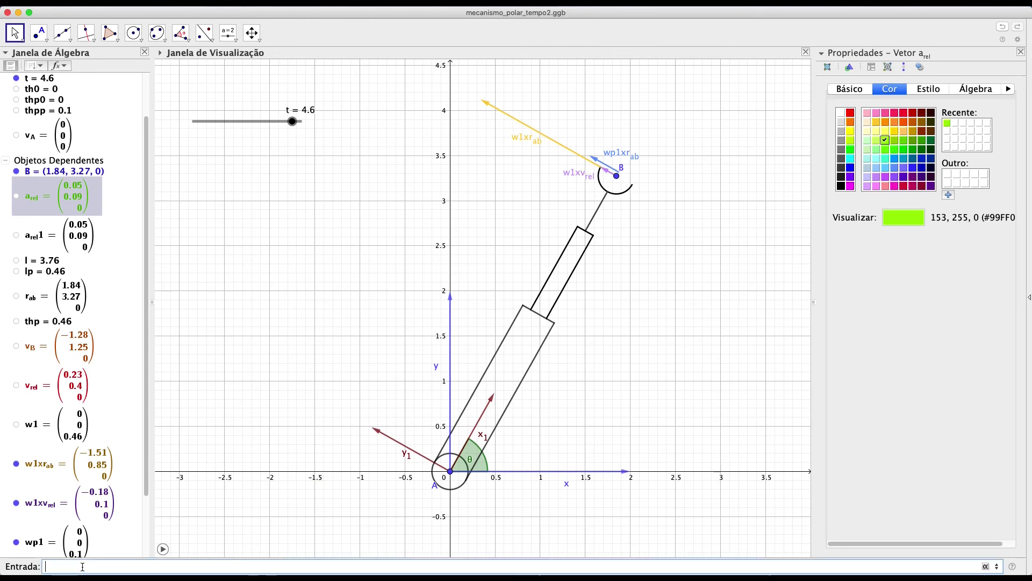
pyautogui.write('w1xw1xr_{ab}')
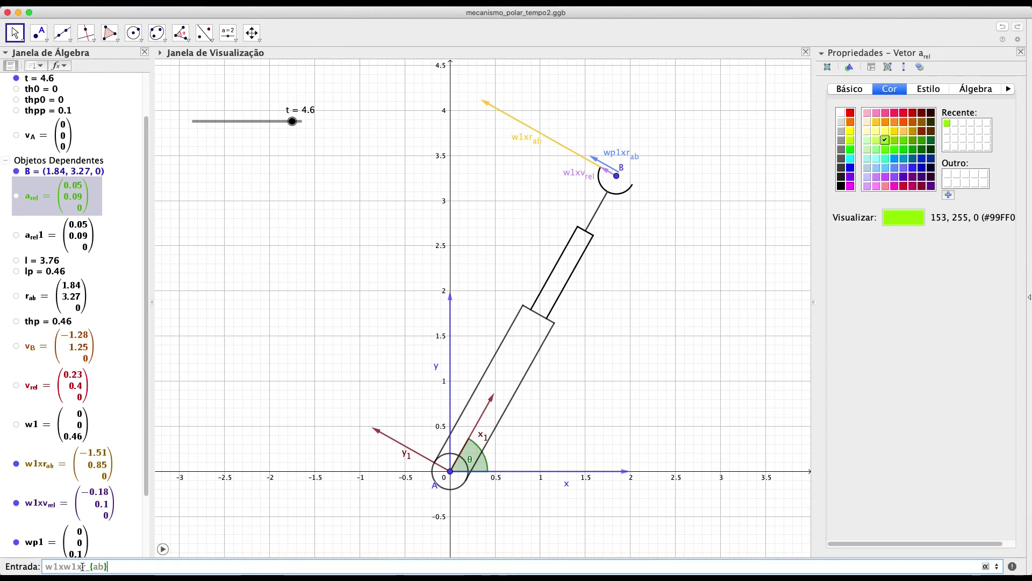
pyautogui.write('1 = Cross')
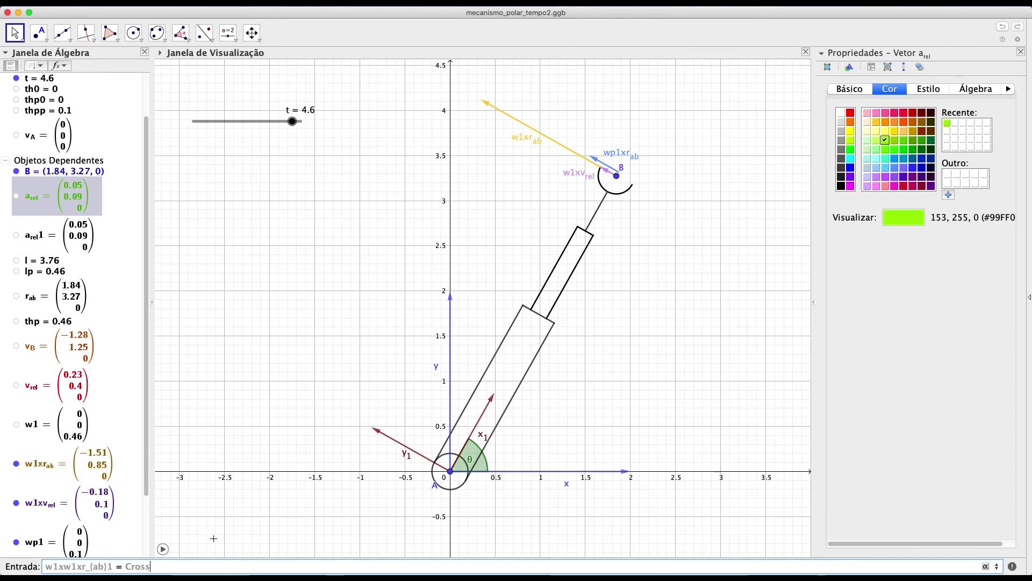
pyautogui.write('(')
pyautogui.write('w1')
pyautogui.write(', ')
pyautogui.write('w1x')
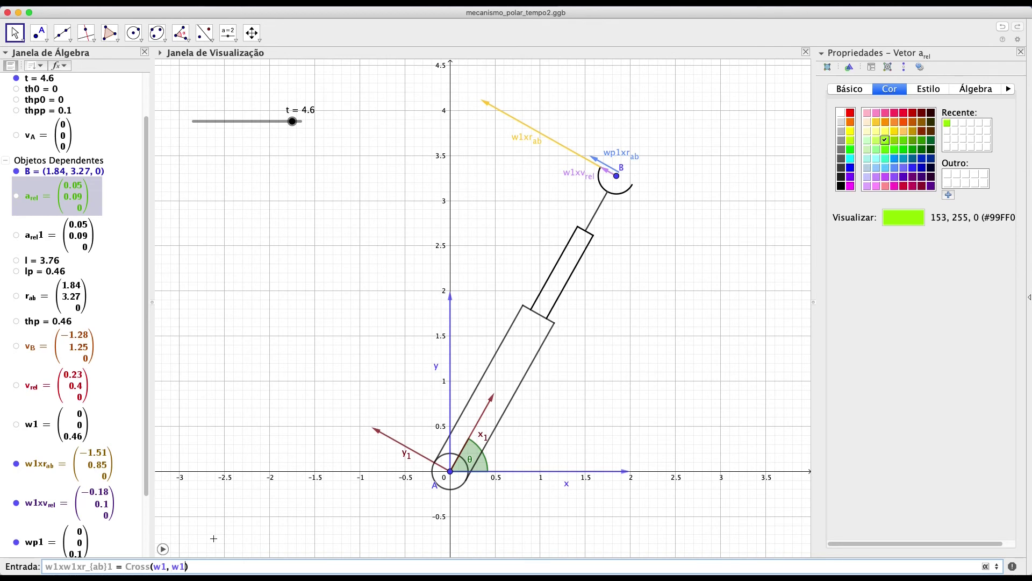
pyautogui.write('r_{ab}1')
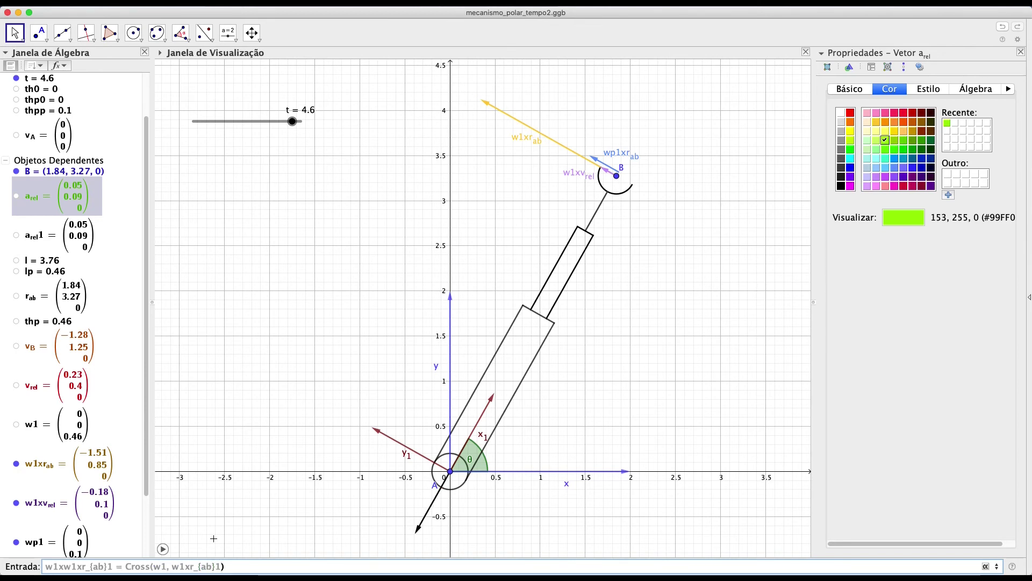
pyautogui.press('Return')
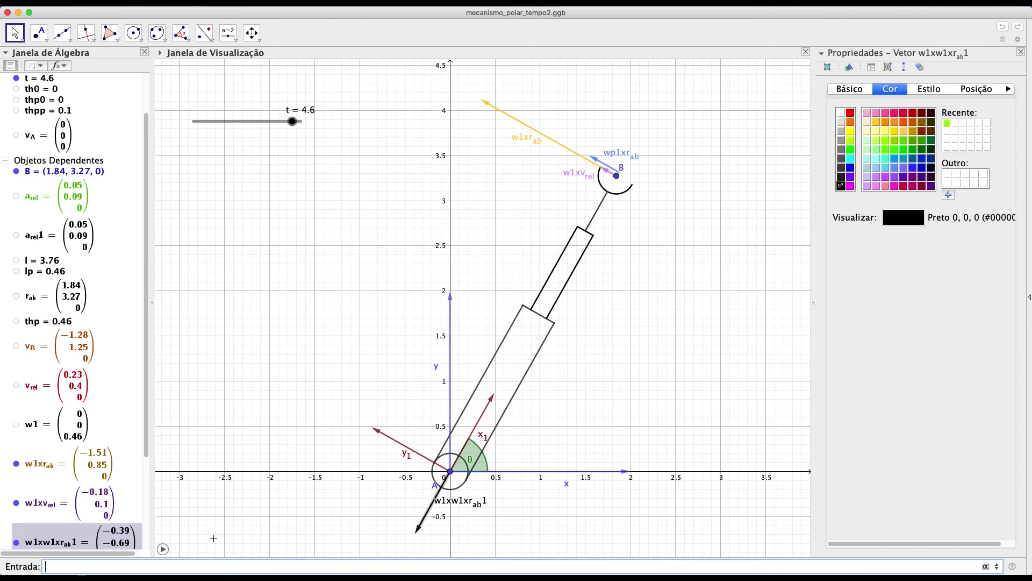
# Create the vector w1xw1xr_{ab} = Vector(B, B + w1xw1xr_{ab}1) starting at point B
pyautogui.click(164, 562)
pyautogui.write('w1xw1xr_{ab} =')
pyautogui.write('Vector(B, ')
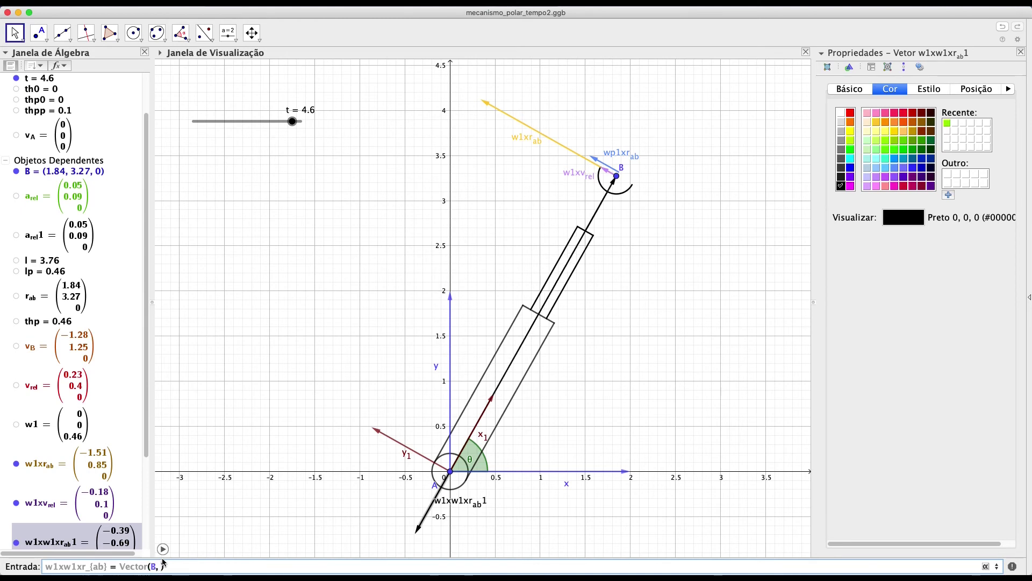
pyautogui.write('B + ')
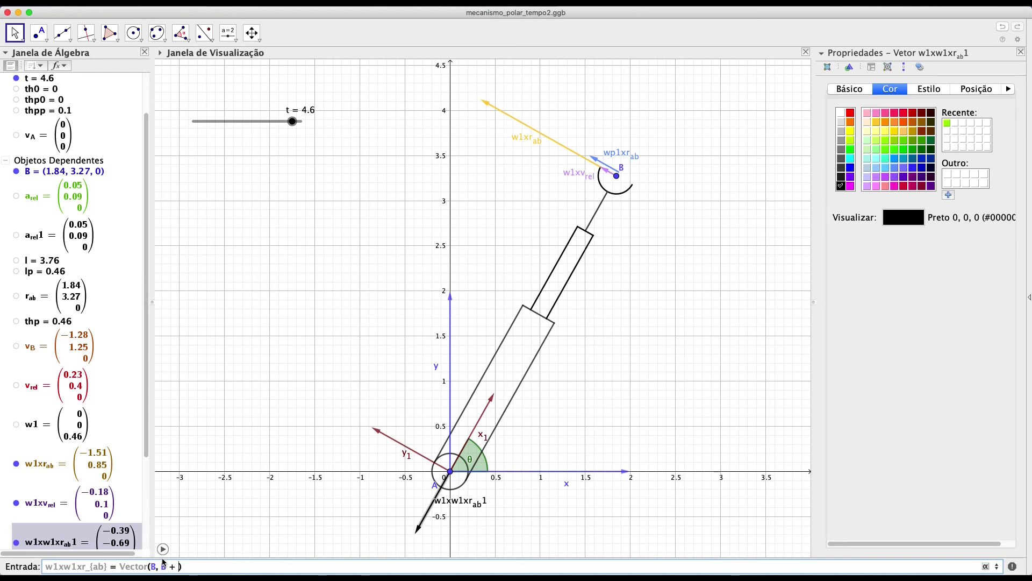
pyautogui.write('w1xw1')
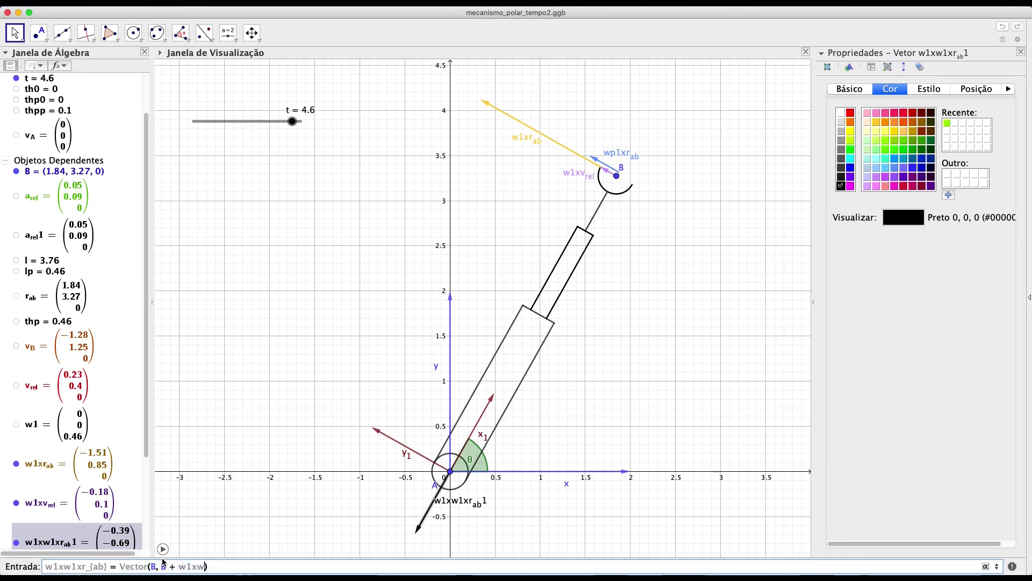
pyautogui.write('xr_{')
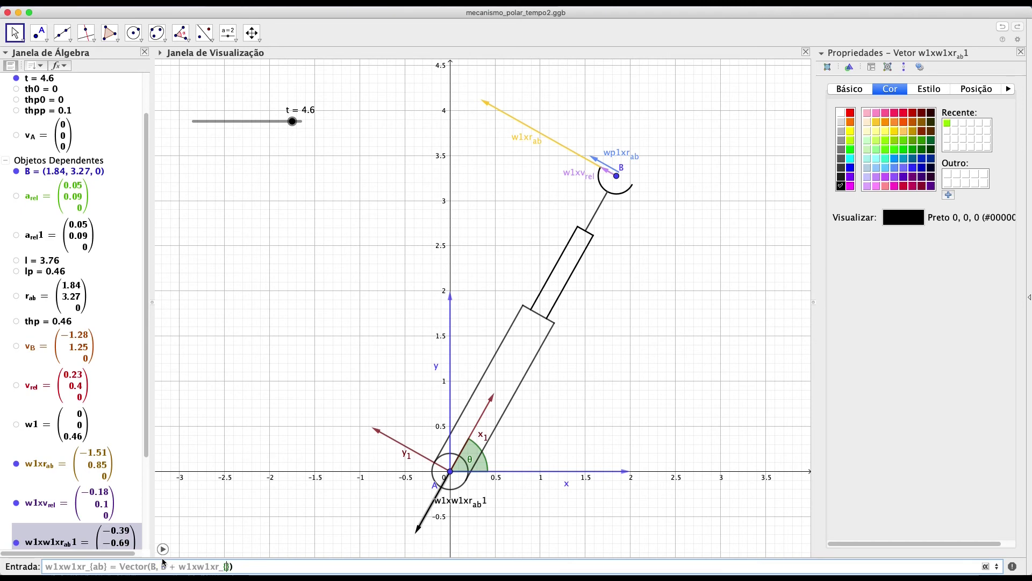
pyautogui.write('ab')
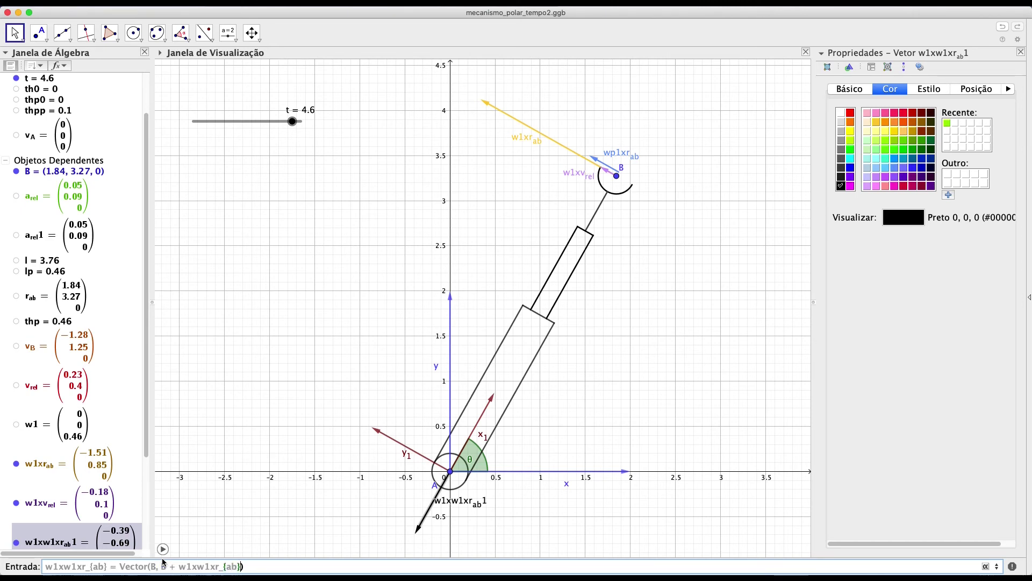
pyautogui.press('Return')
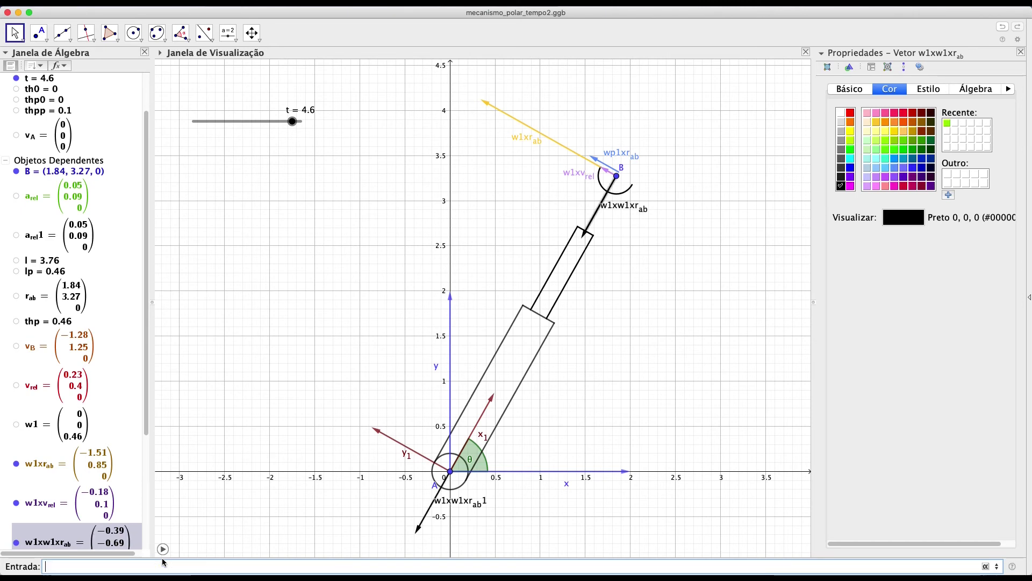
# Hide the auxiliary vector w1xw1xr_{ab}1 drawn from the origin
pyautogui.click(417, 517)
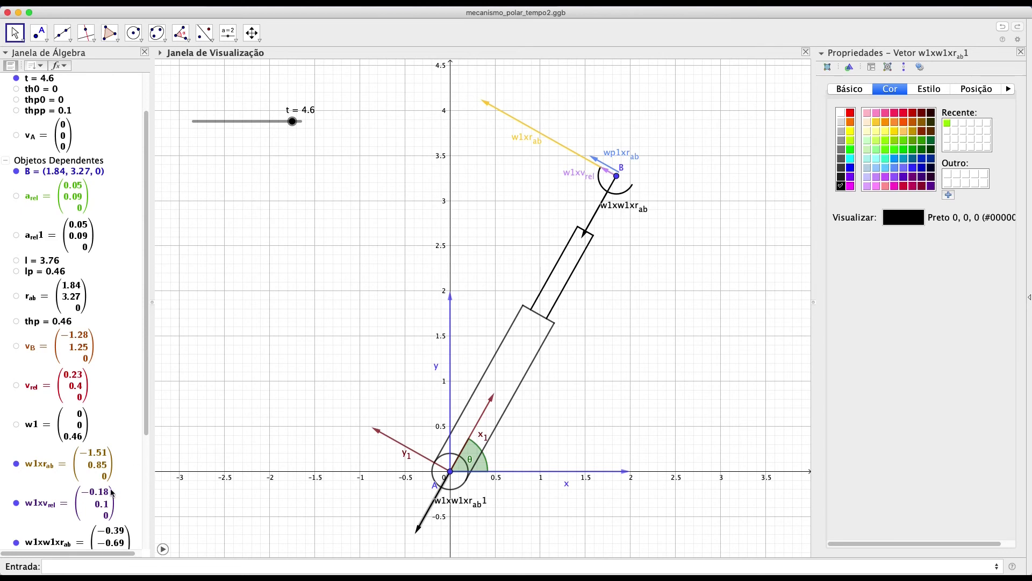
pyautogui.click(852, 92)
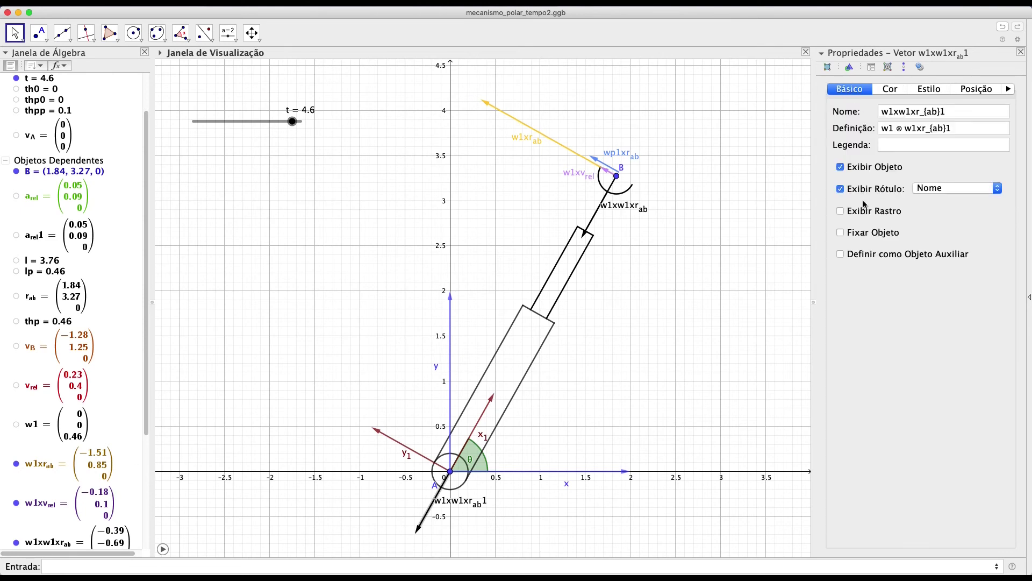
pyautogui.click(864, 167)
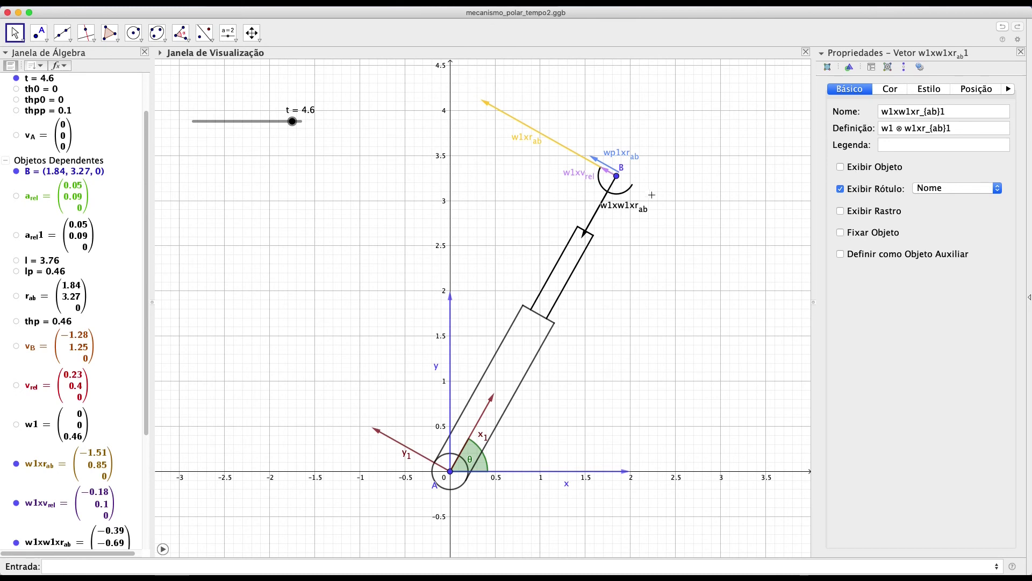
# Recolor the vector w1xw1xr_{ab} at point B to purple (102, 0, 204)
pyautogui.click(607, 206)
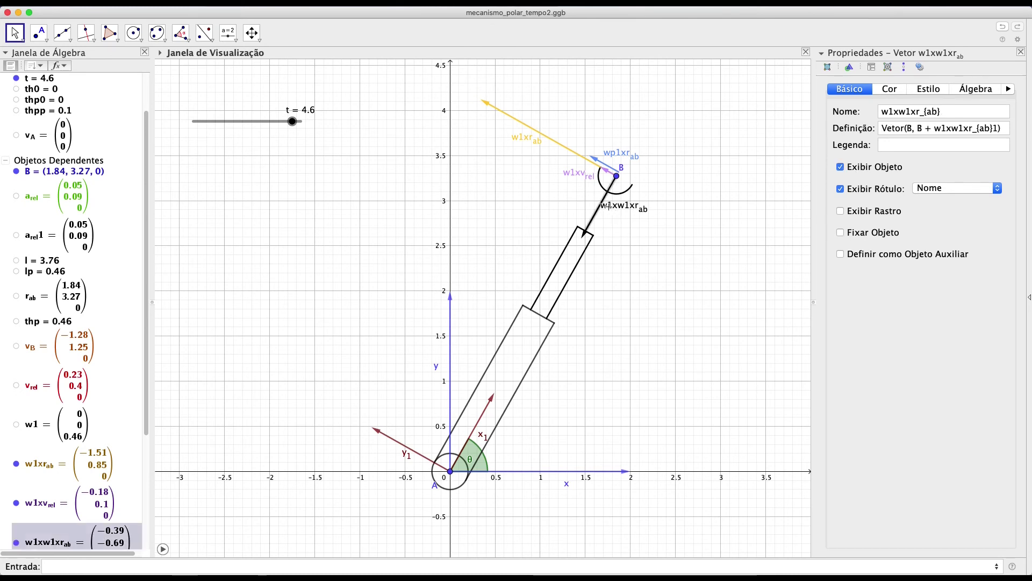
pyautogui.click(895, 90)
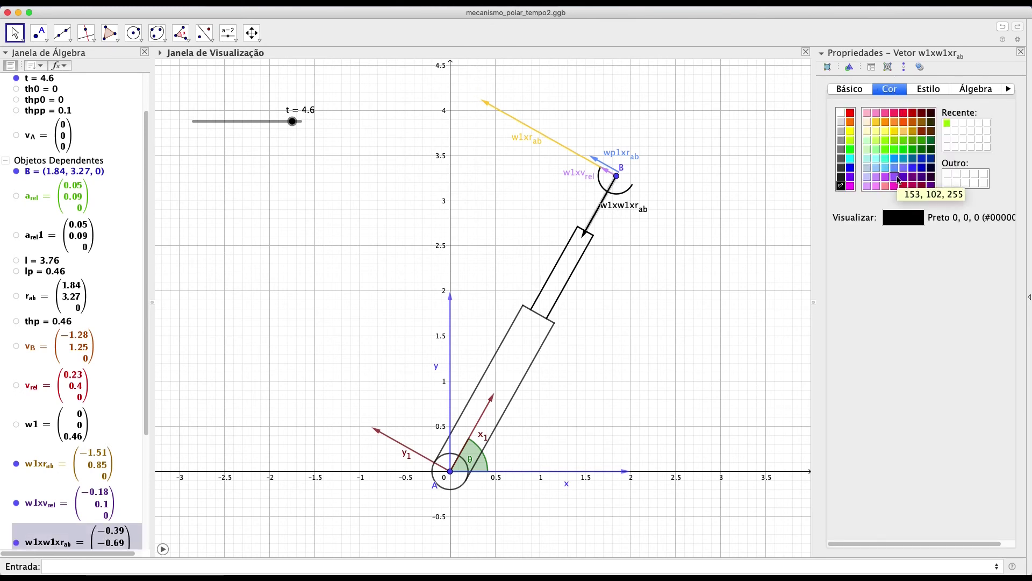
pyautogui.click(905, 179)
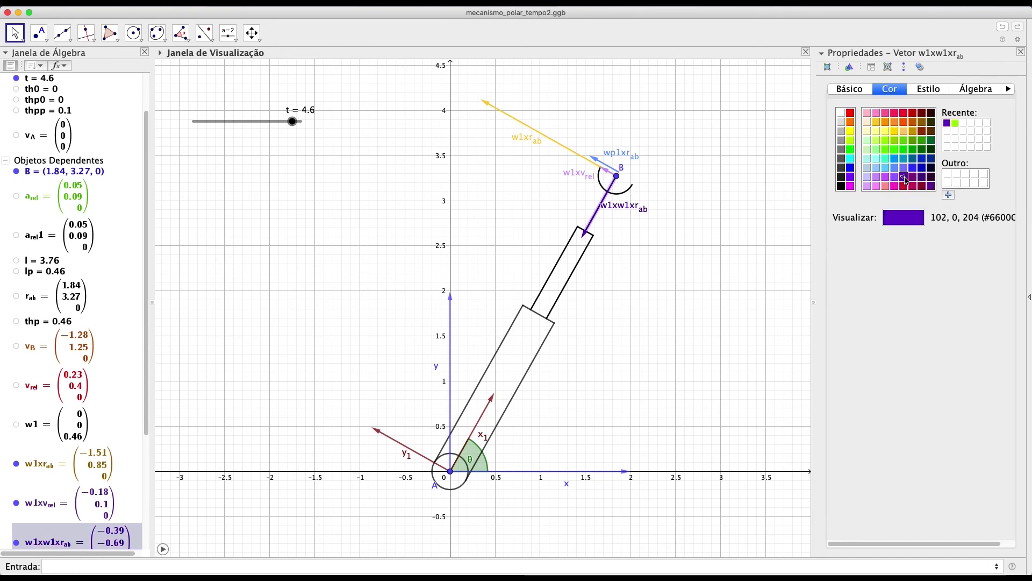
# Move the time slider to t = 4.2 to check how the vectors at point B follow the mechanism
pyautogui.click(665, 266)
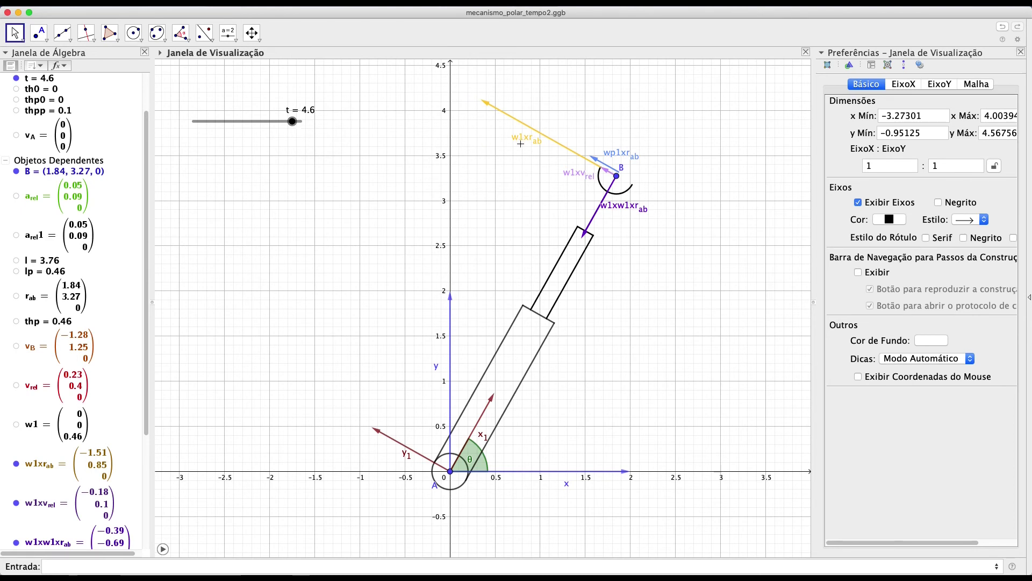
pyautogui.moveTo(292, 121)
pyautogui.mouseDown()
pyautogui.moveTo(278, 123)
pyautogui.moveTo(302, 123)
pyautogui.mouseUp()
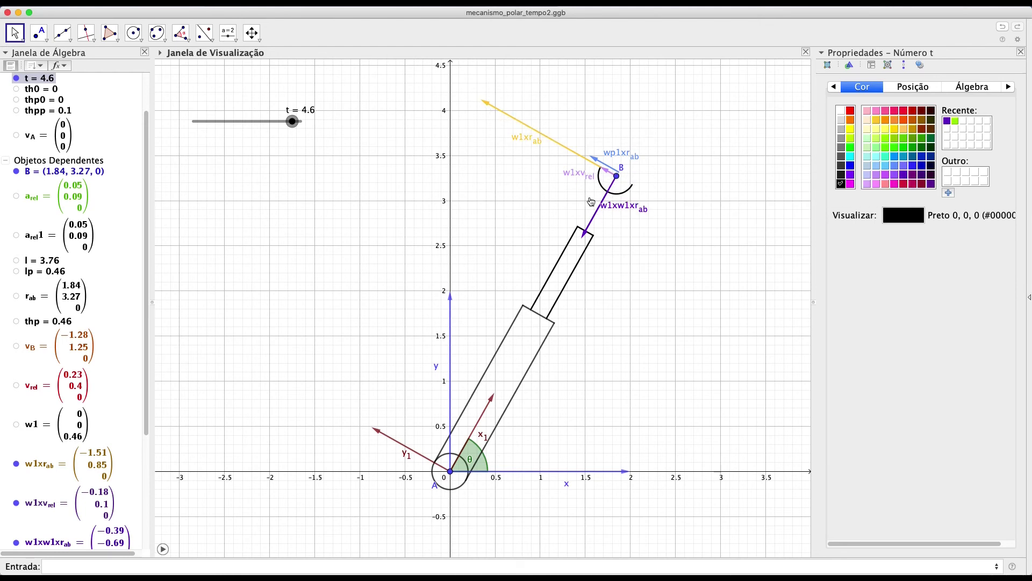
pyautogui.moveTo(295, 123); pyautogui.dragTo(284, 167)
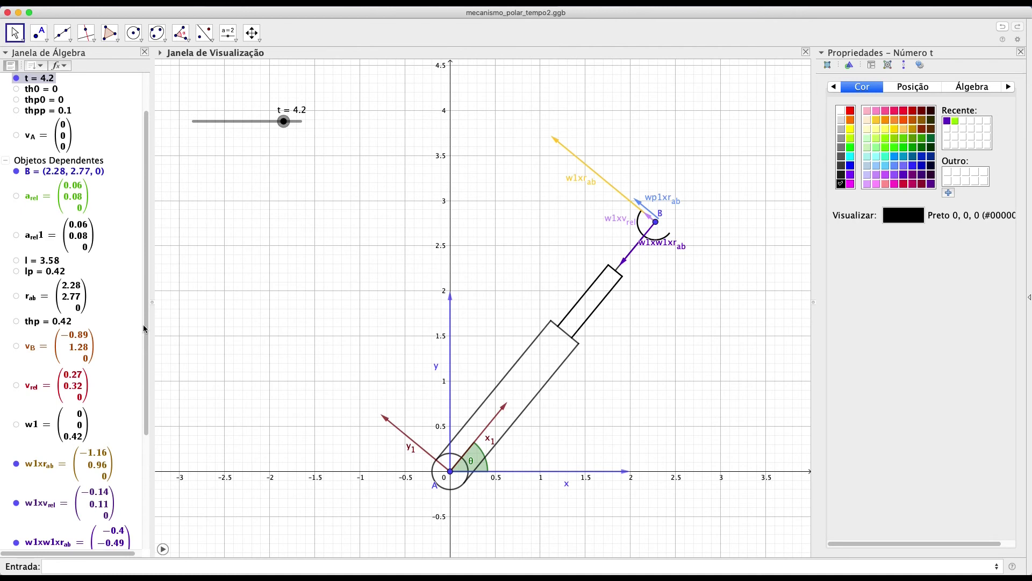
# Create the vector w1x2v_{rel} = Vector(B, B + 2* w1xv_{rel}1) and pause the slider animation at t = 3.3
pyautogui.click(187, 565)
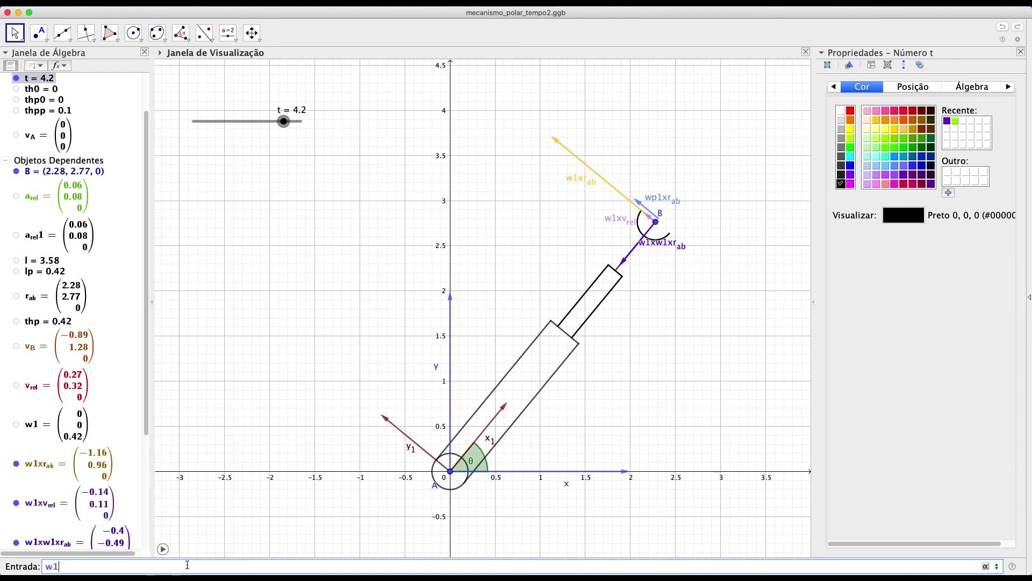
pyautogui.write('w1x')
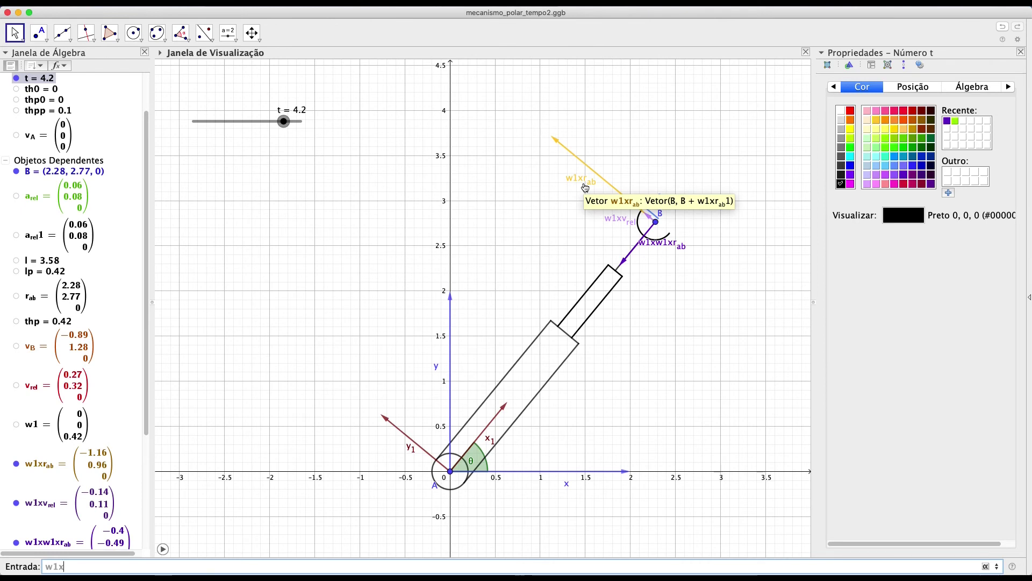
pyautogui.click(416, 564)
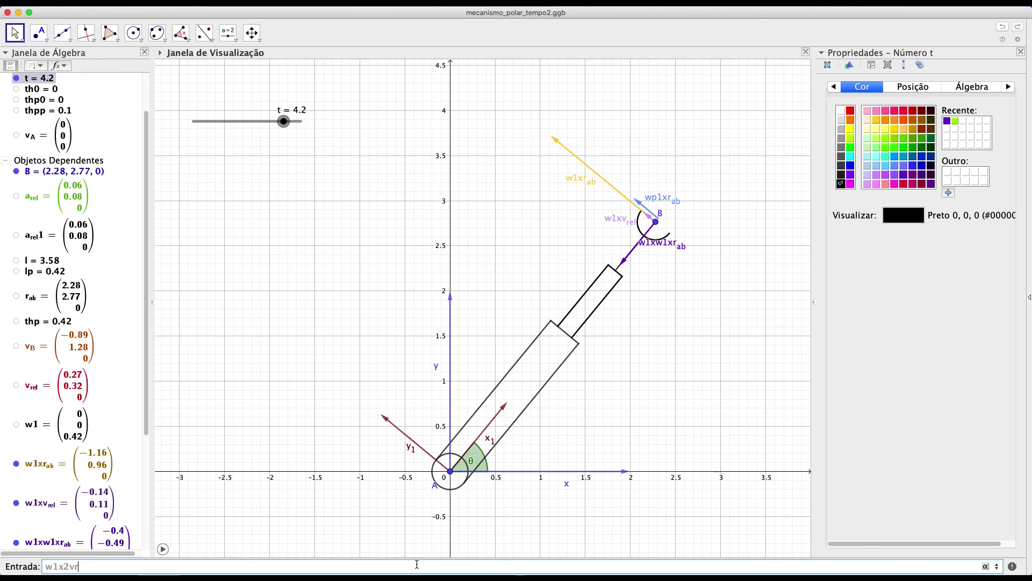
pyautogui.press('BackSpace')
pyautogui.write('rel} = v')
pyautogui.press('BackSpace')
pyautogui.write('Vecto')
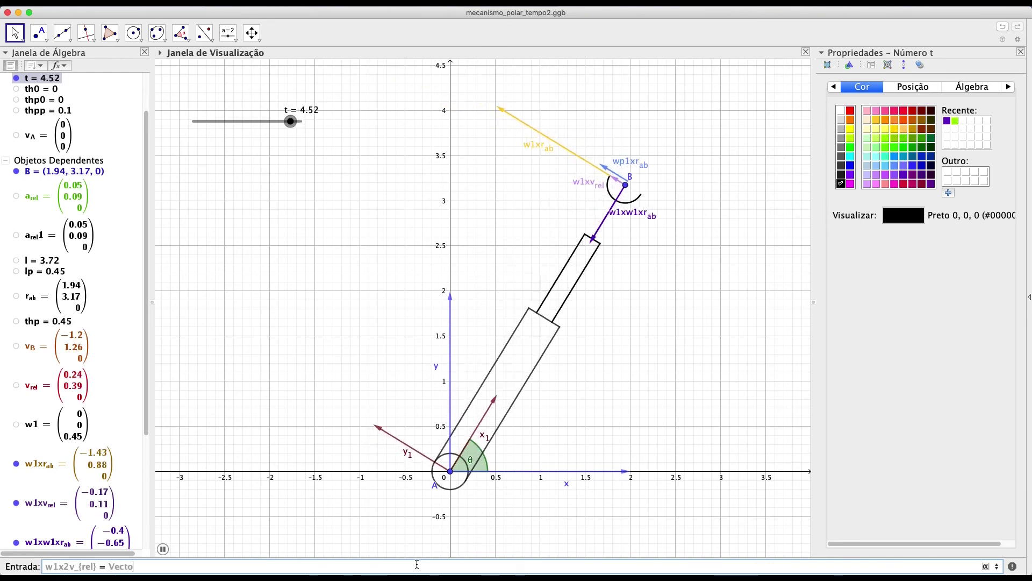
pyautogui.write('r)')
pyautogui.write('(B, ')
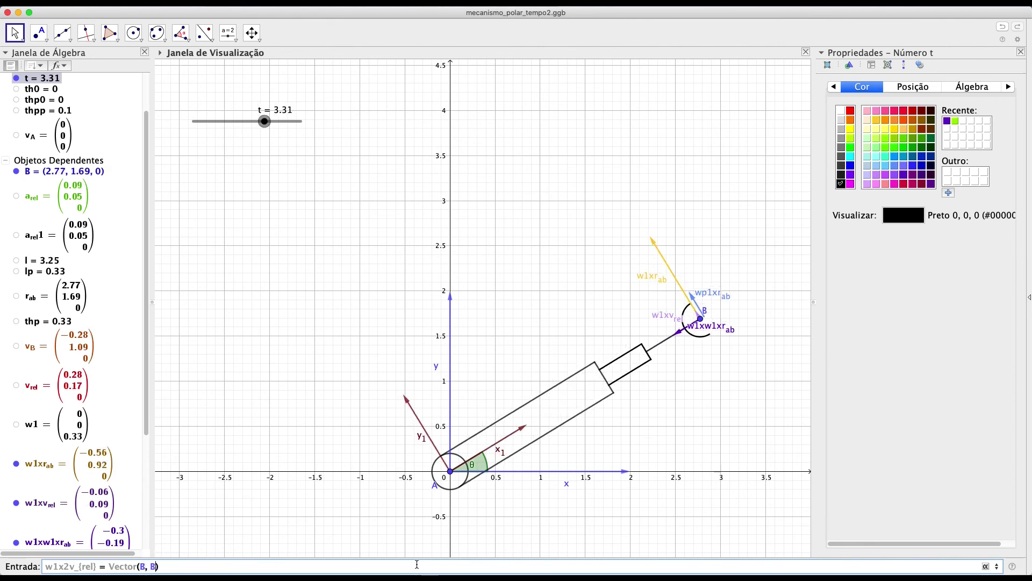
pyautogui.write('B + ')
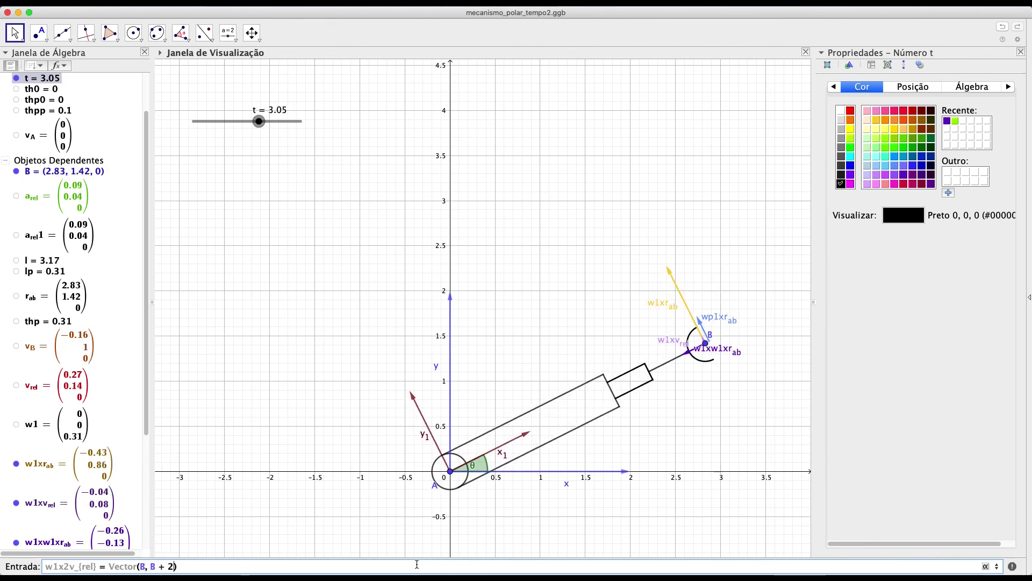
pyautogui.write('2* w1')
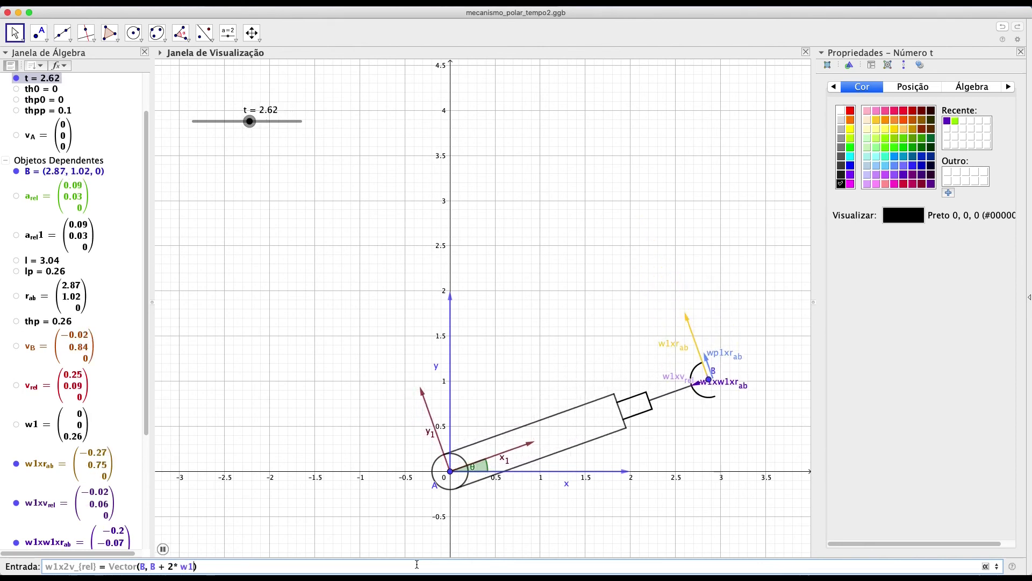
pyautogui.write('xv_')
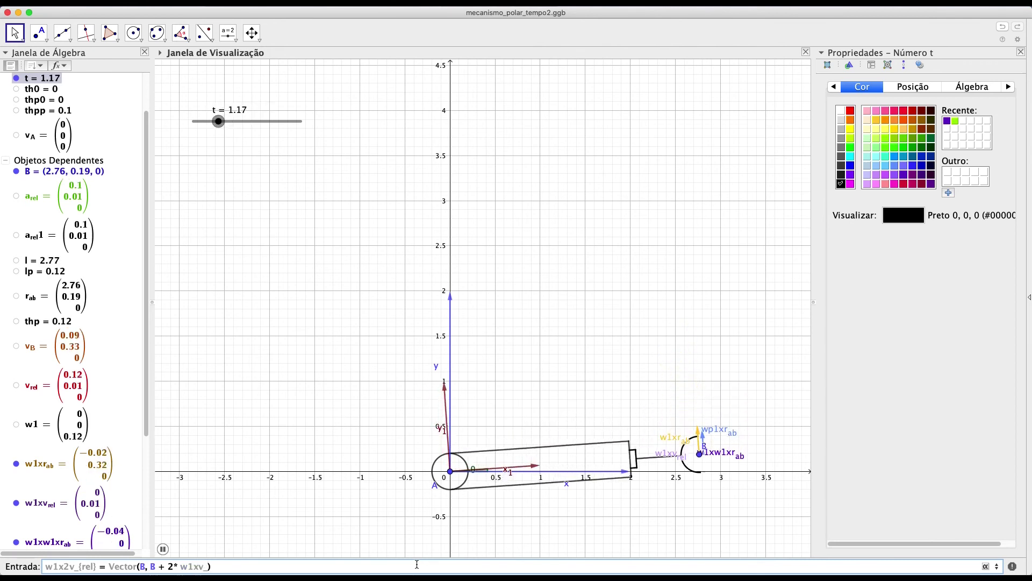
pyautogui.write('{')
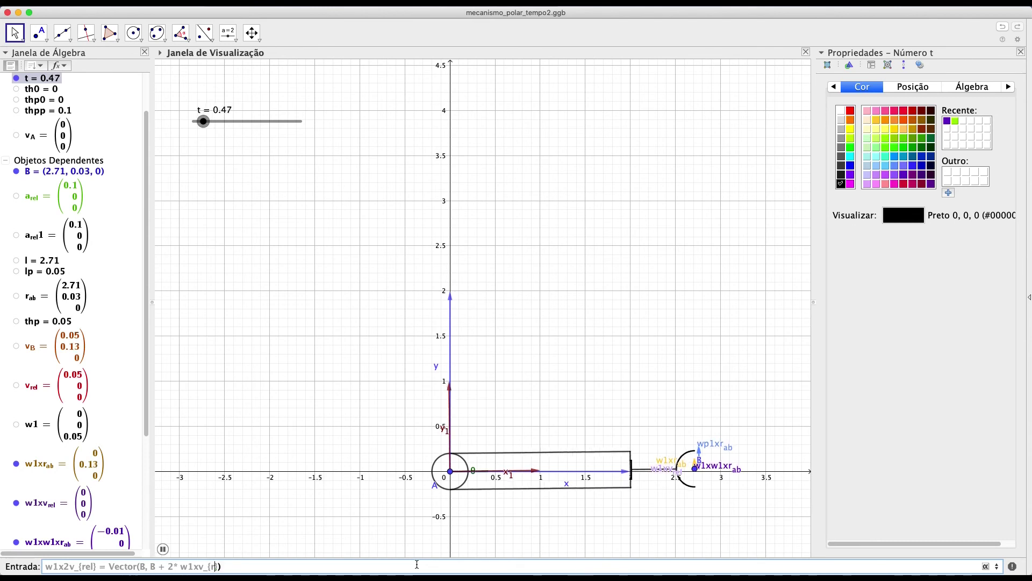
pyautogui.write('rel')
pyautogui.press('Escape')
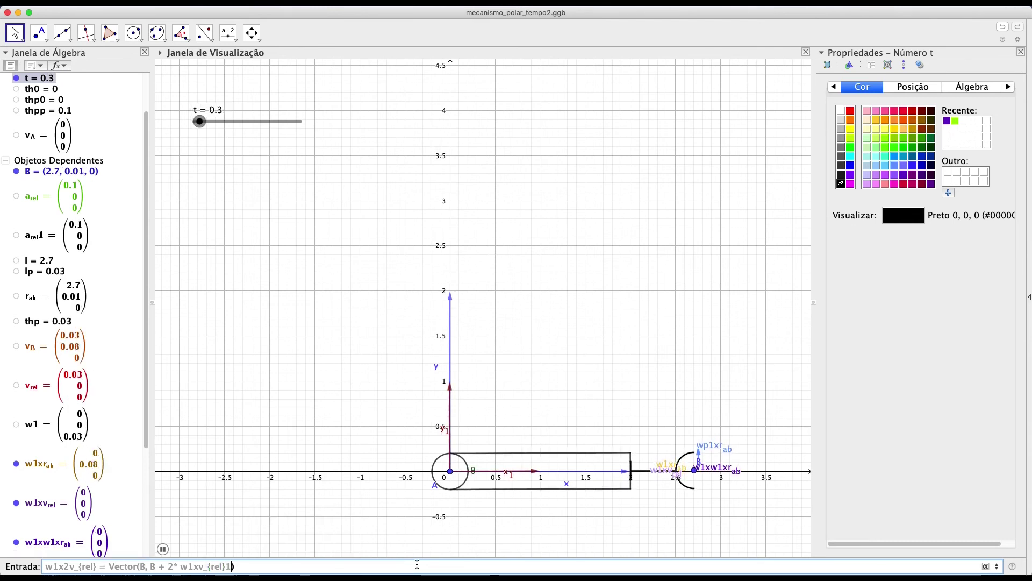
pyautogui.press('Return')
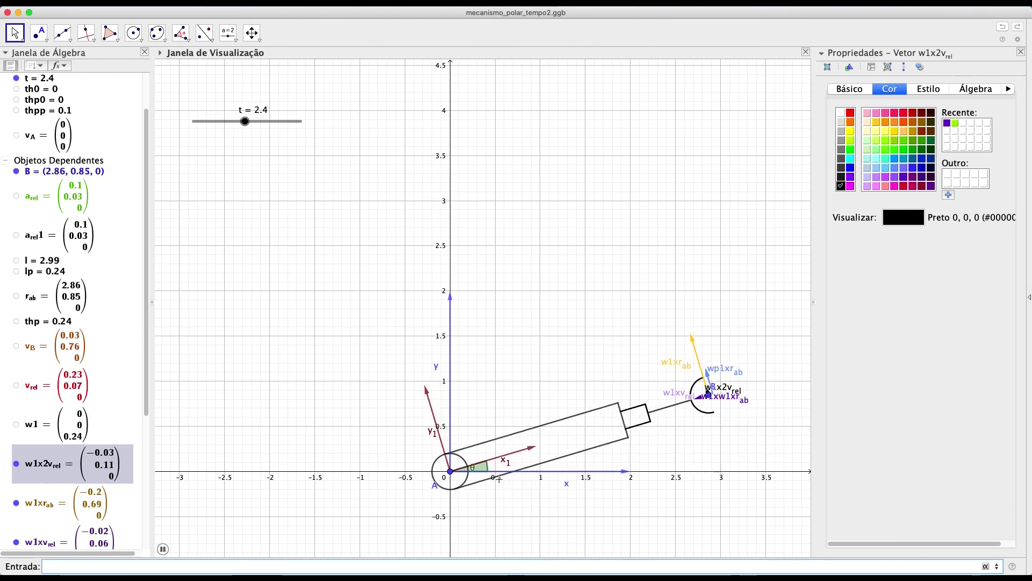
pyautogui.click(163, 549)
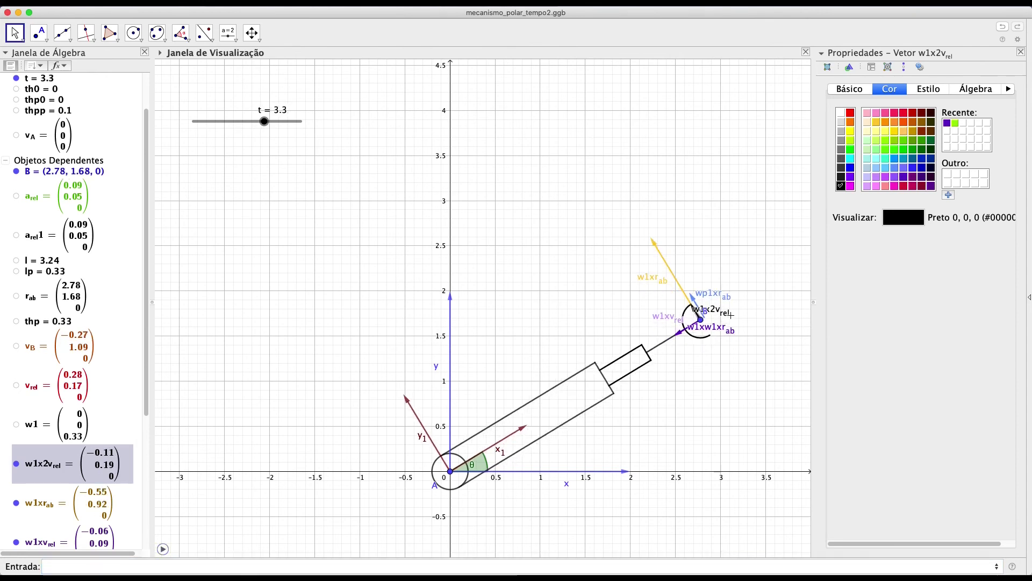
# Toggle the vector w1x2v_{rel} off and back on, and hide the vector w1xw1xr_{ab}
pyautogui.moveTo(627, 312); pyautogui.dragTo(512, 274)
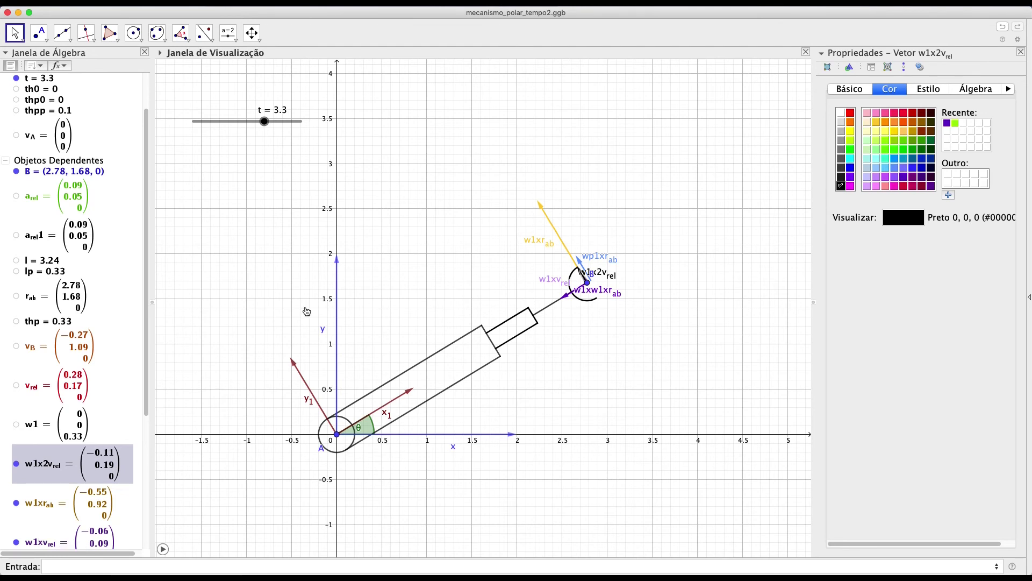
pyautogui.click(17, 466)
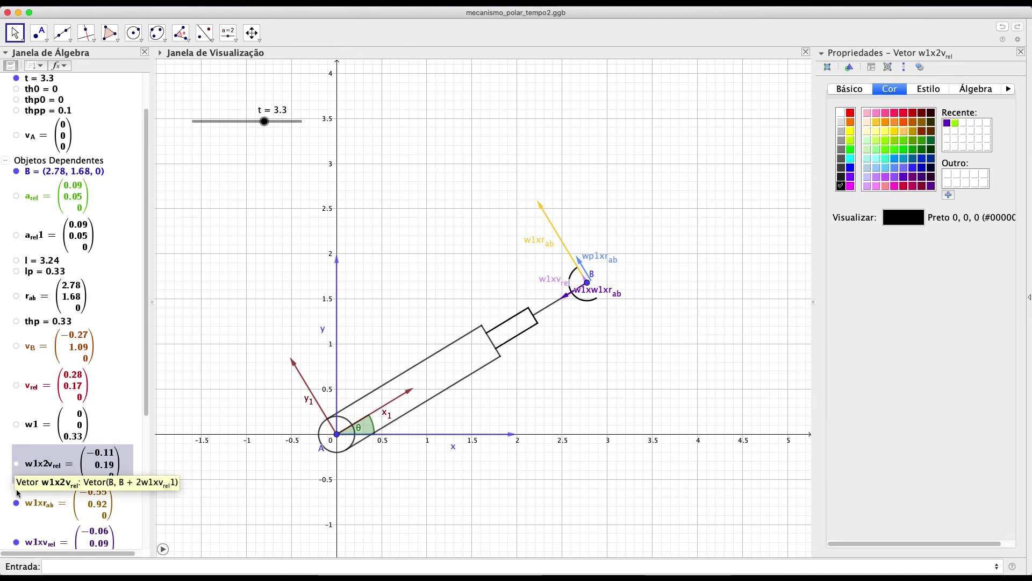
pyautogui.scroll(-2, 67, 519)
pyautogui.scroll(-4, 70, 516)
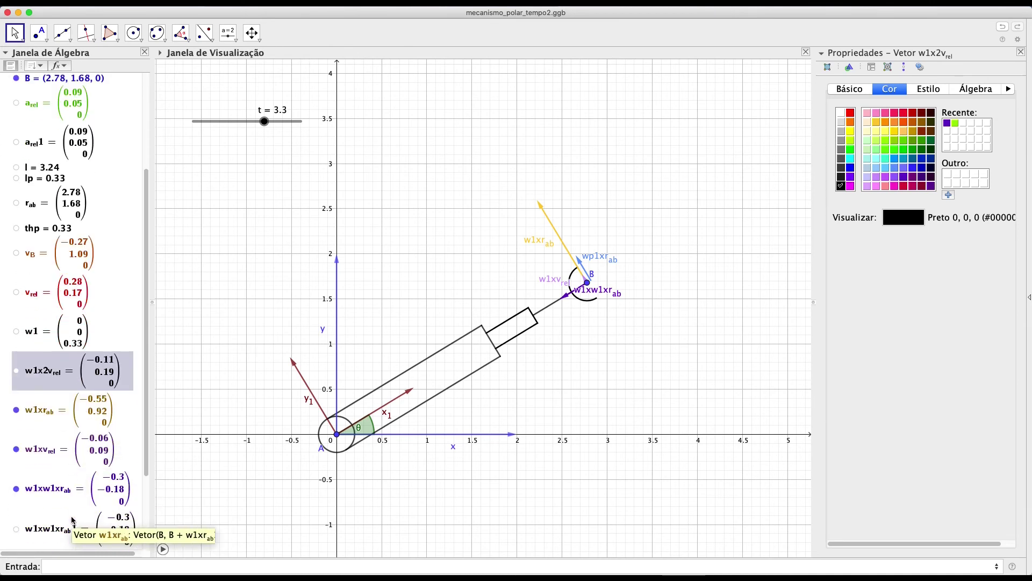
pyautogui.click(16, 489)
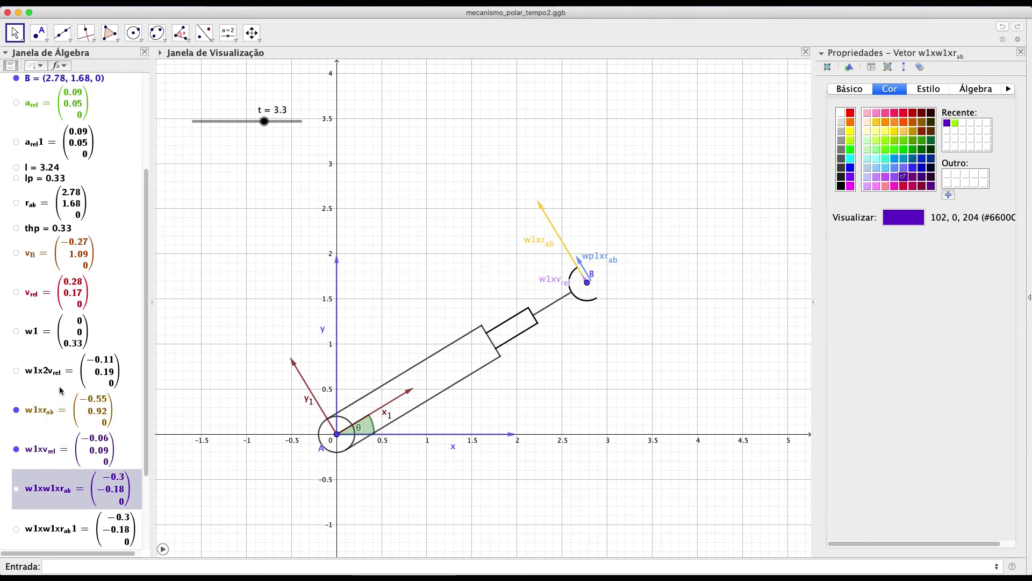
pyautogui.click(15, 371)
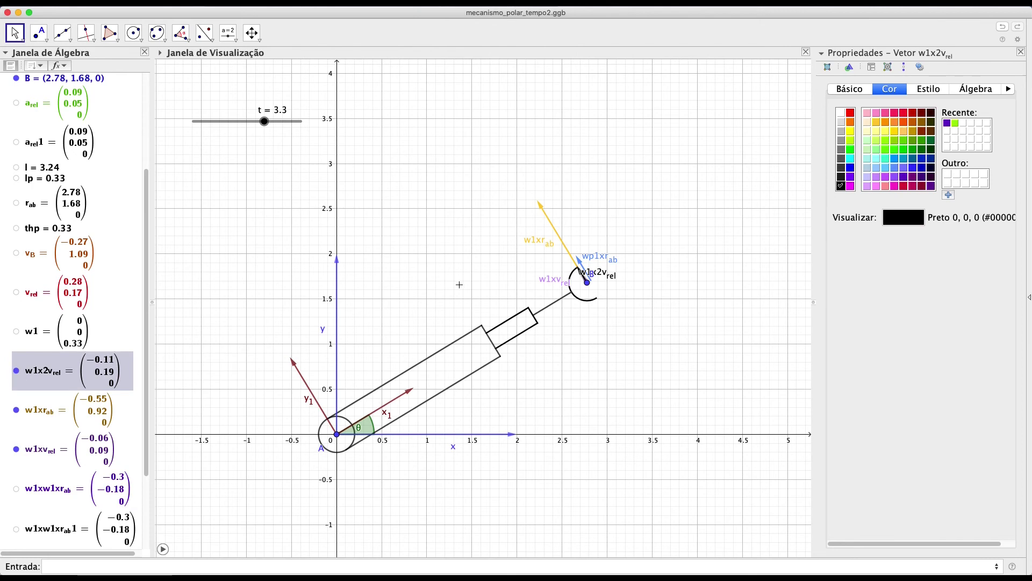
# Place the w1x2v_{rel} label just above the w1xv_{rel} label and set the time slider to t = 3.9
pyautogui.moveTo(600, 277); pyautogui.dragTo(550, 273)
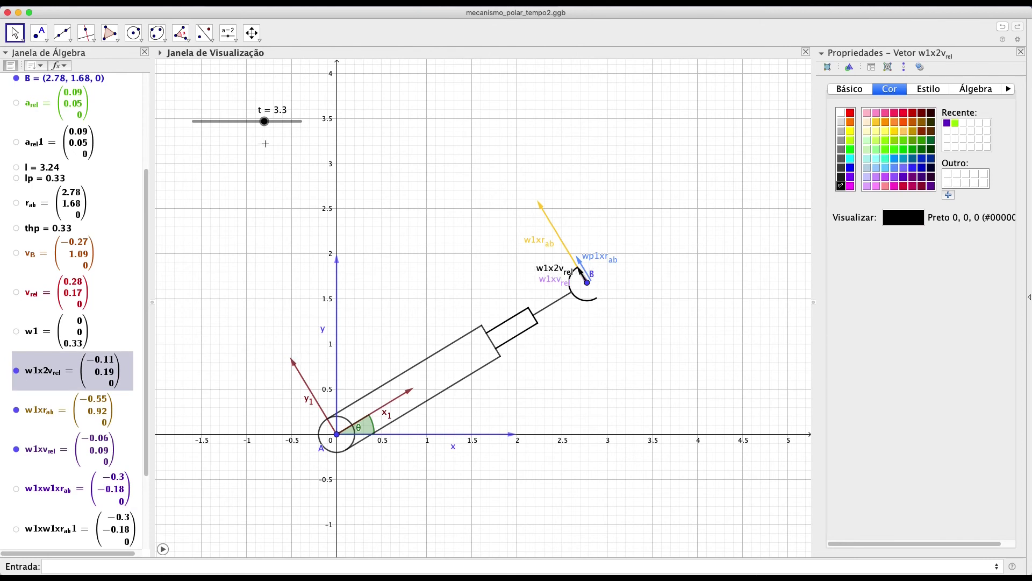
pyautogui.moveTo(266, 128); pyautogui.dragTo(285, 127)
pyautogui.moveTo(286, 127); pyautogui.dragTo(278, 123)
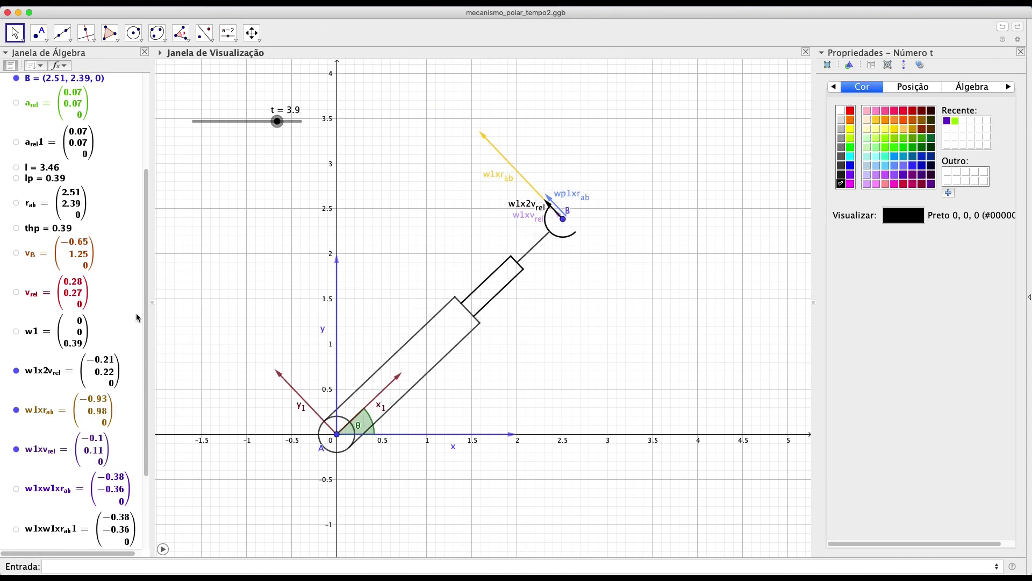
# Color the vector w1x2v_{rel} light violet (Violeta Claro) and hide the vectors w1xr_{ab}, w1xv_{rel} and wp1
pyautogui.click(60, 374)
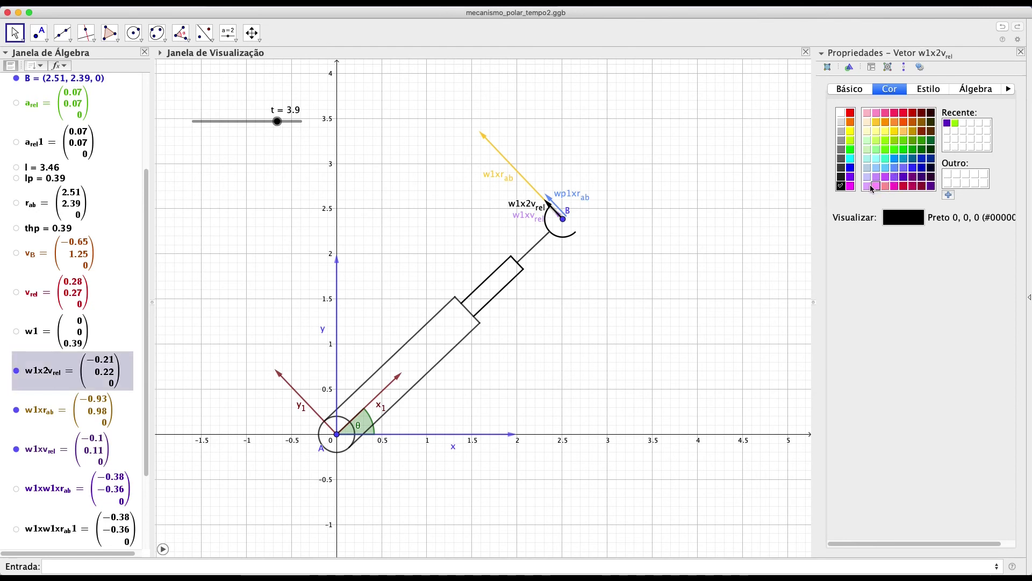
pyautogui.click(868, 186)
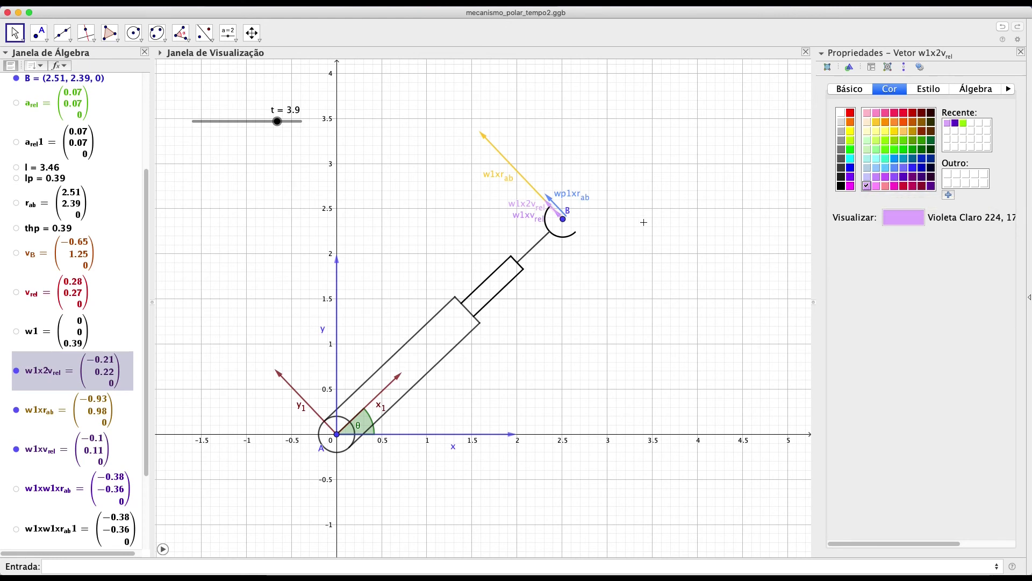
pyautogui.click(15, 411)
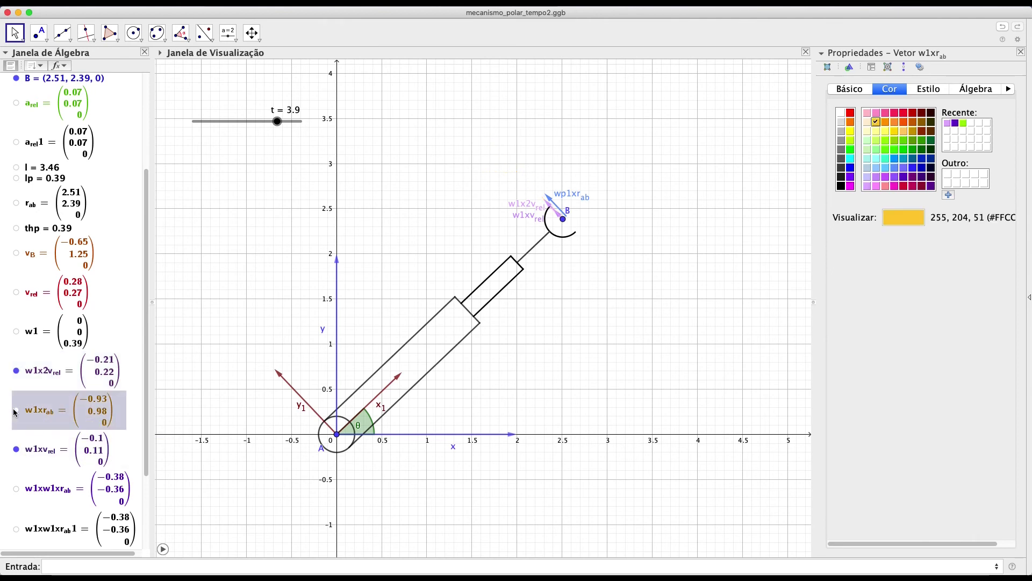
pyautogui.click(15, 450)
pyautogui.scroll(-2, 84, 414)
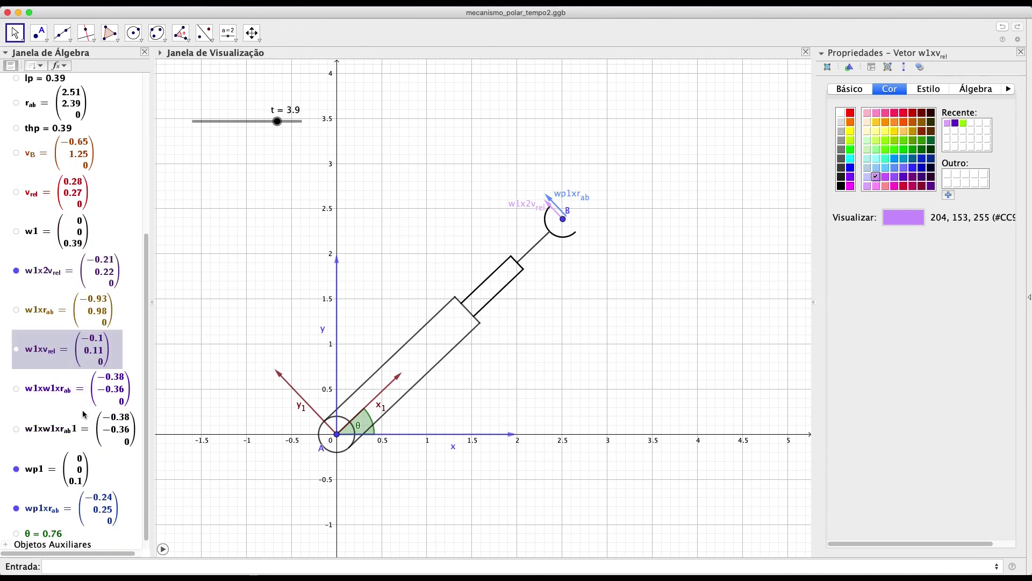
pyautogui.click(15, 470)
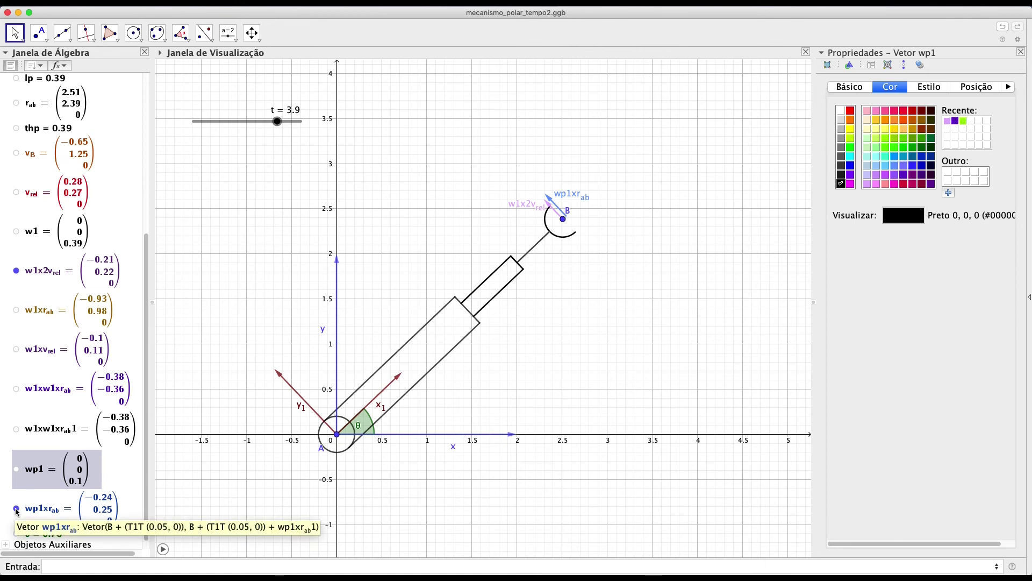
pyautogui.click(16, 509)
pyautogui.click(16, 509)
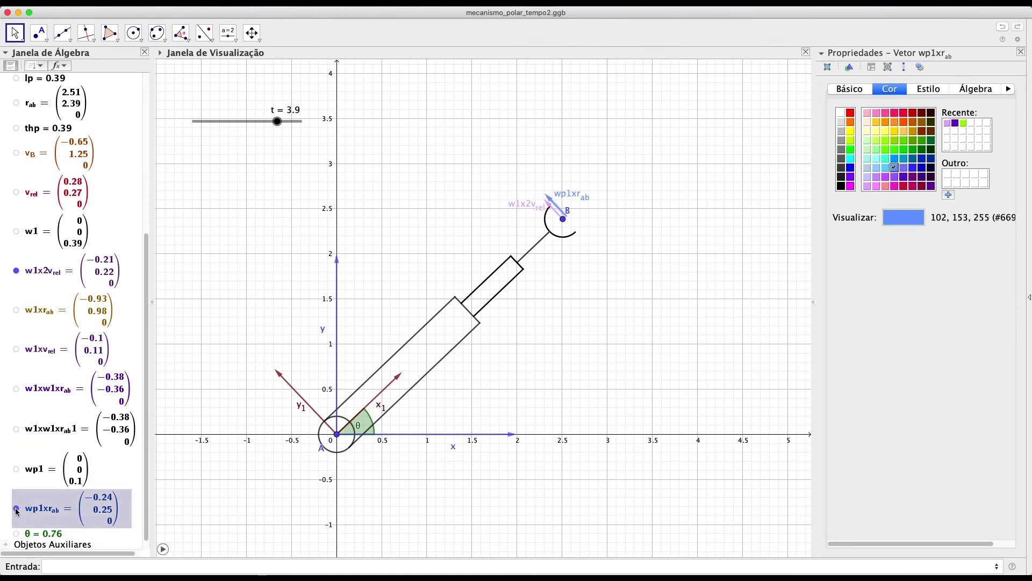
# Create the acceleration vector of point A as a_{A} = (0,0,0)
pyautogui.click(141, 568)
pyautogui.write('A_')
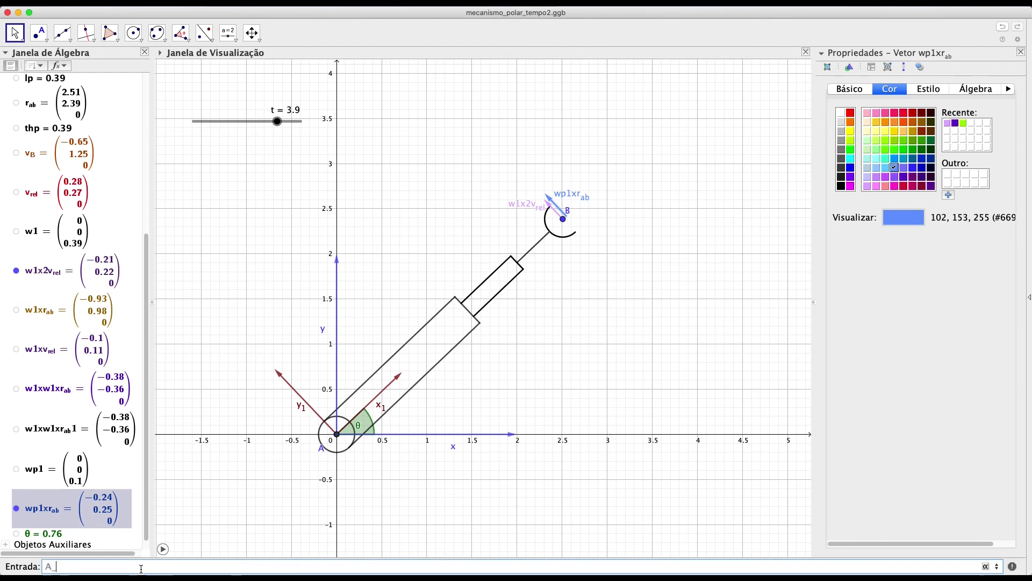
pyautogui.press('BackSpace')
pyautogui.press('BackSpace')
pyautogui.write('a_')
pyautogui.write('{A} =')
pyautogui.write(' (0,')
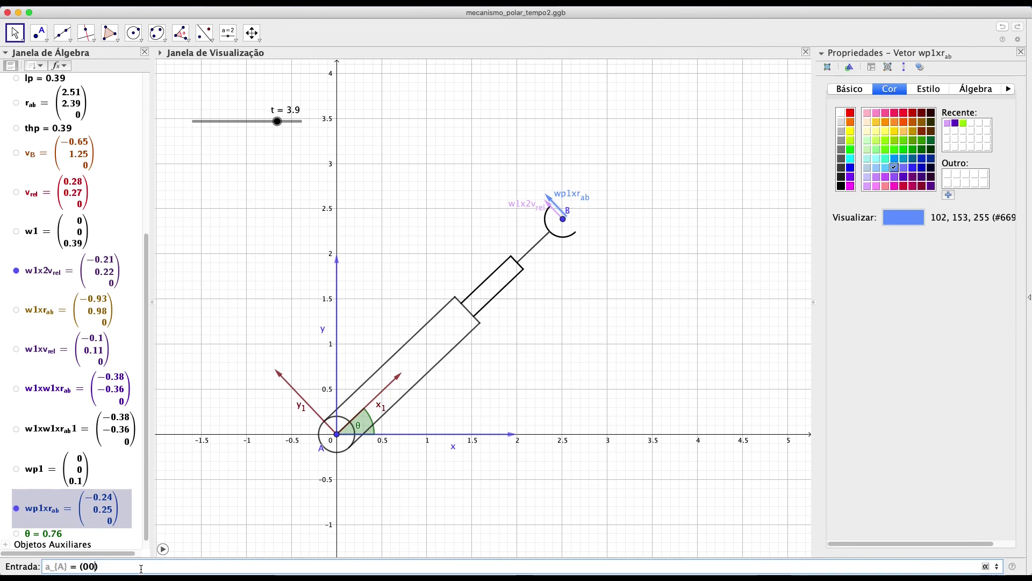
pyautogui.write(',0,0')
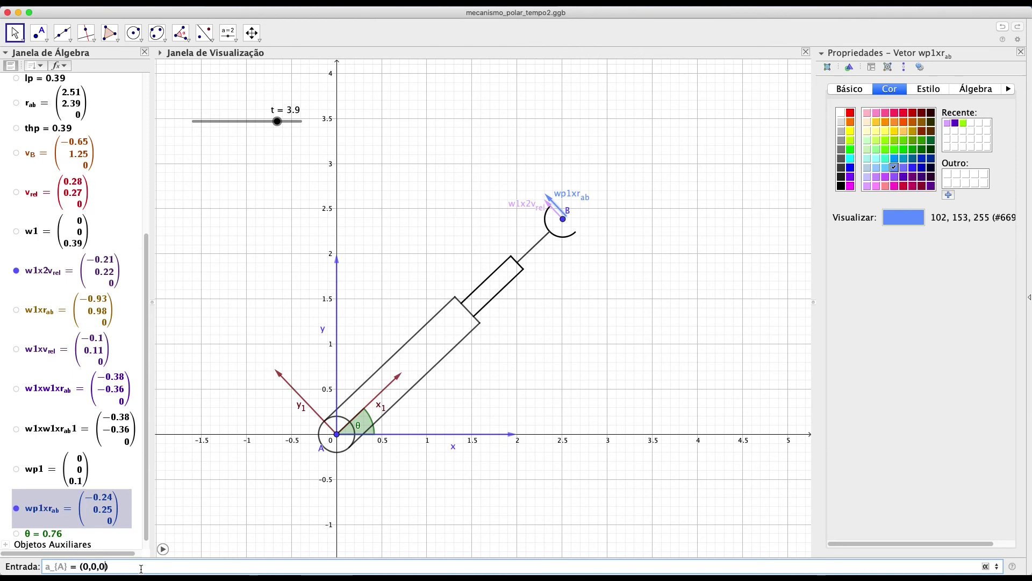
pyautogui.press('Return')
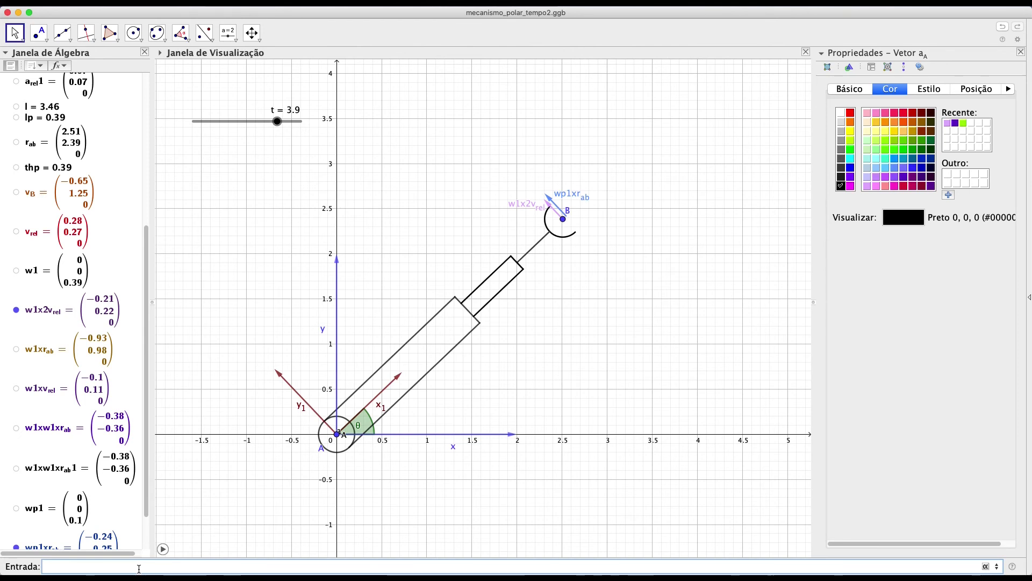
# Start the acceleration equation of point B as a_{B} = a_{A} + a_{rel}1 + w1x2v_{rel}1 without submitting it
pyautogui.write('a_{B} = a_{A}')
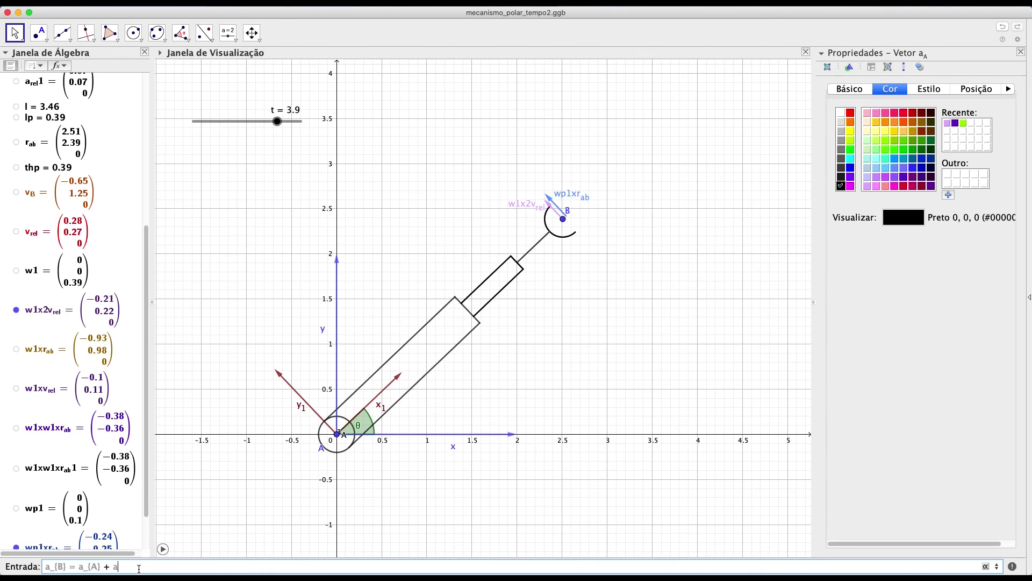
pyautogui.write(' + a')
pyautogui.write('_{')
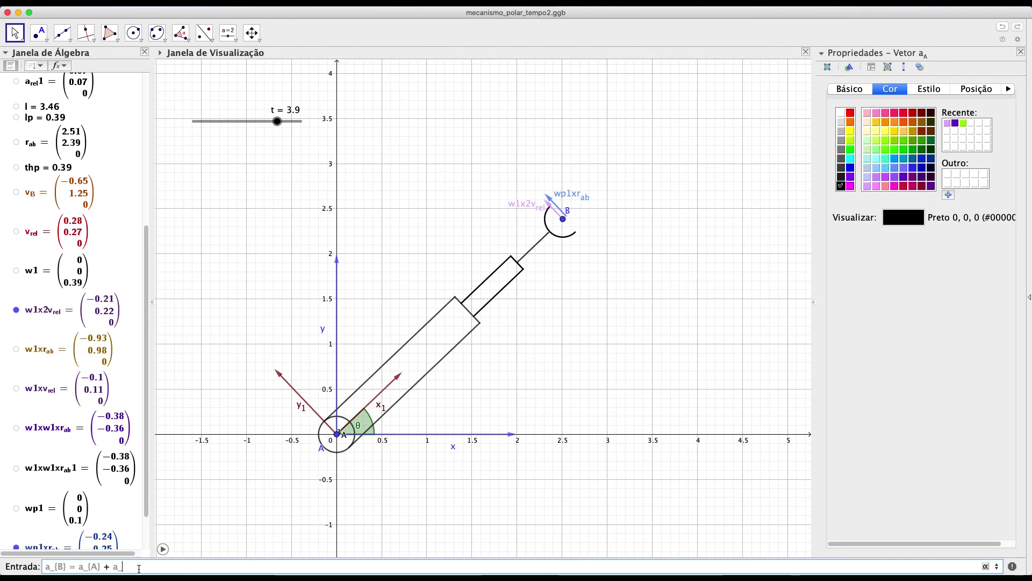
pyautogui.write('rel}1')
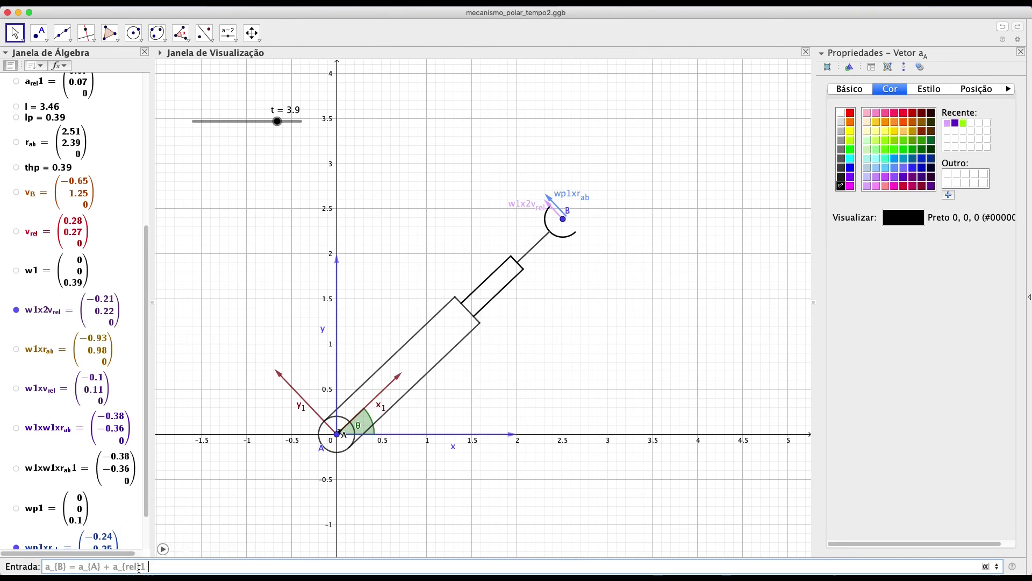
pyautogui.write(' +')
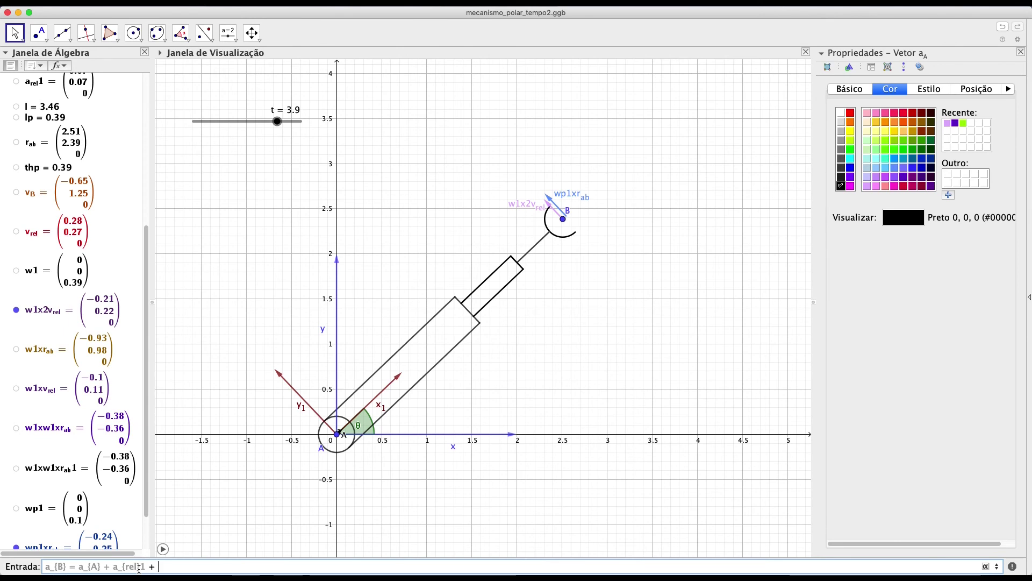
pyautogui.write(' w1x2')
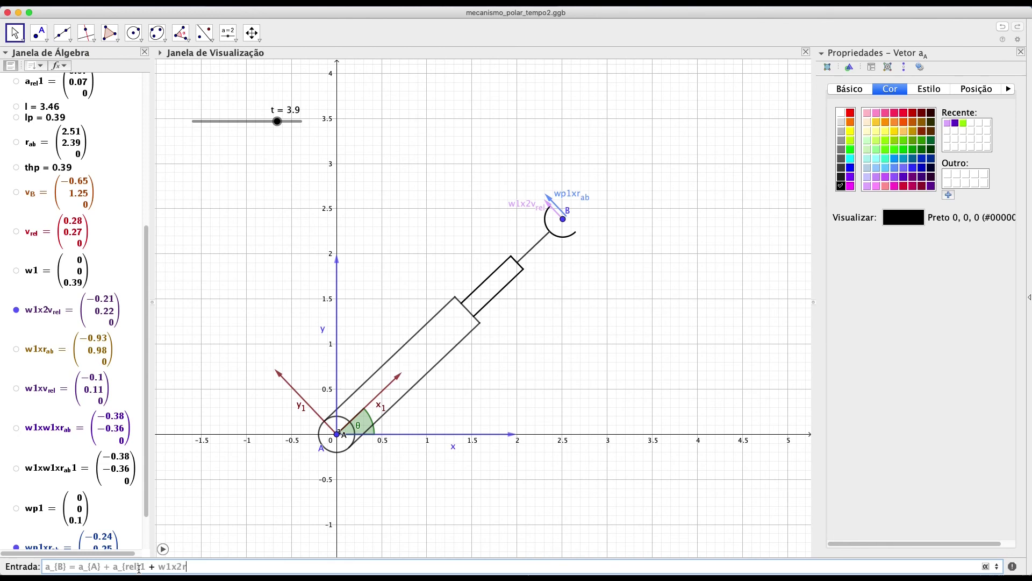
pyautogui.write('v')
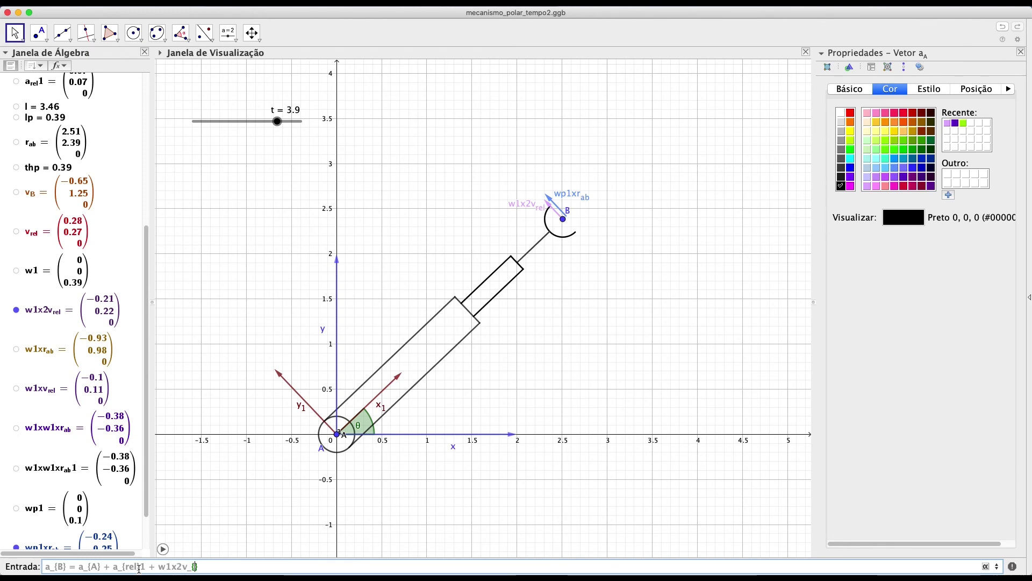
pyautogui.write('_{re}')
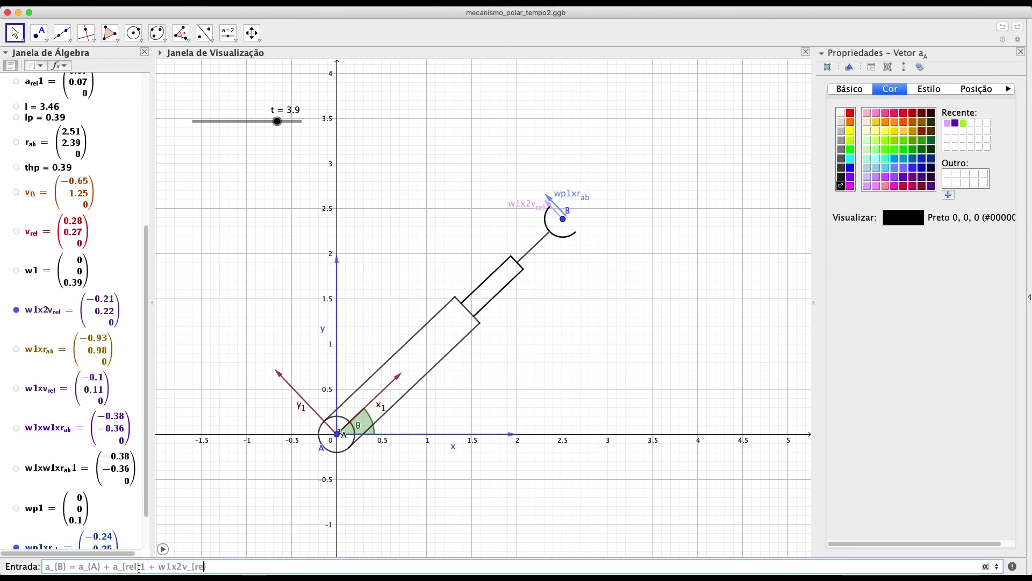
pyautogui.write('l}1')
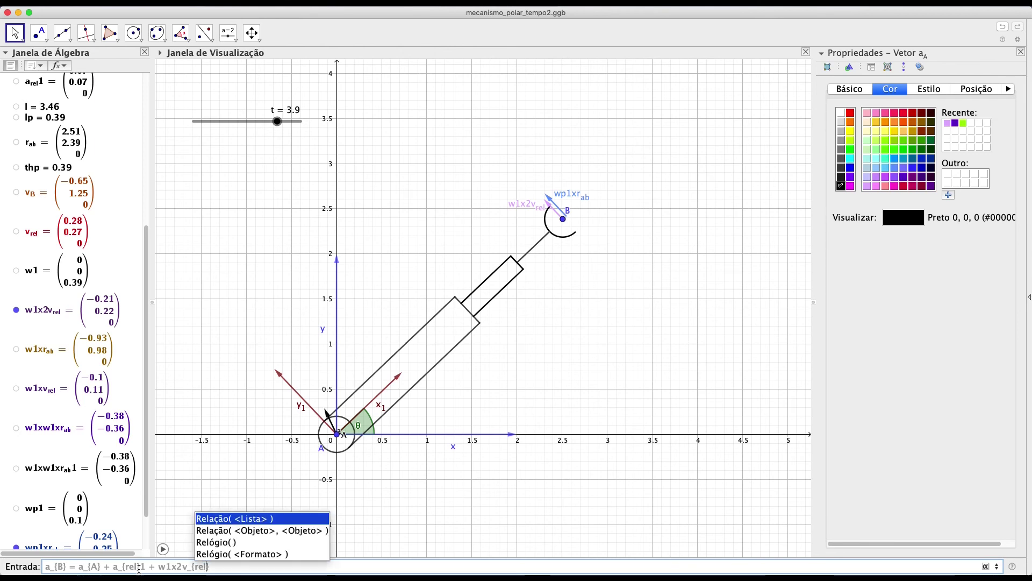
# Rewrite the last term of the pending a_{B} equation as 2*w1xv_{rel}1 and return to the end of the expression
pyautogui.press('Left')
pyautogui.press('Left')
pyautogui.press('Left')
pyautogui.press('Left')
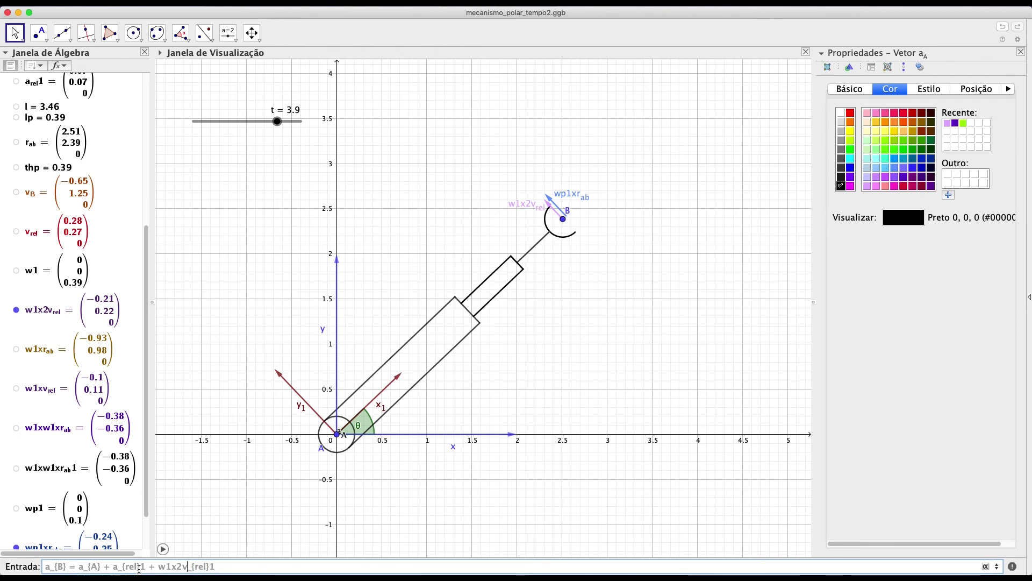
pyautogui.press('BackSpace')
pyautogui.press('Left')
pyautogui.press('Left')
pyautogui.press('Left')
pyautogui.write('2*')
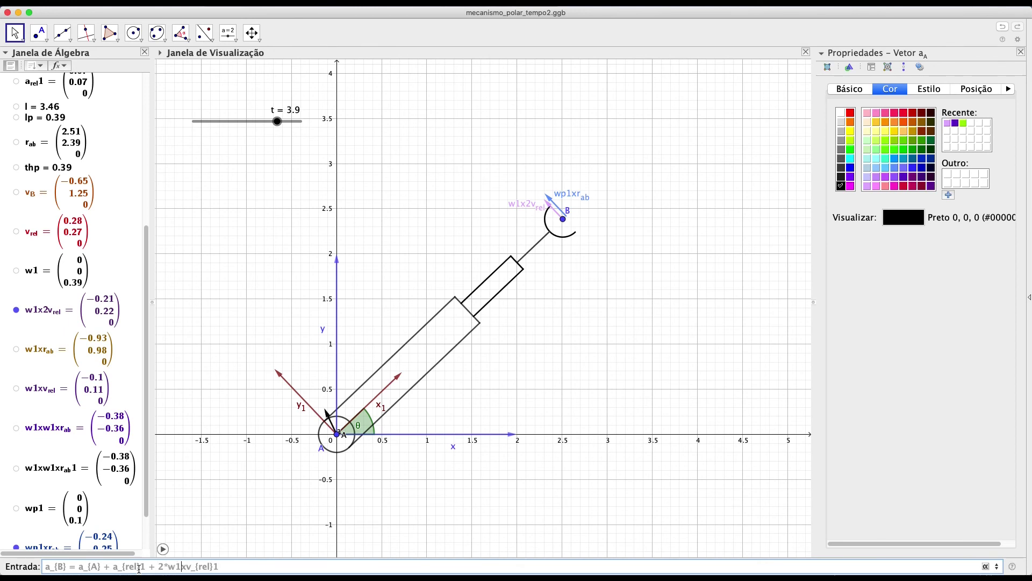
pyautogui.press('Right')
pyautogui.press('Right')
pyautogui.press('Right')
pyautogui.press('Right')
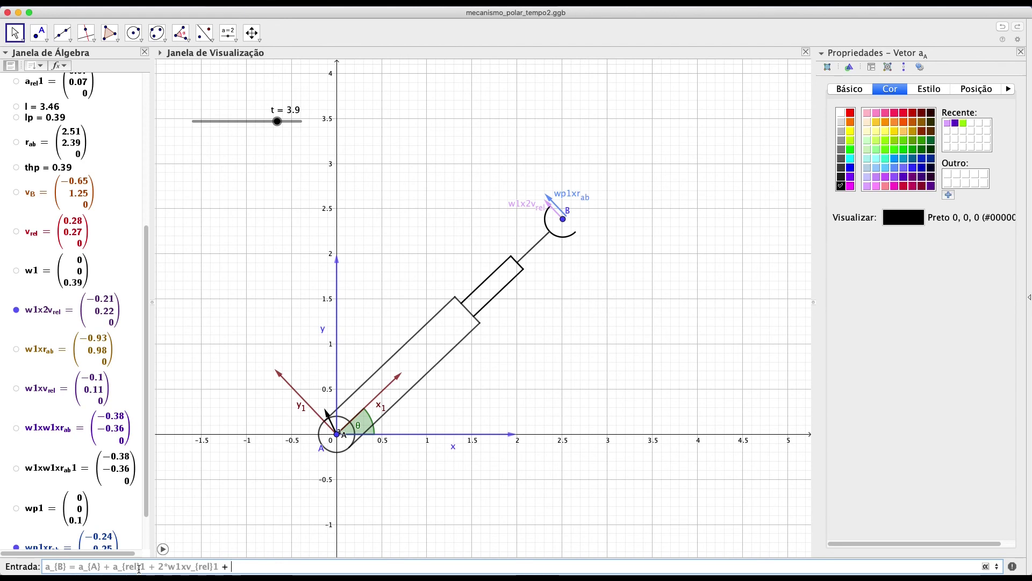
# Add the terms wp1xr_{ab}1 + w1xw1xr_{ab}1 to the a_{B} equation and create the vector
pyautogui.write('wp')
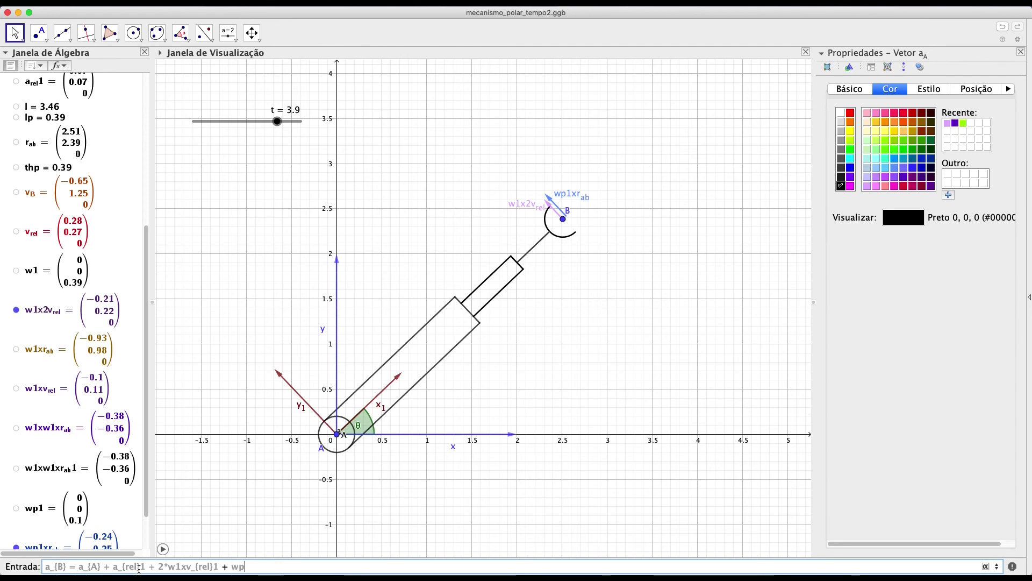
pyautogui.write('1')
pyautogui.write('xr_{ab}1')
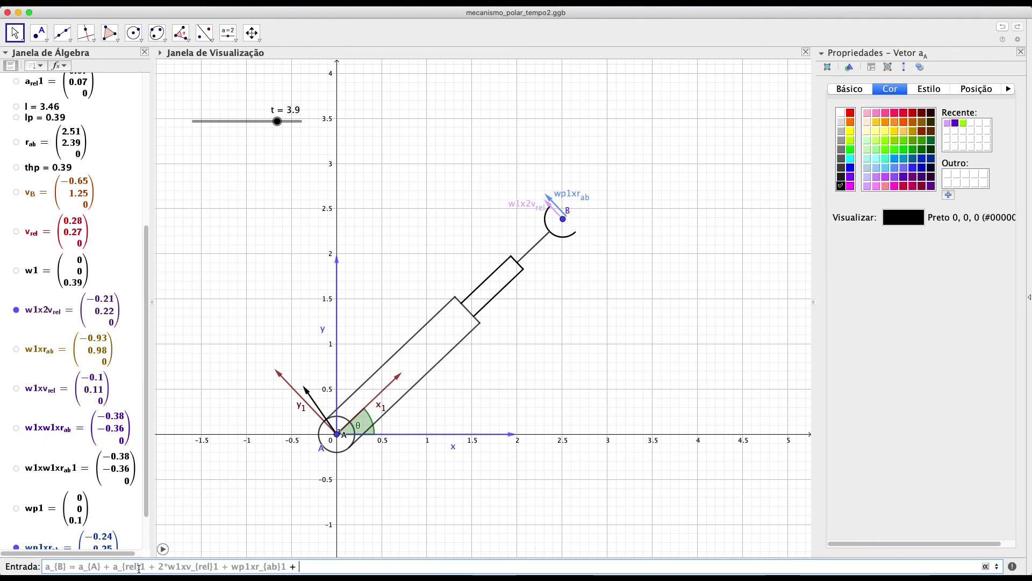
pyautogui.write(' + w1')
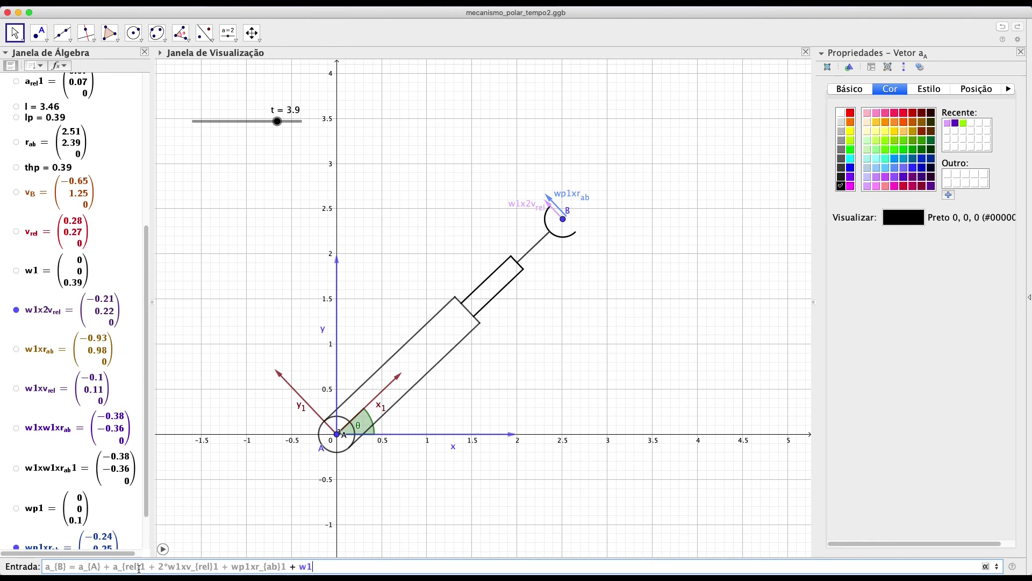
pyautogui.write('xw1x')
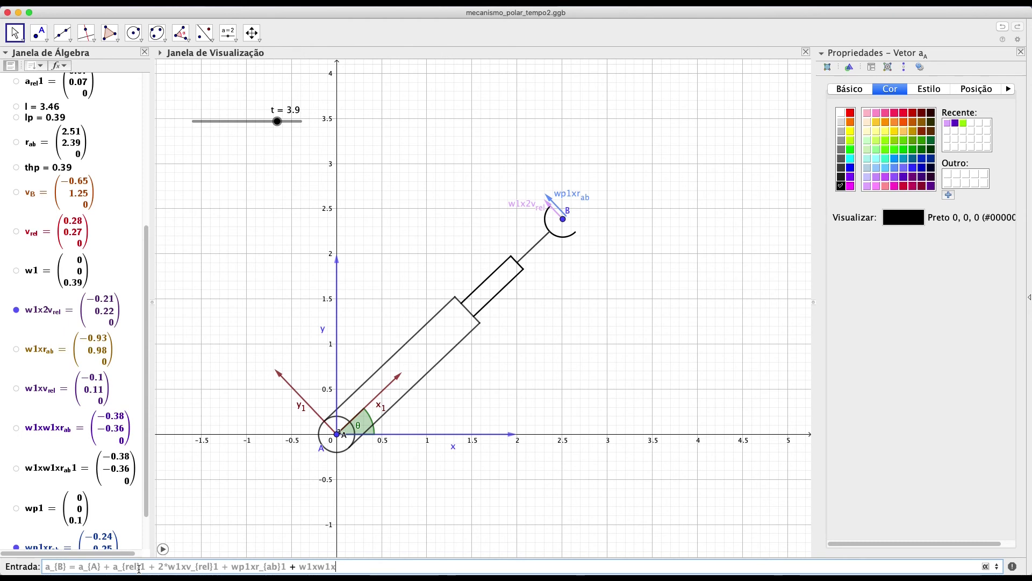
pyautogui.write('r_{ab}1')
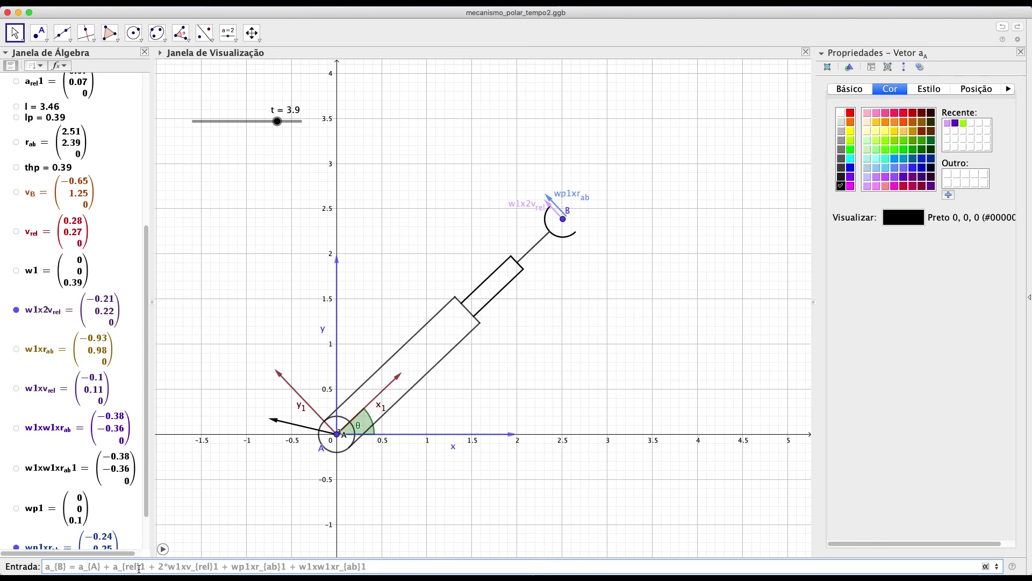
pyautogui.press('Return')
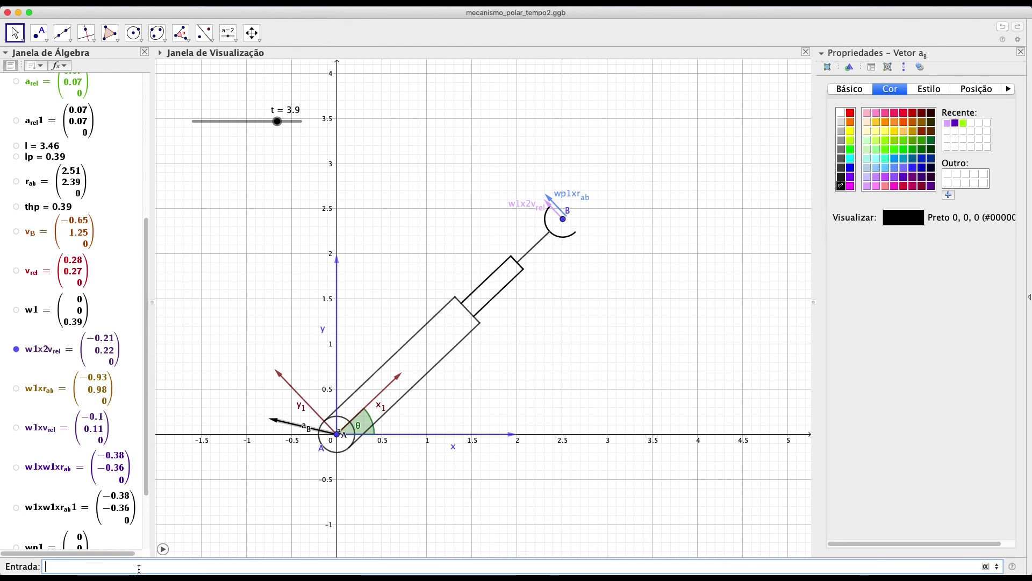
# Rename the new acceleration vector a_{B} as a_{B}1
pyautogui.click(299, 426)
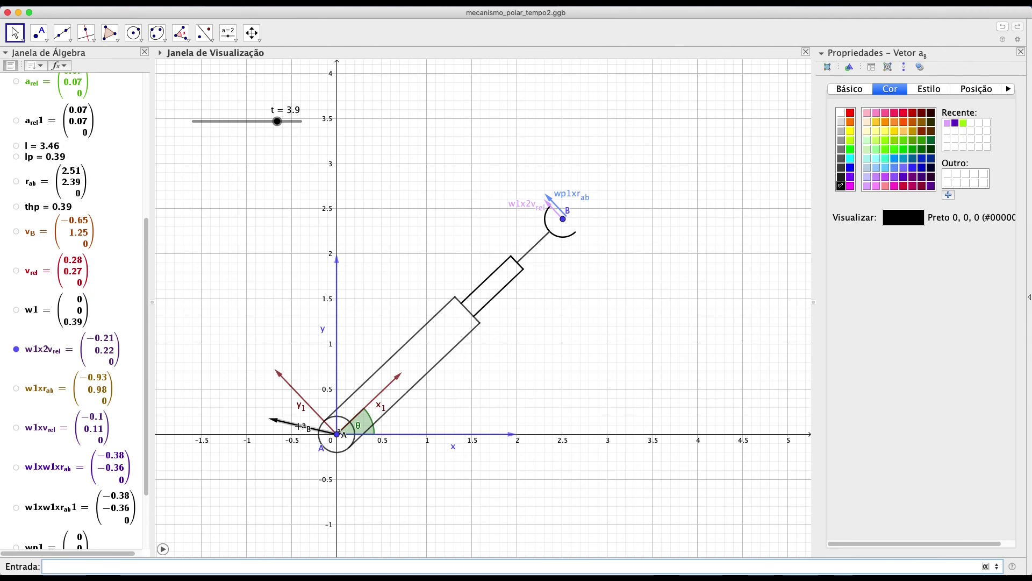
pyautogui.click(845, 92)
pyautogui.click(920, 111)
pyautogui.write('1')
pyautogui.press('Return')
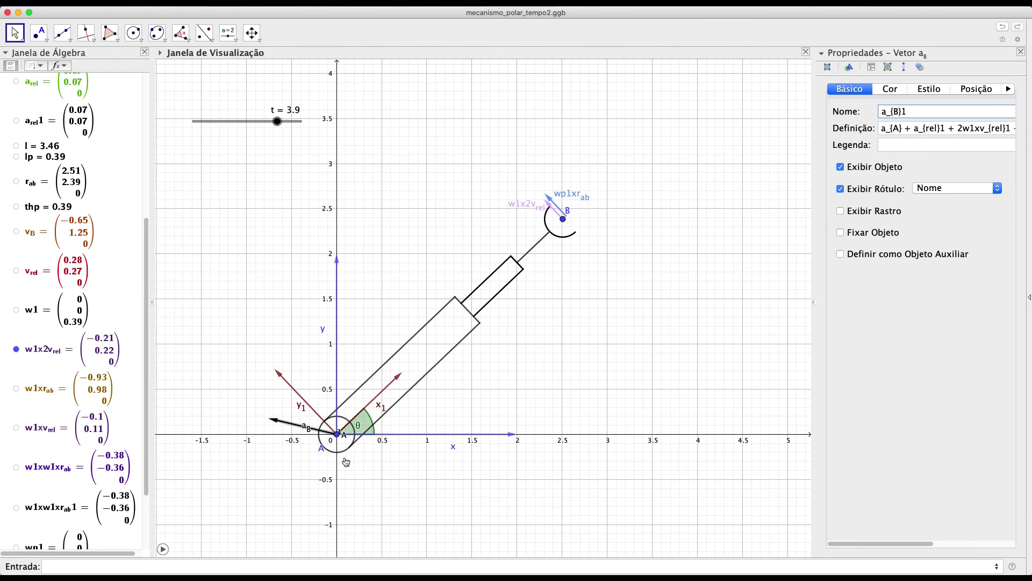
# Create the vector a_{B} = Vector(B, B + a_{B}1) to draw the resulting acceleration from point B
pyautogui.click(233, 571)
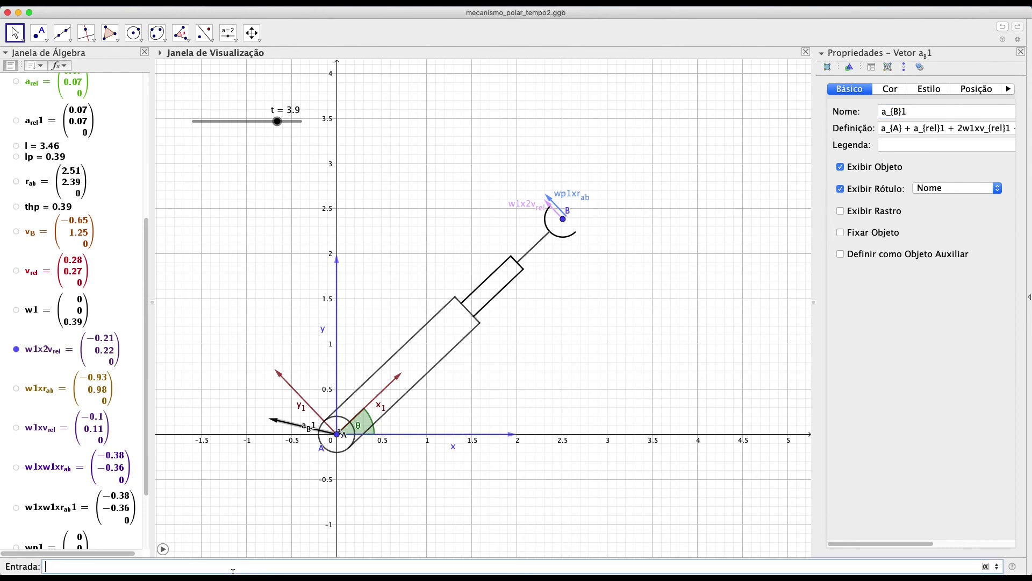
pyautogui.write('a_')
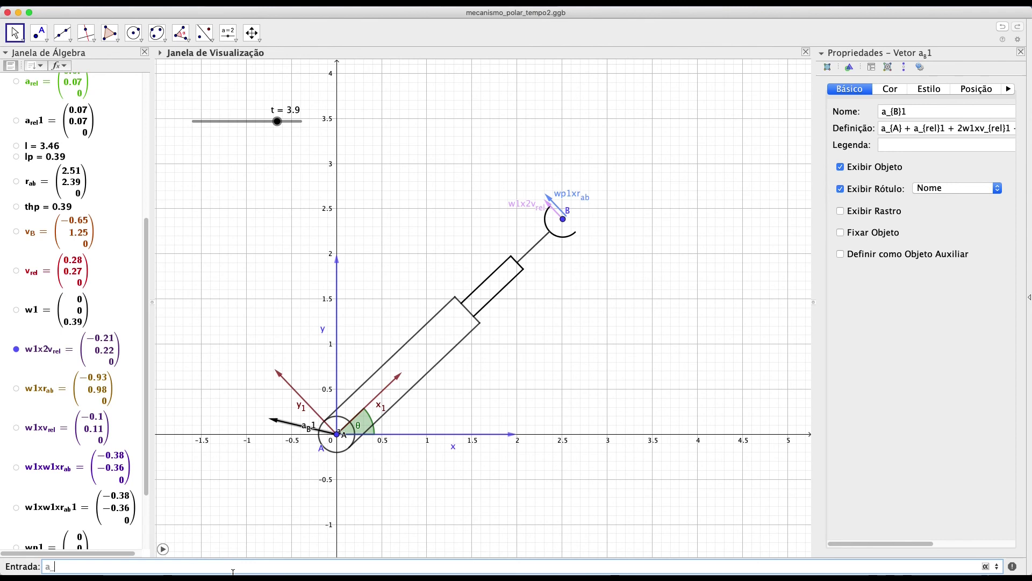
pyautogui.write('{B} = ')
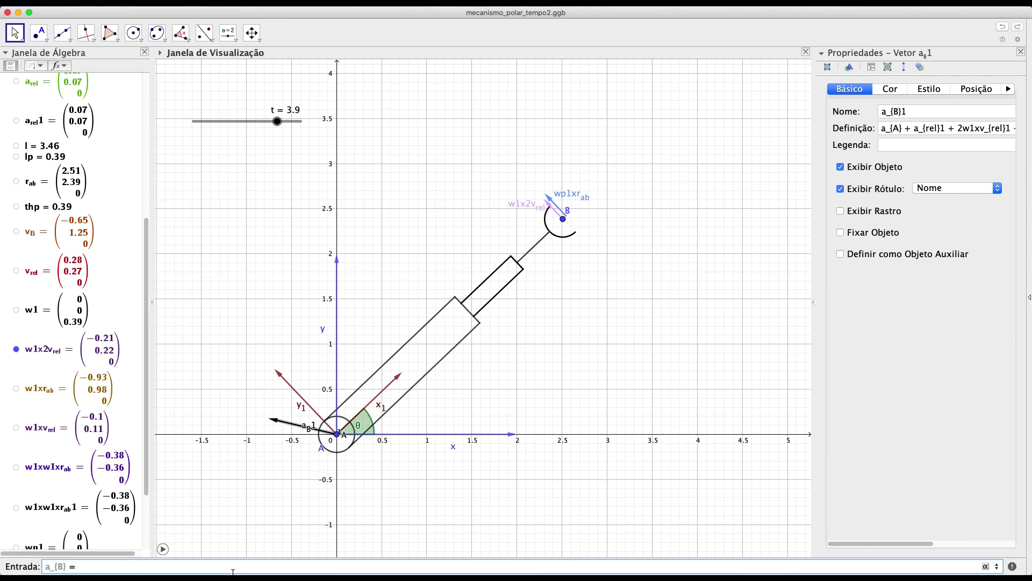
pyautogui.write('Vector(B),')
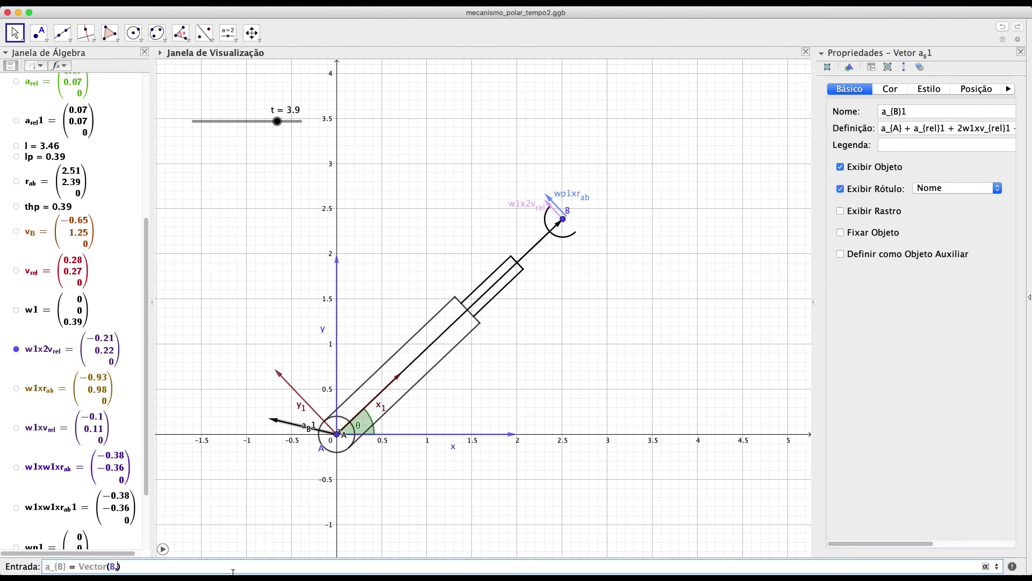
pyautogui.write(' B +')
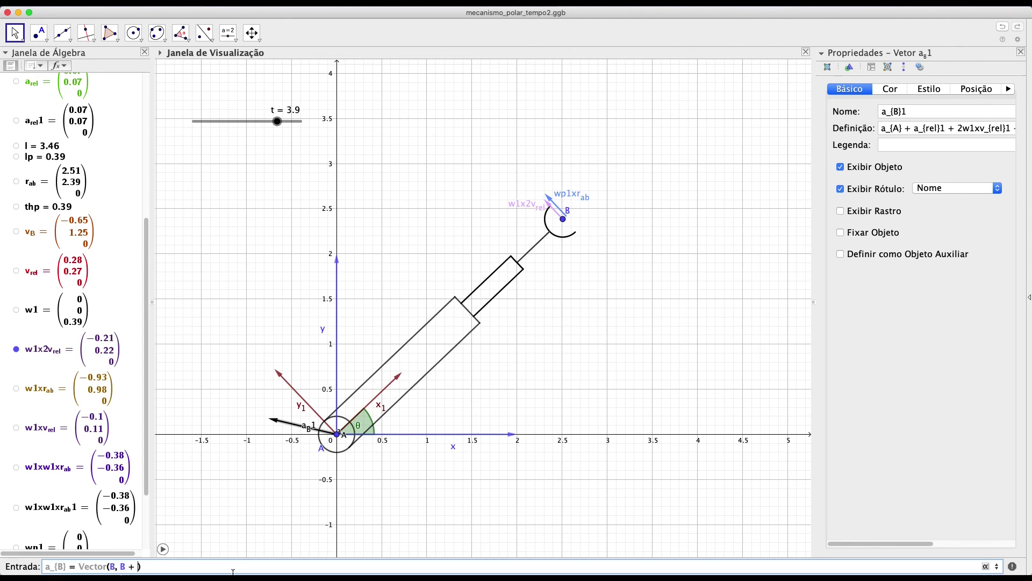
pyautogui.write('_{B}')
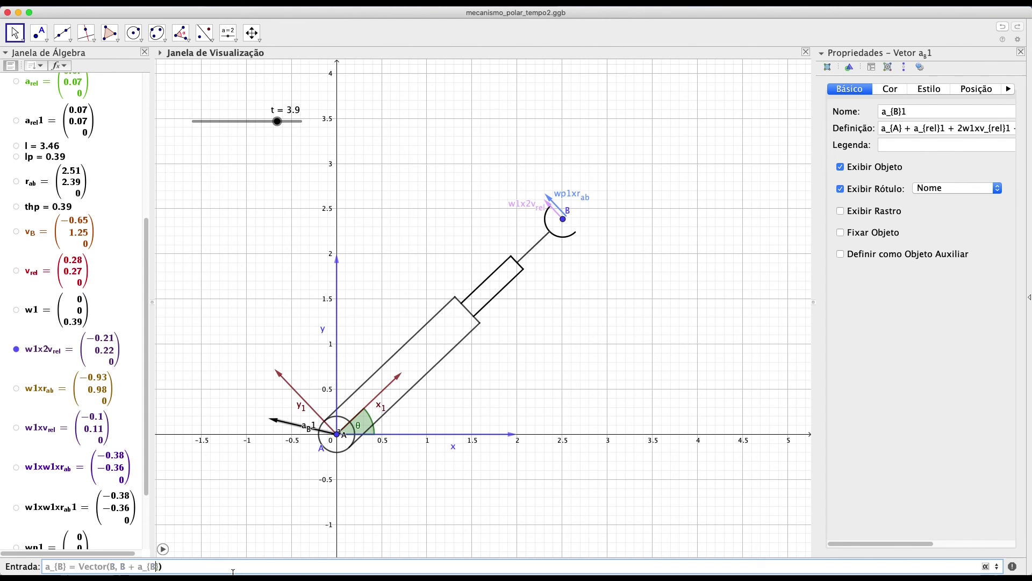
pyautogui.press('Return')
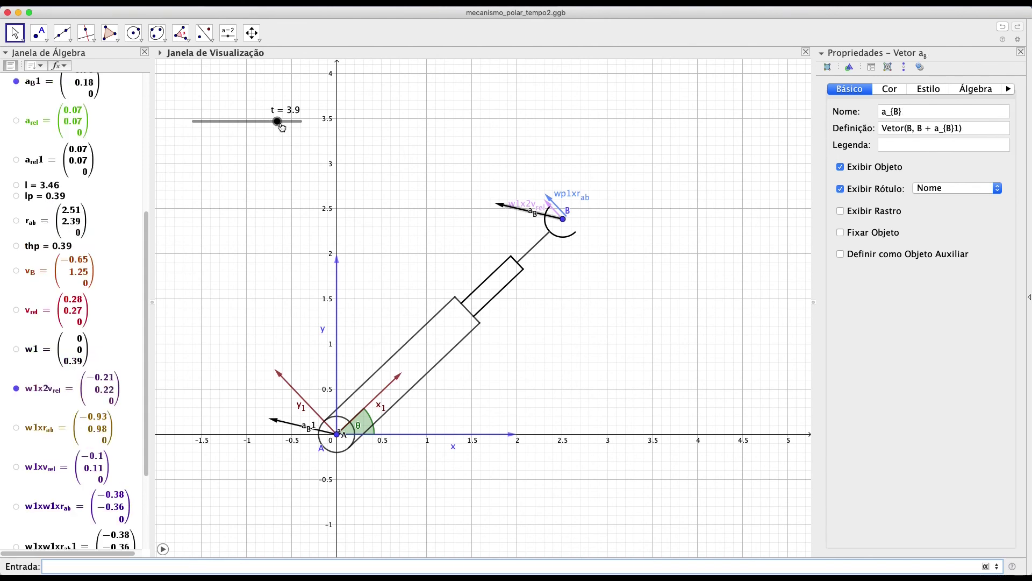
# Advance the time t to about 4.13 and color the a_{B} vector at point B blue
pyautogui.moveTo(280, 126); pyautogui.dragTo(285, 126)
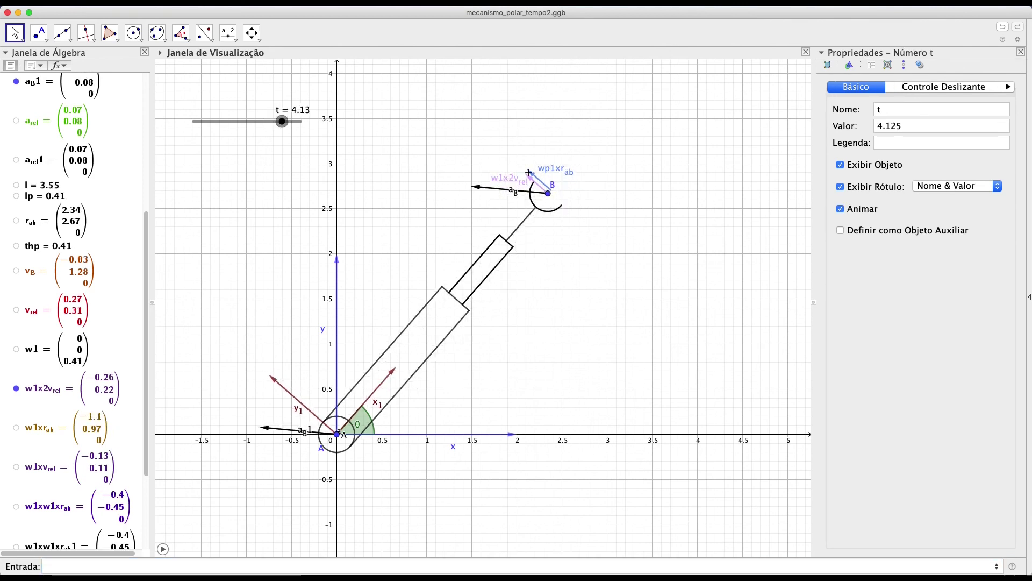
pyautogui.click(501, 198)
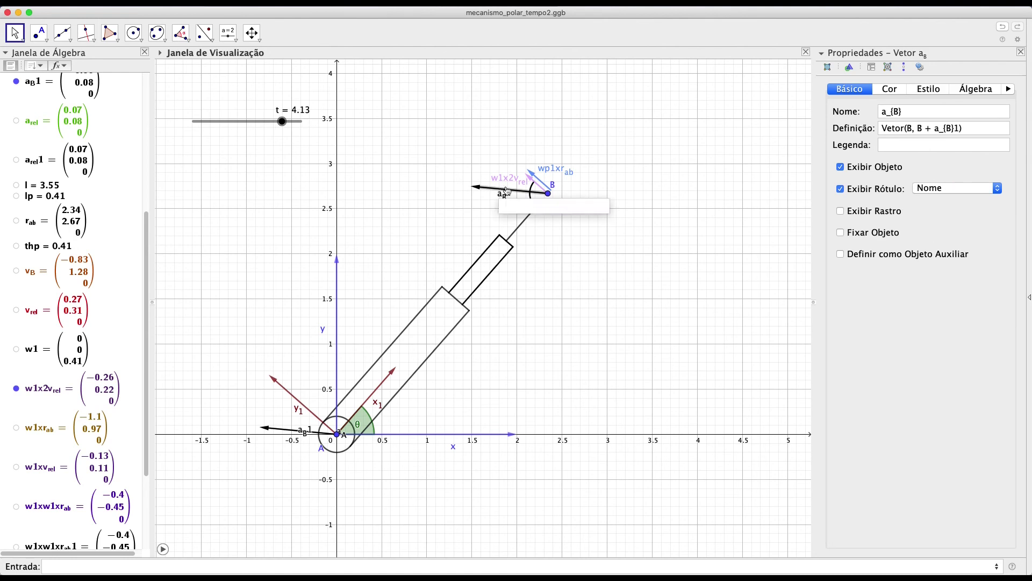
pyautogui.click(894, 91)
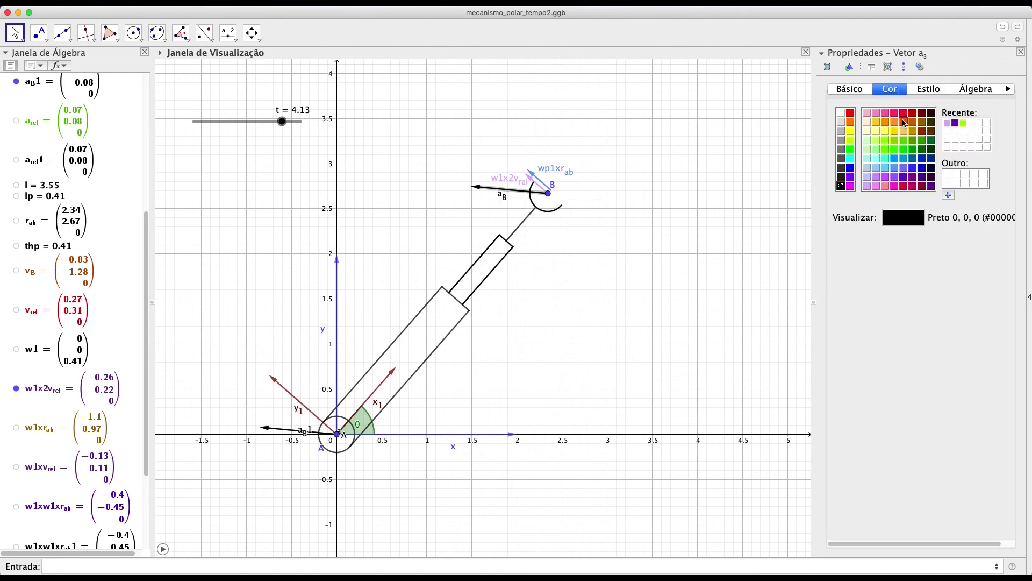
pyautogui.click(852, 172)
pyautogui.click(580, 253)
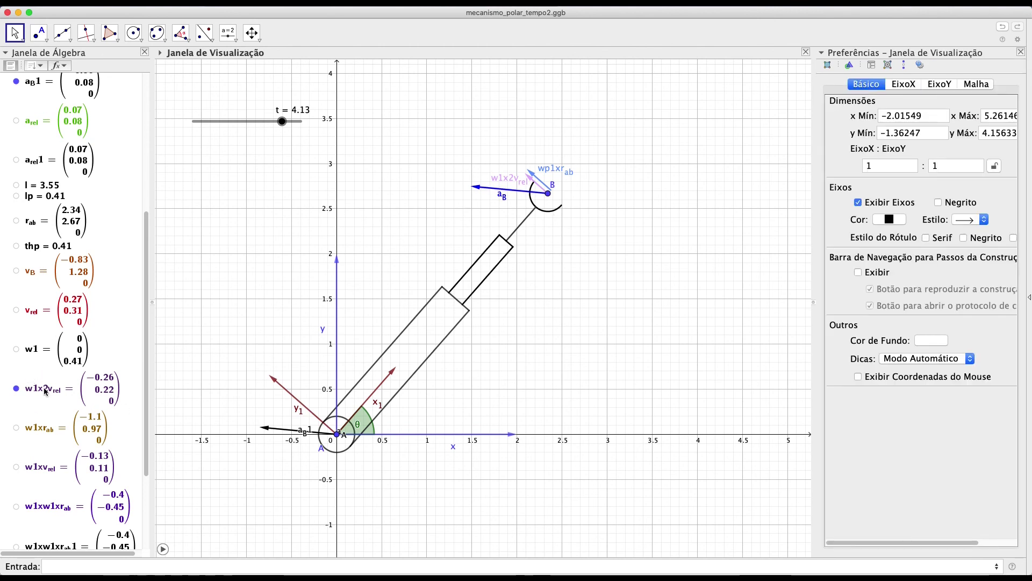
# Display the vectors a_{rel} and w1xw1xr_{ab} at point B and hide the vector a_{B}1
pyautogui.scroll(5, 78, 246)
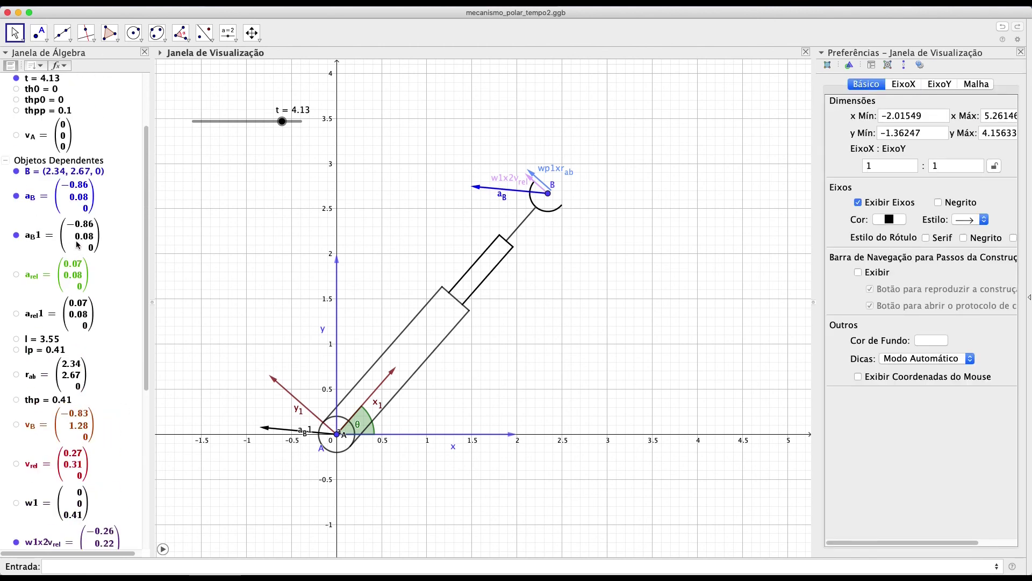
pyautogui.click(16, 275)
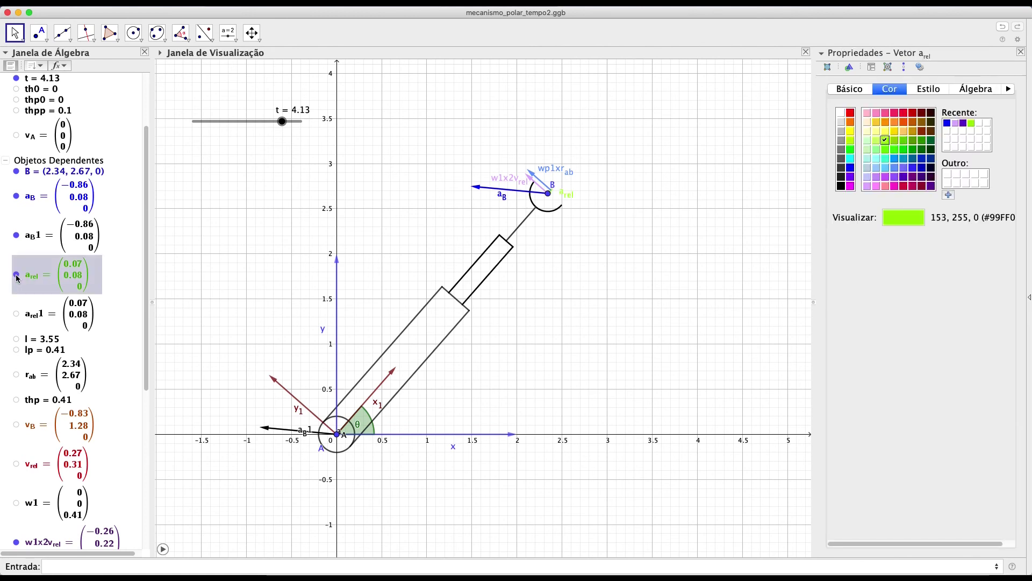
pyautogui.click(17, 237)
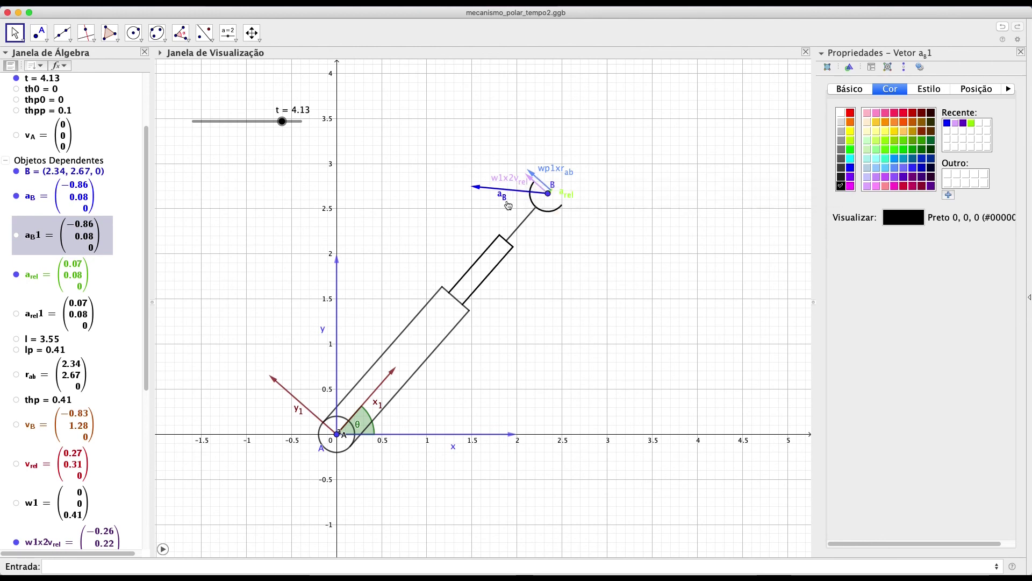
pyautogui.scroll(-10, 73, 384)
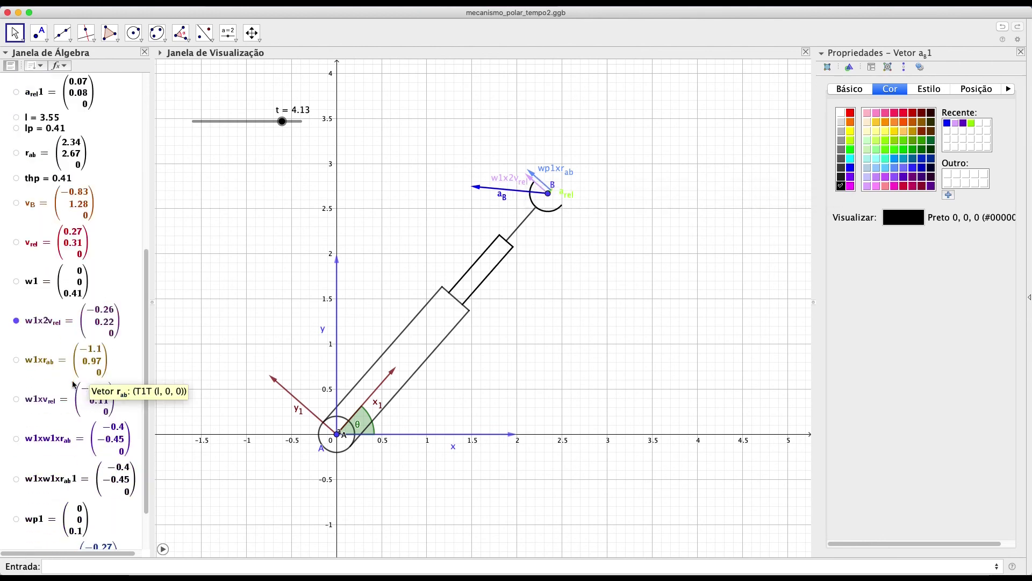
pyautogui.click(16, 390)
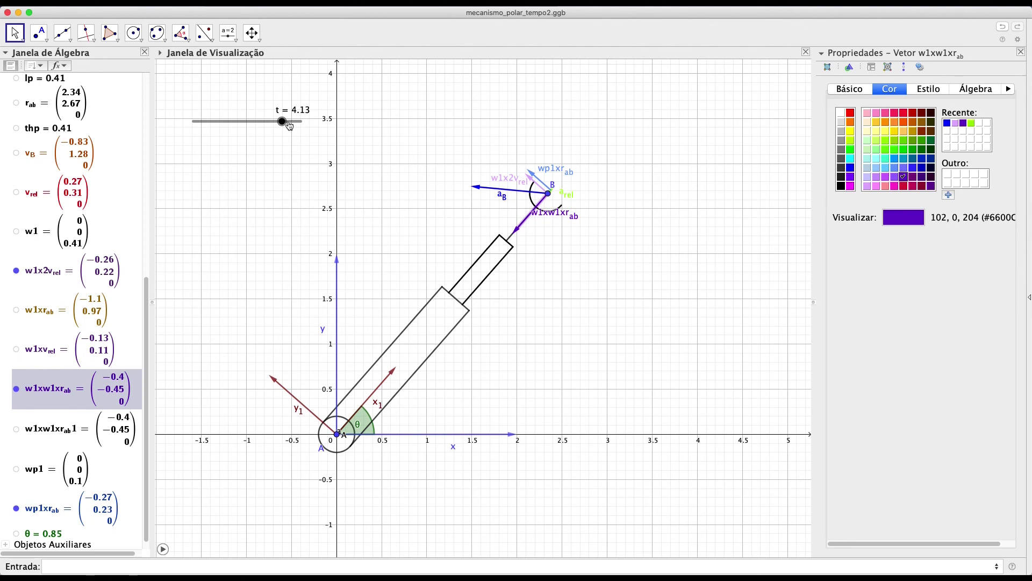
# Sweep t through 5, 4.93, 3.45 and 4.75 to compare the acceleration vectors, moving the w1x2v_{rel} label clear of its arrow
pyautogui.moveTo(278, 122); pyautogui.dragTo(302, 121)
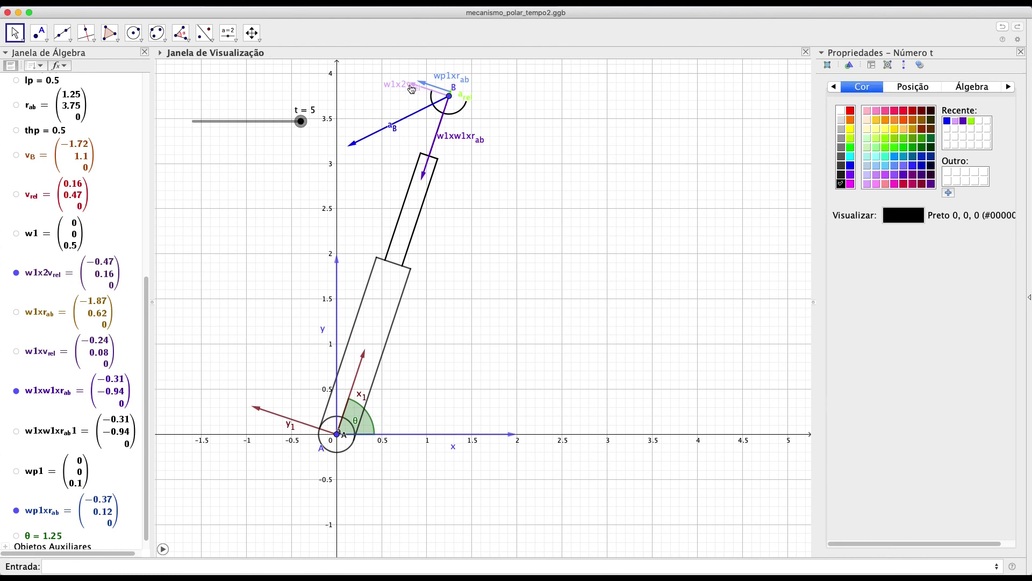
pyautogui.moveTo(405, 89); pyautogui.dragTo(406, 98)
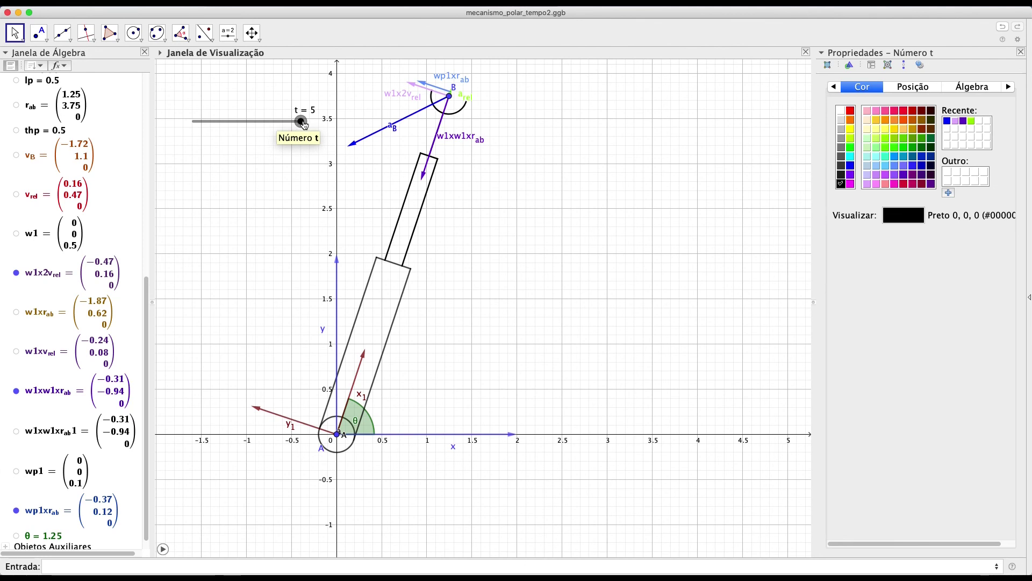
pyautogui.moveTo(308, 124); pyautogui.dragTo(300, 125)
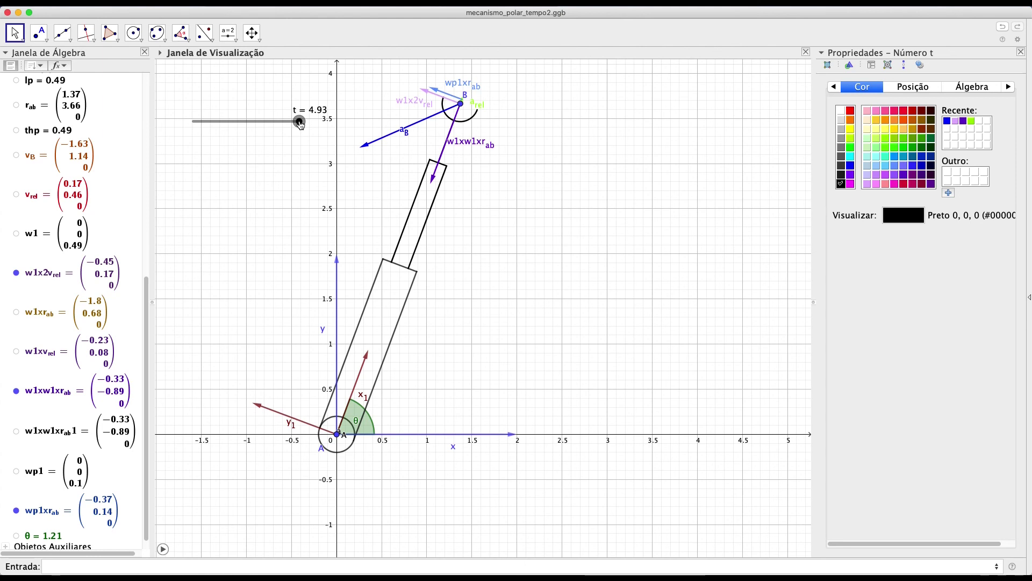
pyautogui.moveTo(299, 123); pyautogui.dragTo(268, 127)
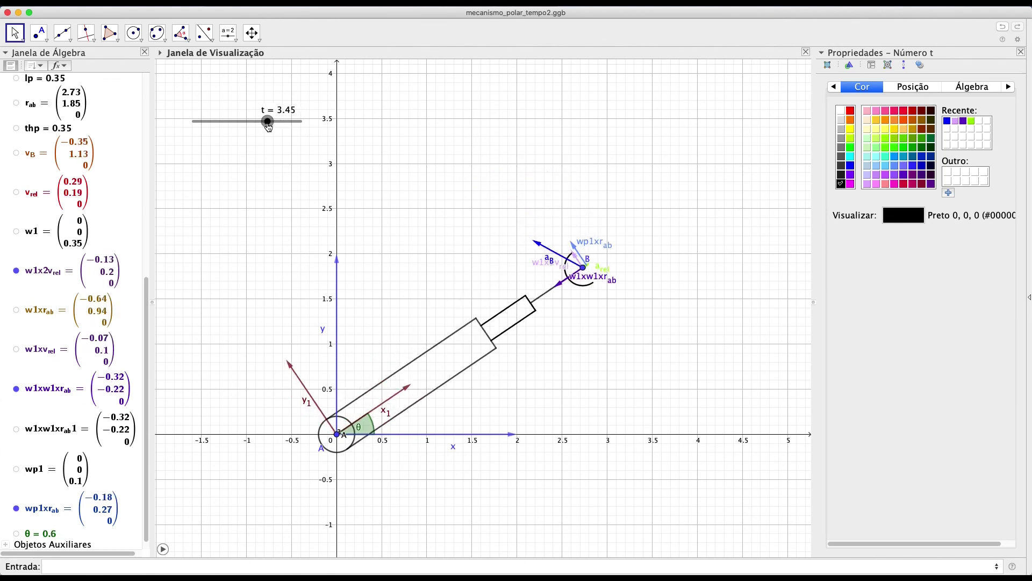
pyautogui.moveTo(269, 126); pyautogui.dragTo(297, 128)
# Define the hidden vectors a_{B}1 and a_{rel}1 as auxiliary objects
pyautogui.scroll(10, 96, 255)
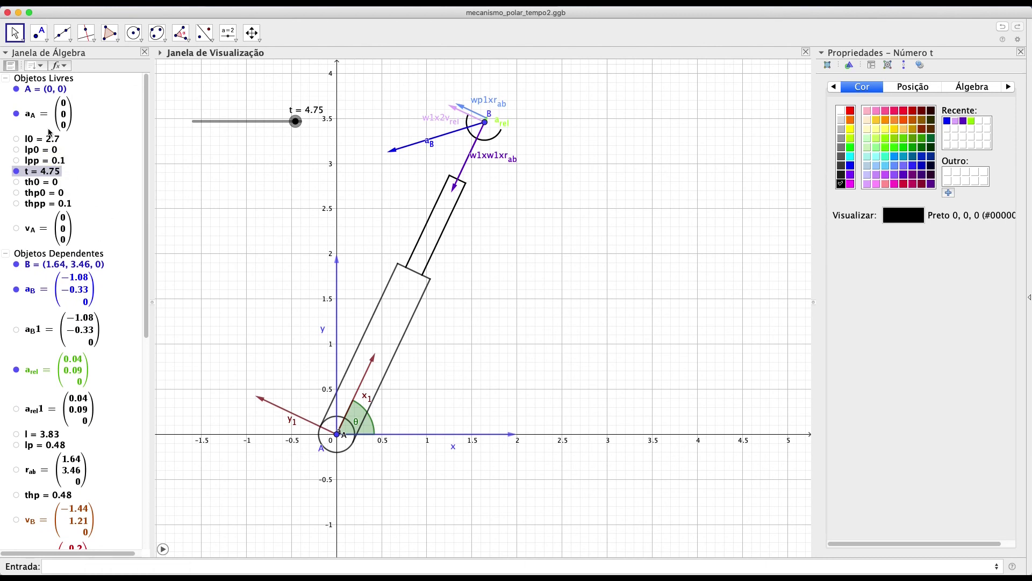
pyautogui.click(46, 117)
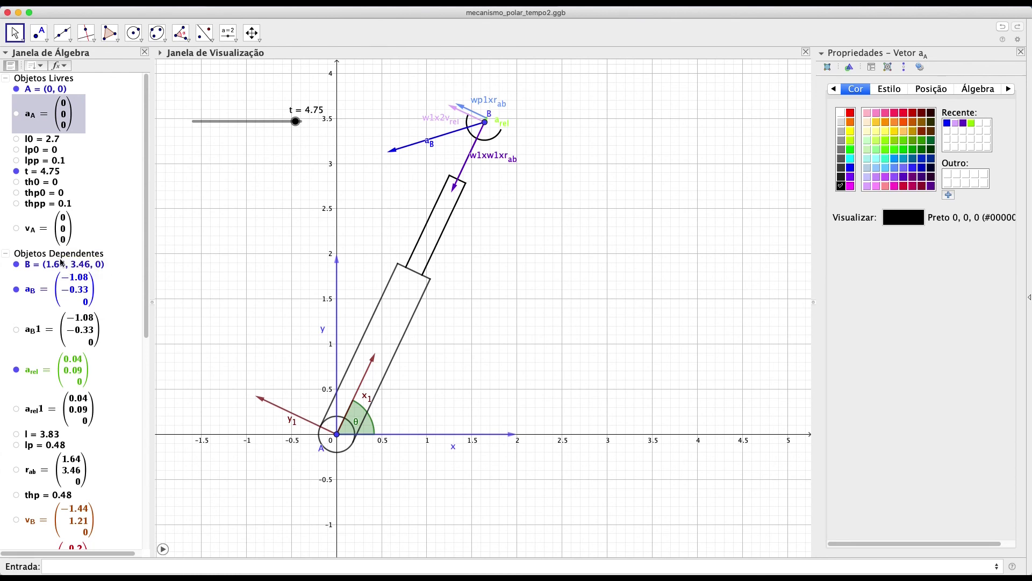
pyautogui.click(39, 331)
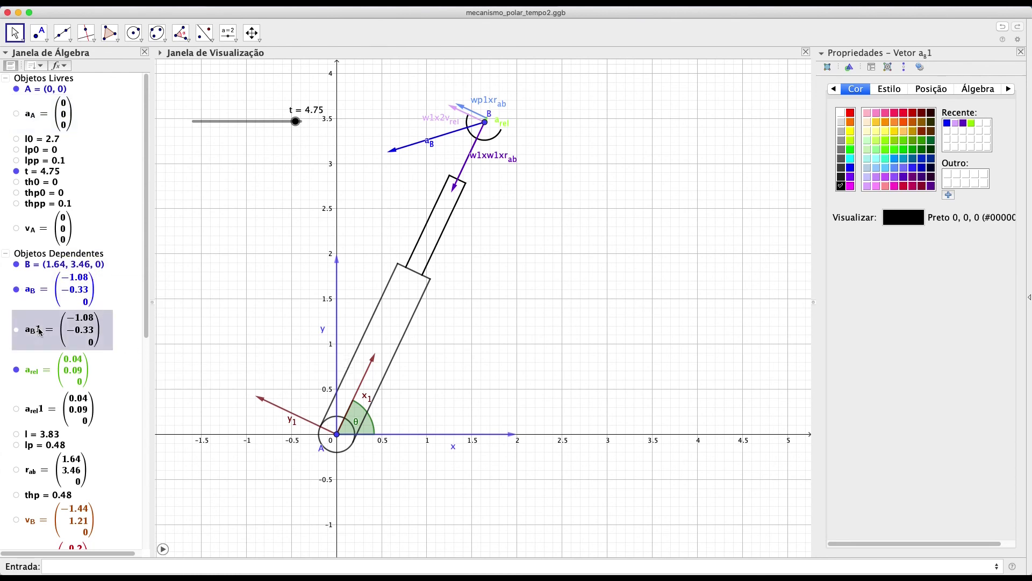
pyautogui.click(835, 90)
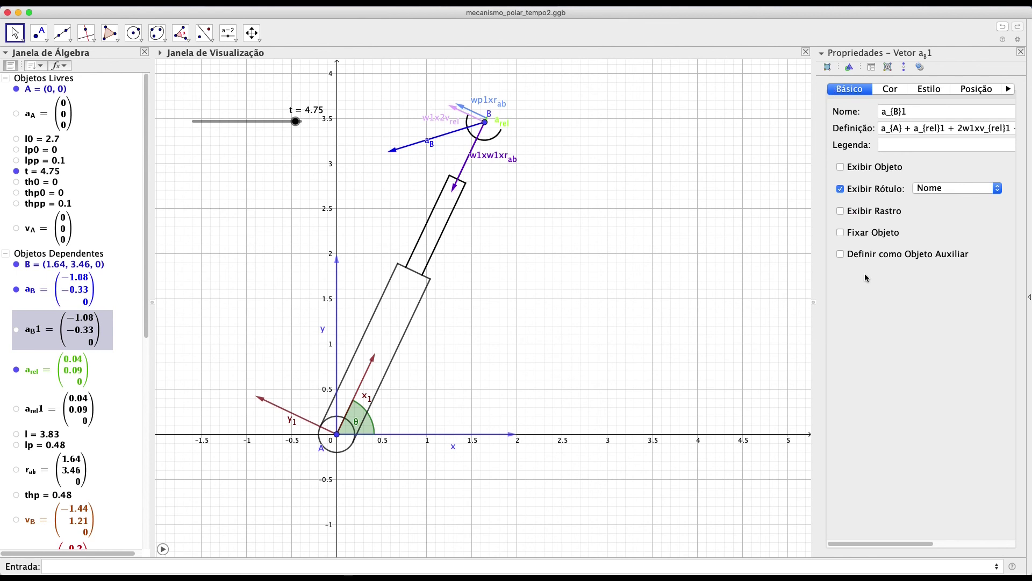
pyautogui.click(871, 253)
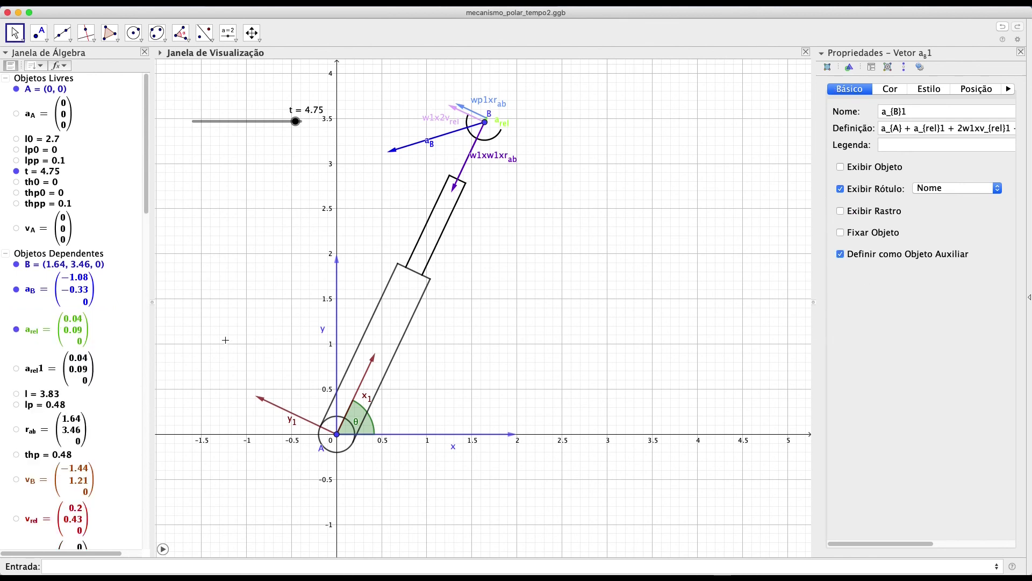
pyautogui.click(54, 385)
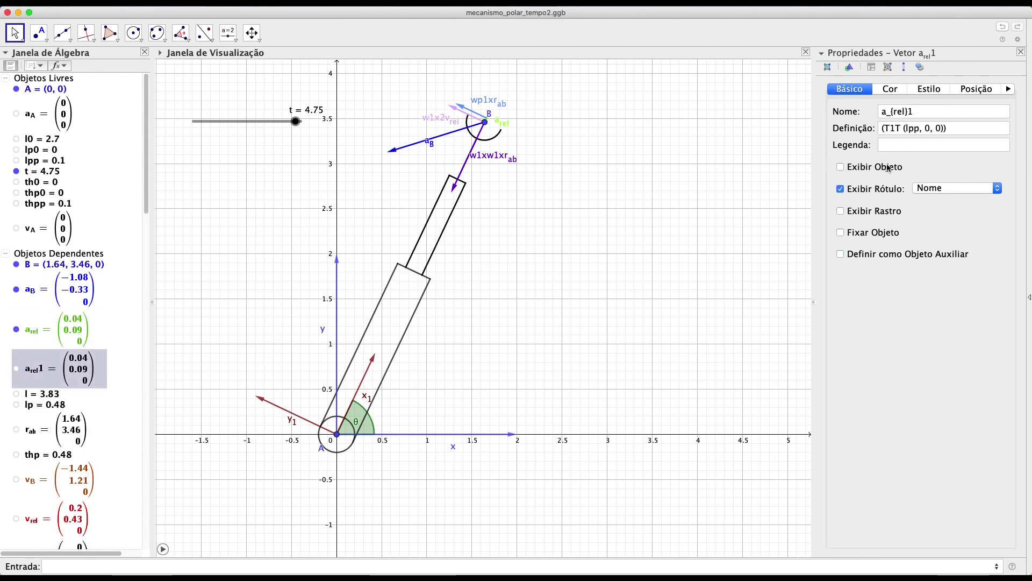
pyautogui.click(880, 255)
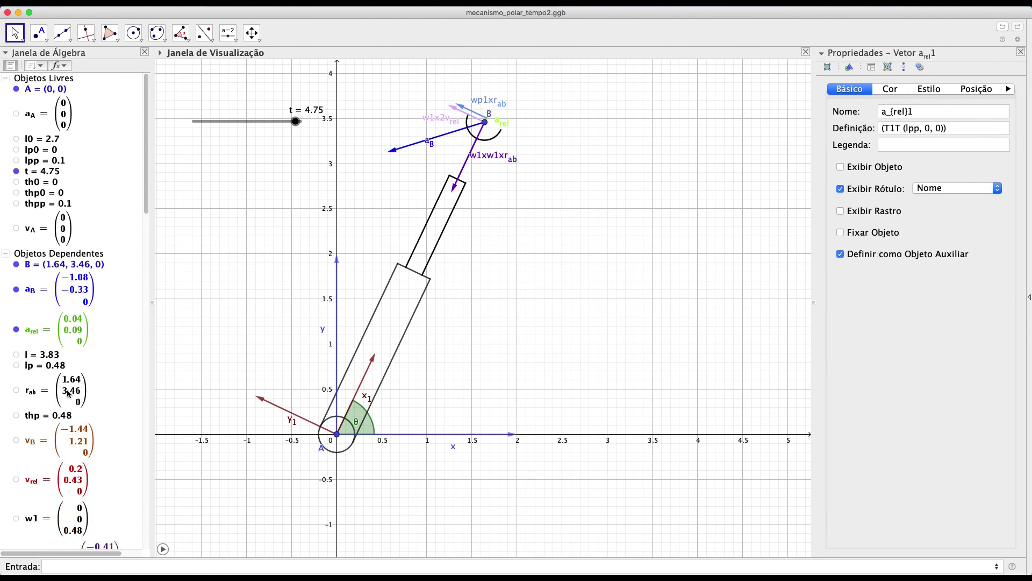
# Define the vectors w1xw1xr_{ab}1, wp1 and w1 as auxiliary objects and collapse the auxiliary objects group
pyautogui.scroll(-3, 69, 396)
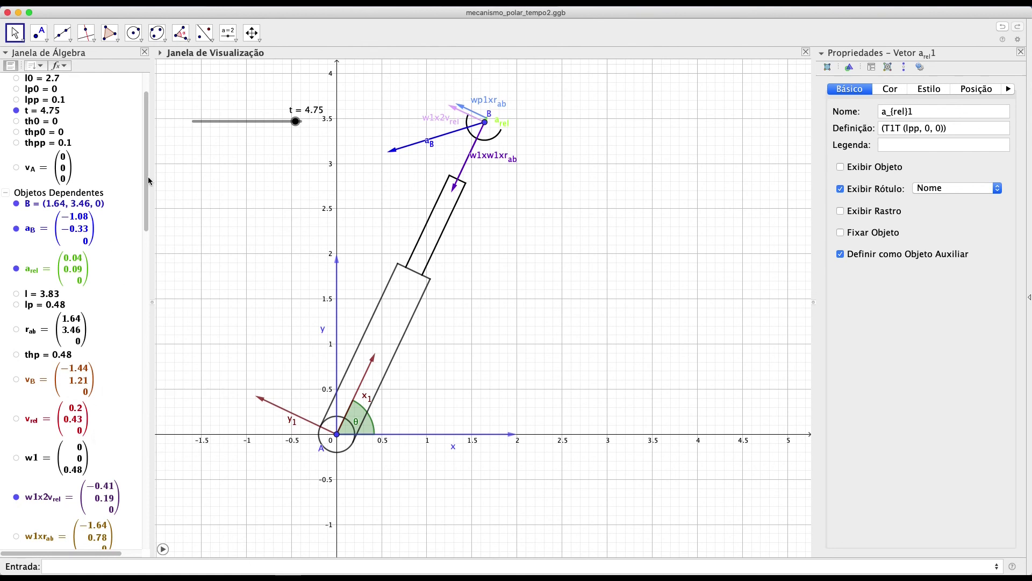
pyautogui.moveTo(147, 176); pyautogui.dragTo(144, 294)
pyautogui.click(63, 291)
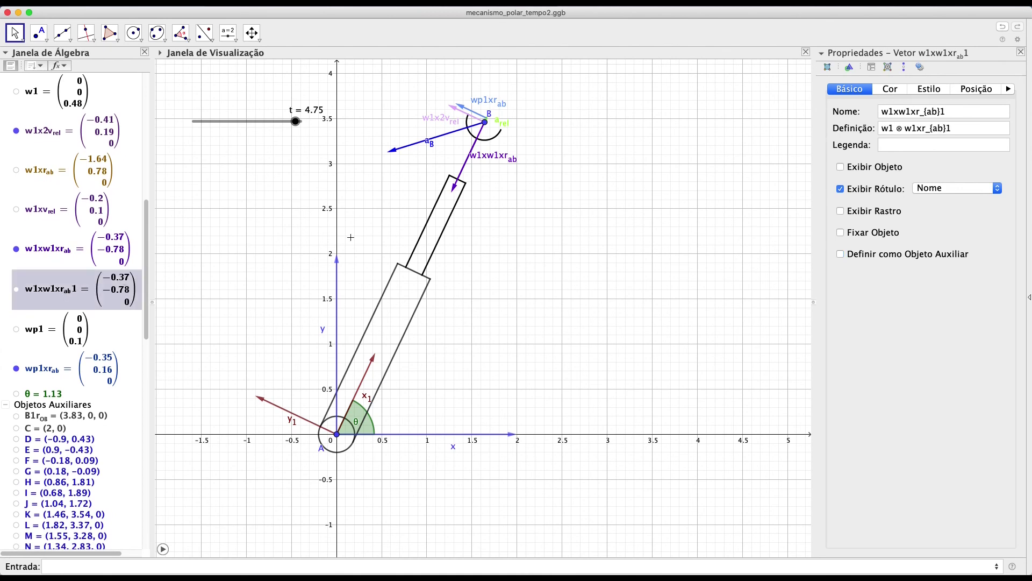
pyautogui.click(862, 256)
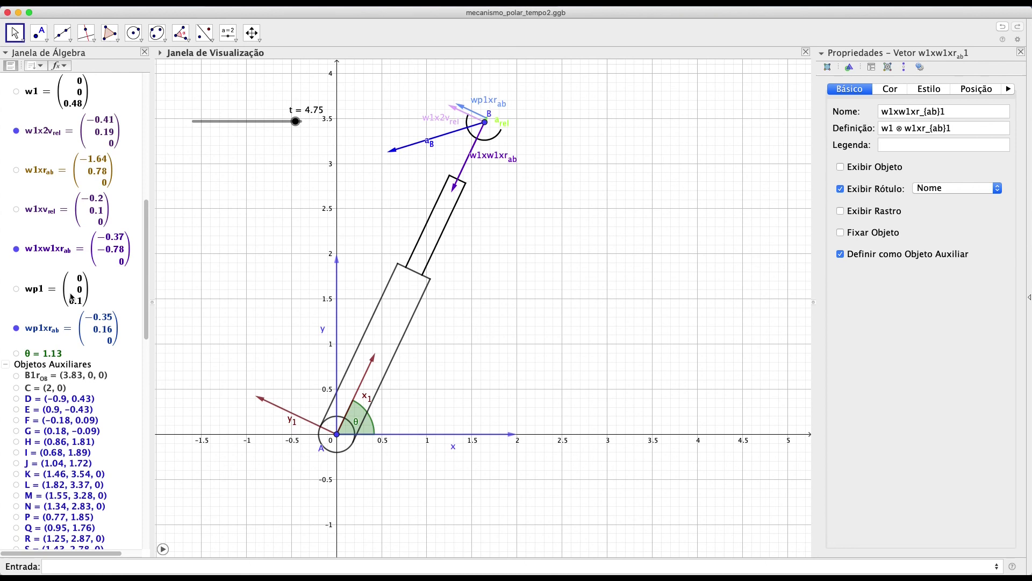
pyautogui.click(99, 298)
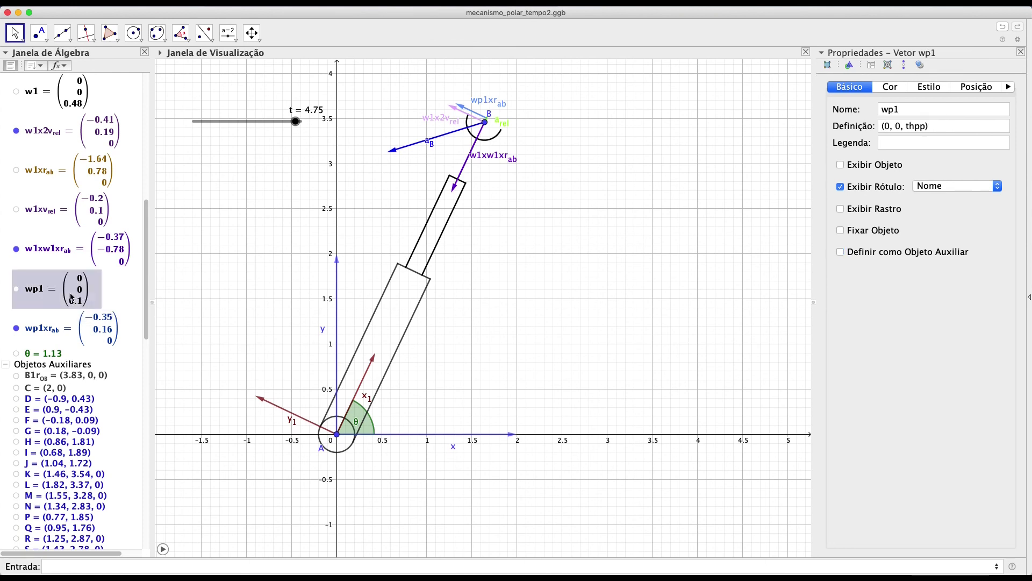
pyautogui.click(909, 251)
pyautogui.click(78, 99)
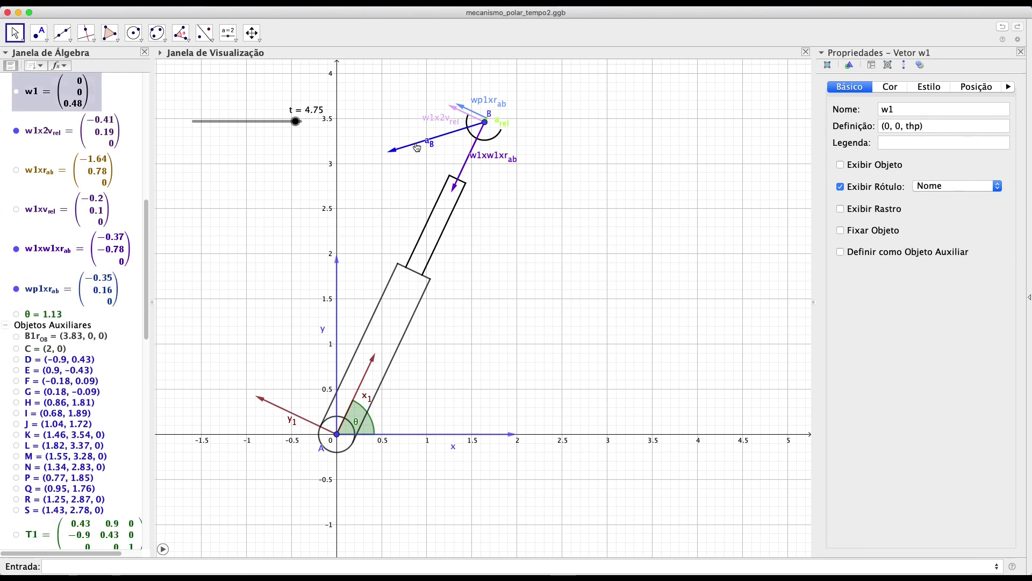
pyautogui.click(908, 251)
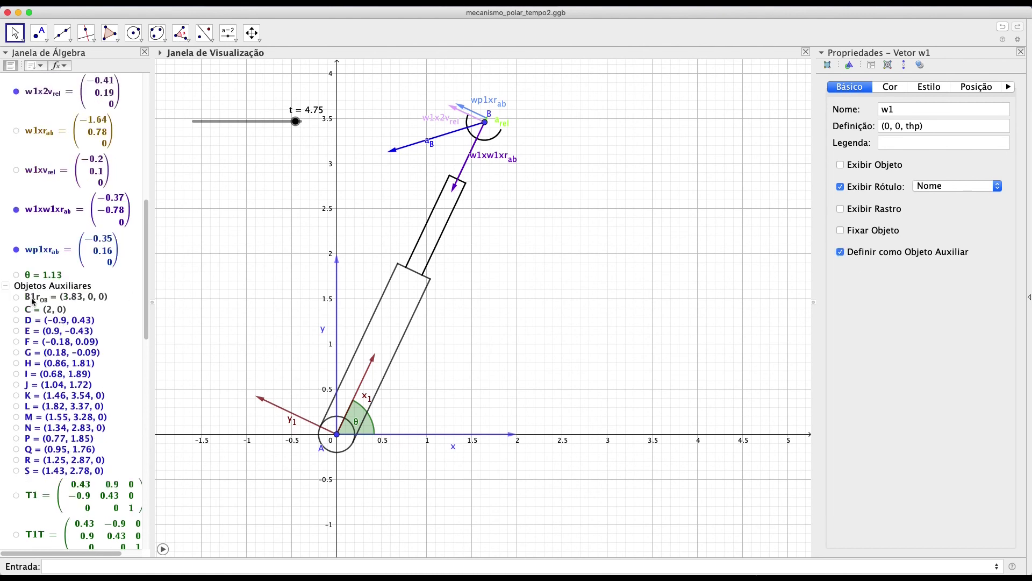
pyautogui.click(8, 289)
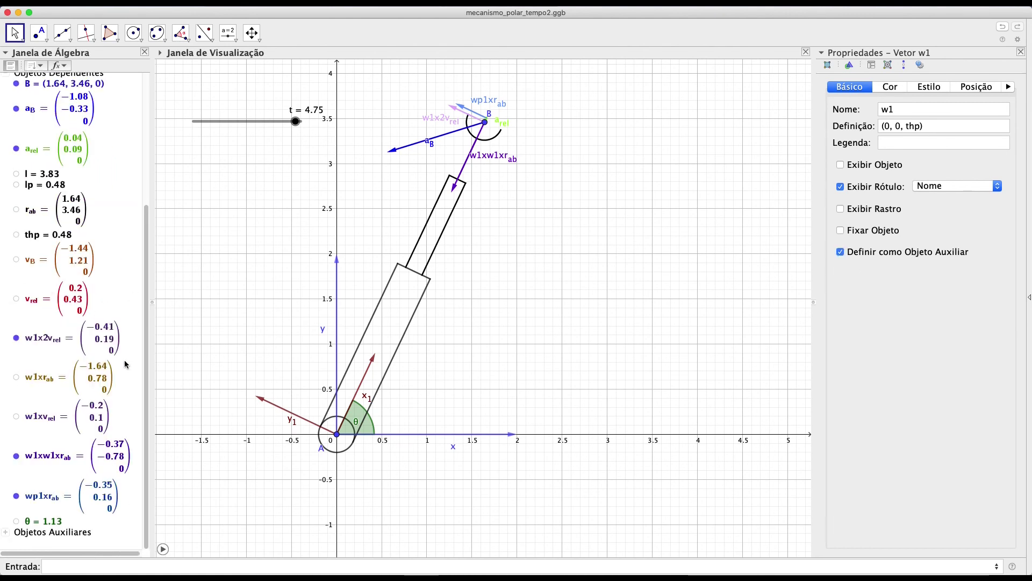
pyautogui.moveTo(147, 376); pyautogui.dragTo(168, 295)
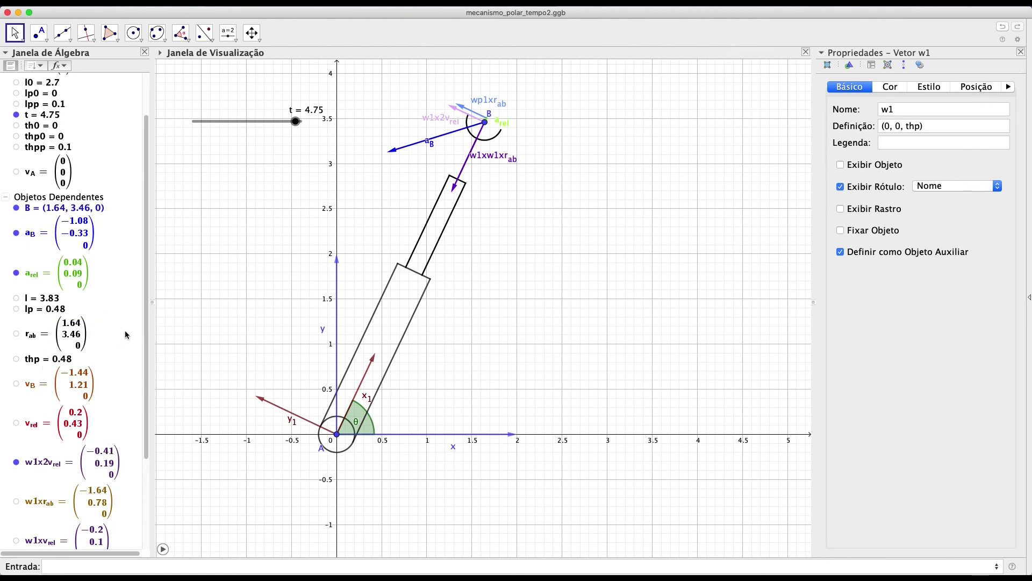
# Set the initial angle th0 to 0.5 and move t to 3.78 to test the mechanism's response
pyautogui.moveTo(148, 327); pyautogui.dragTo(157, 282)
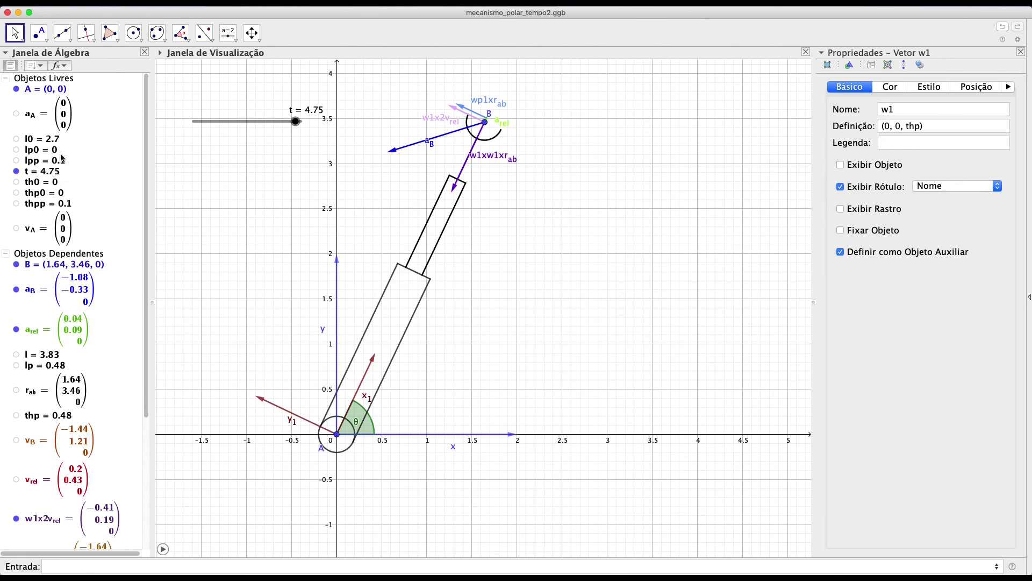
pyautogui.click(50, 184)
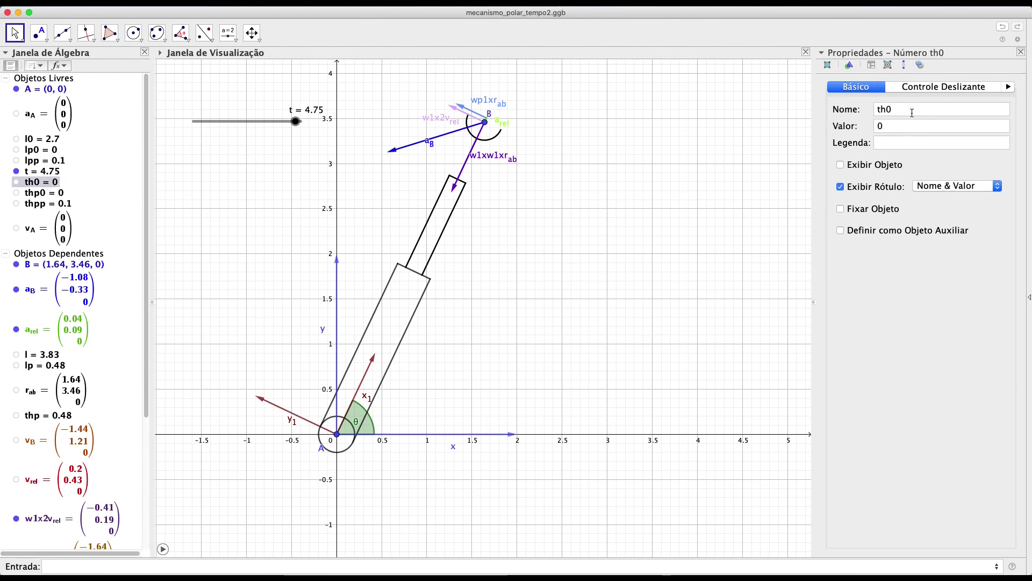
pyautogui.click(903, 125)
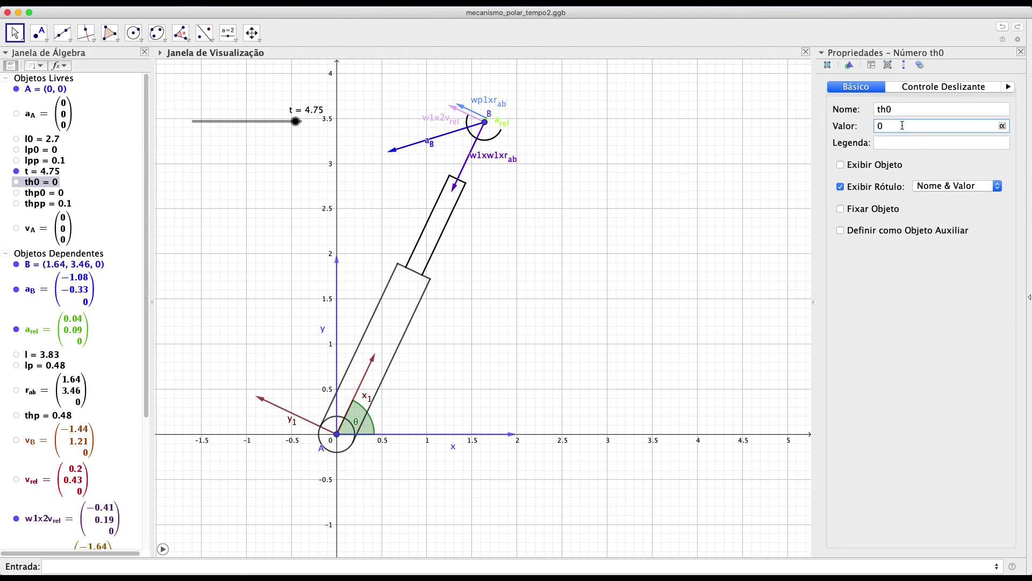
pyautogui.write('.5')
pyautogui.press('Return')
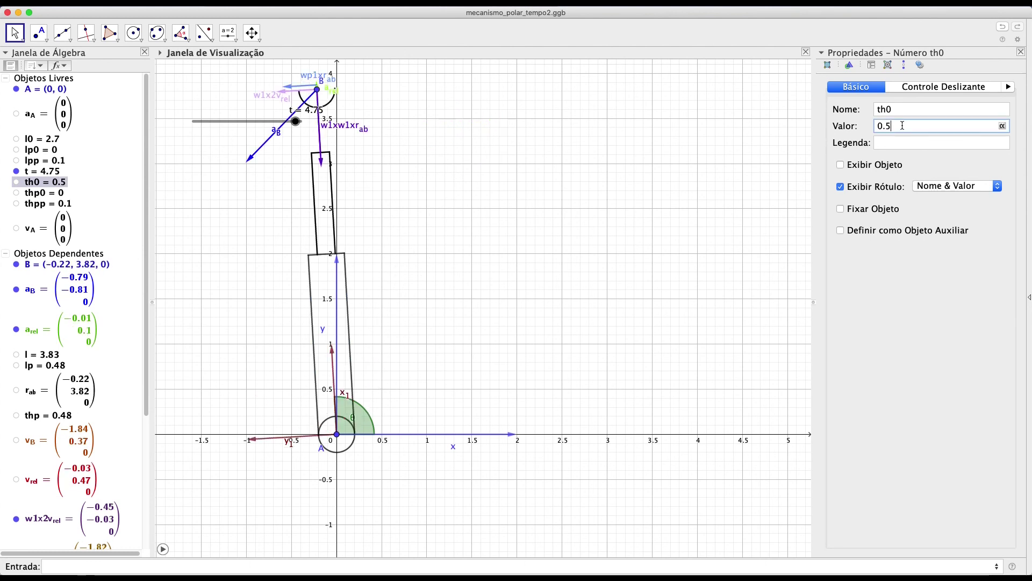
pyautogui.moveTo(295, 122); pyautogui.dragTo(269, 125)
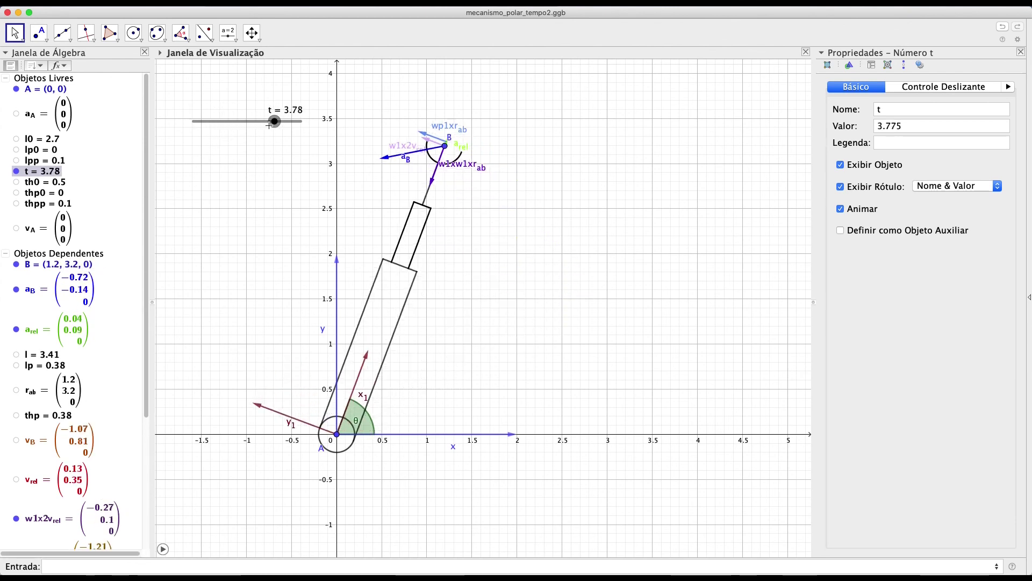
# Set the initial angle th0 back to 0
pyautogui.click(58, 182)
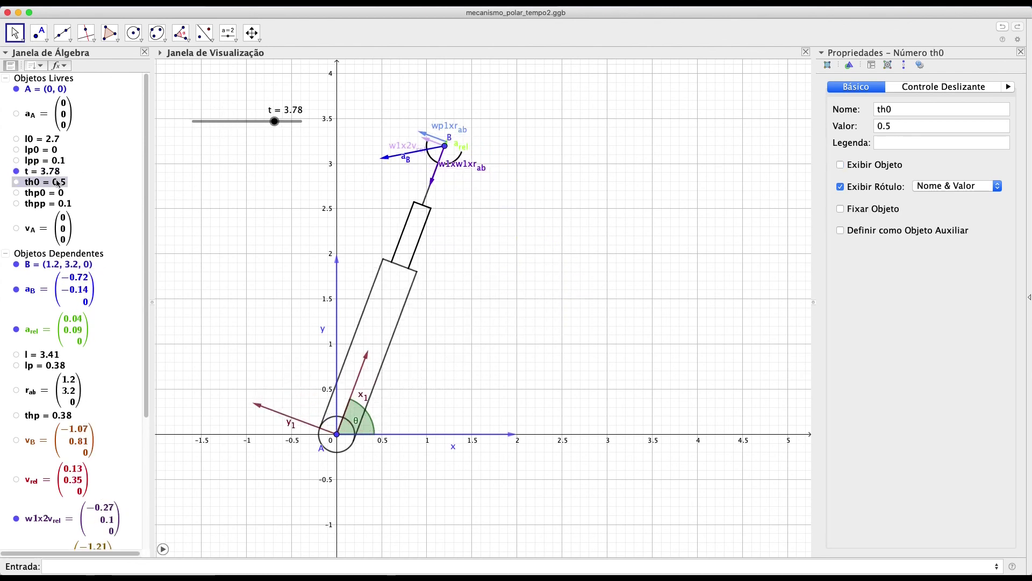
pyautogui.click(899, 129)
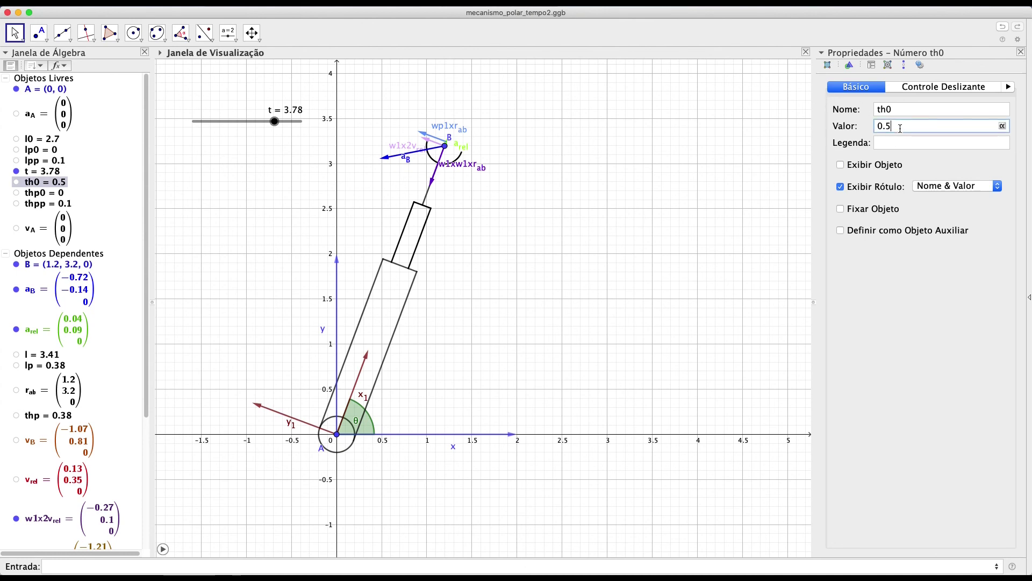
pyautogui.write('0')
pyautogui.press('Return')
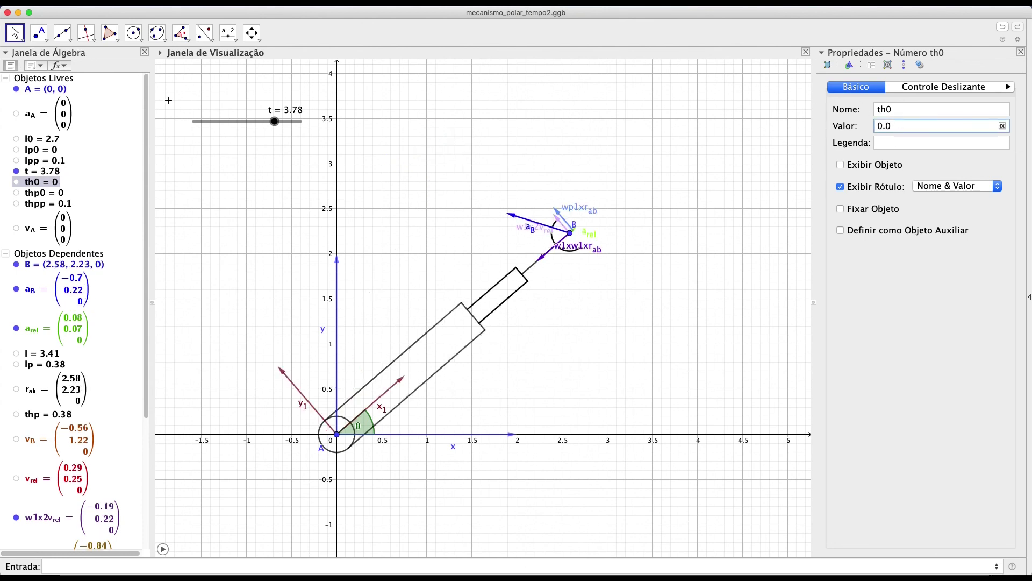
# Set t to 0 and examine the acceleration vectors a_{B}, a_{rel} and wp1xr_{ab} closely at point B
pyautogui.moveTo(275, 119); pyautogui.dragTo(188, 124)
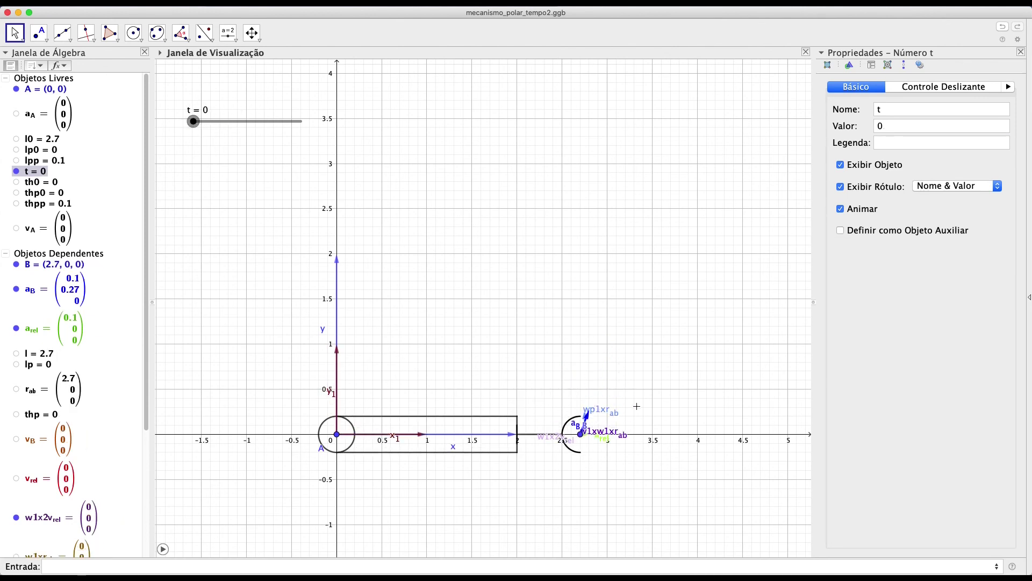
pyautogui.scroll(5, 610, 442)
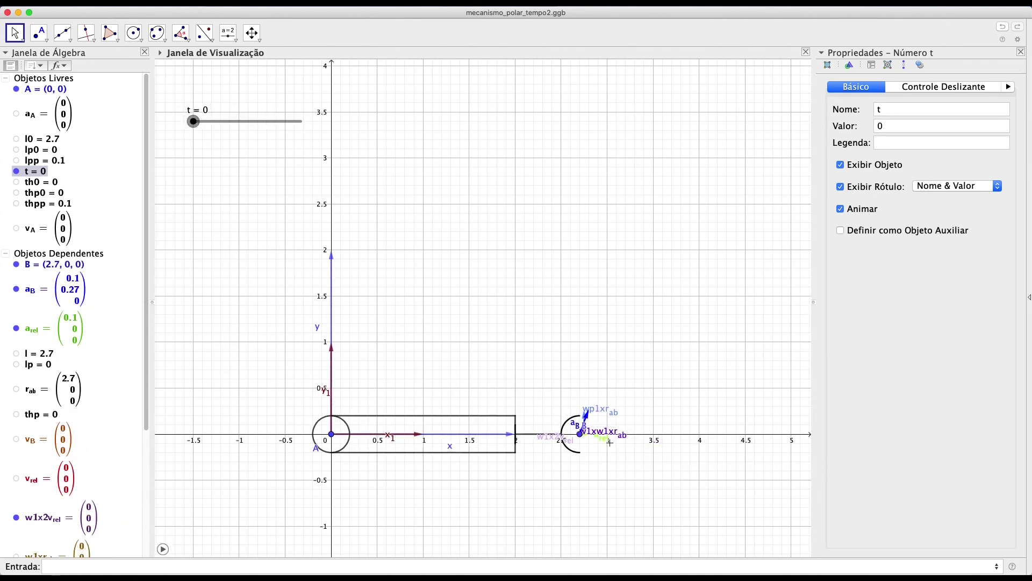
pyautogui.scroll(3, 610, 442)
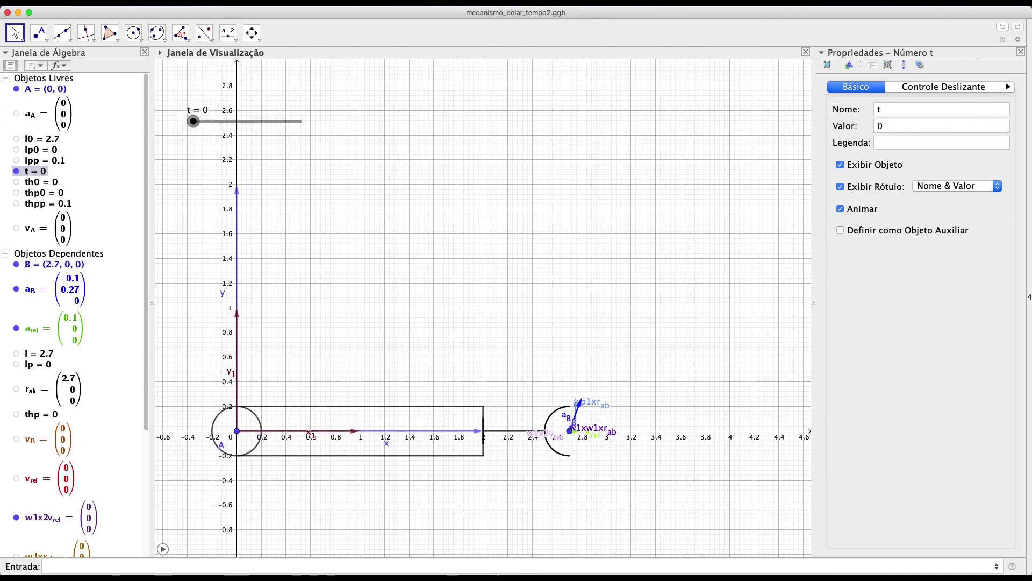
pyautogui.scroll(3, 610, 442)
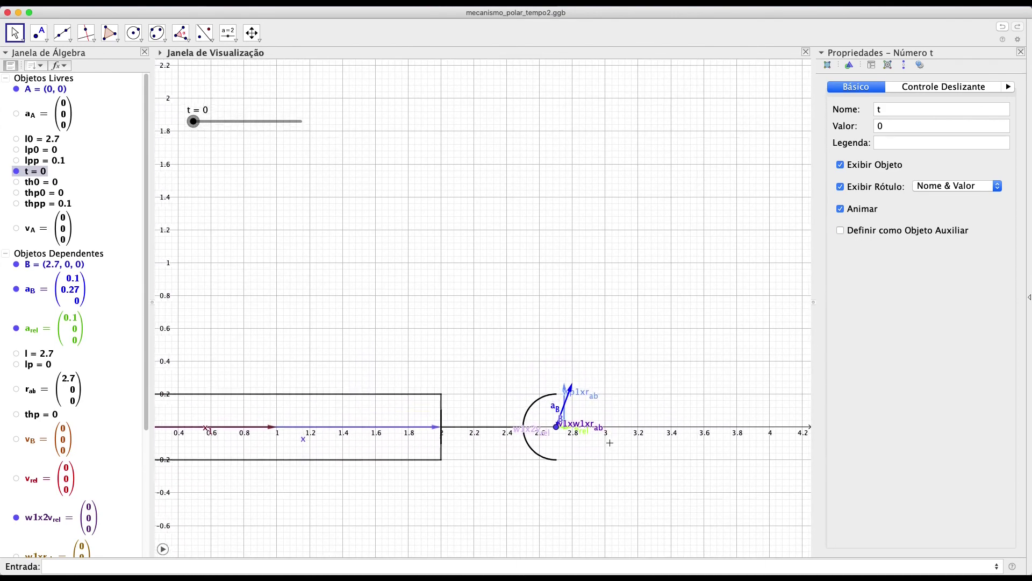
pyautogui.scroll(3, 610, 442)
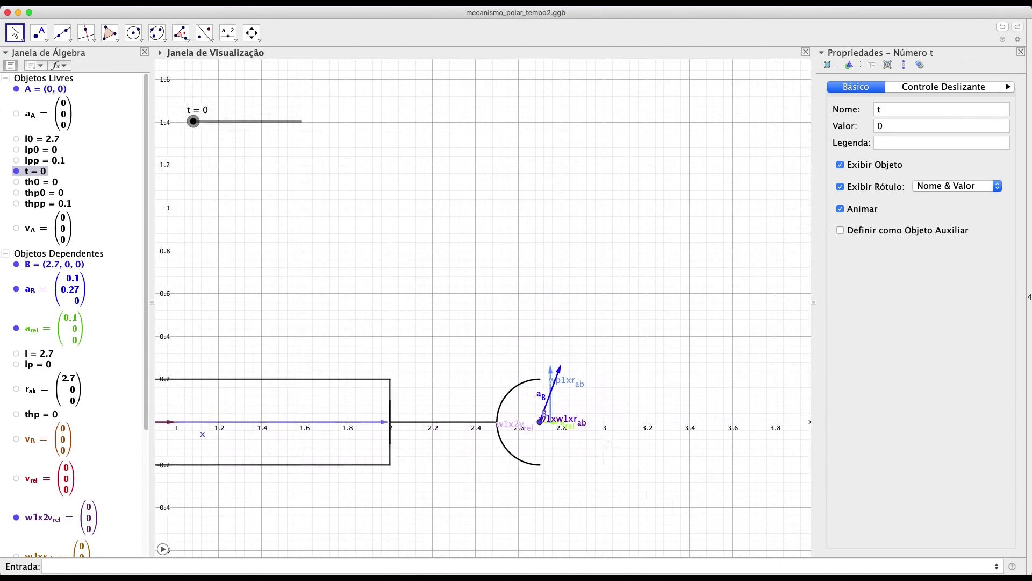
pyautogui.scroll(3, 610, 442)
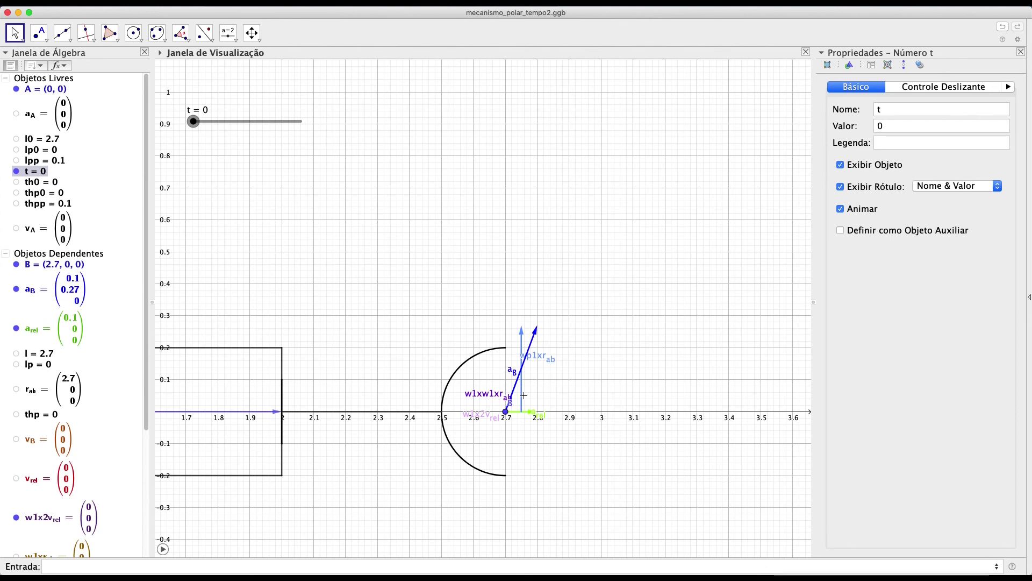
pyautogui.scroll(-3, 524, 395)
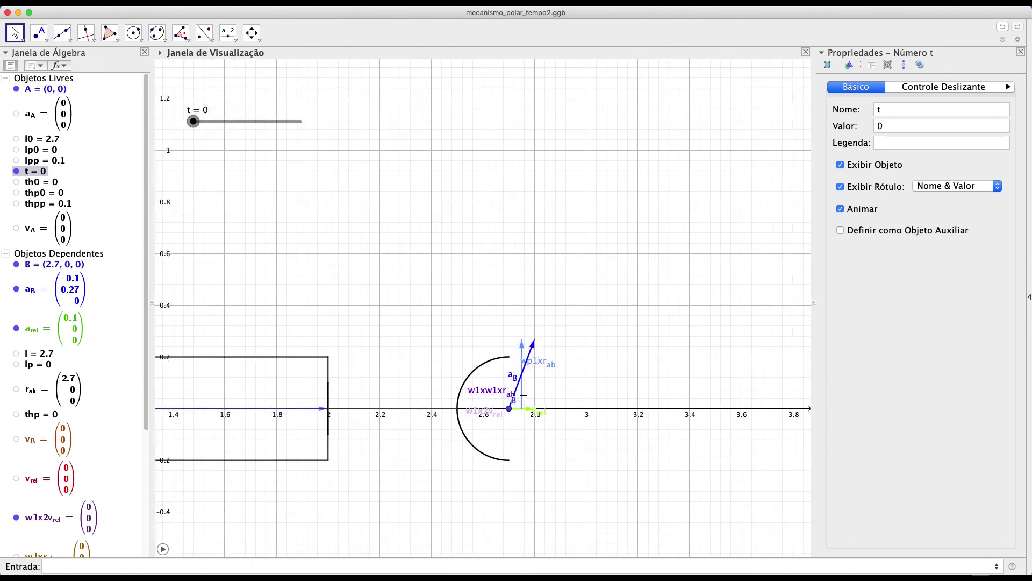
pyautogui.scroll(-3, 524, 395)
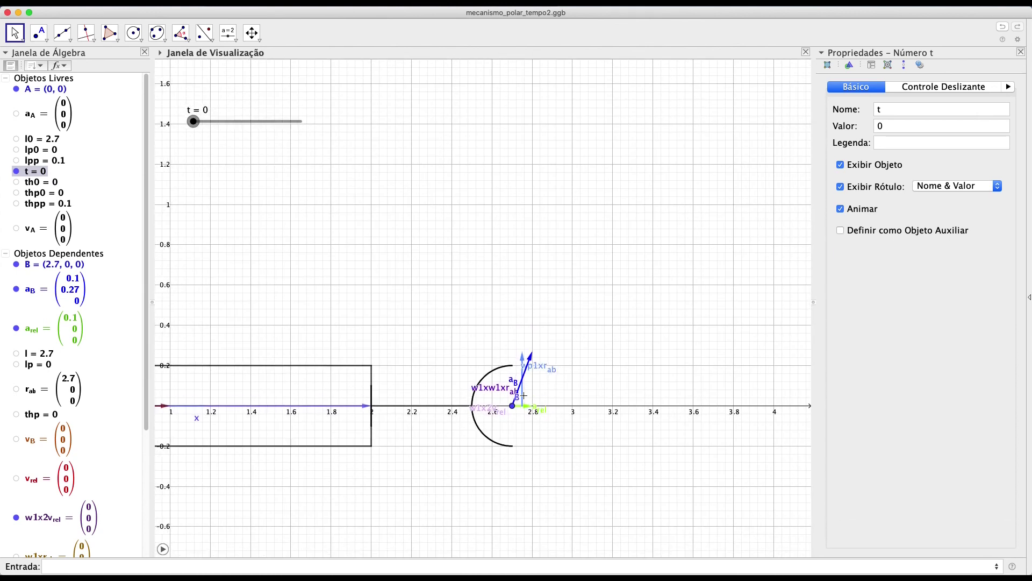
pyautogui.scroll(-3, 524, 395)
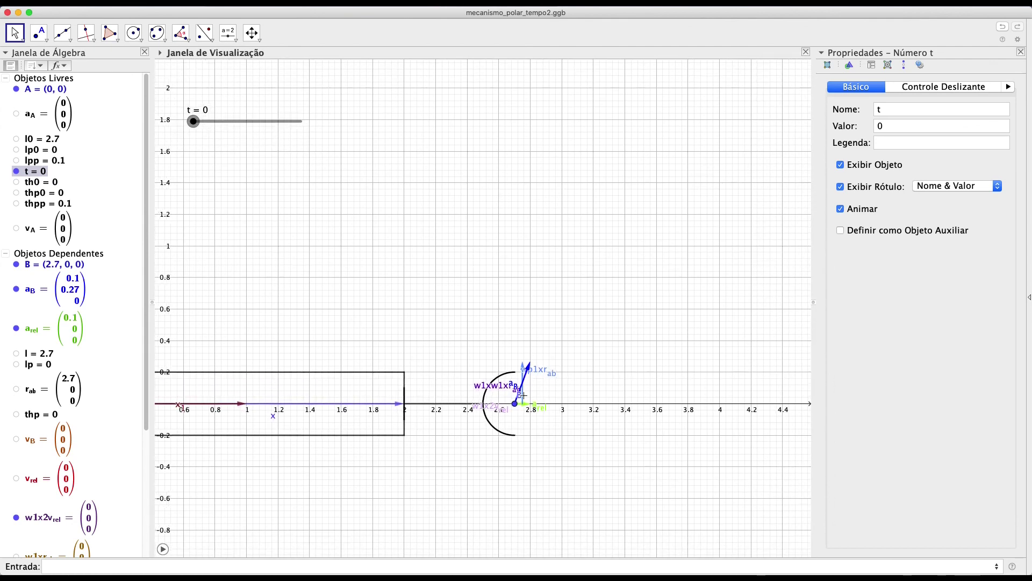
pyautogui.scroll(-2, 524, 395)
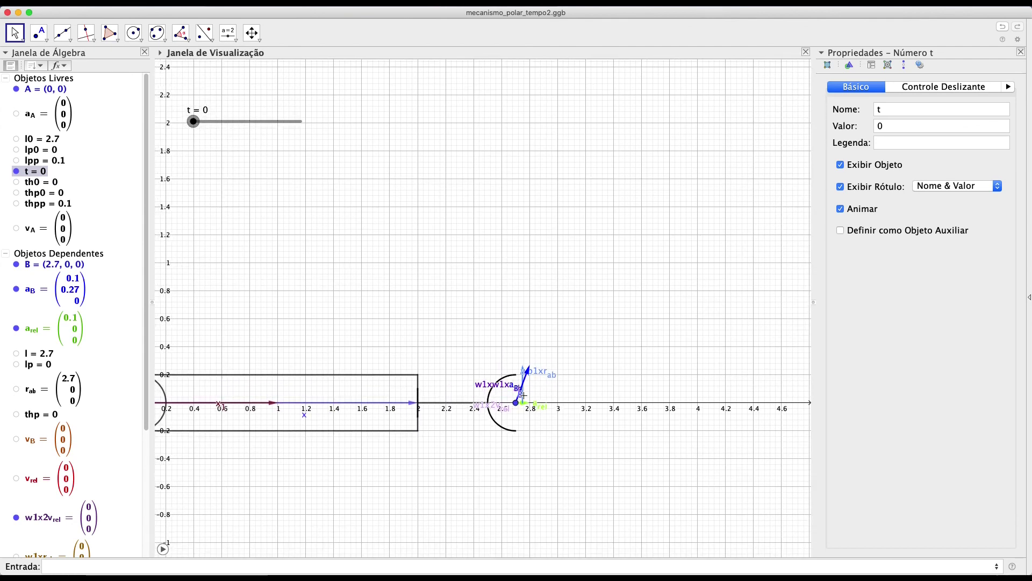
pyautogui.scroll(-2, 523, 395)
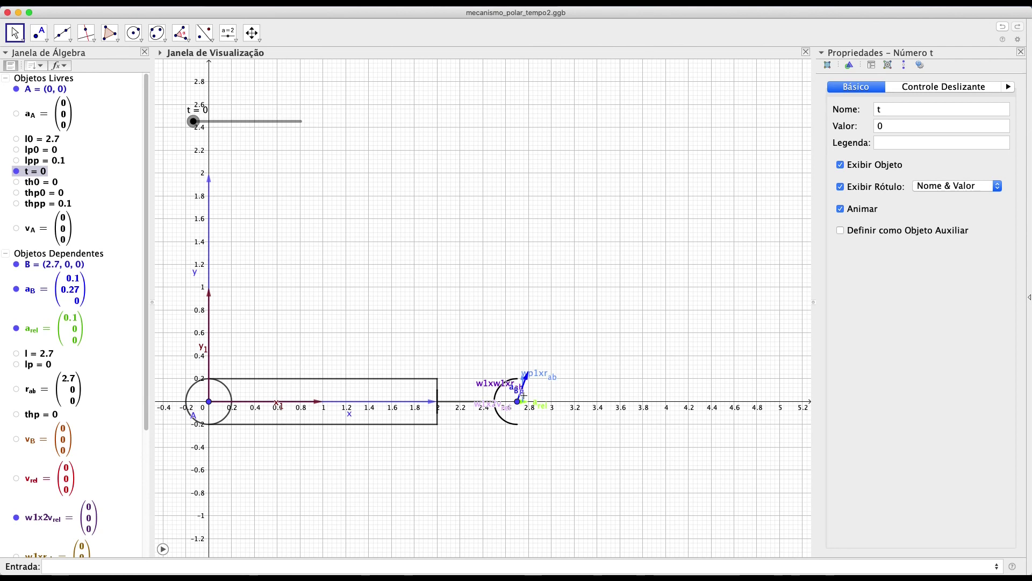
# Set t to 4.4 and reposition the view so the whole extended mechanism fits in the graphics area
pyautogui.moveTo(330, 353); pyautogui.dragTo(460, 352)
pyautogui.moveTo(202, 129); pyautogui.dragTo(291, 129)
pyautogui.moveTo(394, 183); pyautogui.dragTo(378, 272)
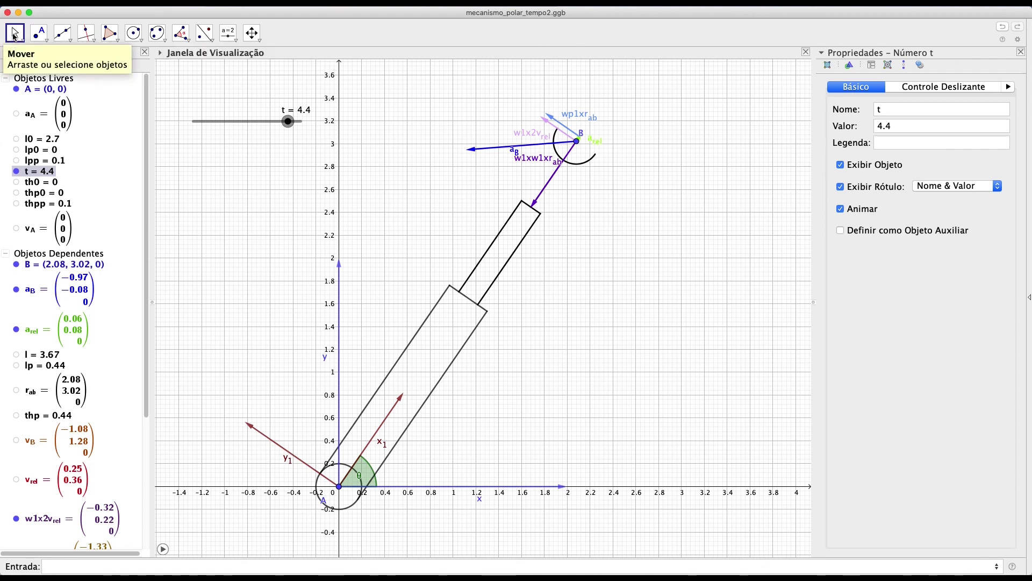
# Hide the grid of the graphics view and return t to 0
pyautogui.click(616, 268)
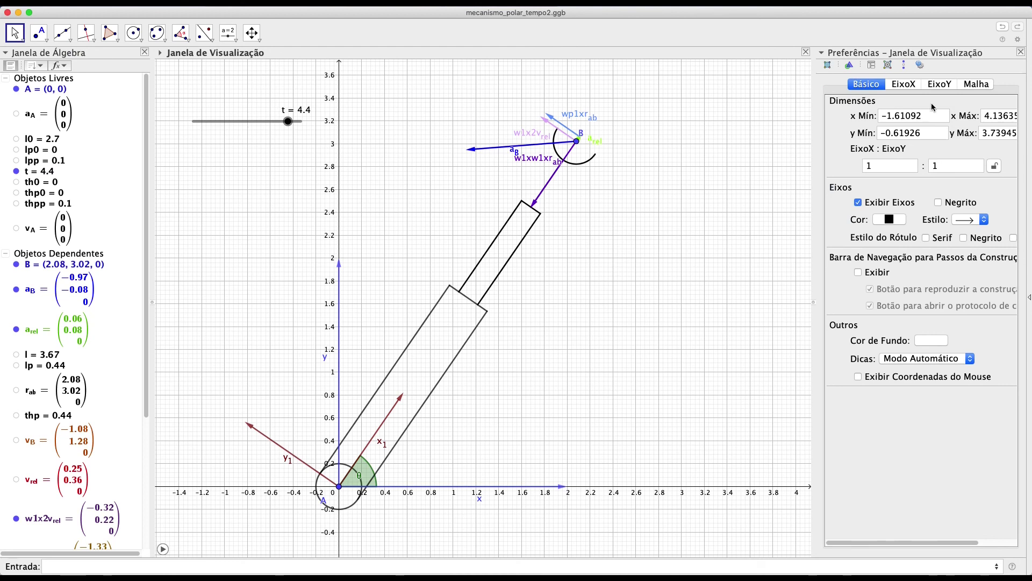
pyautogui.click(981, 87)
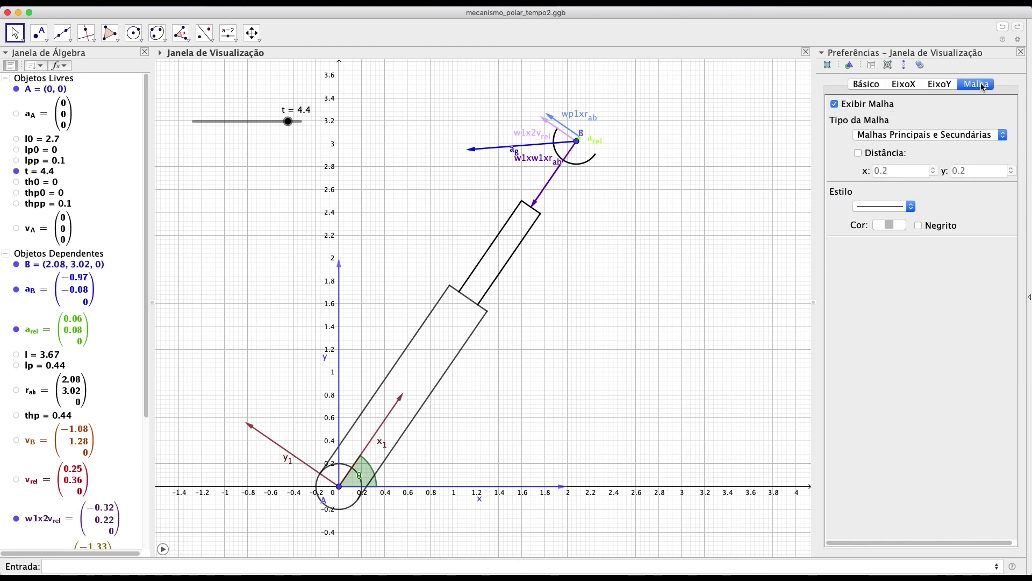
pyautogui.click(835, 104)
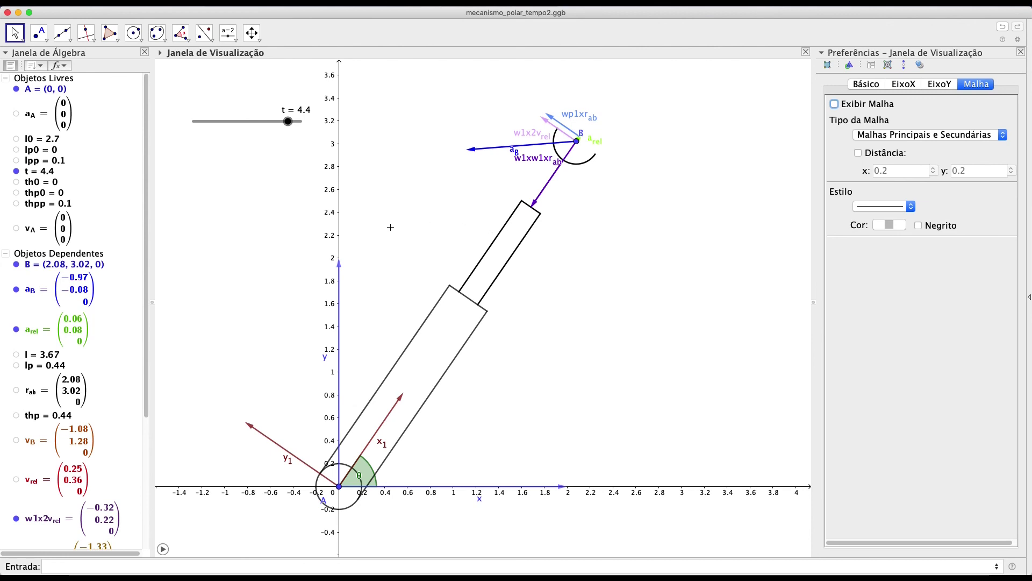
pyautogui.moveTo(290, 124); pyautogui.dragTo(189, 132)
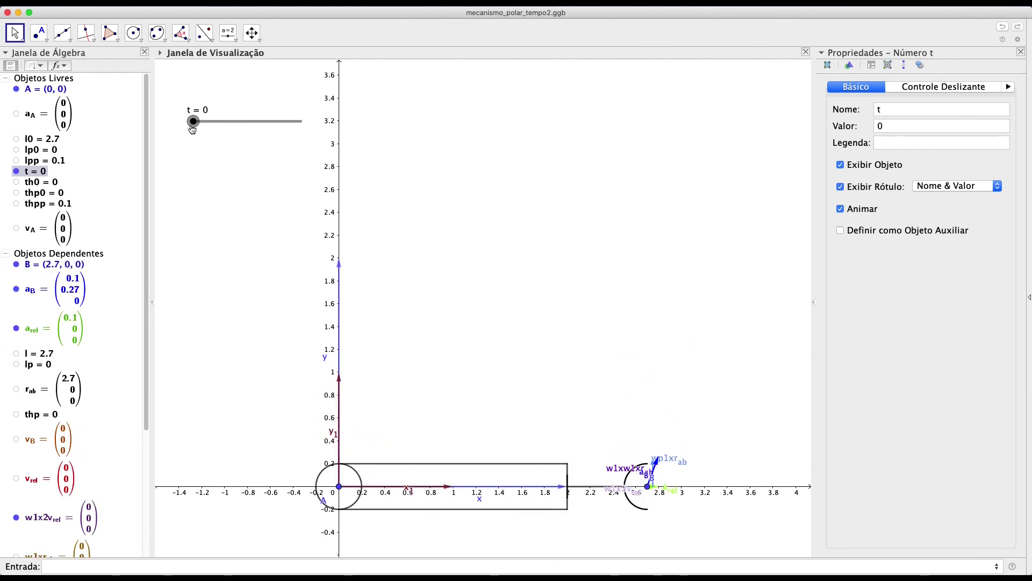